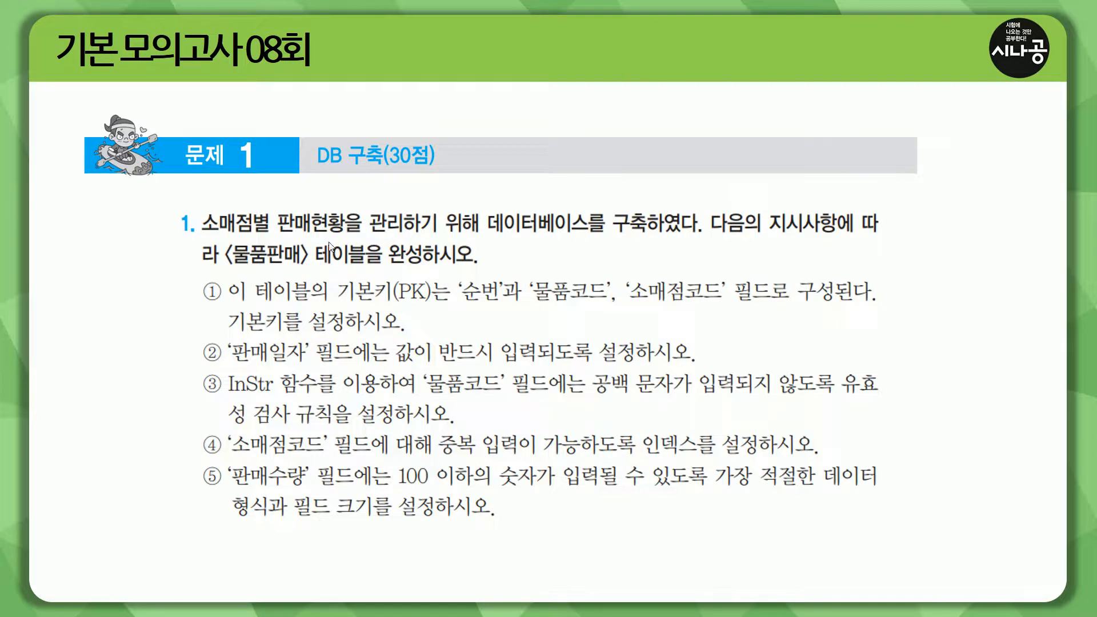
pyautogui.moveTo(315, 169); pyautogui.dragTo(433, 169)
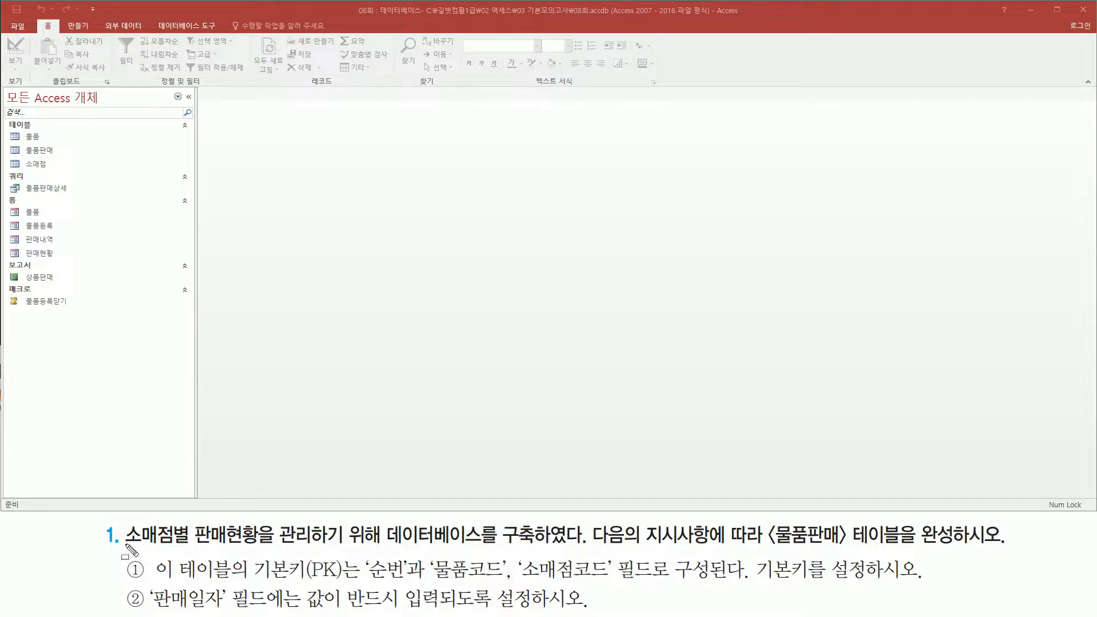
pyautogui.moveTo(122, 550); pyautogui.dragTo(578, 549)
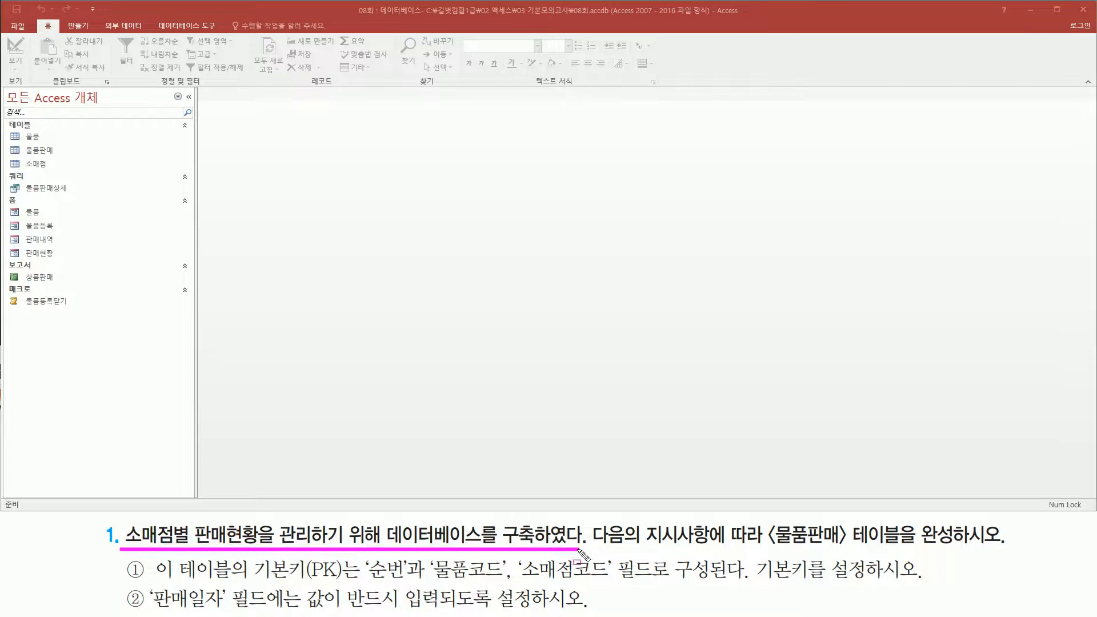
pyautogui.moveTo(763, 521)
pyautogui.mouseDown()
pyautogui.moveTo(799, 550)
pyautogui.moveTo(1008, 548)
pyautogui.mouseUp()
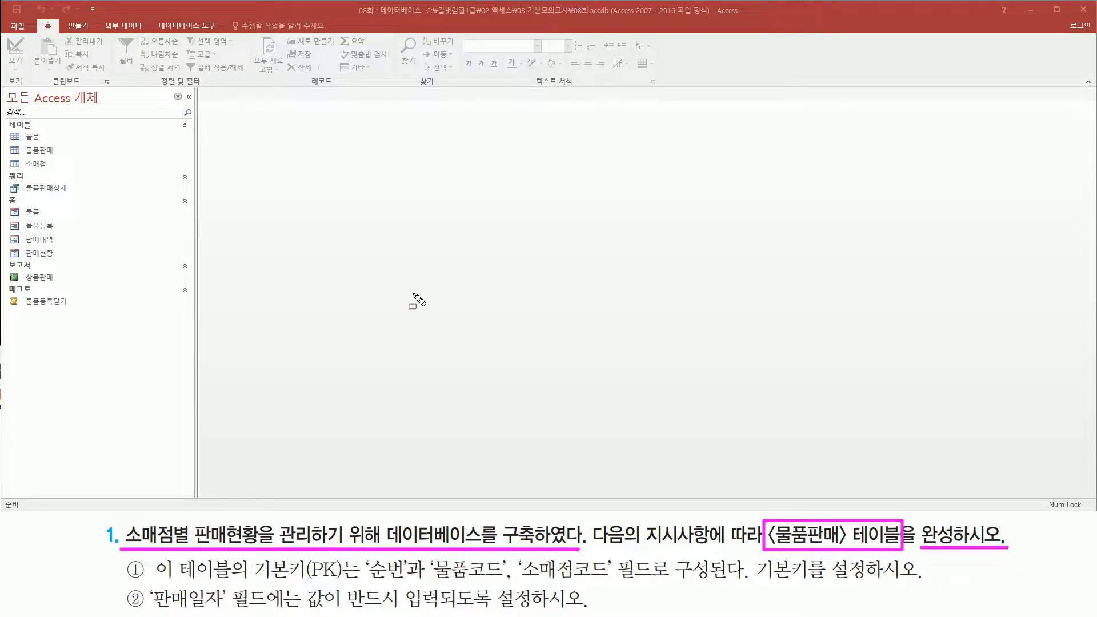
pyautogui.moveTo(8, 141); pyautogui.dragTo(67, 163)
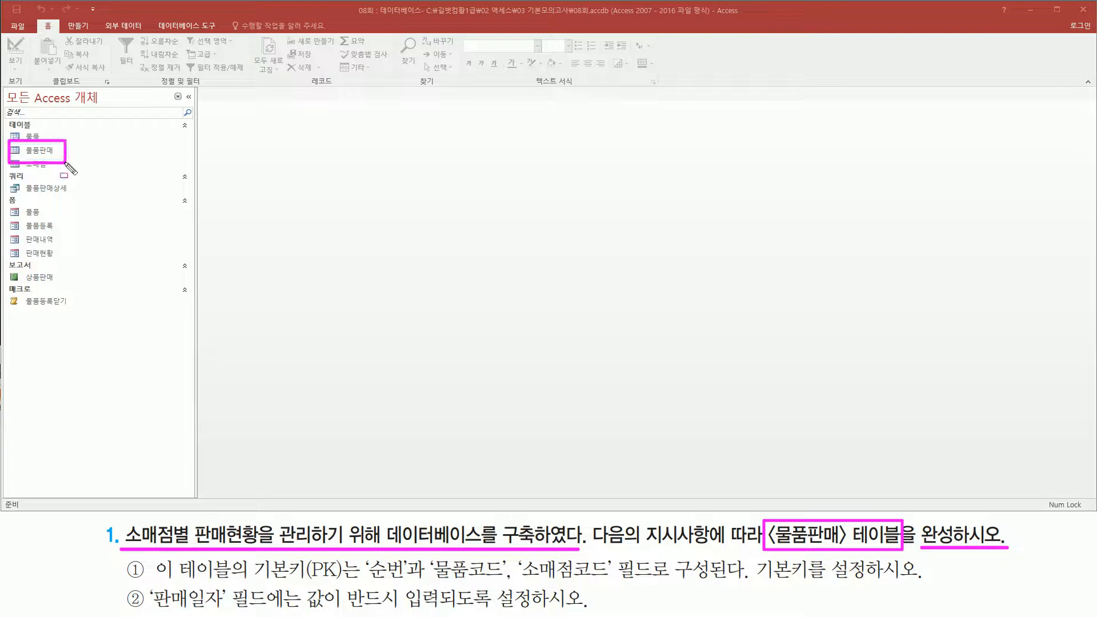
# - Open the 물품판매 table in Design View
pyautogui.click(42, 150)
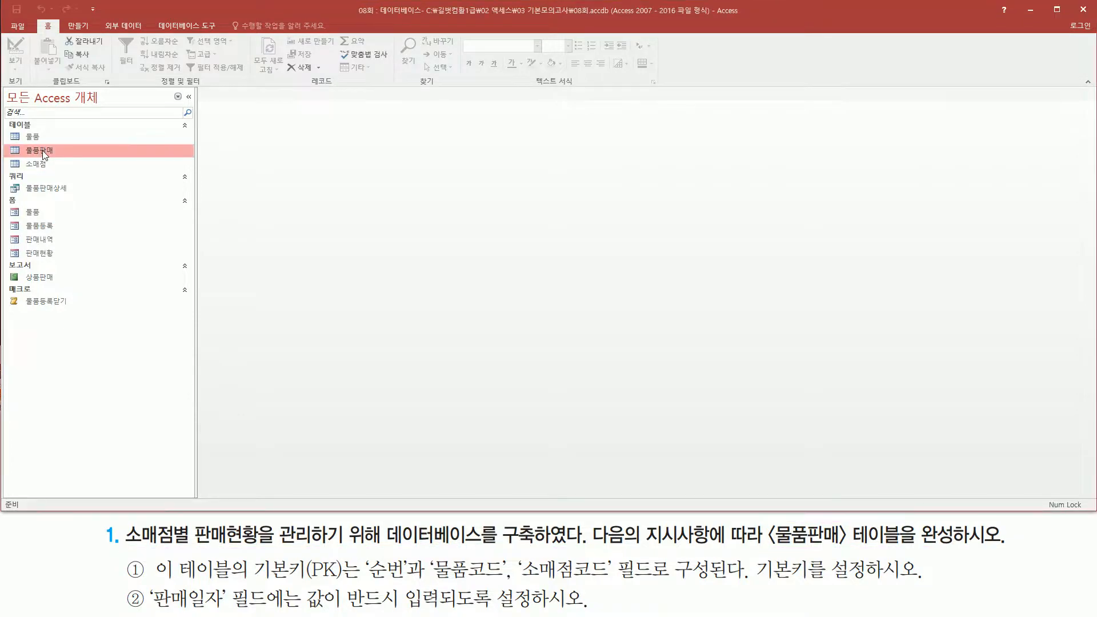
pyautogui.rightClick(42, 151)
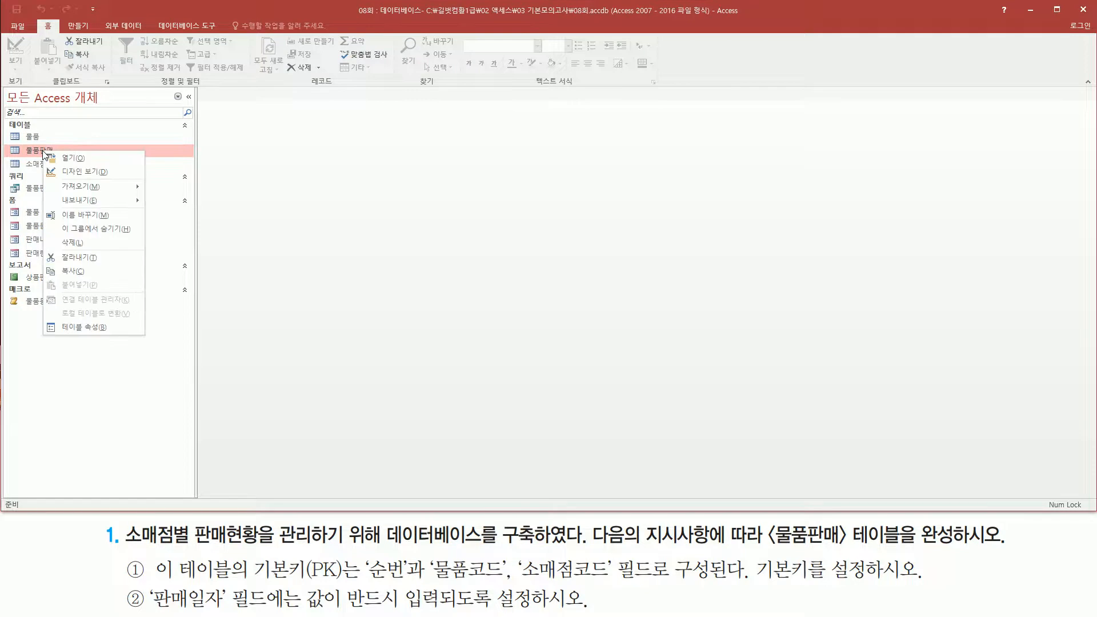
pyautogui.click(69, 171)
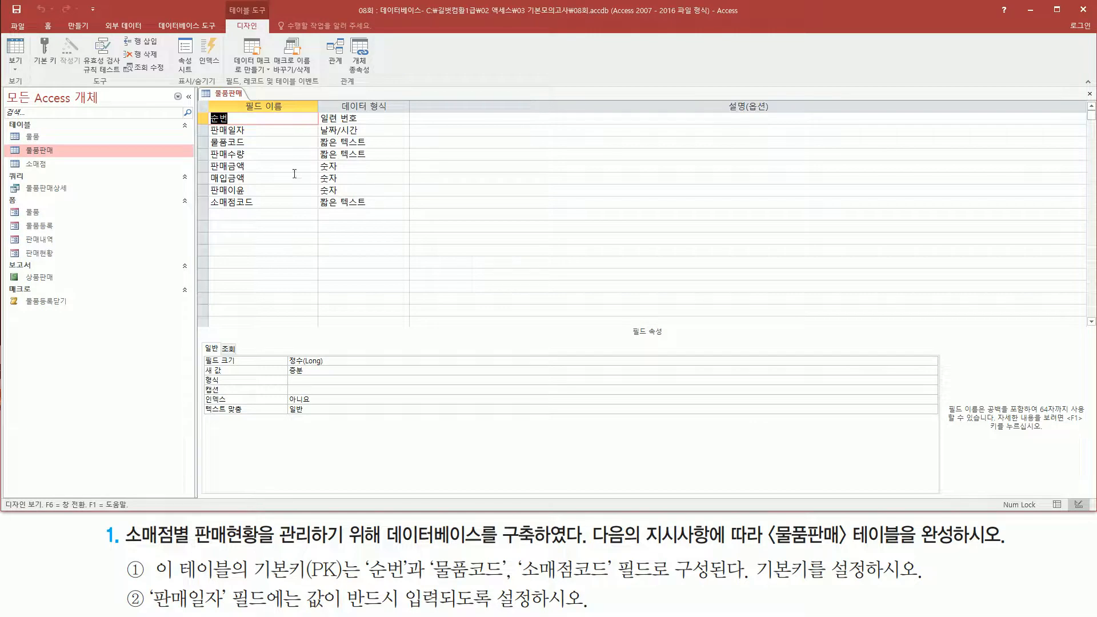
pyautogui.moveTo(206, 110)
pyautogui.mouseDown()
pyautogui.moveTo(266, 219)
pyautogui.moveTo(273, 211)
pyautogui.mouseUp()
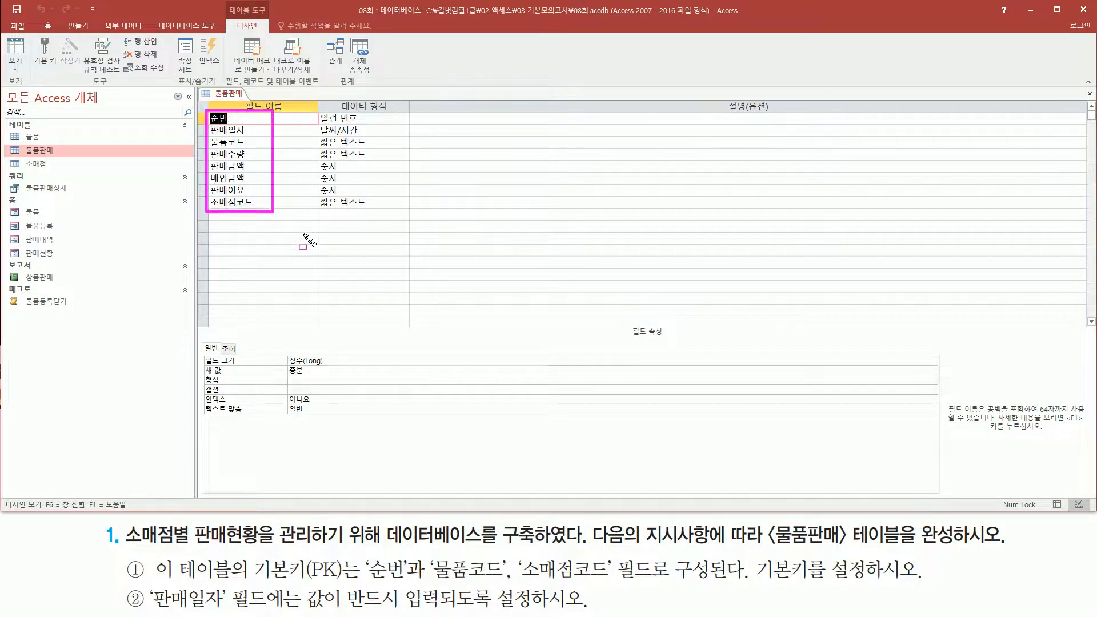
pyautogui.press('Escape')
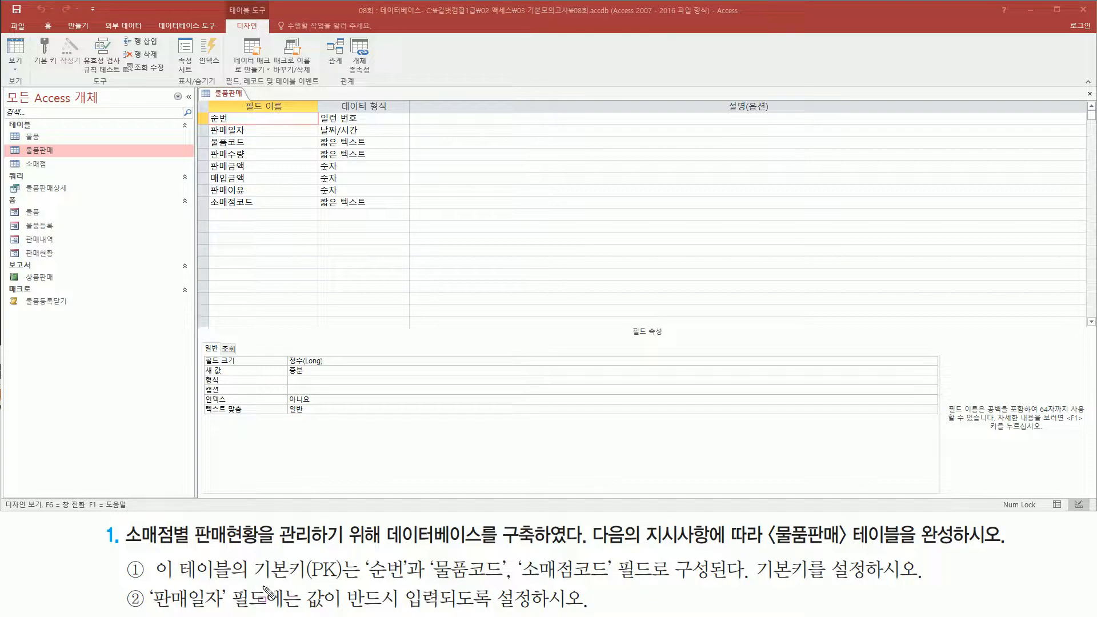
pyautogui.moveTo(246, 582)
pyautogui.mouseDown()
pyautogui.moveTo(349, 573)
pyautogui.moveTo(350, 554)
pyautogui.moveTo(474, 584)
pyautogui.moveTo(617, 585)
pyautogui.moveTo(616, 554)
pyautogui.mouseUp()
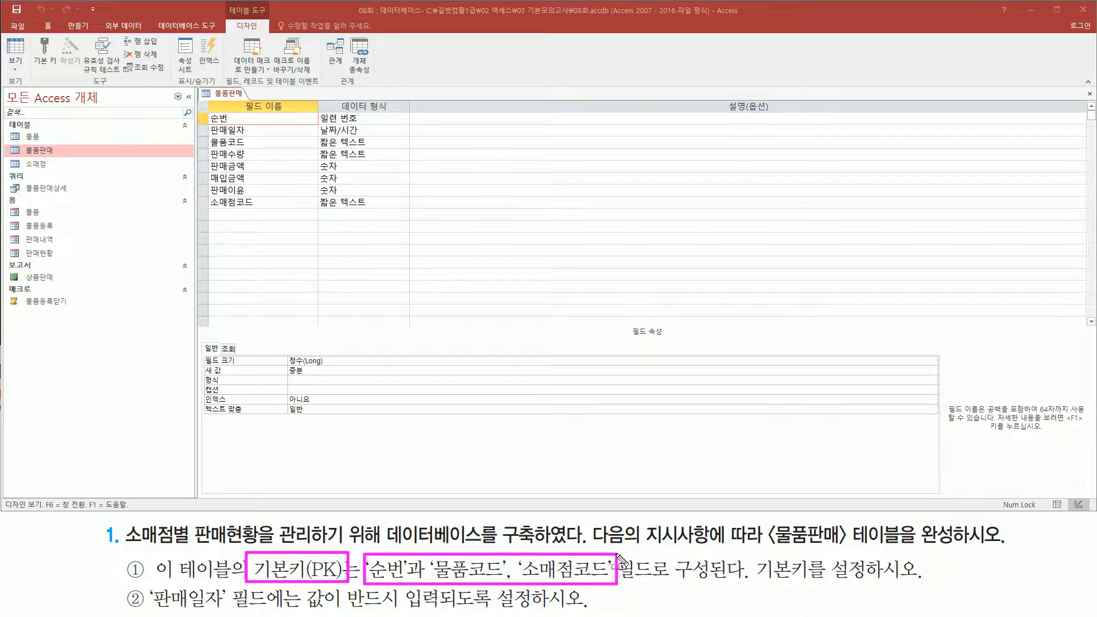
pyautogui.moveTo(762, 583); pyautogui.dragTo(865, 583)
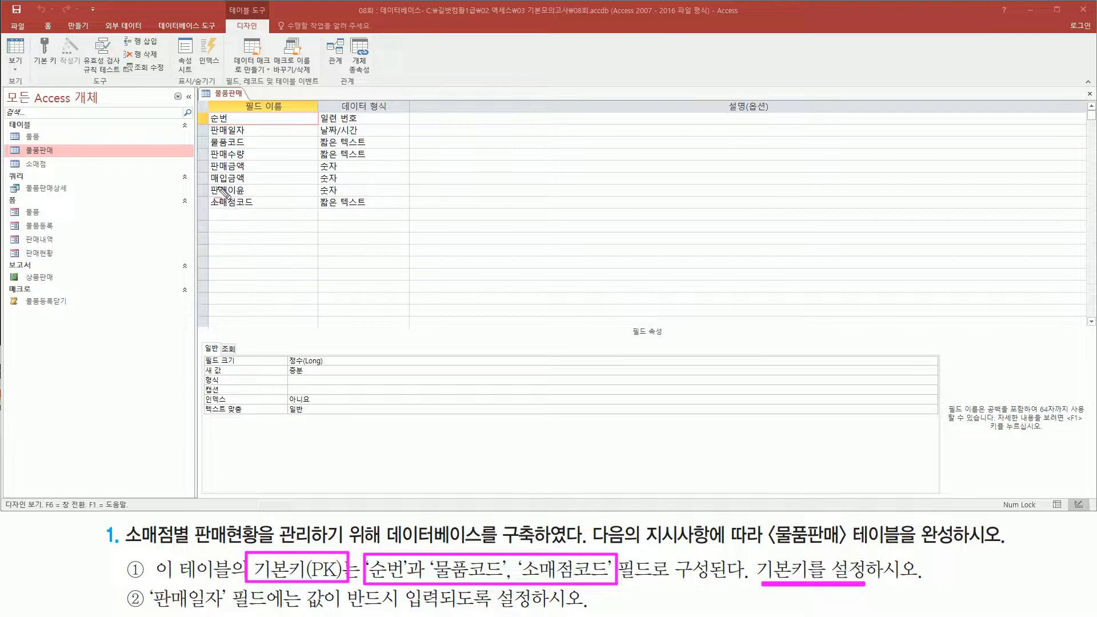
pyautogui.moveTo(208, 112)
pyautogui.mouseDown()
pyautogui.moveTo(243, 126)
pyautogui.moveTo(253, 150)
pyautogui.mouseUp()
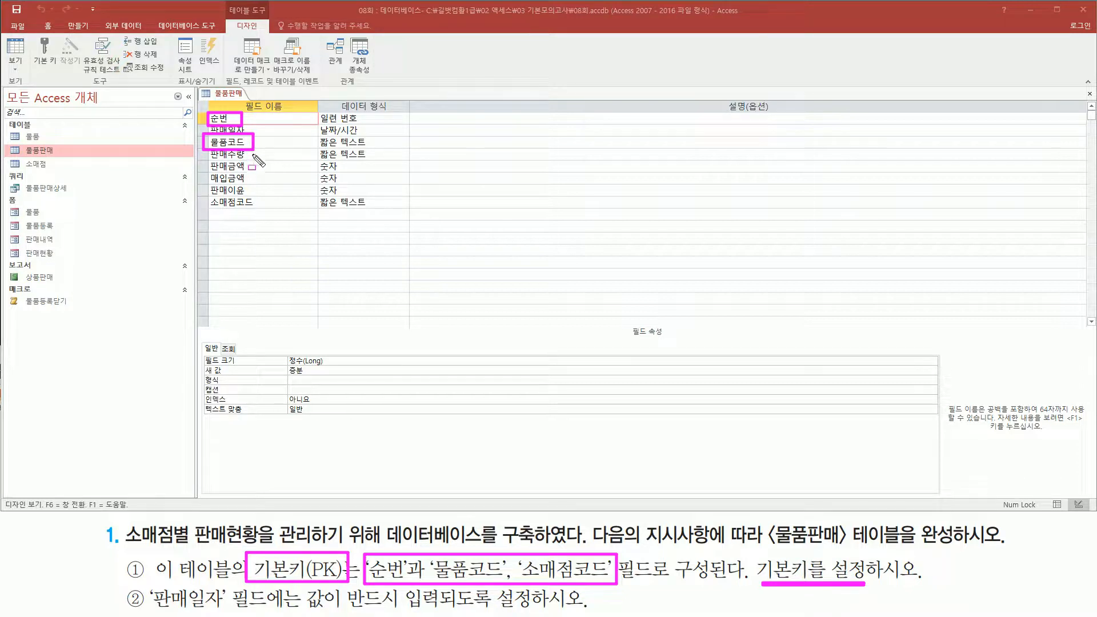
pyautogui.moveTo(208, 194); pyautogui.dragTo(262, 212)
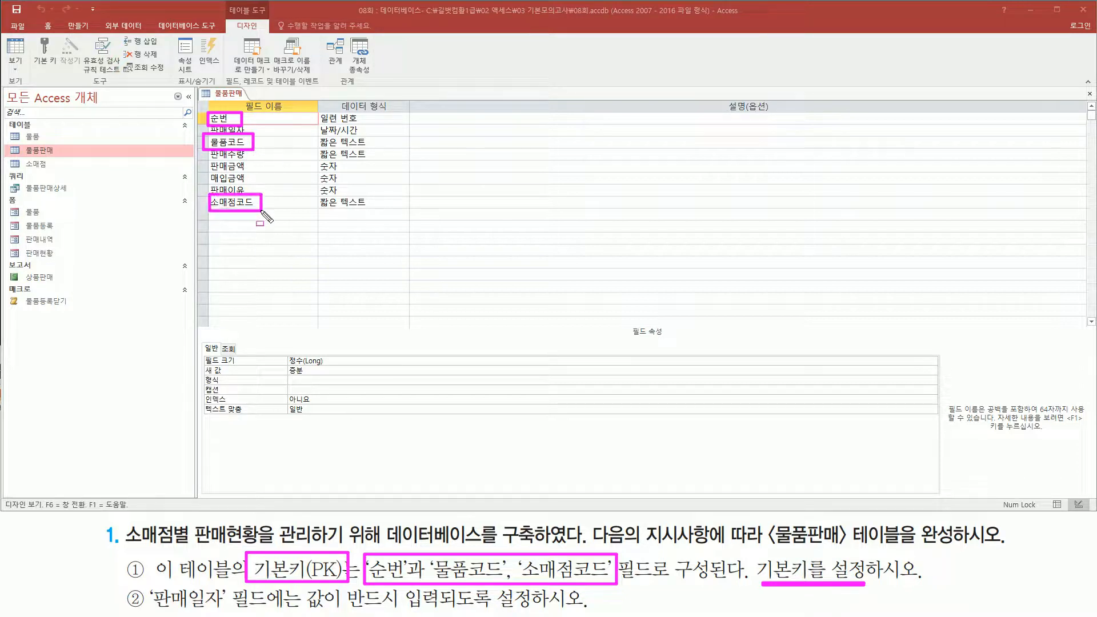
pyautogui.press('Escape')
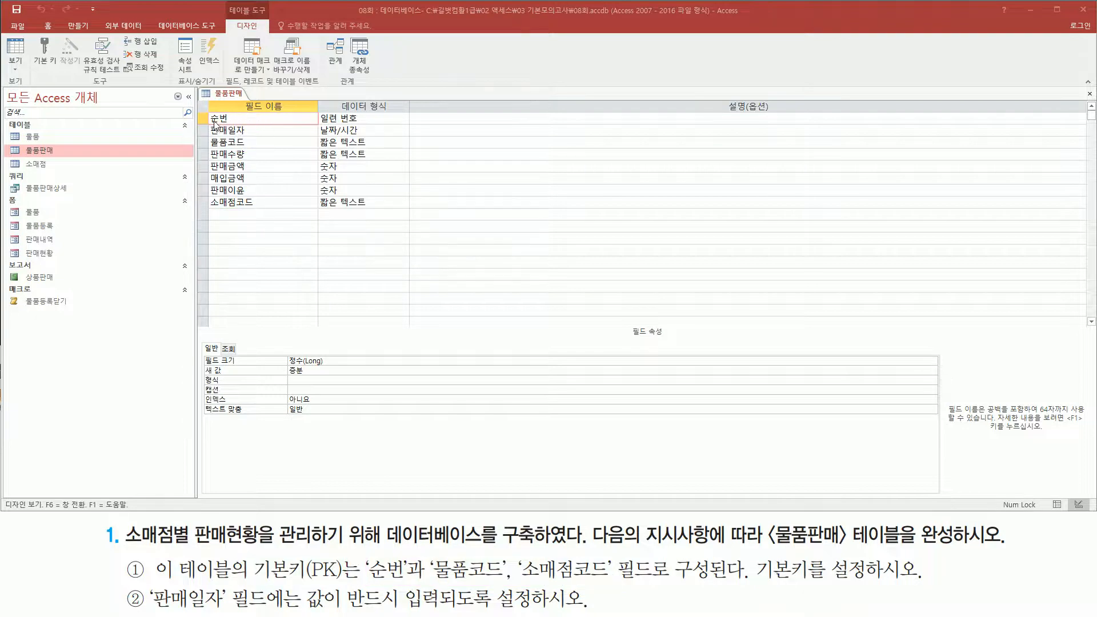
pyautogui.hotkey('ctrl', '2')
pyautogui.moveTo(196, 111)
pyautogui.mouseDown()
pyautogui.moveTo(214, 225)
pyautogui.moveTo(211, 213)
pyautogui.mouseUp()
pyautogui.press('Escape')
# - Set the 순번, 물품코드 and 소매점코드 fields together as the table's composite primary key
pyautogui.click(202, 118)
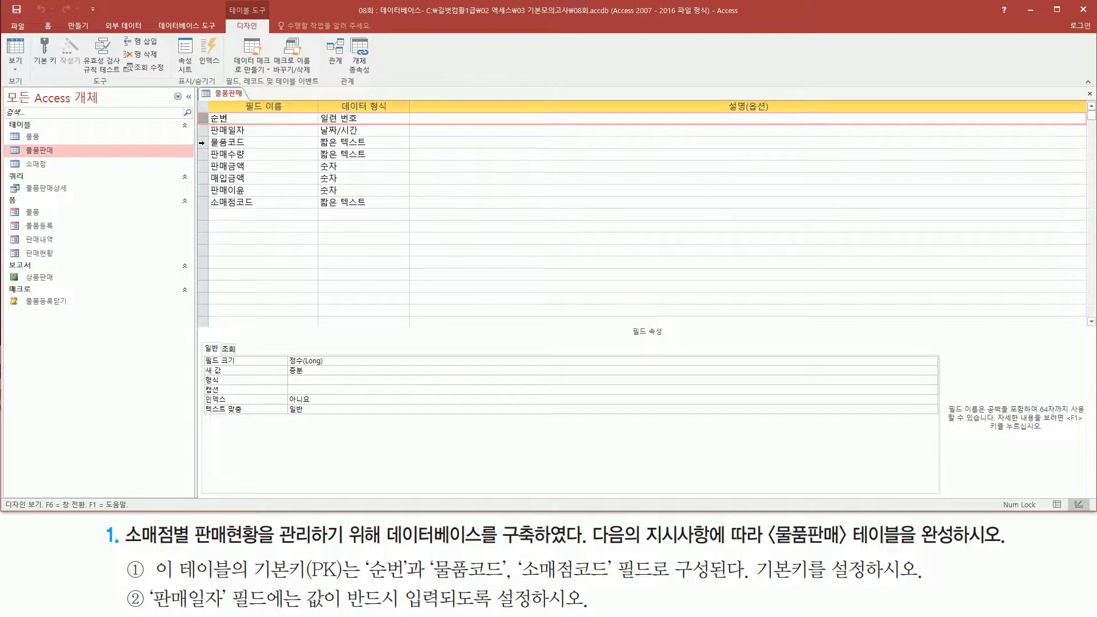
pyautogui.keyDown('ctrl'); pyautogui.click(203, 142); pyautogui.keyUp('ctrl')
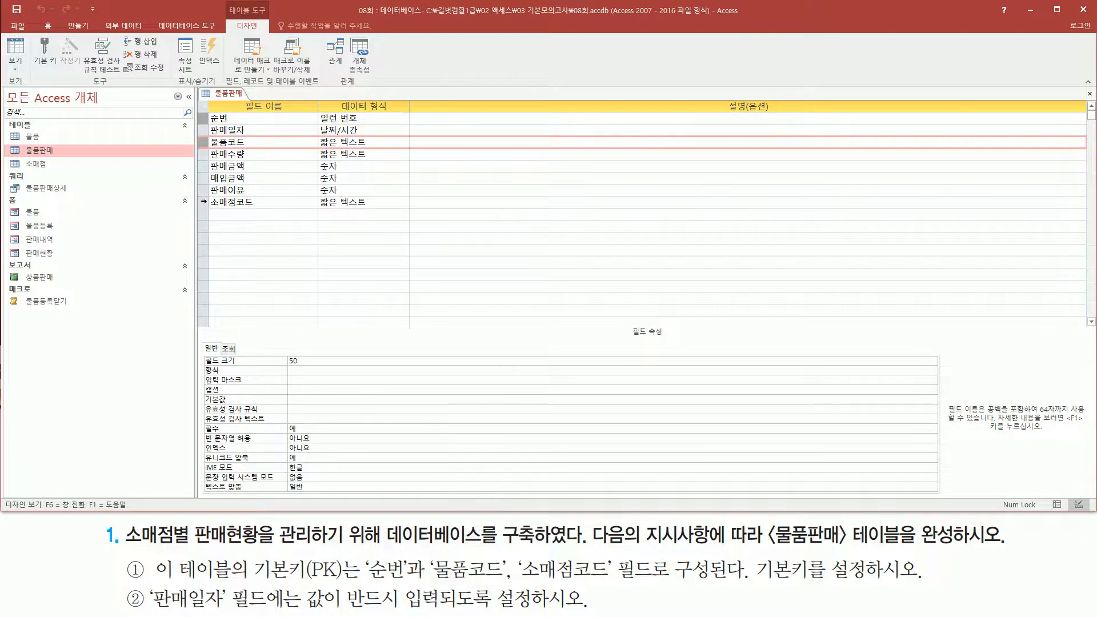
pyautogui.keyDown('ctrl'); pyautogui.click(202, 202); pyautogui.keyUp('ctrl')
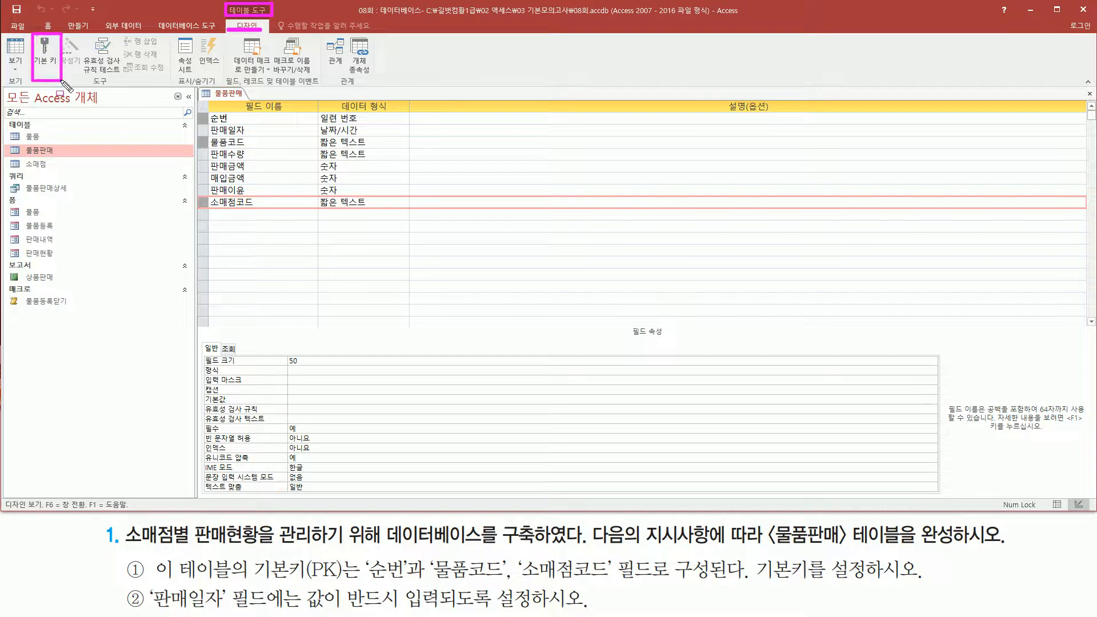
pyautogui.click(45, 51)
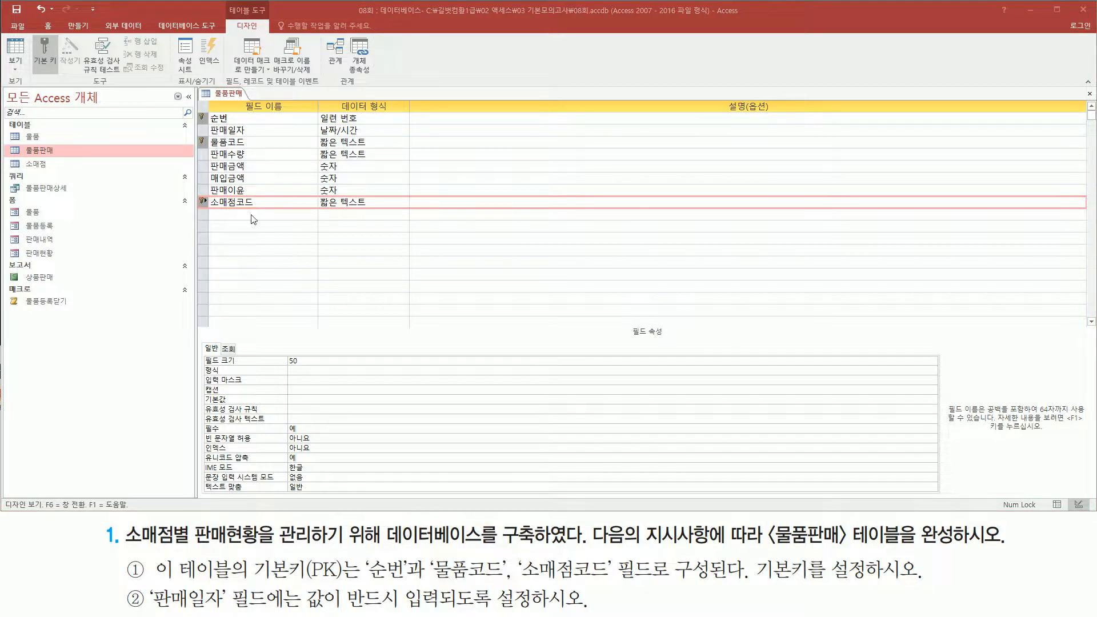
pyautogui.moveTo(149, 582); pyautogui.dragTo(270, 613)
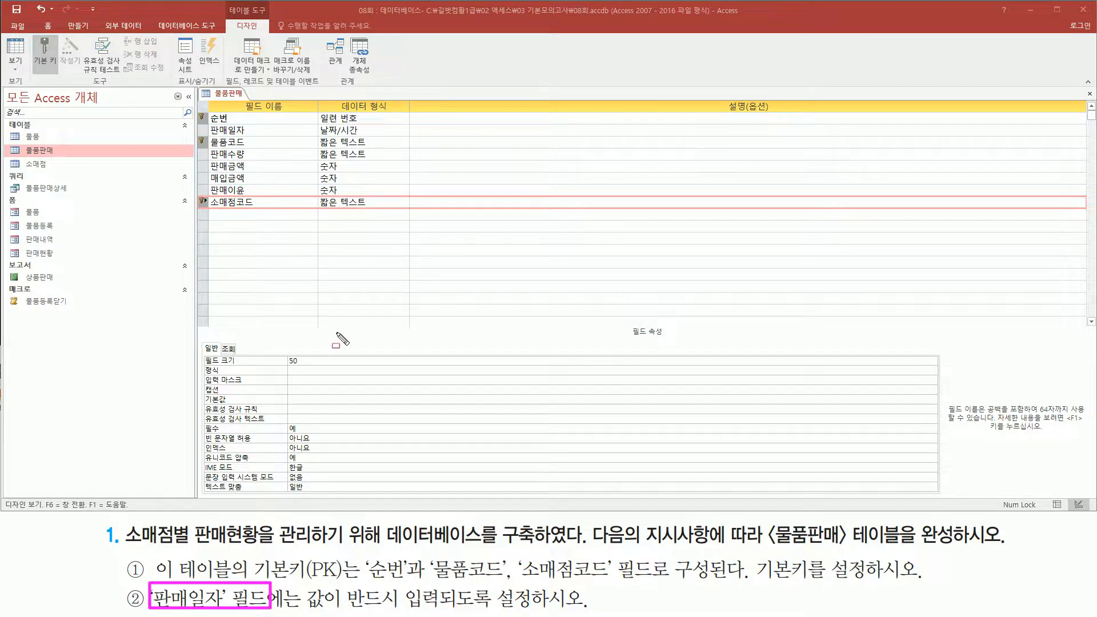
pyautogui.moveTo(205, 123); pyautogui.dragTo(251, 136)
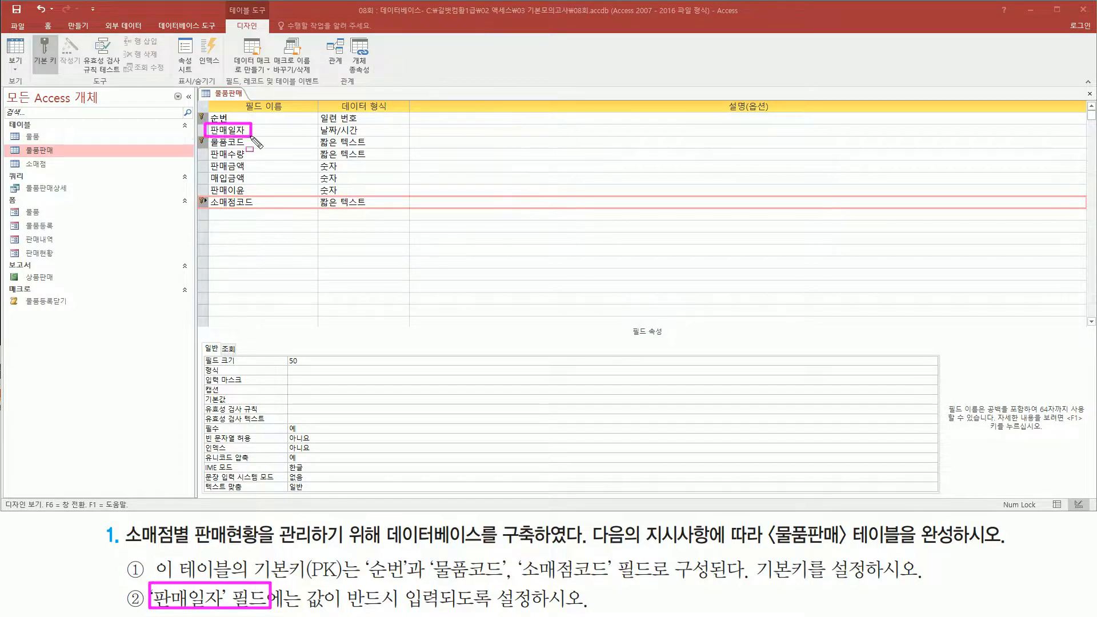
pyautogui.press('Escape')
# - Set the 필수 (Required) property of the 판매일자 field to 예
pyautogui.click(251, 136)
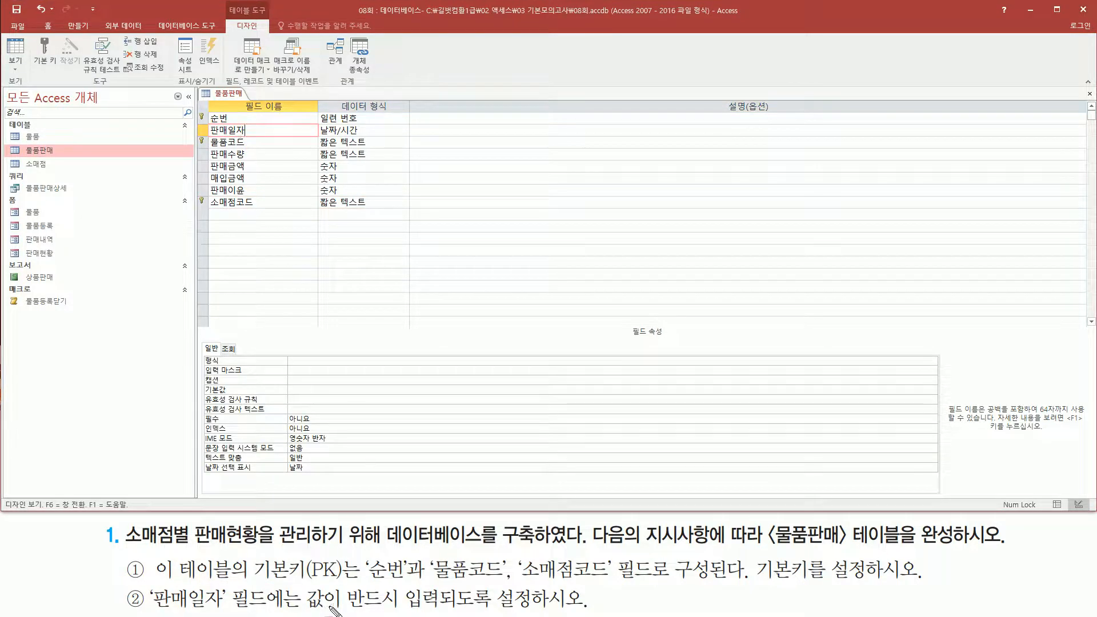
pyautogui.moveTo(297, 614)
pyautogui.mouseDown()
pyautogui.moveTo(490, 612)
pyautogui.moveTo(500, 586)
pyautogui.mouseUp()
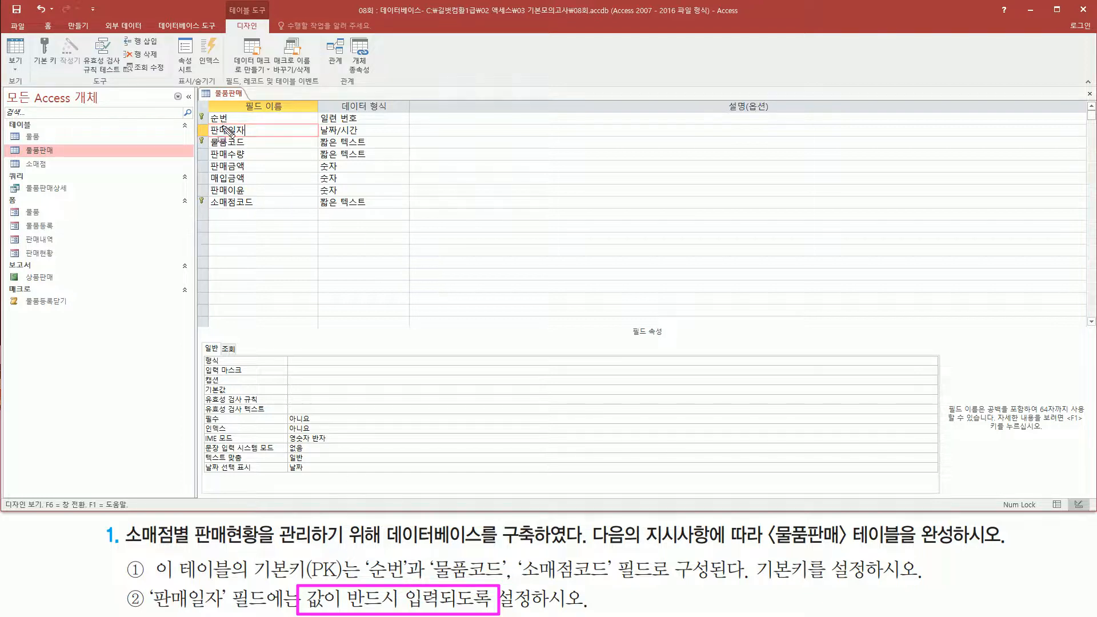
pyautogui.moveTo(205, 122); pyautogui.dragTo(247, 136)
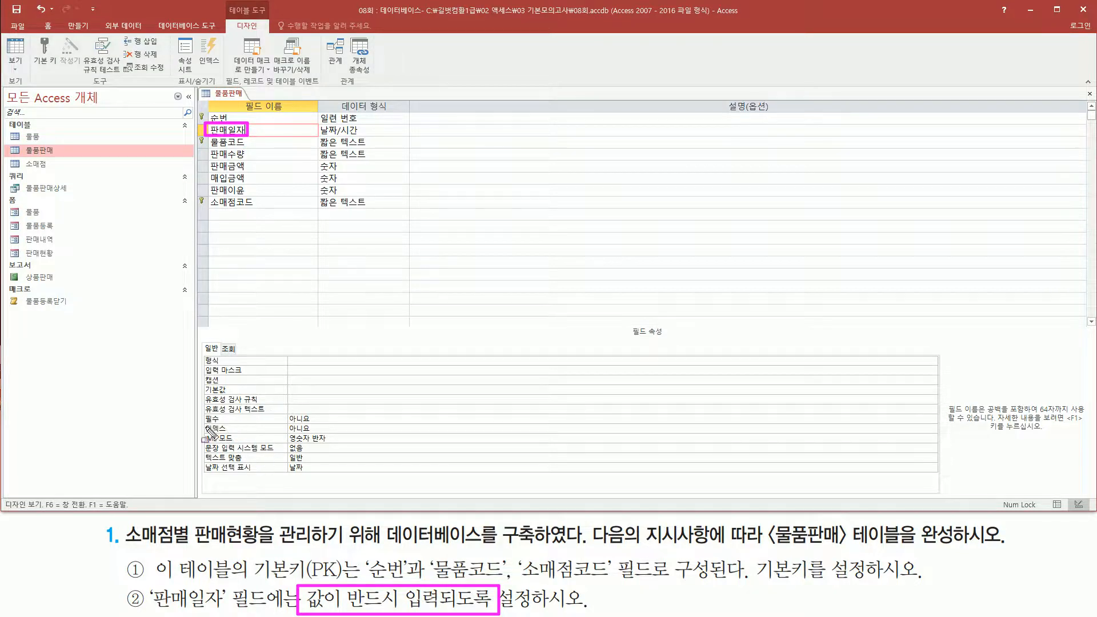
pyautogui.moveTo(201, 407)
pyautogui.mouseDown()
pyautogui.moveTo(233, 429)
pyautogui.moveTo(327, 423)
pyautogui.mouseUp()
pyautogui.click(928, 421)
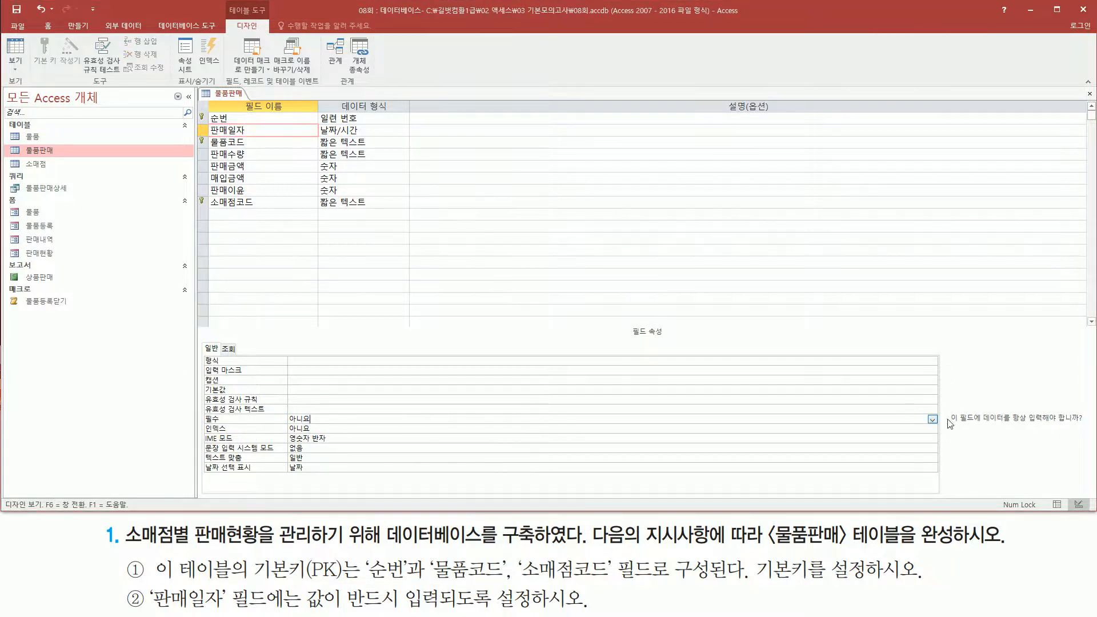
pyautogui.click(932, 421)
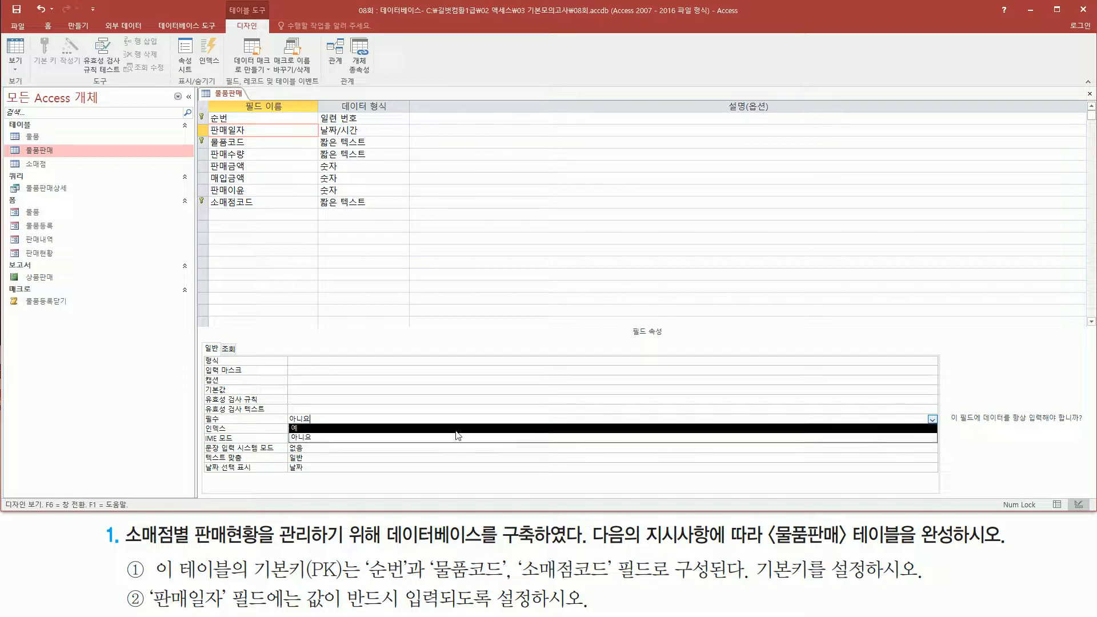
pyautogui.click(418, 430)
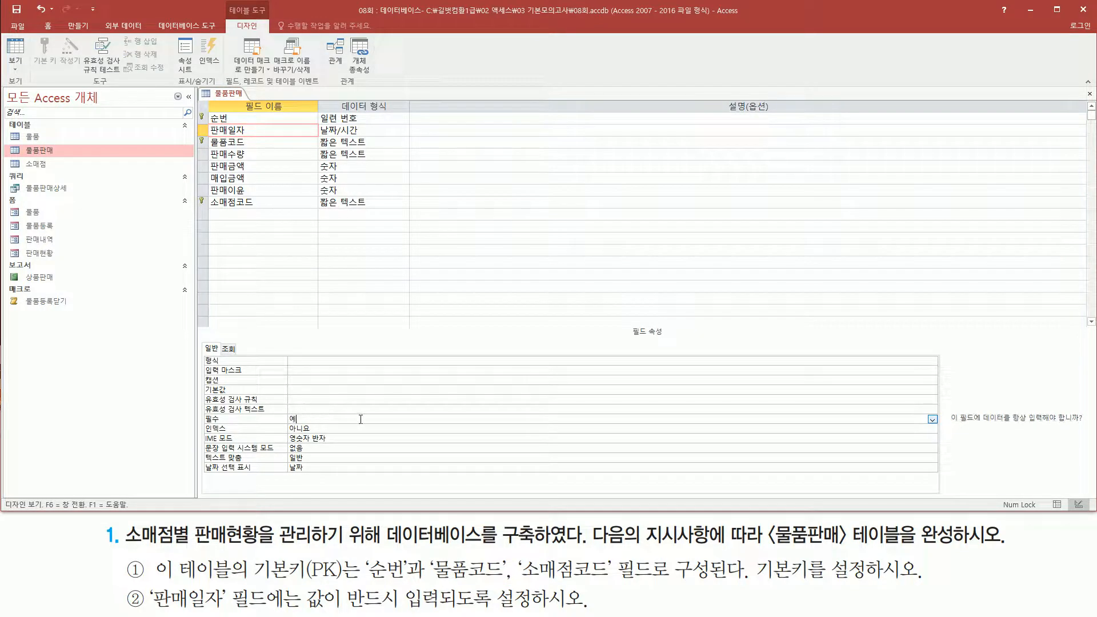
pyautogui.hotkey('ctrl', 'shift', 'd')
pyautogui.moveTo(201, 412); pyautogui.dragTo(327, 426)
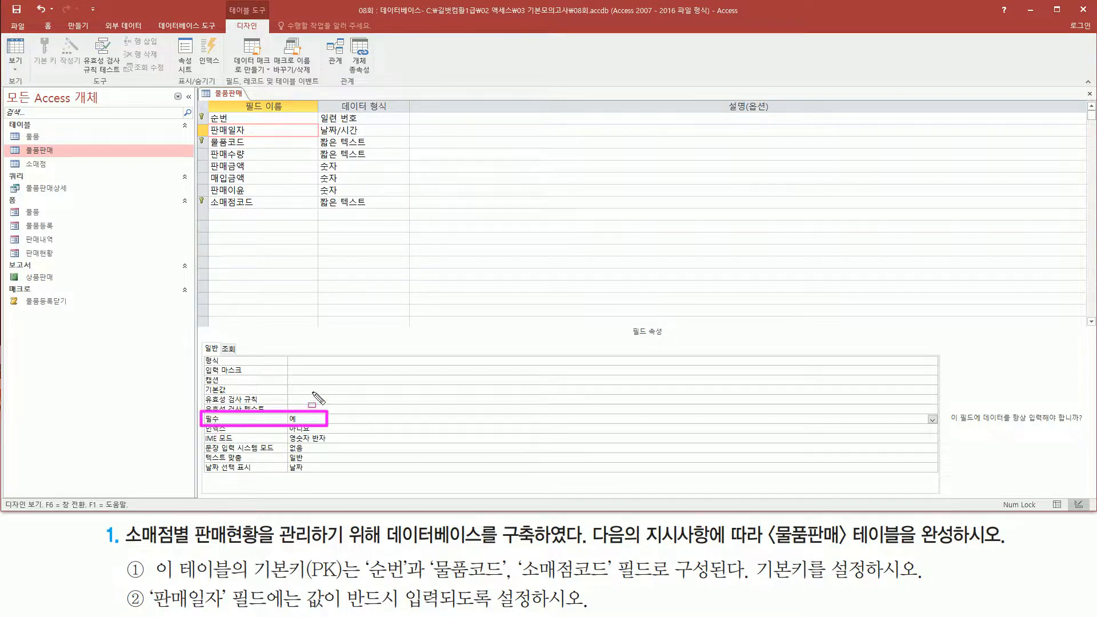
pyautogui.hotkey('ctrl', 'shift', 'd')
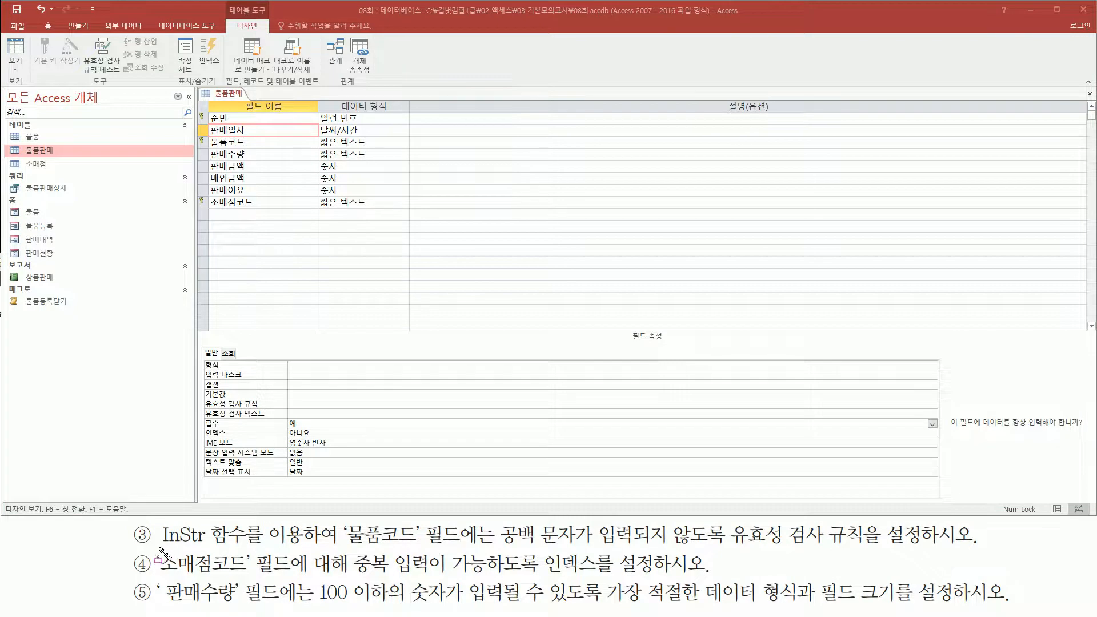
pyautogui.moveTo(160, 548)
pyautogui.mouseDown()
pyautogui.moveTo(257, 547)
pyautogui.moveTo(264, 521)
pyautogui.mouseUp()
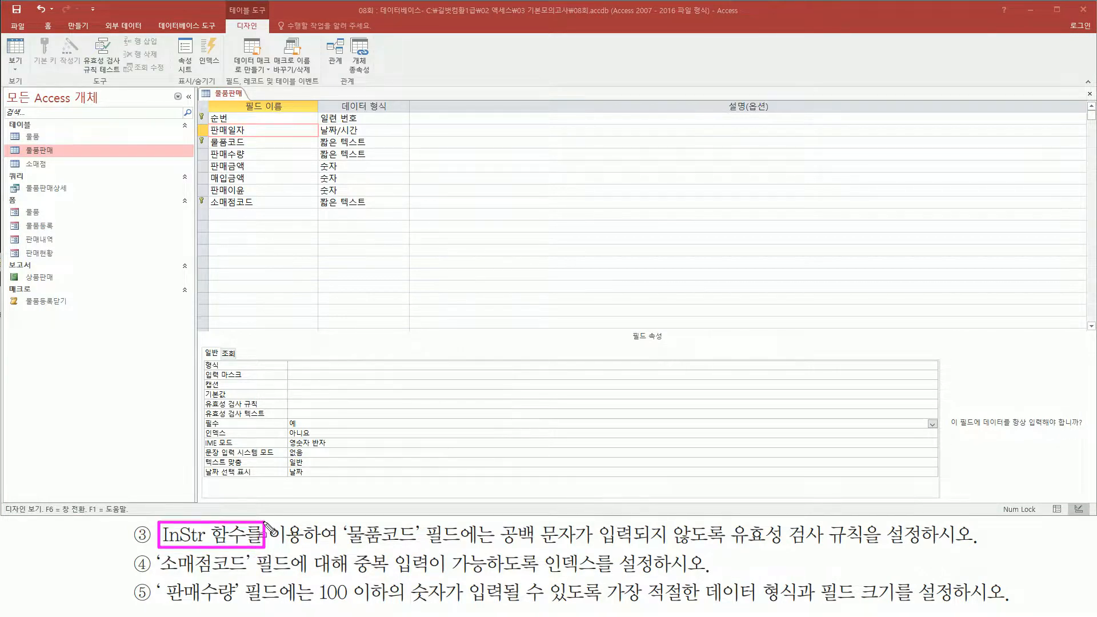
pyautogui.moveTo(345, 545)
pyautogui.mouseDown()
pyautogui.moveTo(470, 546)
pyautogui.moveTo(512, 518)
pyautogui.moveTo(527, 545)
pyautogui.moveTo(927, 554)
pyautogui.mouseUp()
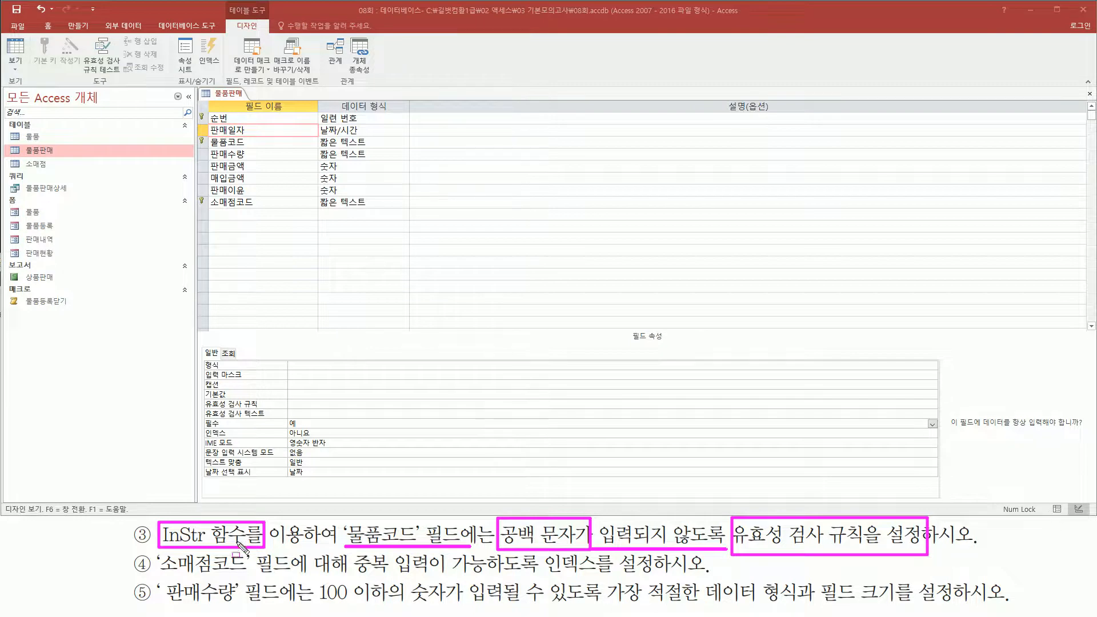
pyautogui.press('Escape')
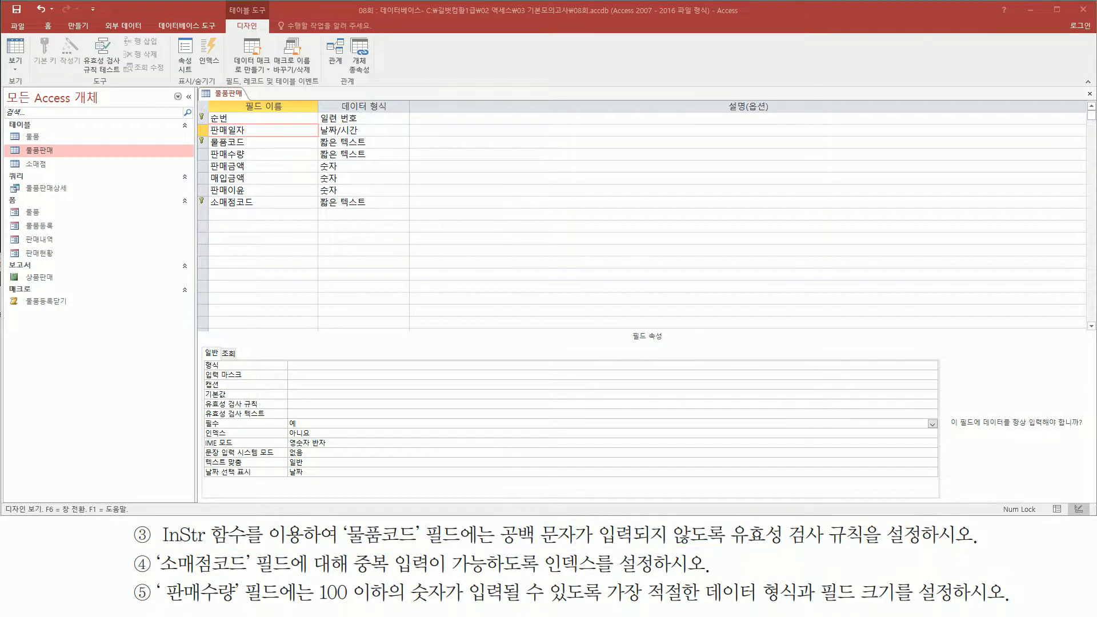
# - Switch to the sticky memo and write the InStr syntax "instr( 시작위치 , 문자열, 찾는문자 )" in it
pyautogui.hotkey('alt', 'Tab')
pyautogui.write('ins')
pyautogui.write('tr(')
pyautogui.write(' 시작윛')
pyautogui.write('치 , ')
pyautogui.write('문자열, ')
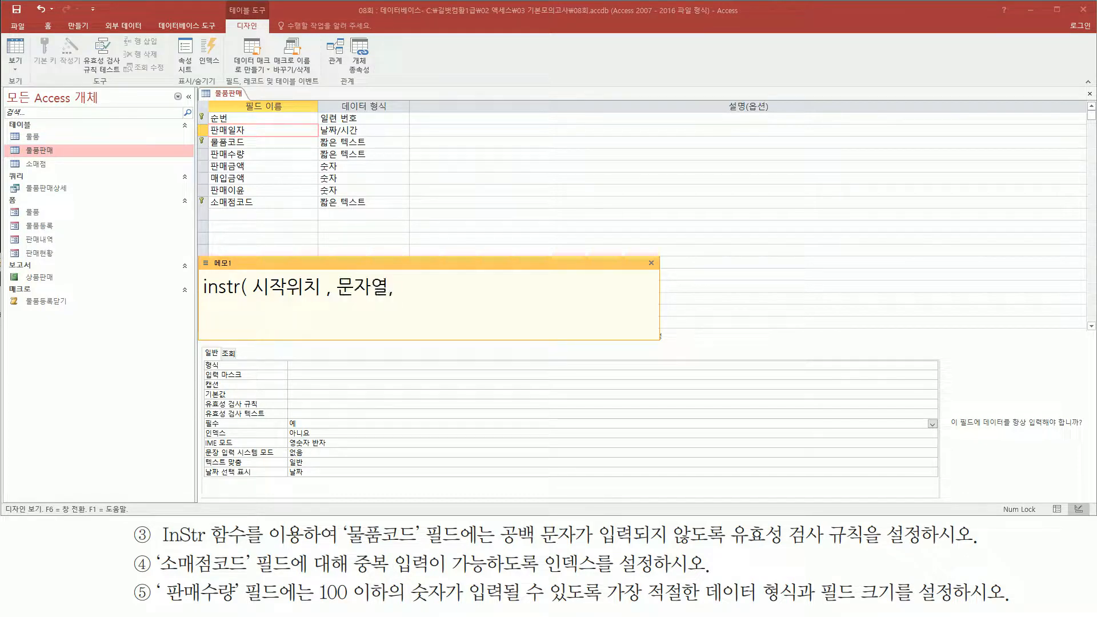
pyautogui.write('찾는ㅁ')
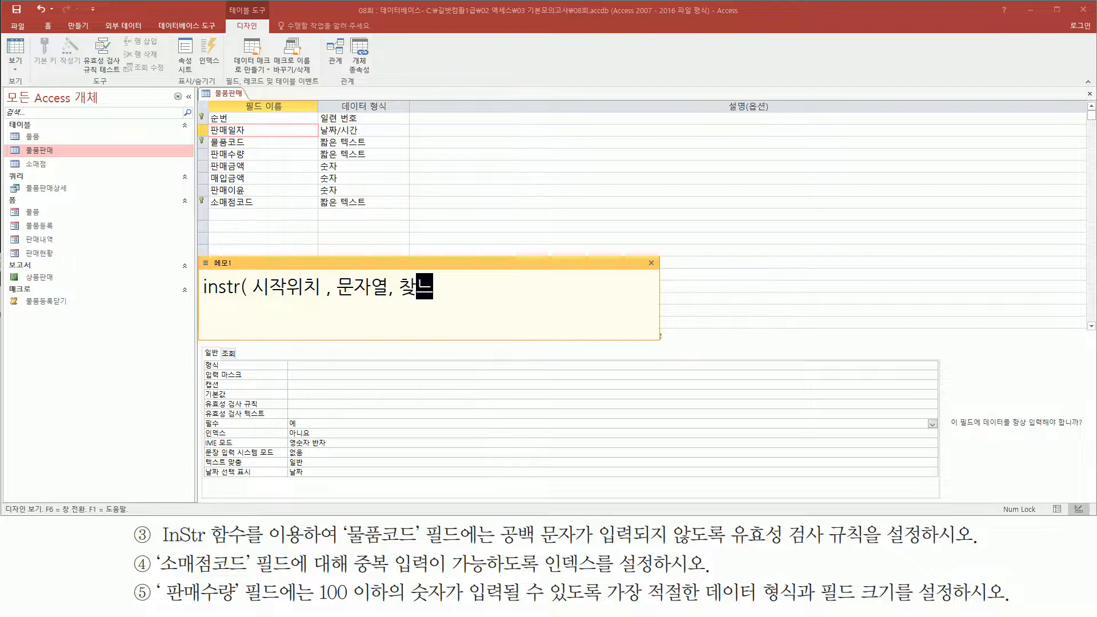
pyautogui.write('문자 )')
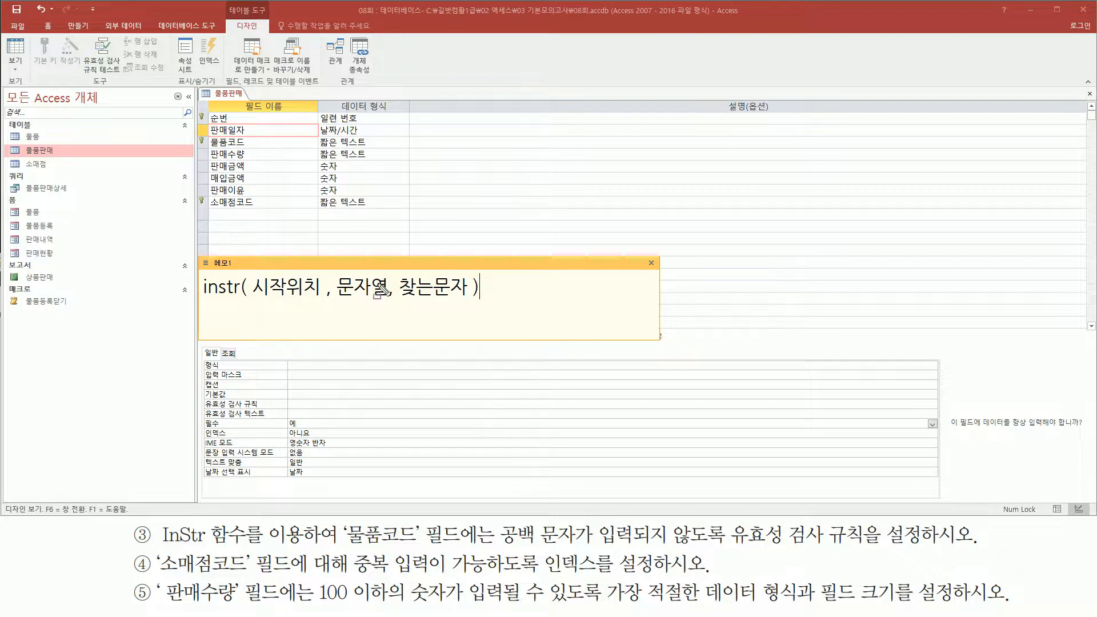
pyautogui.moveTo(334, 301); pyautogui.dragTo(389, 301)
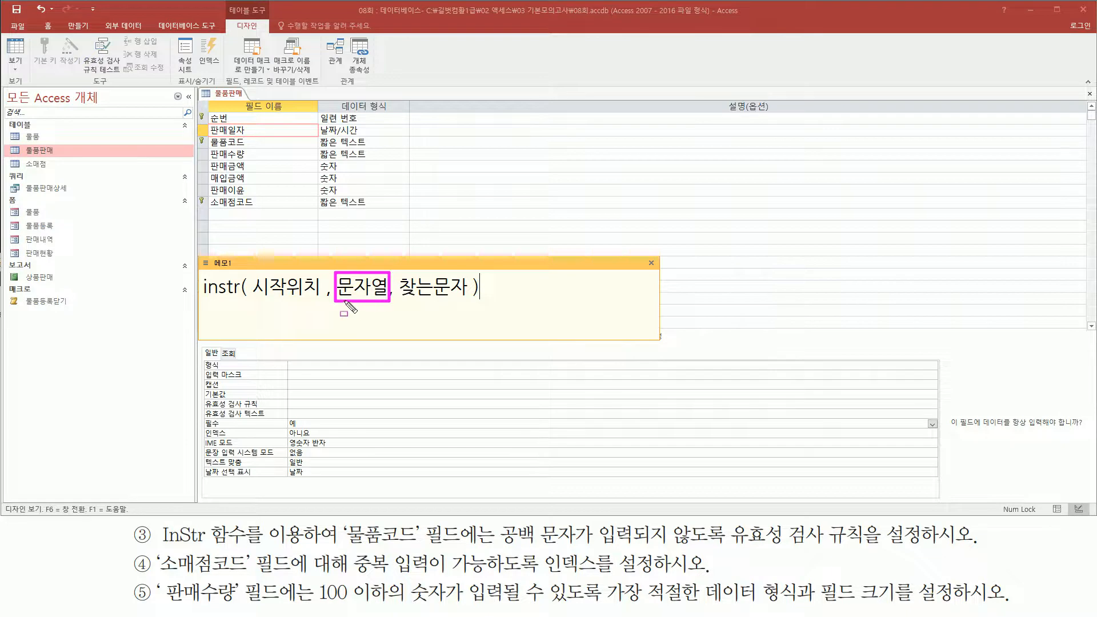
pyautogui.moveTo(252, 297); pyautogui.dragTo(318, 296)
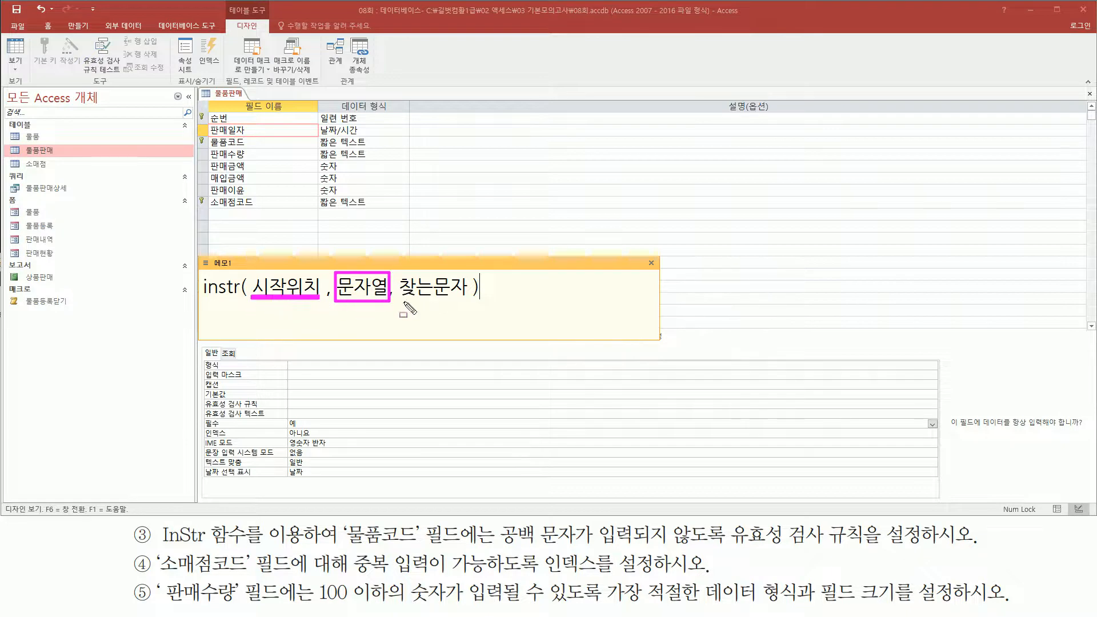
pyautogui.moveTo(401, 297); pyautogui.dragTo(465, 297)
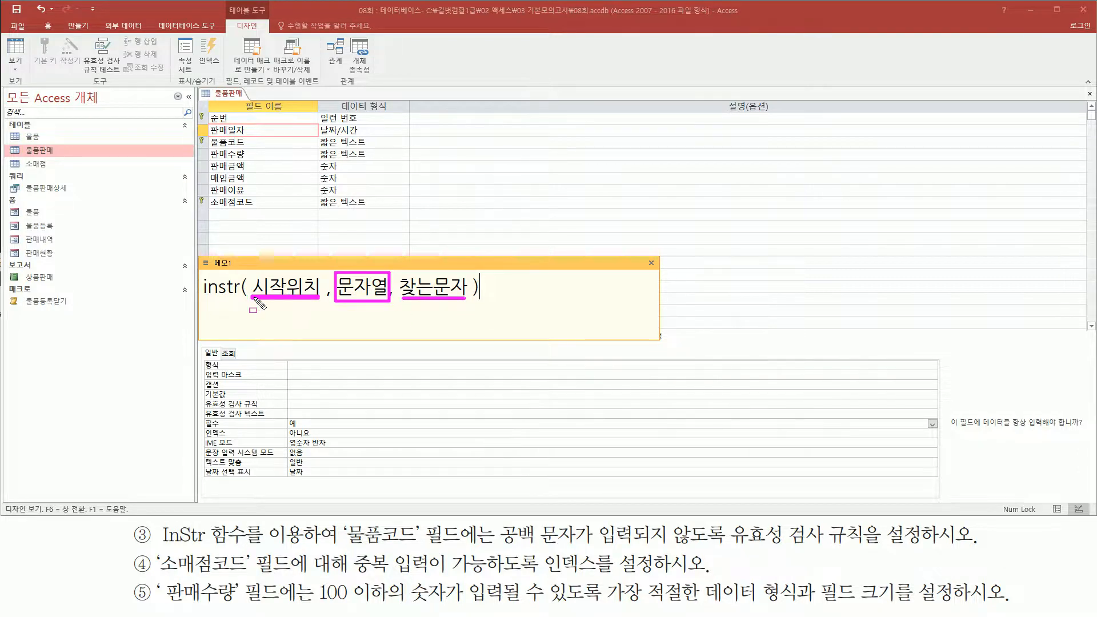
pyautogui.moveTo(250, 269); pyautogui.dragTo(321, 308)
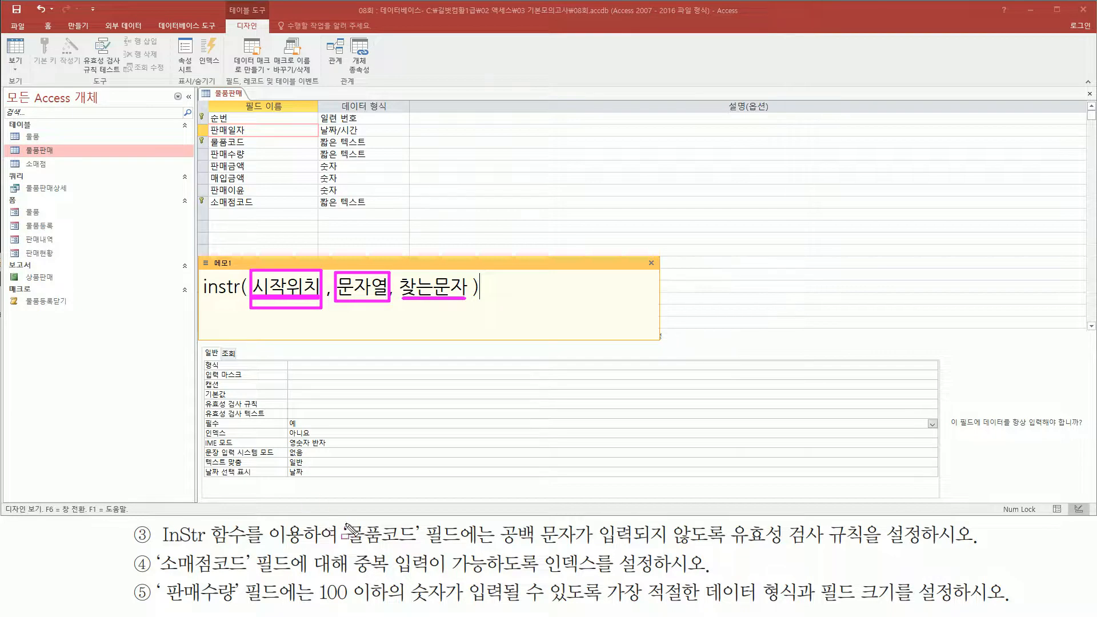
pyautogui.moveTo(345, 518); pyautogui.dragTo(422, 553)
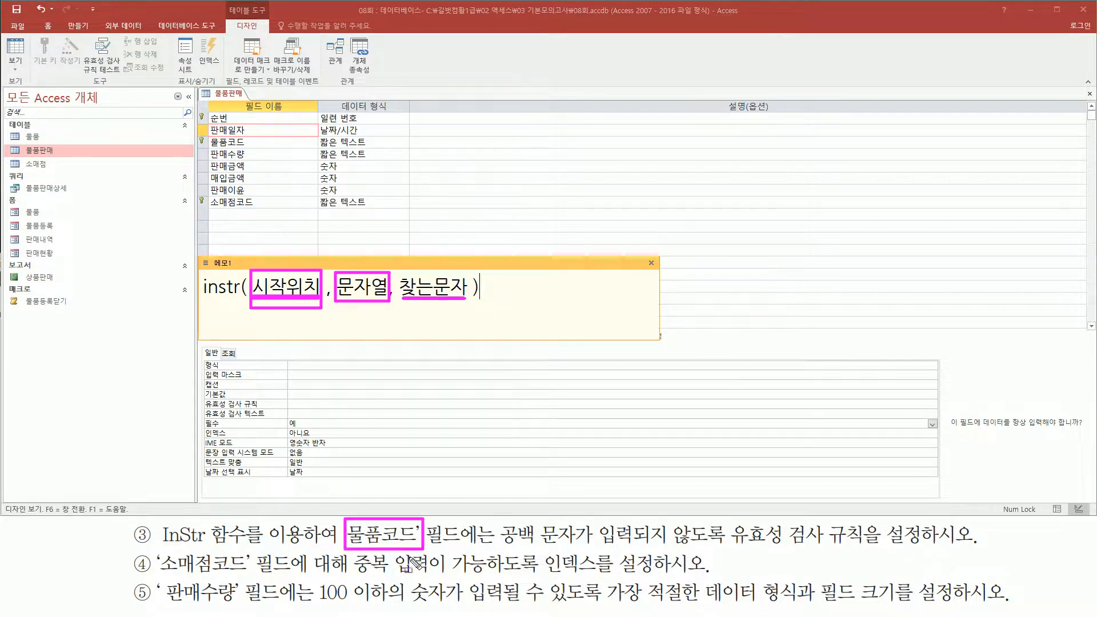
pyautogui.moveTo(498, 547); pyautogui.dragTo(579, 545)
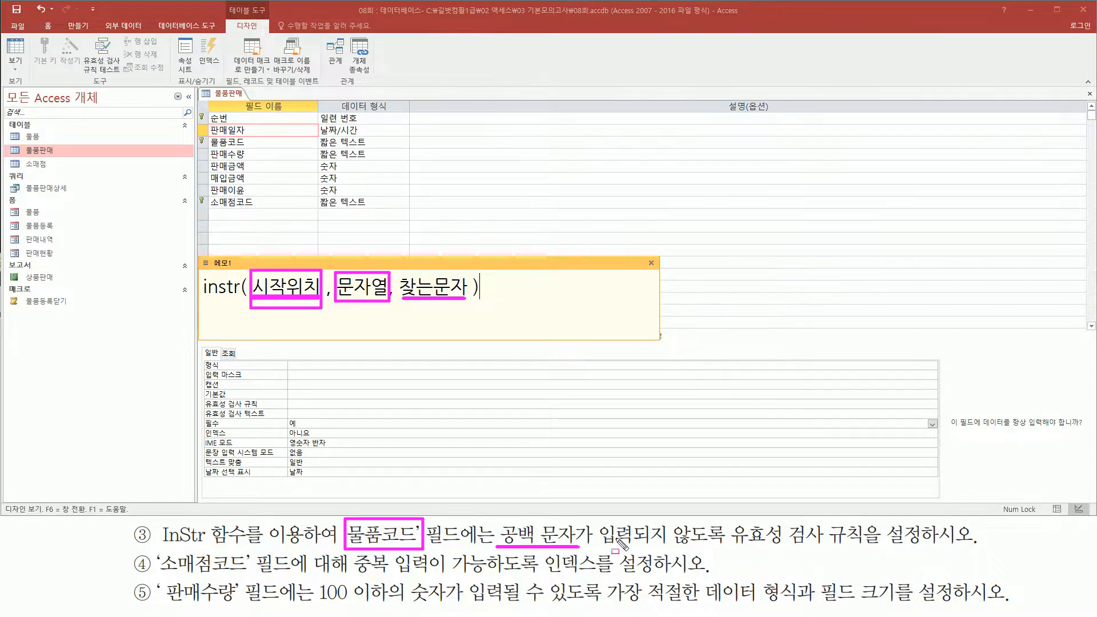
pyautogui.moveTo(595, 546); pyautogui.dragTo(727, 546)
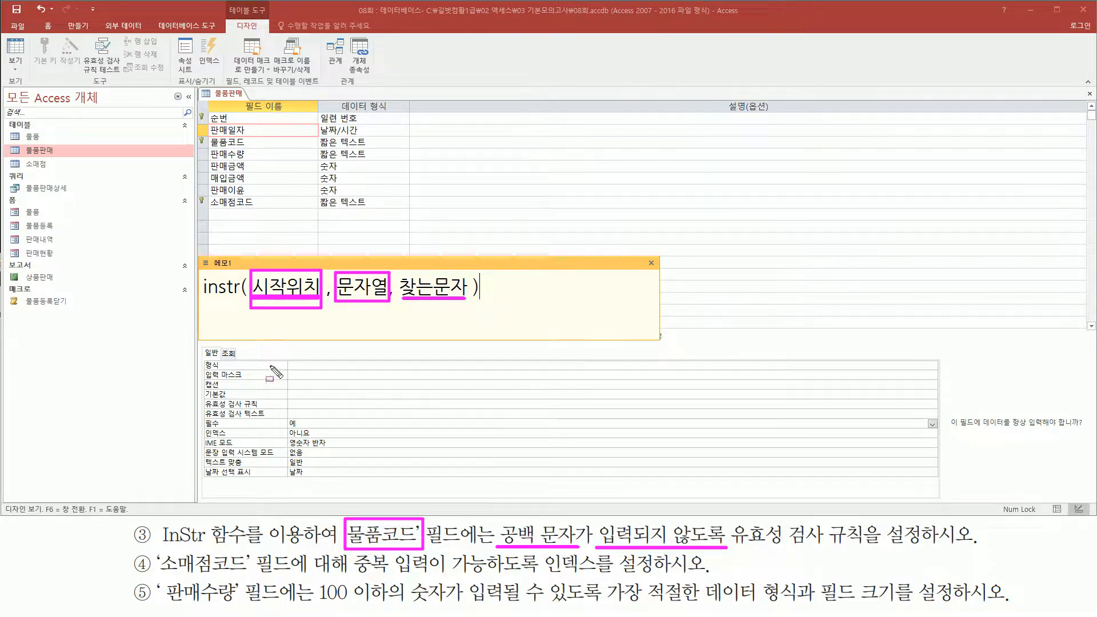
pyautogui.press('Escape')
# - Write the expression instr( [물품코드], " ") on a new line below the InStr syntax in the memo
pyautogui.press('Return')
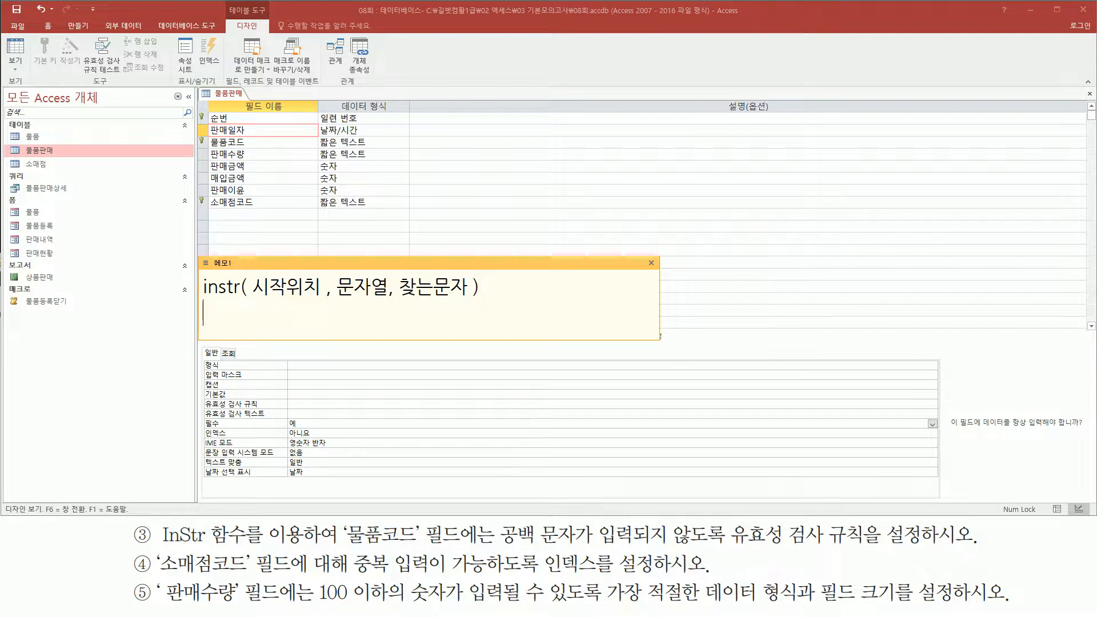
pyautogui.write('ㅑㅜ')
pyautogui.press('BackSpace')
pyautogui.press('BackSpace')
pyautogui.press('Hangul')
pyautogui.write('instr(')
pyautogui.write('[물품')
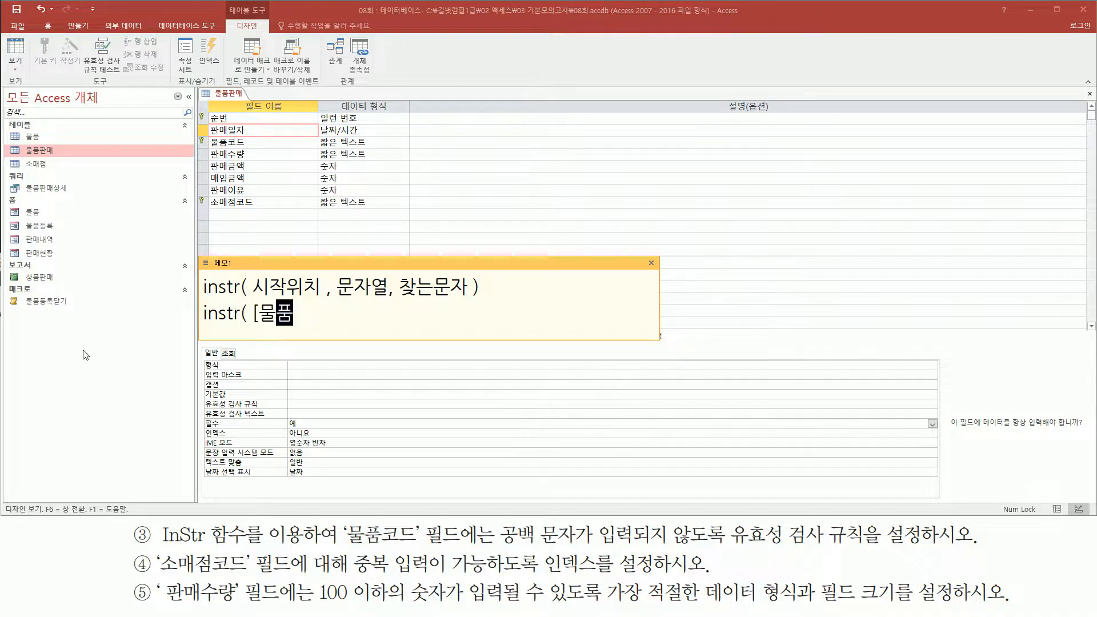
pyautogui.write('코드], ')
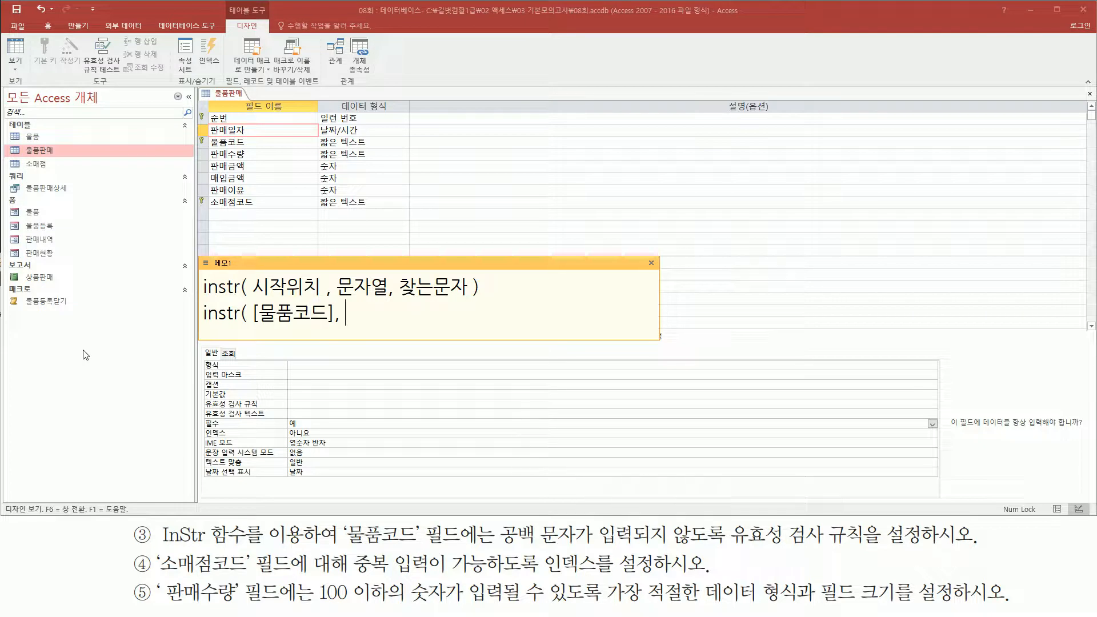
pyautogui.write('" ")')
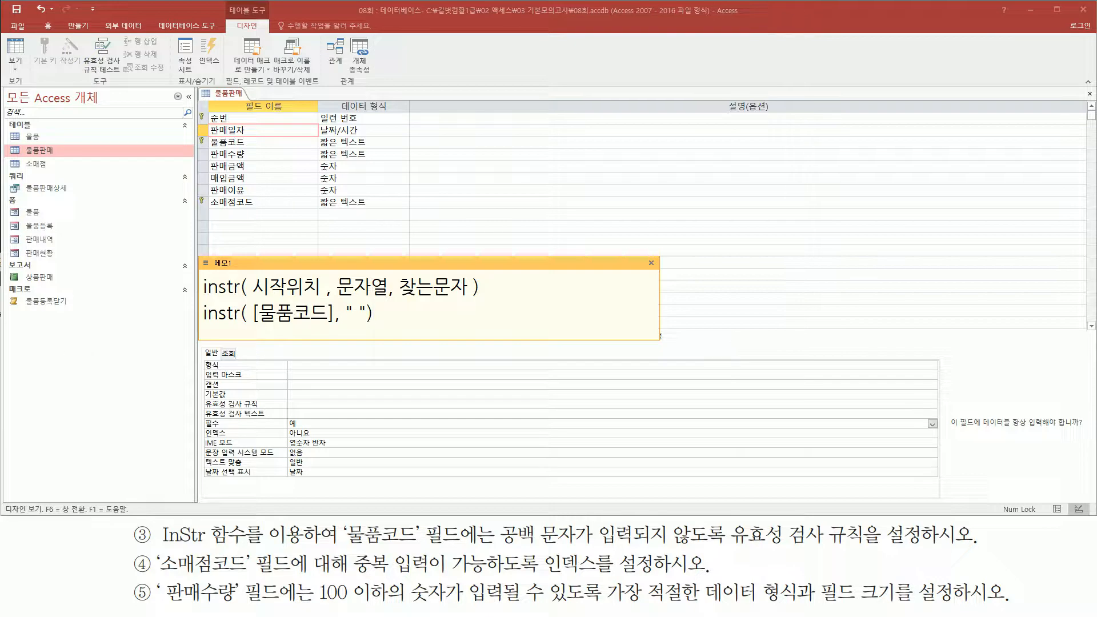
pyautogui.moveTo(353, 311); pyautogui.dragTo(358, 314)
pyautogui.hotkey('ctrl', '2')
pyautogui.moveTo(344, 327); pyautogui.dragTo(366, 327)
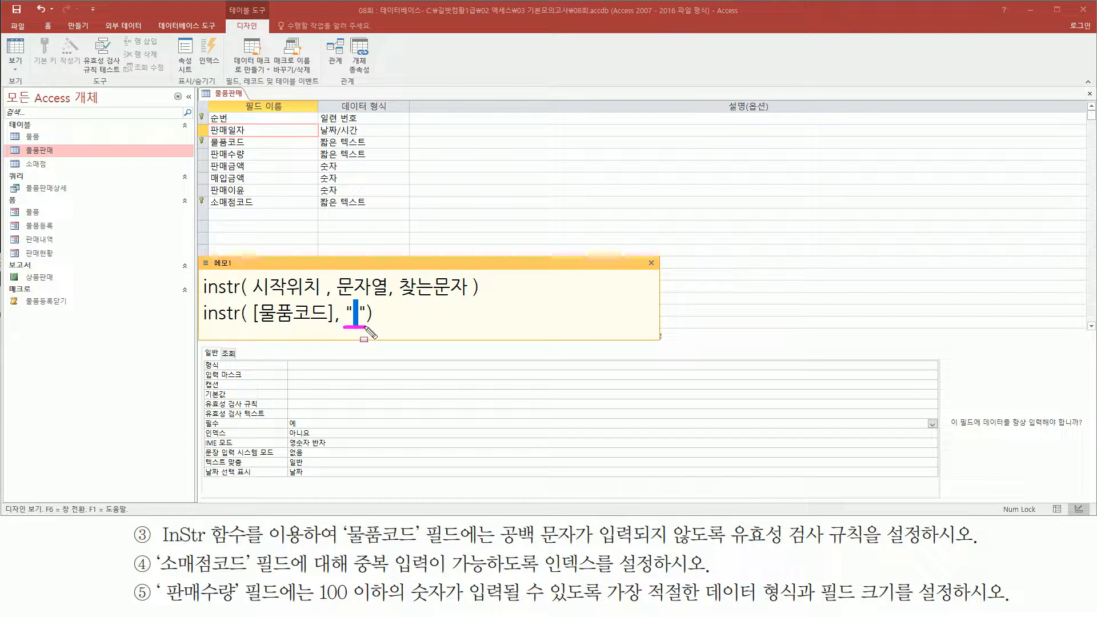
pyautogui.moveTo(256, 326); pyautogui.dragTo(330, 325)
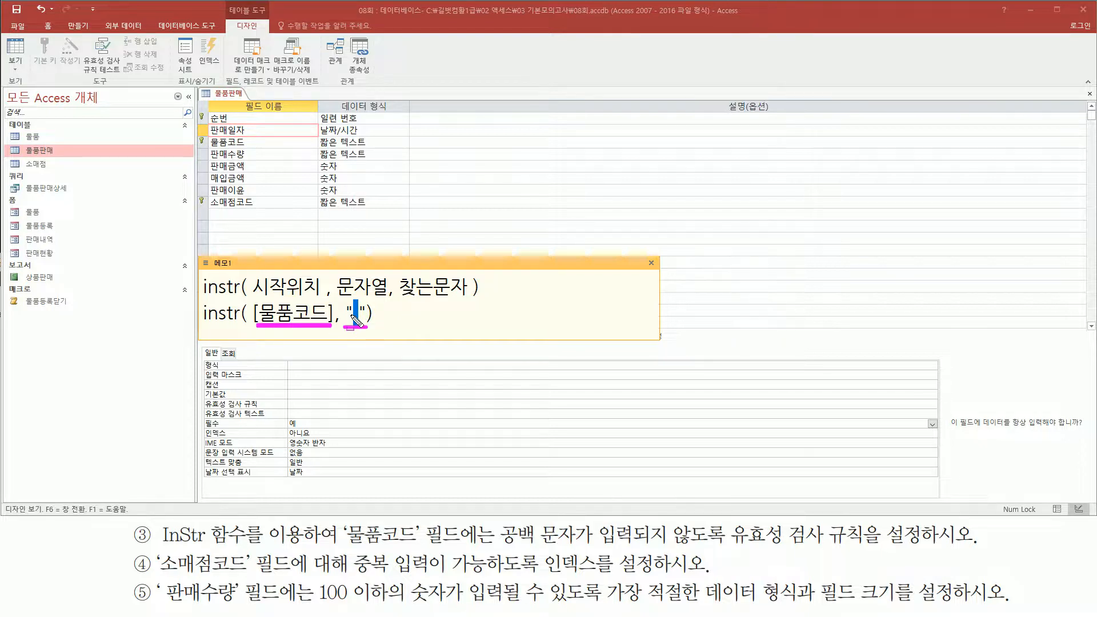
pyautogui.press('Escape')
pyautogui.moveTo(500, 547); pyautogui.dragTo(724, 546)
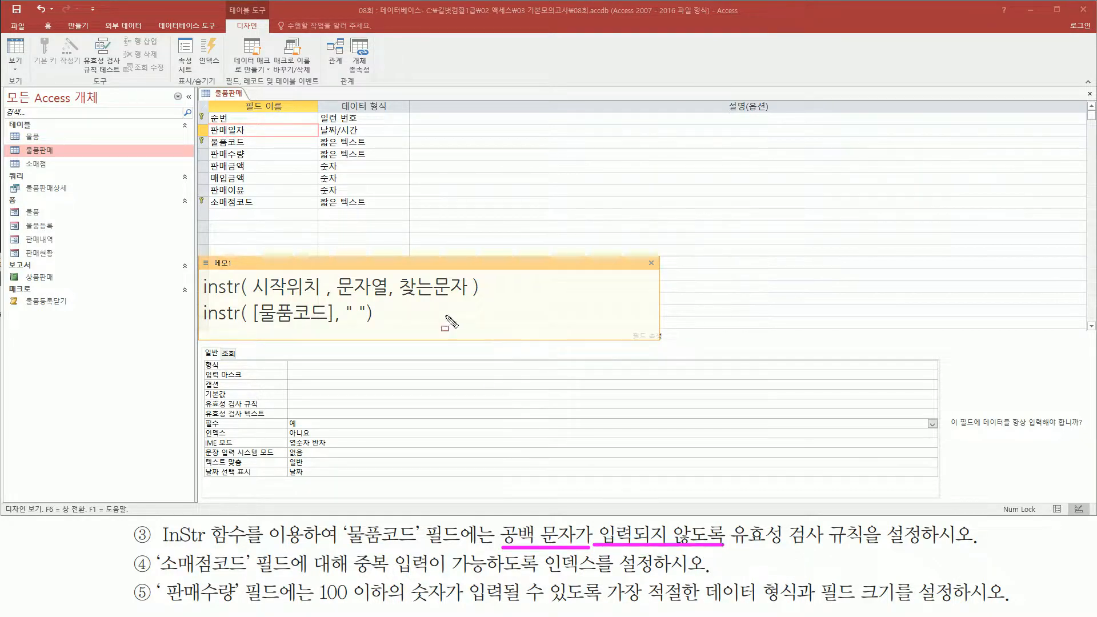
pyautogui.press('Escape')
# - Append =0 to the instr( [물품코드], " ") expression in the memo
pyautogui.click(432, 314)
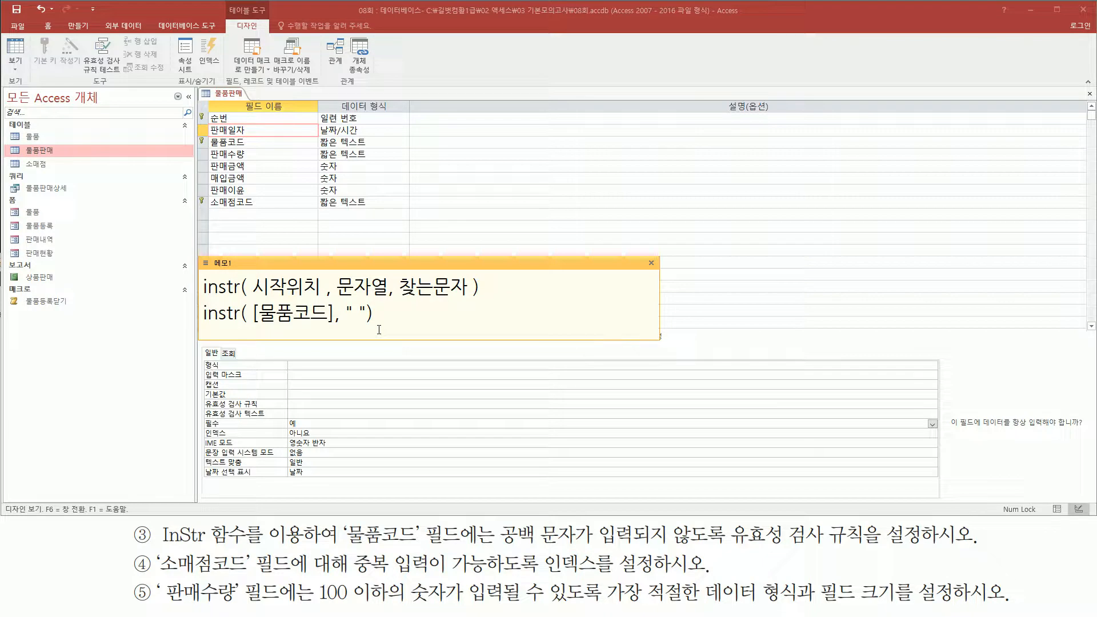
pyautogui.write('=0')
pyautogui.moveTo(385, 314); pyautogui.dragTo(277, 314)
pyautogui.click(369, 313)
pyautogui.click(377, 315)
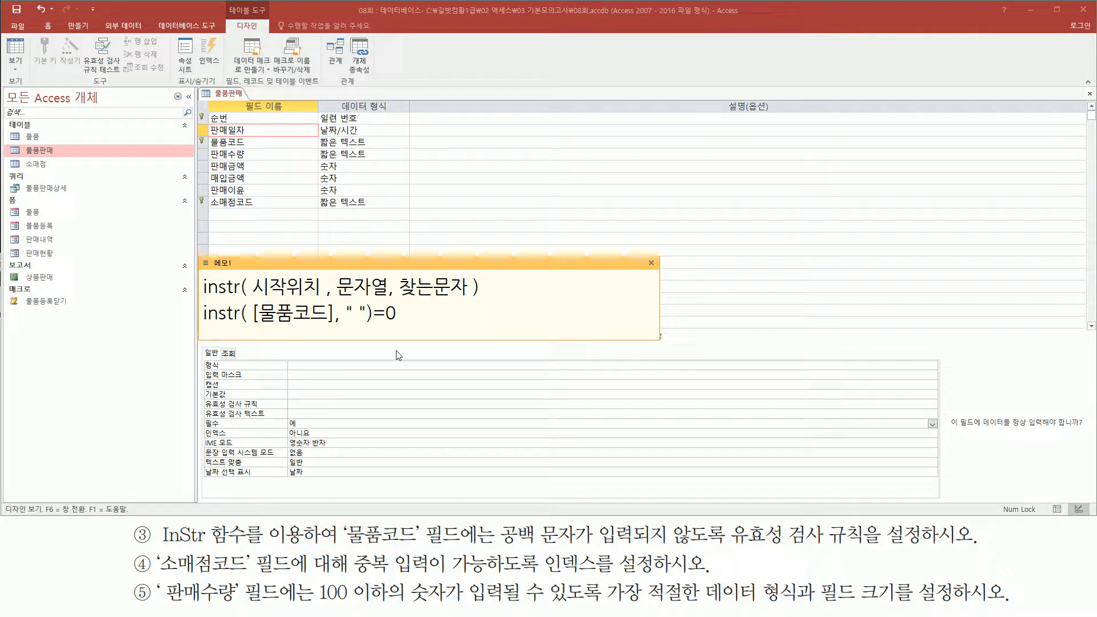
pyautogui.hotkey('shift', 'End')
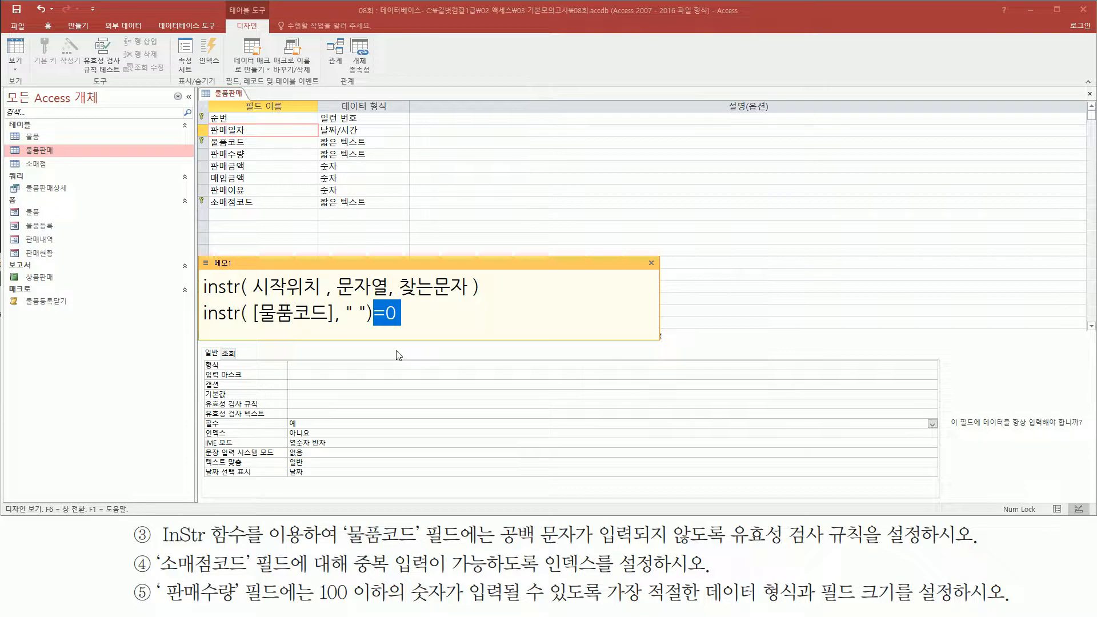
# - Enlarge the memo and duplicate the InStr expression on a third line without the space between the quotes, as instr( [물품코드], "")=0
pyautogui.press('End')
pyautogui.hotkey('shift', 'Home')
pyautogui.hotkey('ctrl', 'c')
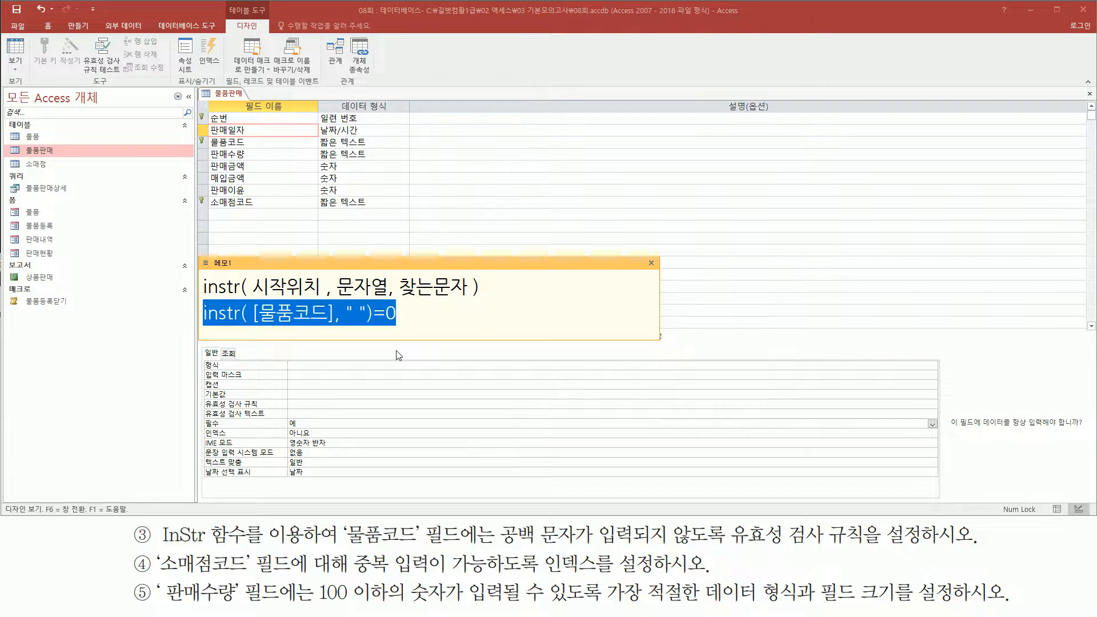
pyautogui.press('End')
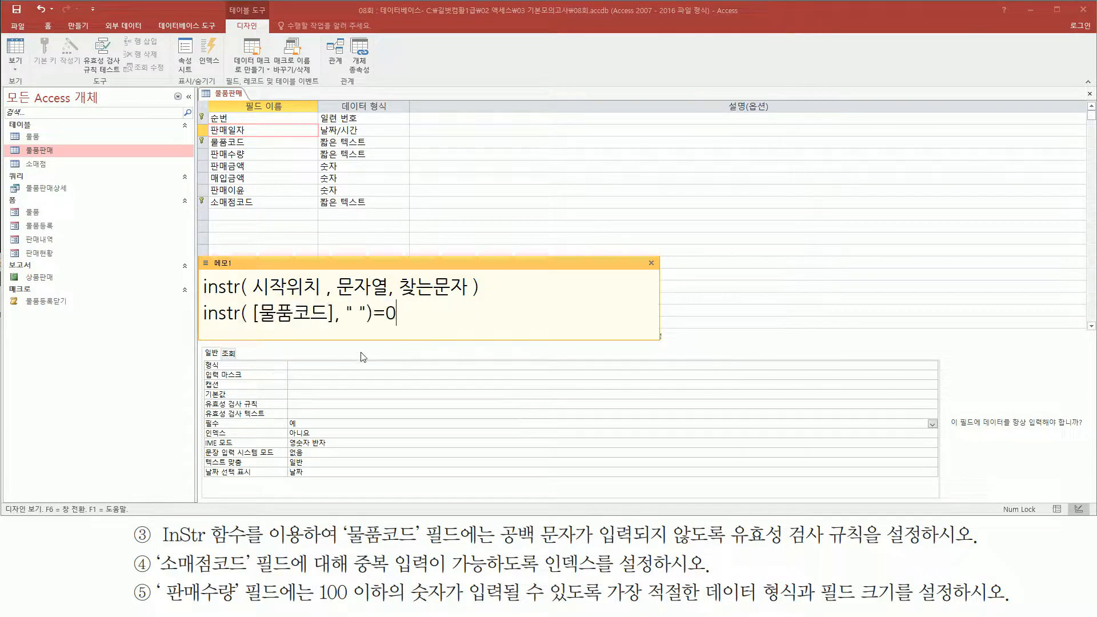
pyautogui.moveTo(373, 339); pyautogui.dragTo(372, 362)
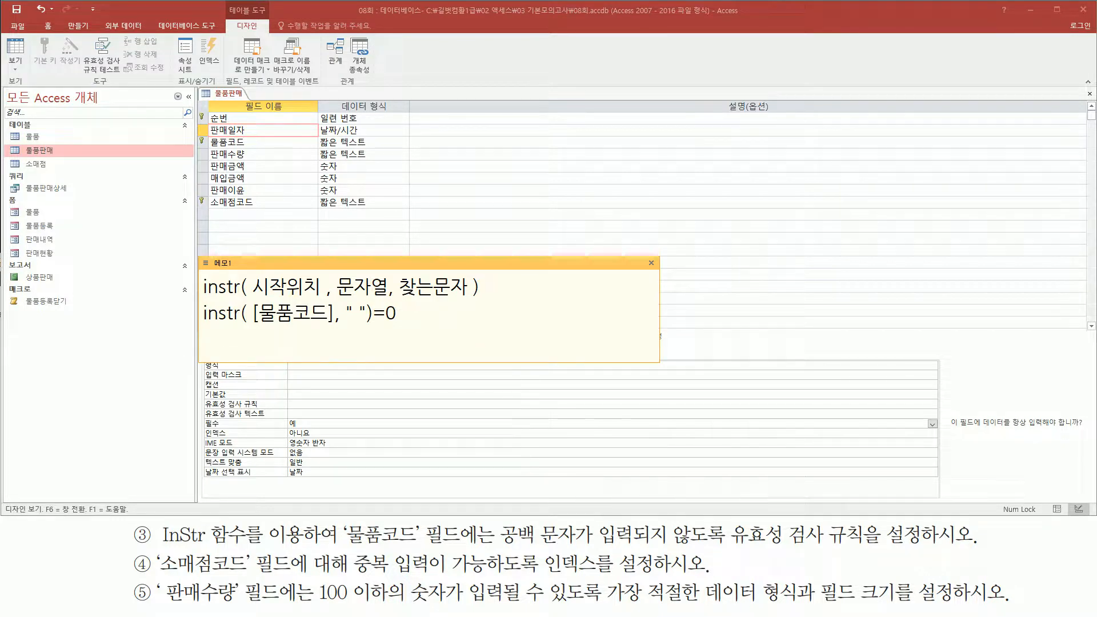
pyautogui.press('Return')
pyautogui.hotkey('ctrl', 'v')
pyautogui.press('Left')
pyautogui.press('Left')
pyautogui.press('Left')
pyautogui.press('Left')
pyautogui.press('BackSpace')
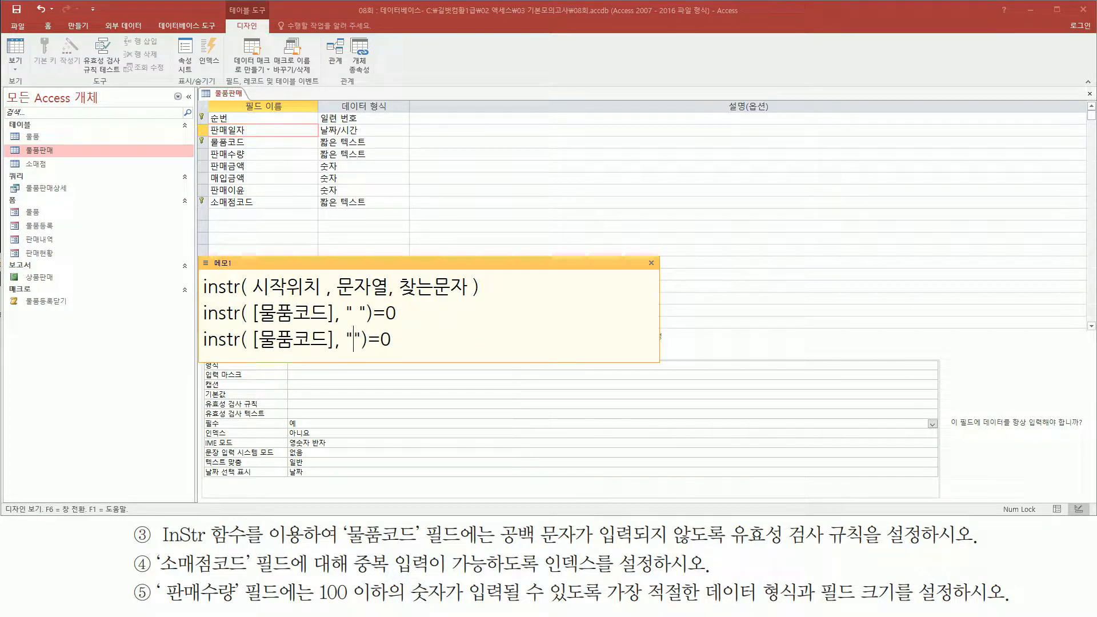
pyautogui.press('Left')
pyautogui.hotkey('shift', 'Right')
pyautogui.hotkey('shift', 'Right')
pyautogui.press('Right')
pyautogui.press('Left')
pyautogui.press('Right')
pyautogui.moveTo(260, 352); pyautogui.dragTo(334, 351)
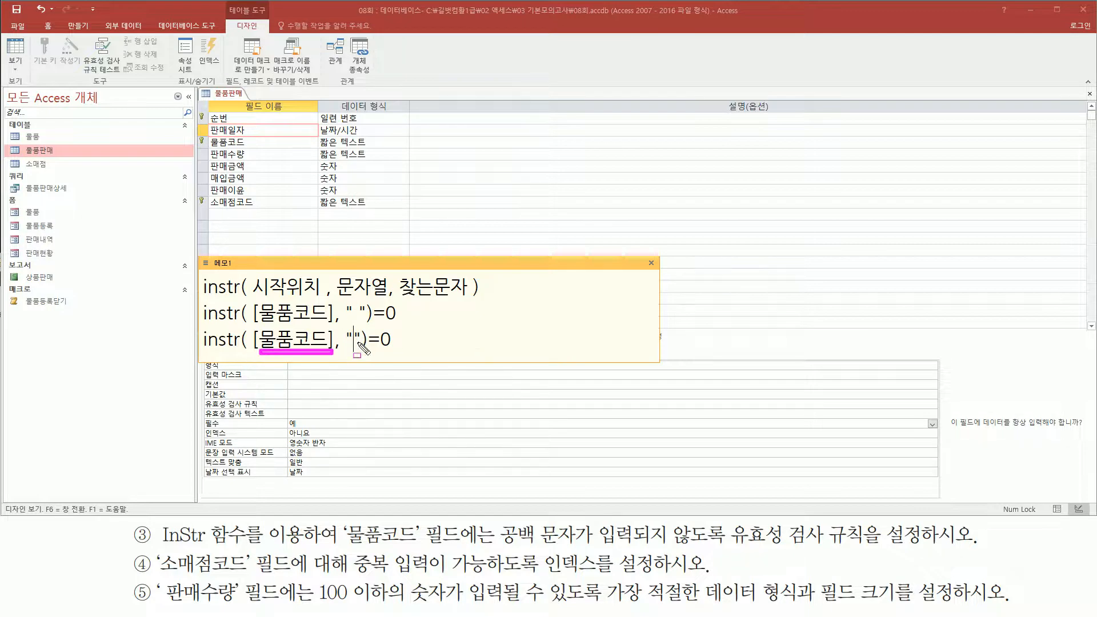
pyautogui.moveTo(500, 543)
pyautogui.mouseDown()
pyautogui.moveTo(577, 545)
pyautogui.moveTo(577, 522)
pyautogui.mouseUp()
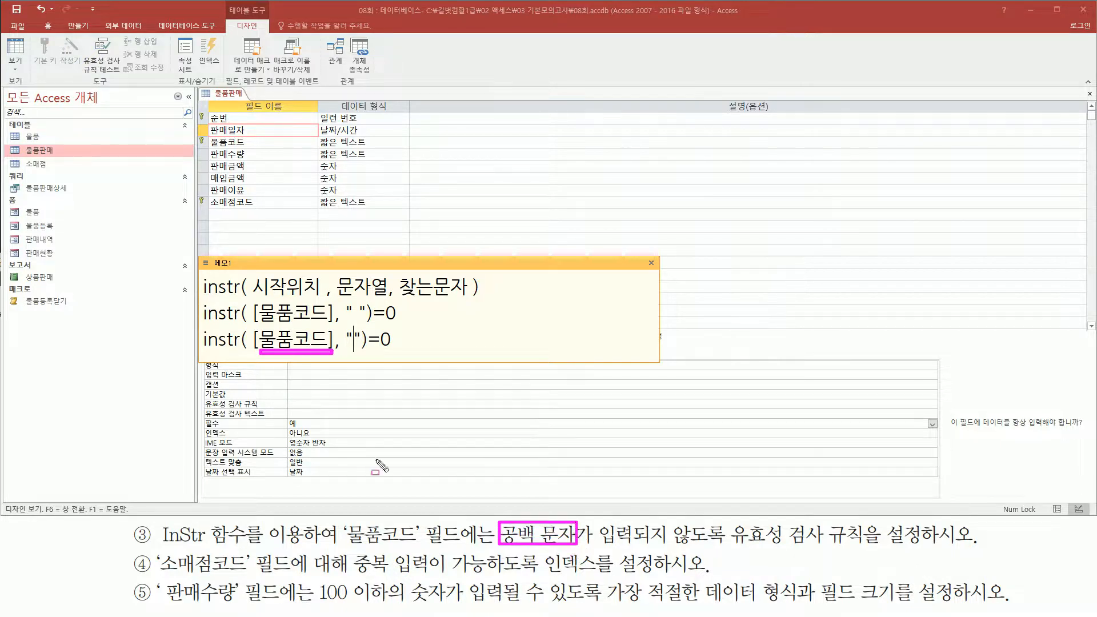
pyautogui.moveTo(353, 306); pyautogui.dragTo(359, 326)
pyautogui.press('Escape')
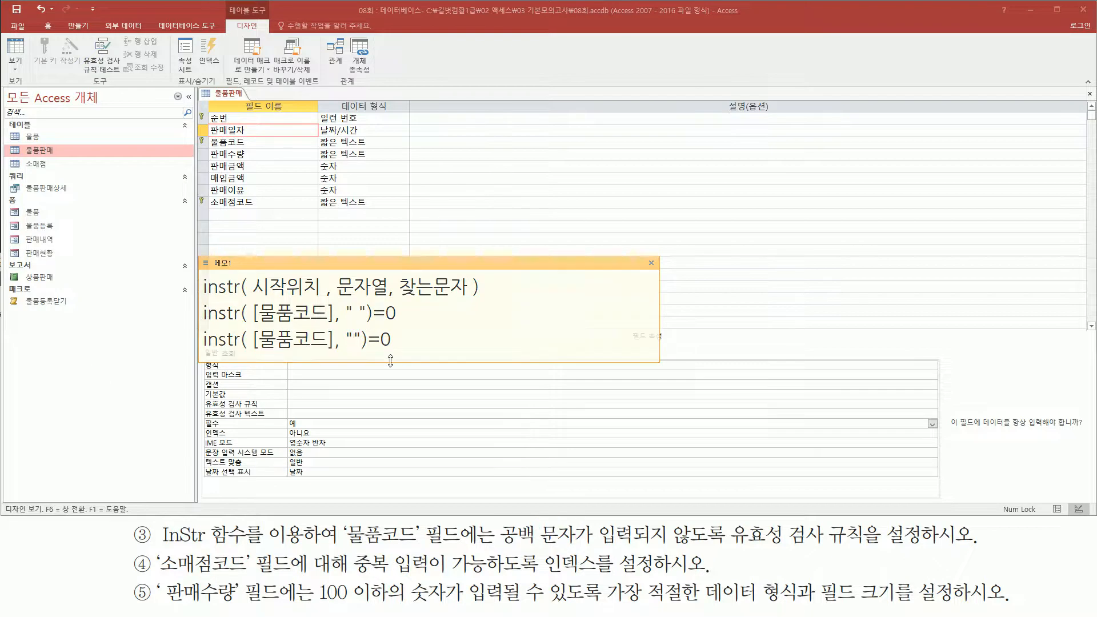
# - Copy instr( [물품코드], " ")=0 from the memo into the 유효성 검사 규칙 (Validation Rule) property of the 물품코드 field in Access
pyautogui.moveTo(430, 311); pyautogui.dragTo(104, 312)
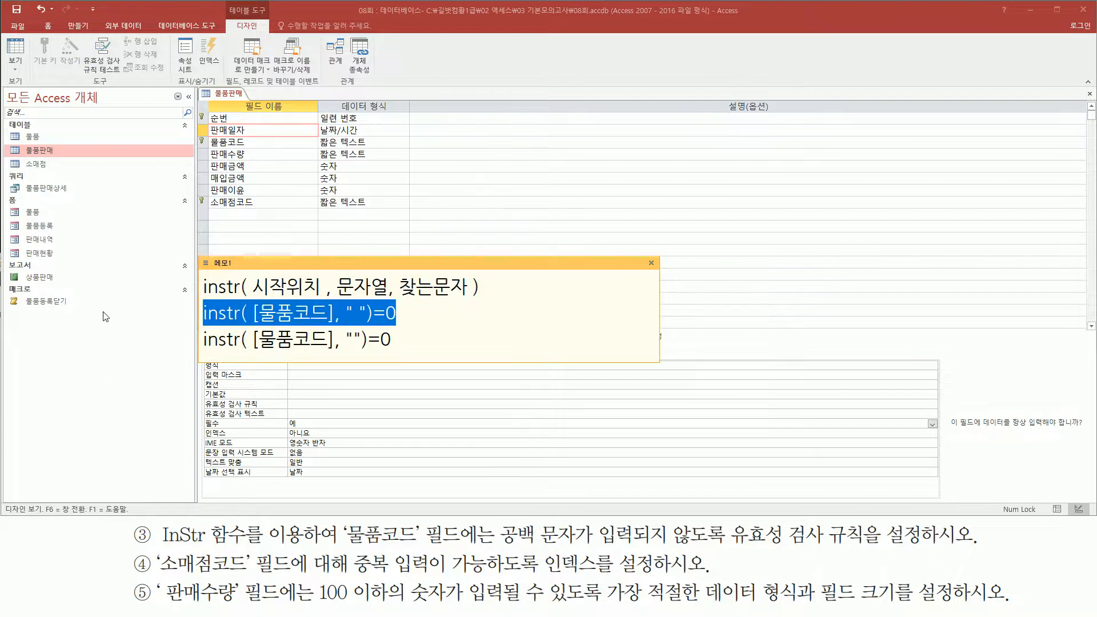
pyautogui.click(207, 403)
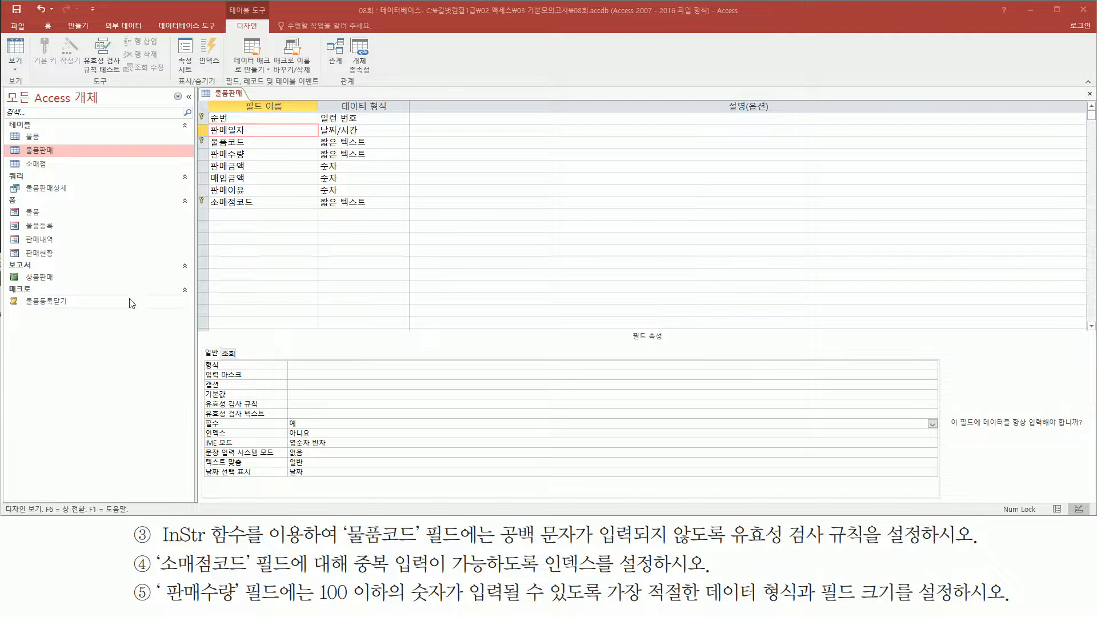
pyautogui.click(266, 143)
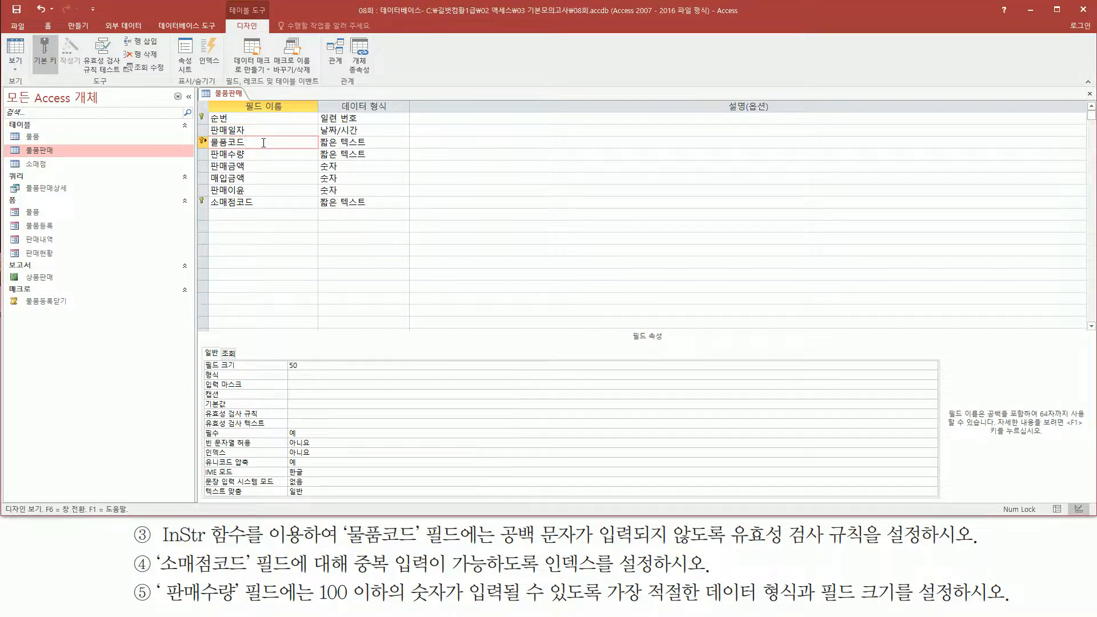
pyautogui.click(303, 415)
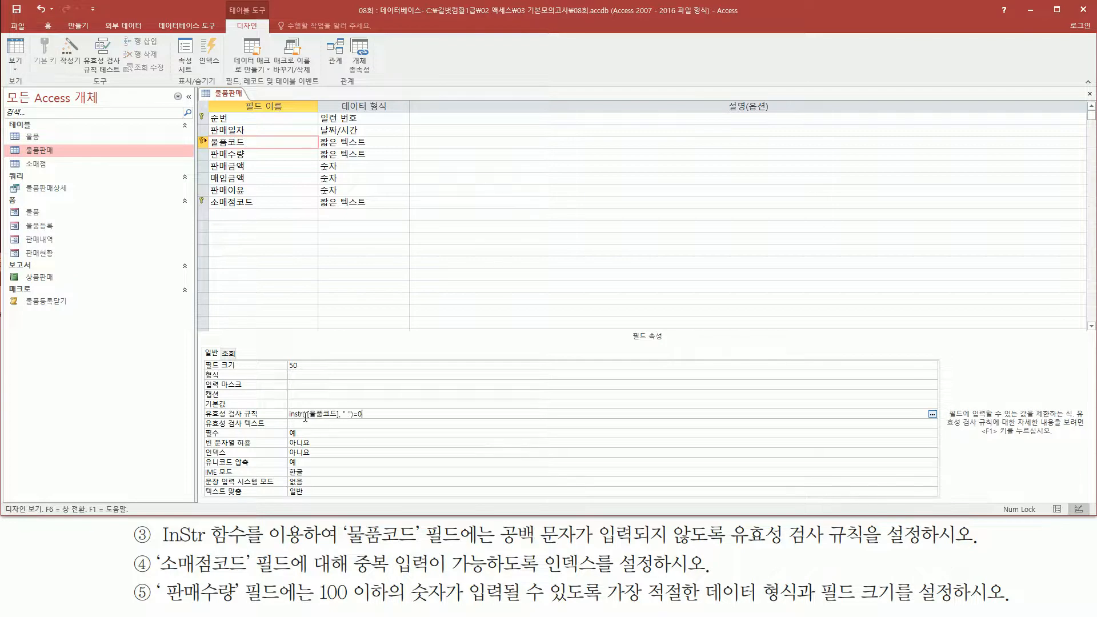
pyautogui.moveTo(280, 406); pyautogui.dragTo(375, 423)
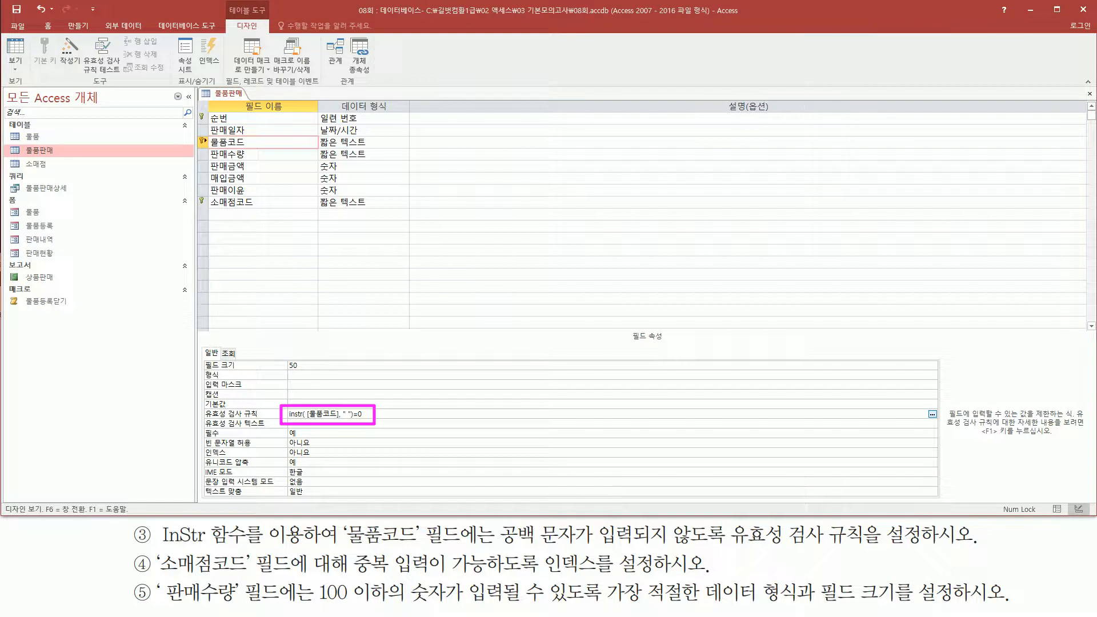
pyautogui.moveTo(158, 548)
pyautogui.mouseDown()
pyautogui.moveTo(159, 568)
pyautogui.moveTo(256, 578)
pyautogui.mouseUp()
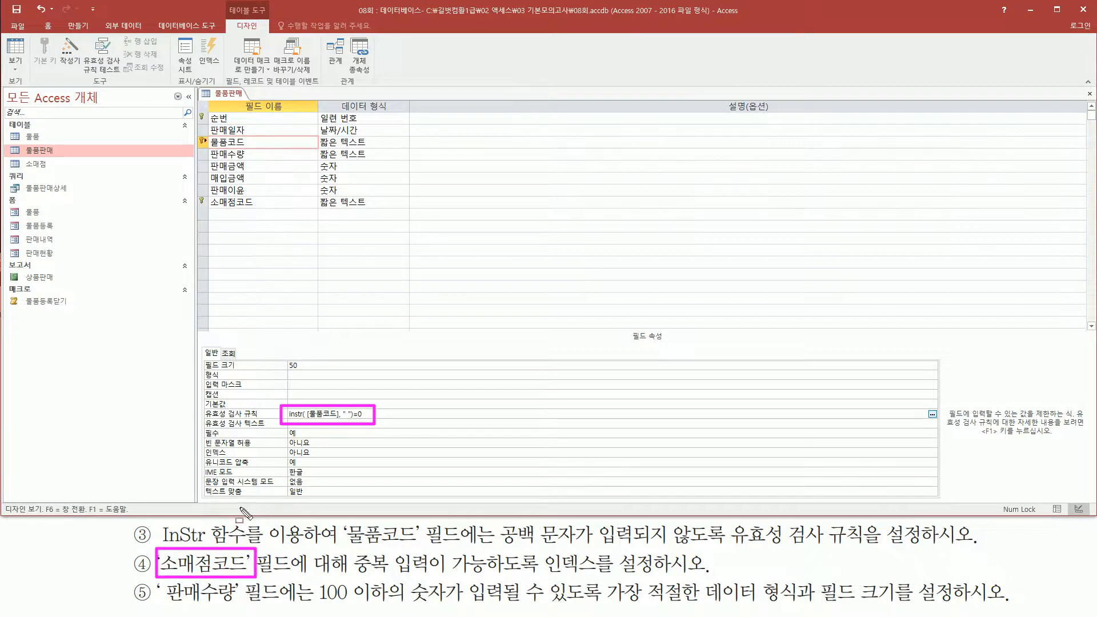
pyautogui.moveTo(206, 193); pyautogui.dragTo(275, 210)
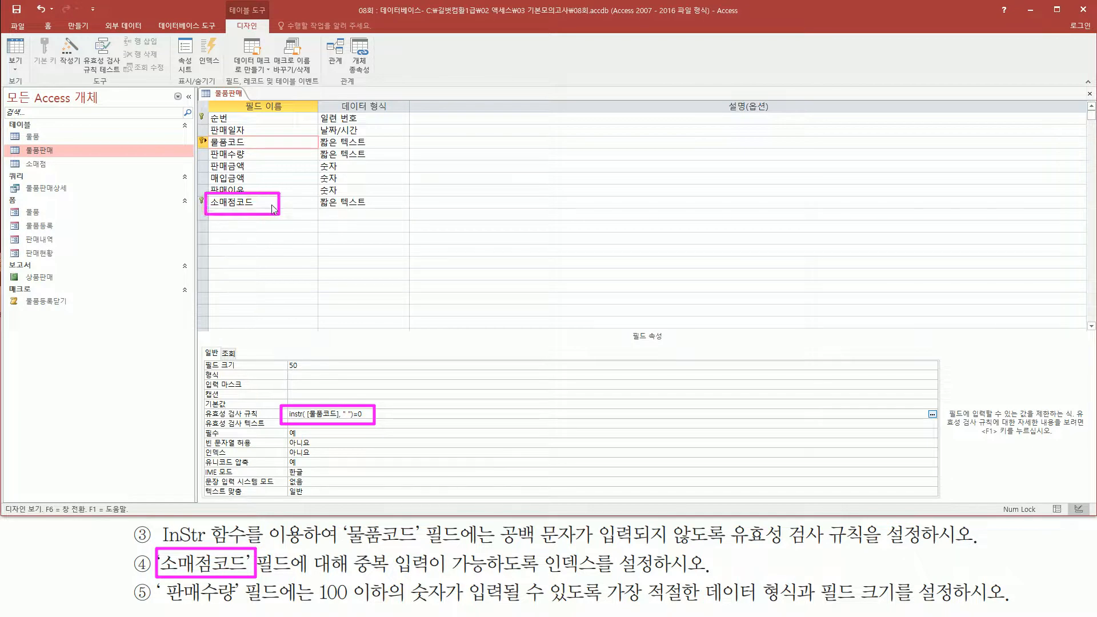
pyautogui.press('Escape')
# - Set the 인덱스 (Indexed) property of the 소매점코드 field to 예(중복 가능)
pyautogui.click(272, 203)
pyautogui.hotkey('ctrl', 'shift', 'd')
pyautogui.moveTo(207, 193)
pyautogui.mouseDown()
pyautogui.moveTo(233, 225)
pyautogui.moveTo(277, 211)
pyautogui.mouseUp()
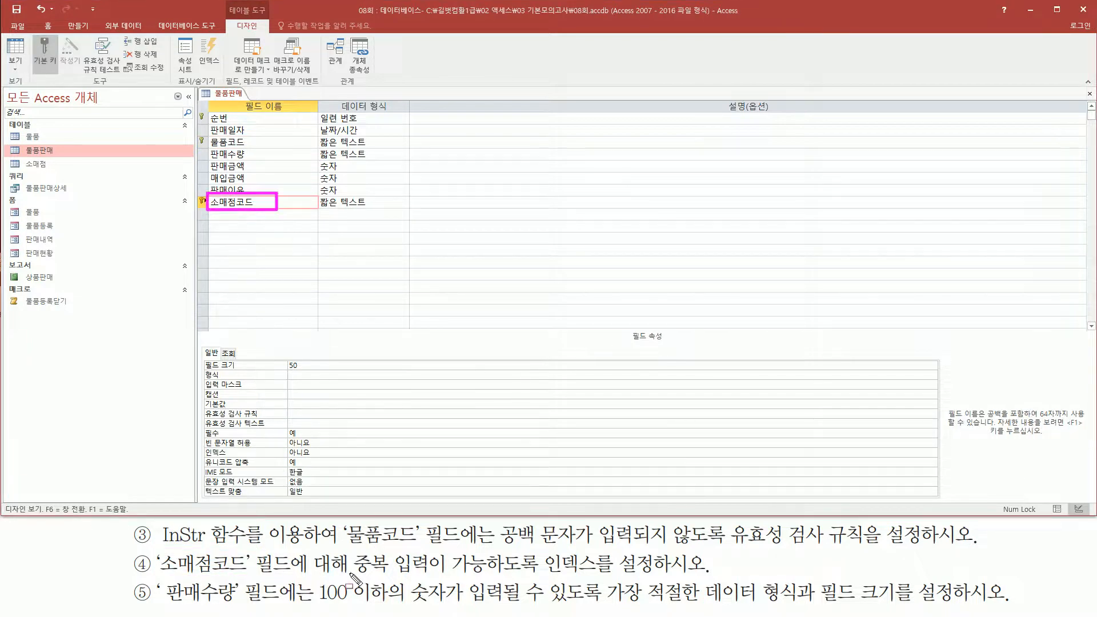
pyautogui.moveTo(350, 575)
pyautogui.mouseDown()
pyautogui.moveTo(491, 576)
pyautogui.moveTo(489, 550)
pyautogui.mouseUp()
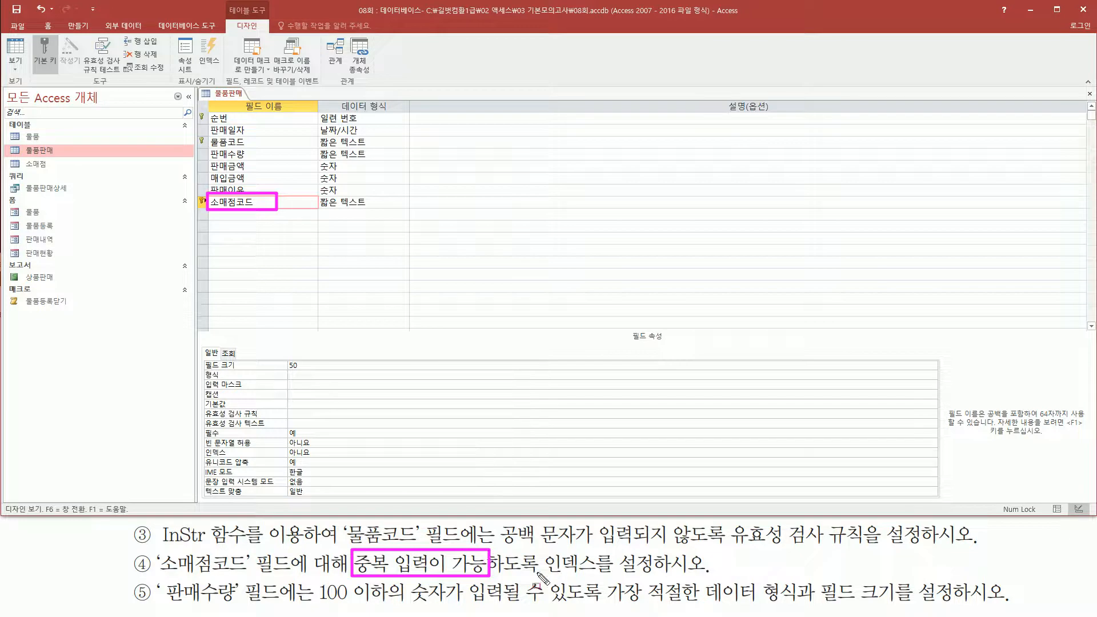
pyautogui.moveTo(532, 574); pyautogui.dragTo(681, 574)
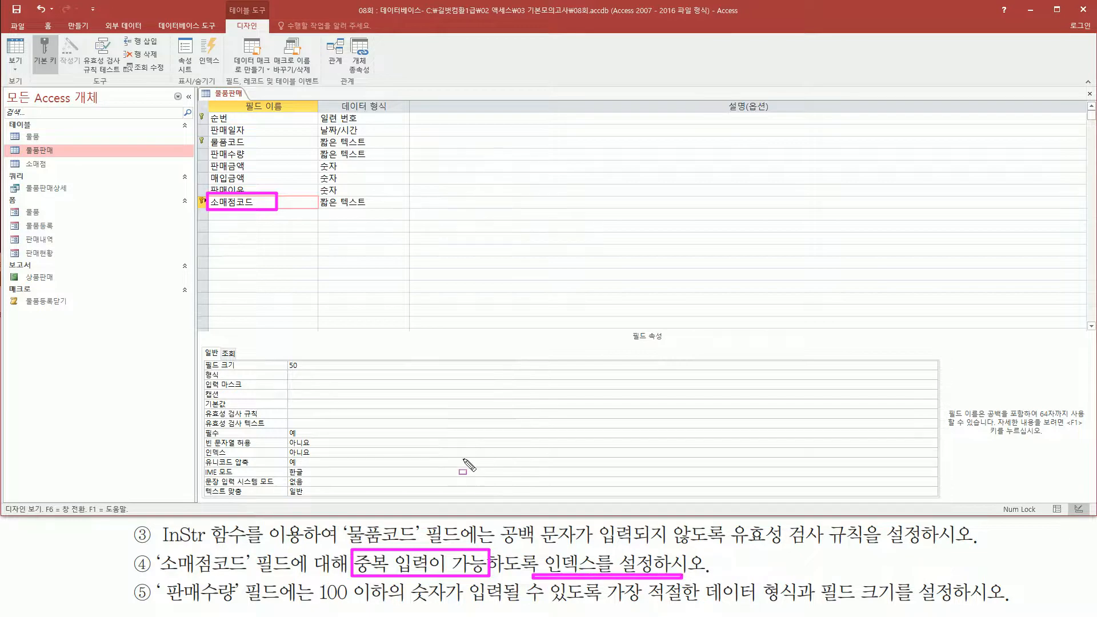
pyautogui.moveTo(202, 445)
pyautogui.mouseDown()
pyautogui.moveTo(249, 460)
pyautogui.moveTo(318, 457)
pyautogui.mouseUp()
pyautogui.click(336, 452)
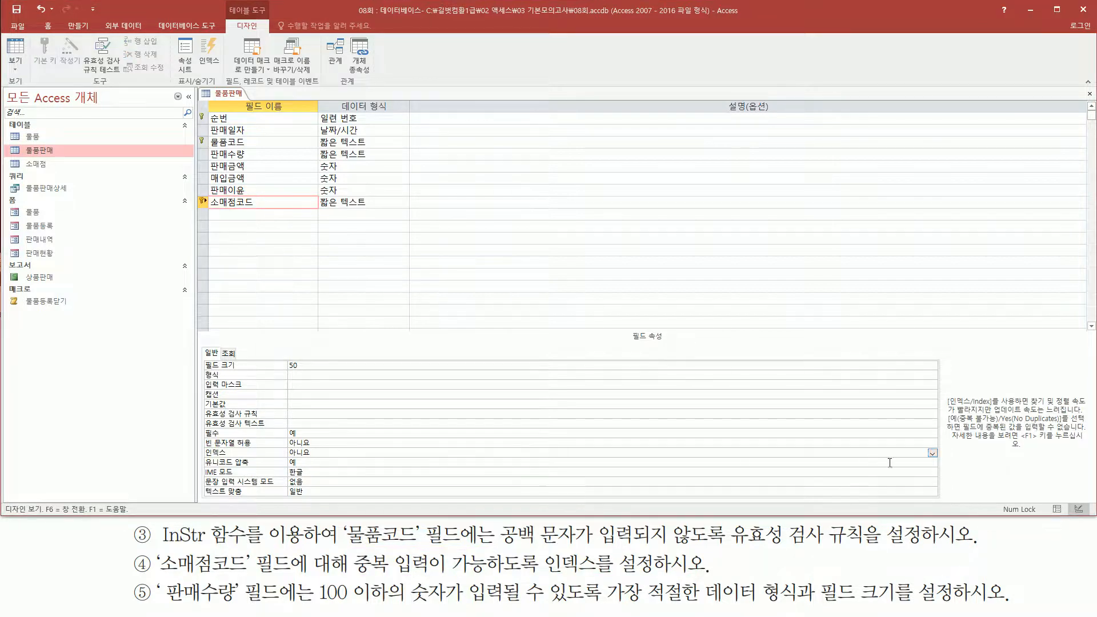
pyautogui.click(932, 454)
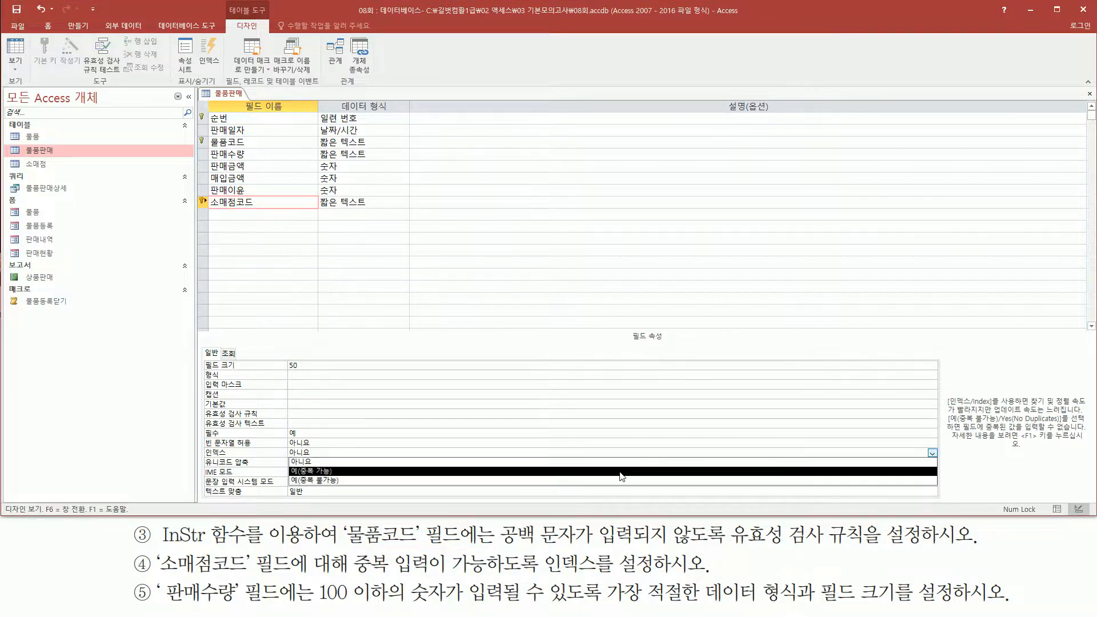
pyautogui.click(338, 472)
pyautogui.click(354, 455)
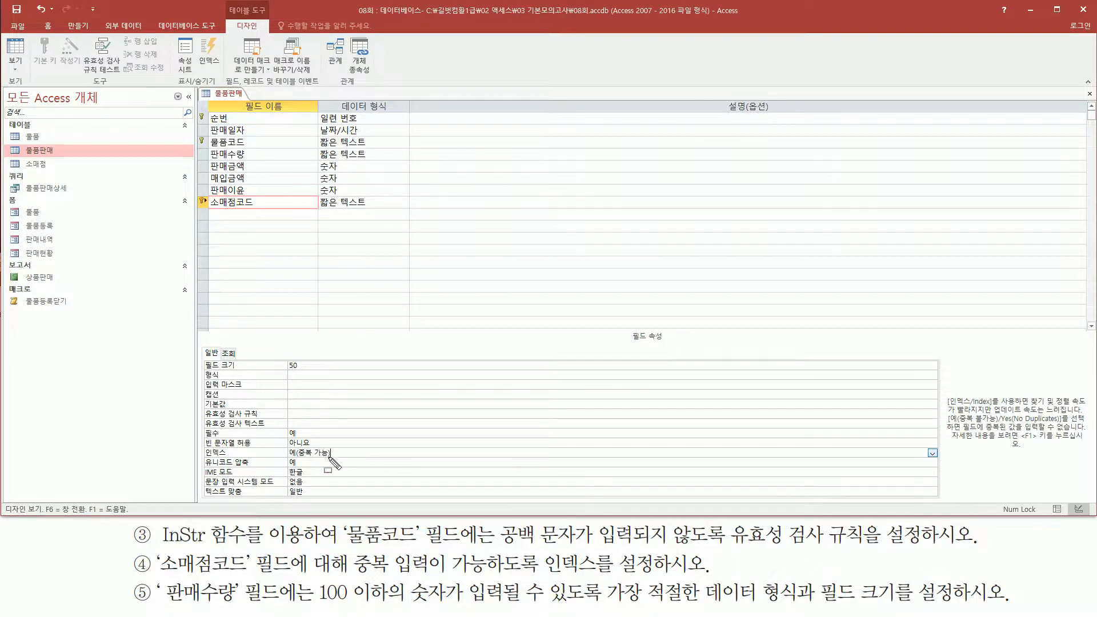
pyautogui.moveTo(203, 447); pyautogui.dragTo(335, 459)
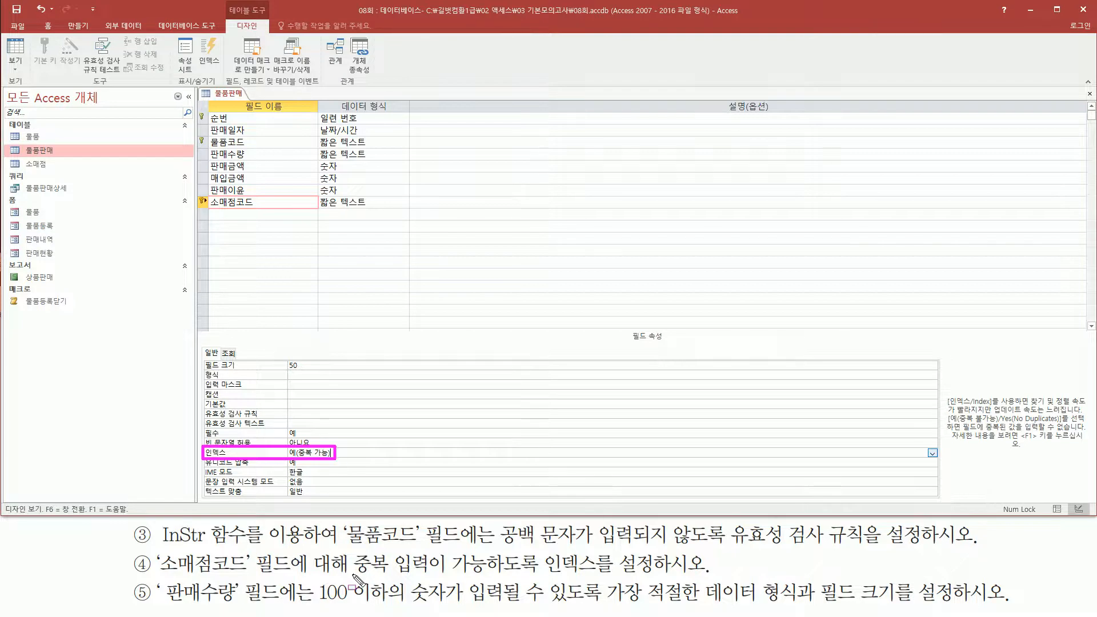
pyautogui.moveTo(353, 573); pyautogui.dragTo(483, 572)
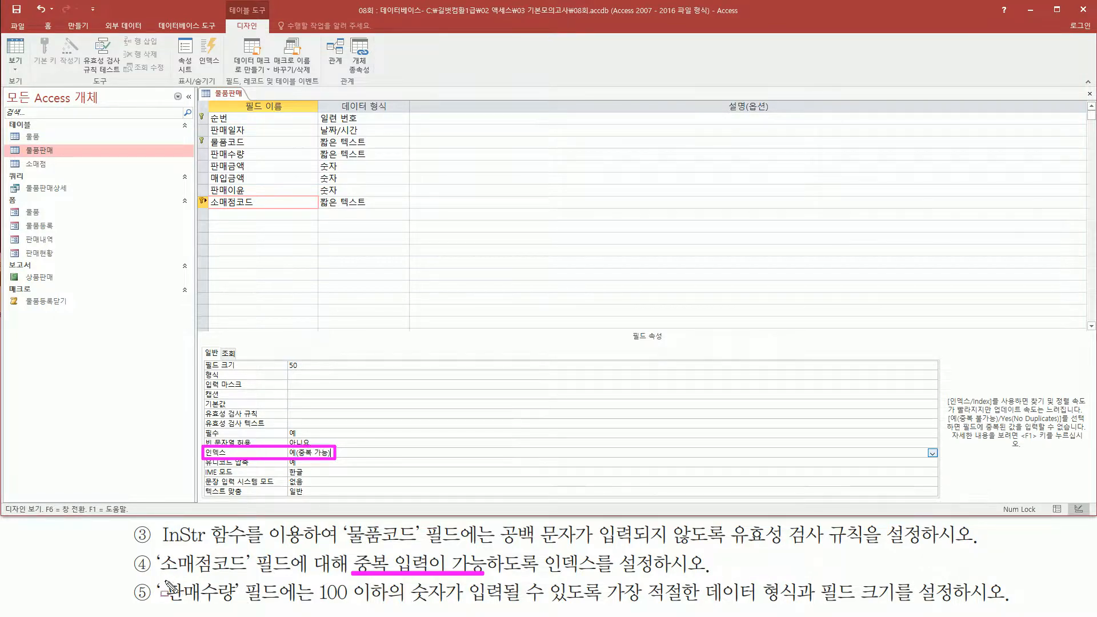
# - Change the data type of the 판매수량 field to 숫자 (Number)
pyautogui.moveTo(156, 575); pyautogui.dragTo(237, 604)
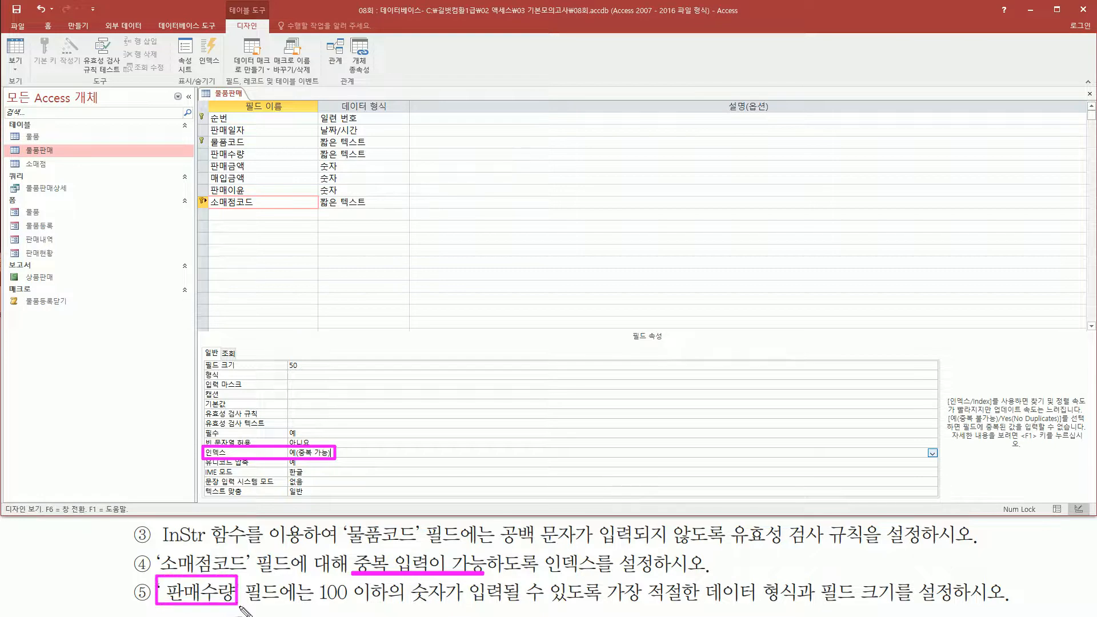
pyautogui.moveTo(207, 144); pyautogui.dragTo(256, 162)
pyautogui.click(251, 155)
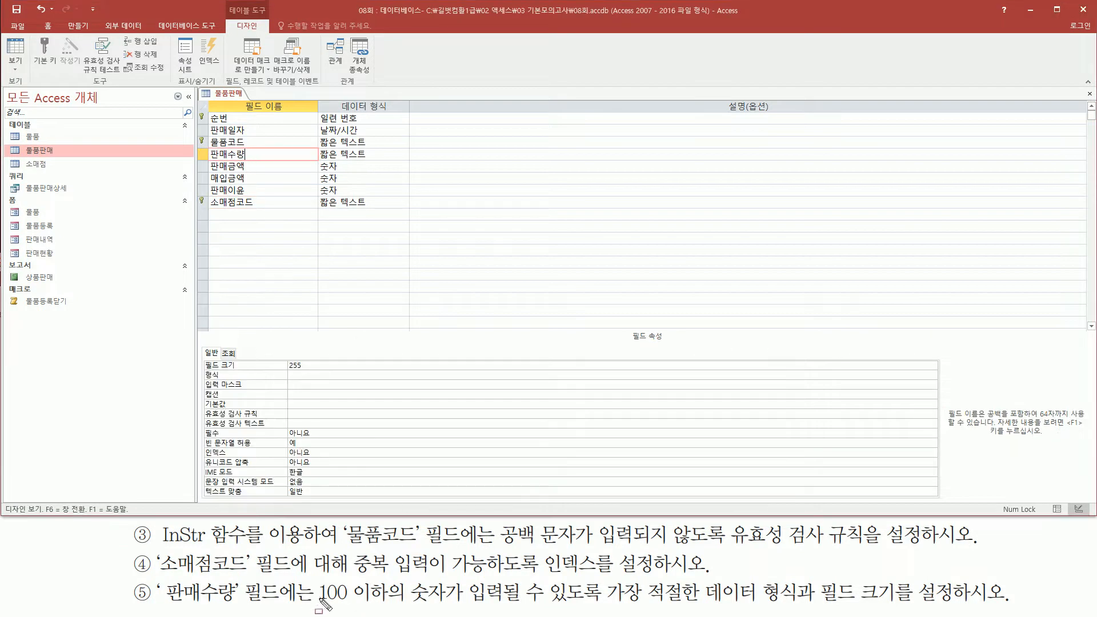
pyautogui.moveTo(316, 602); pyautogui.dragTo(446, 603)
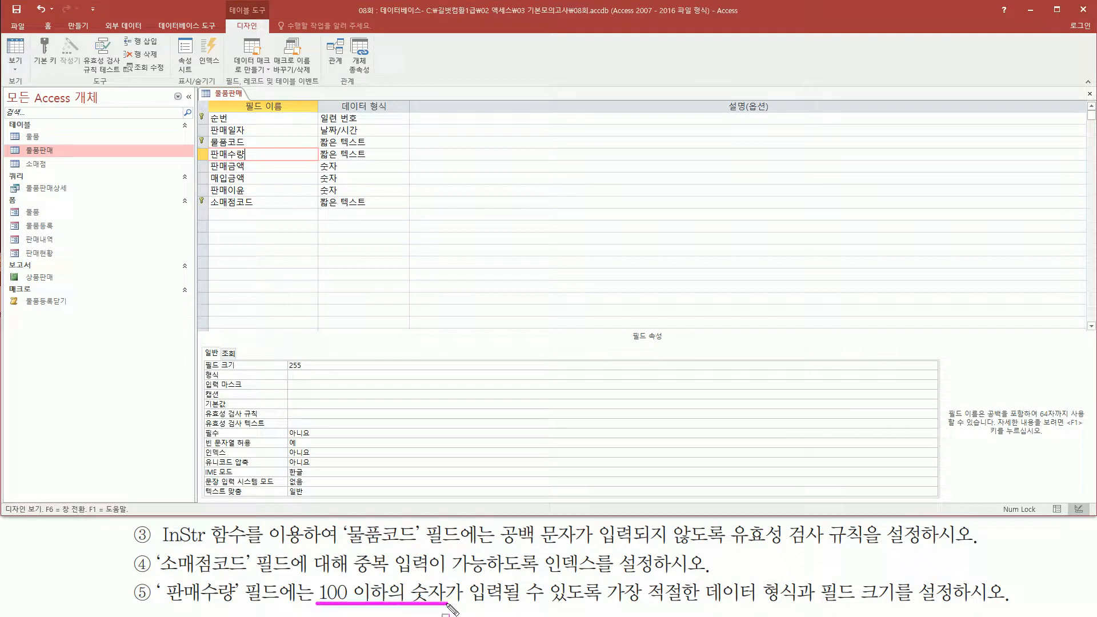
pyautogui.moveTo(599, 604); pyautogui.dragTo(959, 608)
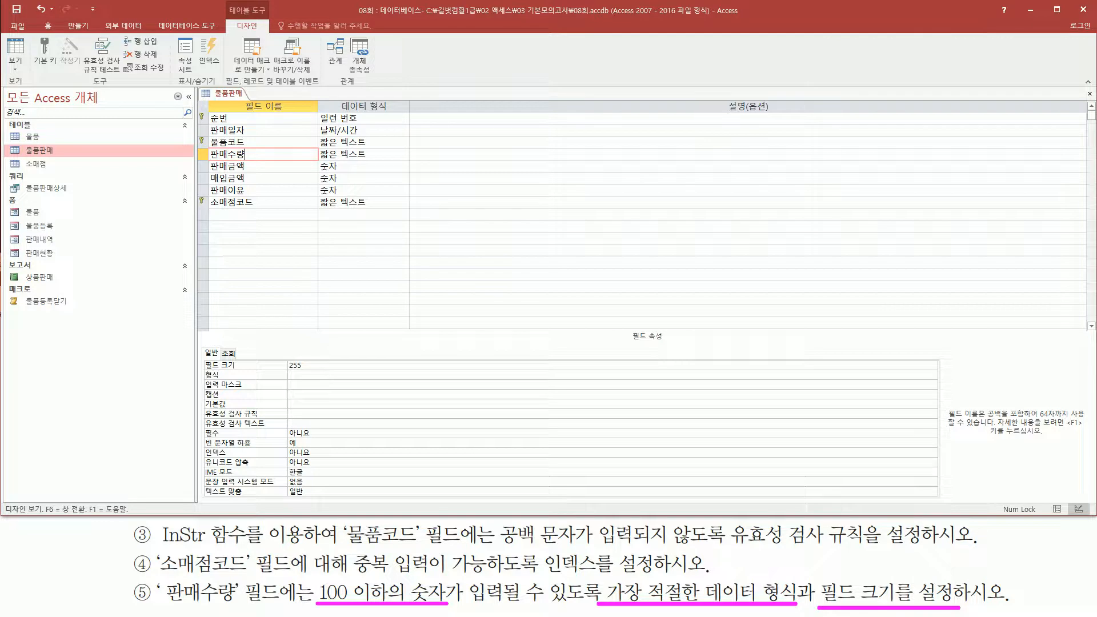
pyautogui.moveTo(207, 150); pyautogui.dragTo(251, 146)
pyautogui.moveTo(322, 153); pyautogui.dragTo(381, 164)
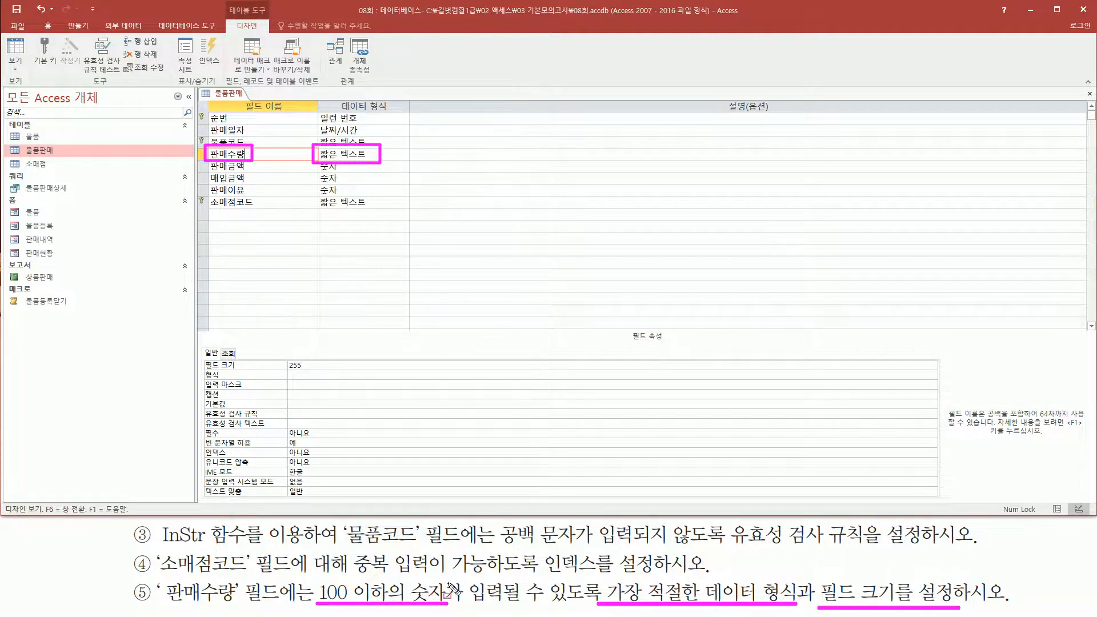
pyautogui.press('Escape')
pyautogui.click(366, 154)
pyautogui.click(403, 154)
pyautogui.click(378, 191)
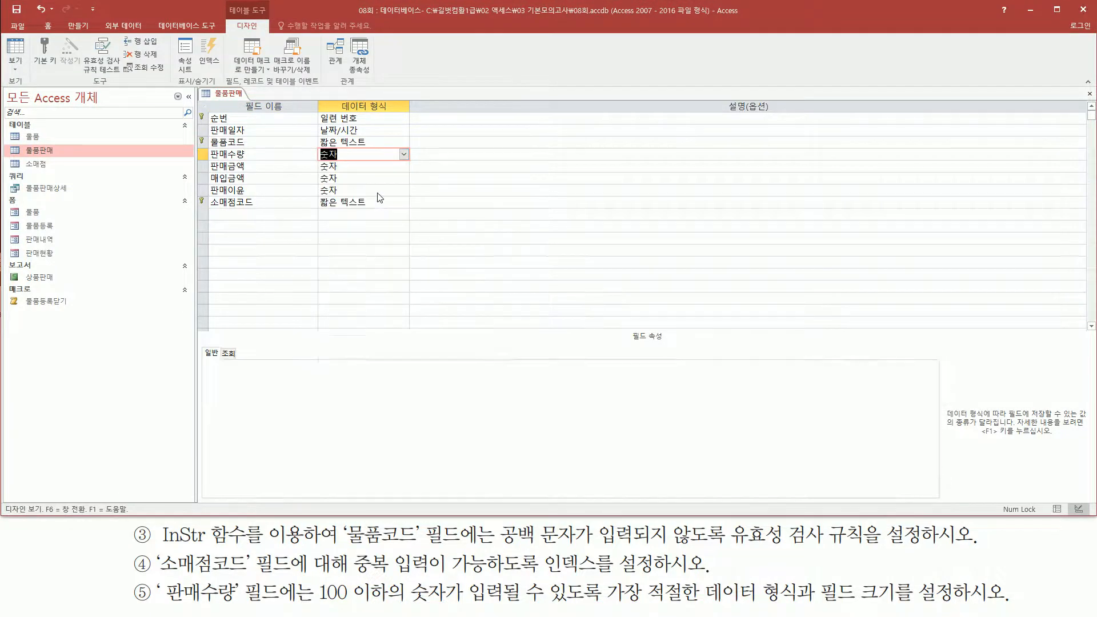
pyautogui.click(350, 154)
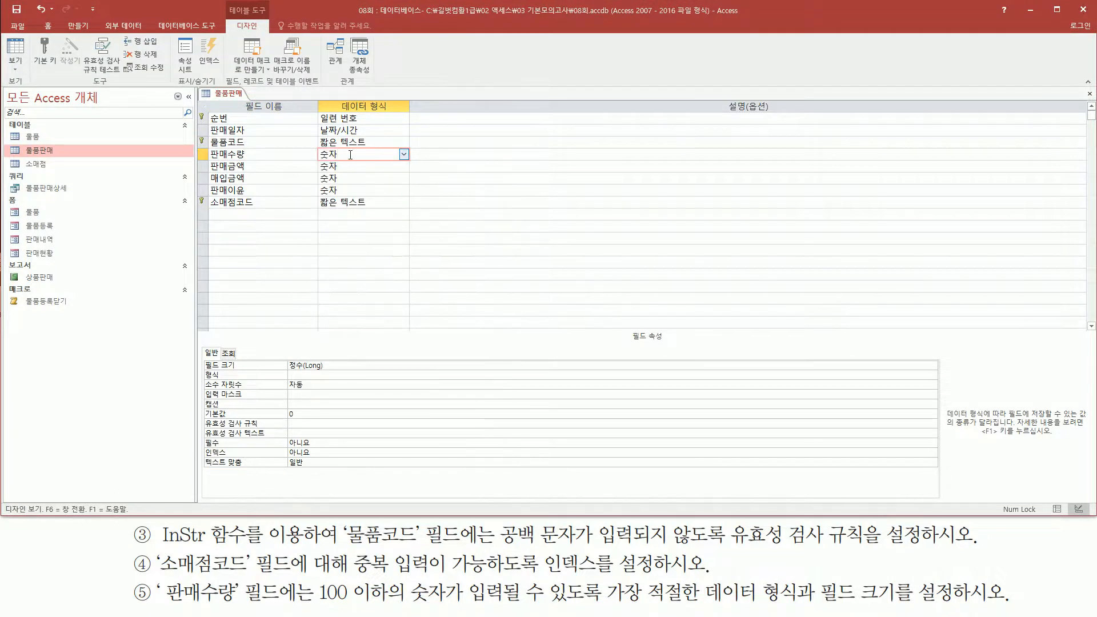
# - Set the 필드 크기 (Field Size) property of the 판매수량 field to 바이트 (Byte)
pyautogui.moveTo(408, 601); pyautogui.dragTo(499, 601)
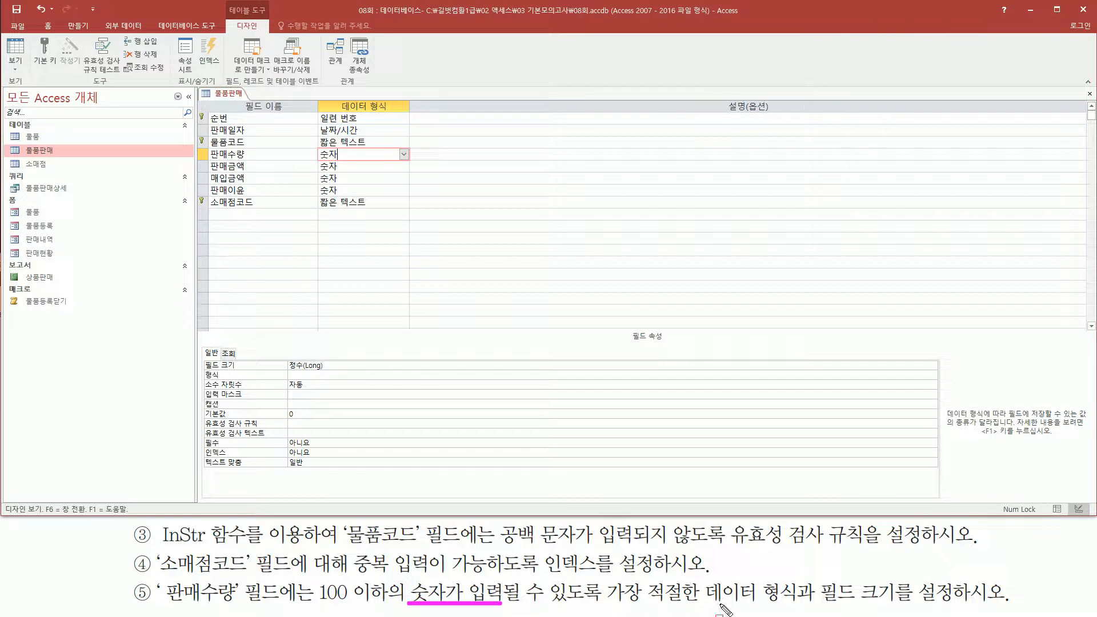
pyautogui.moveTo(814, 605); pyautogui.dragTo(957, 576)
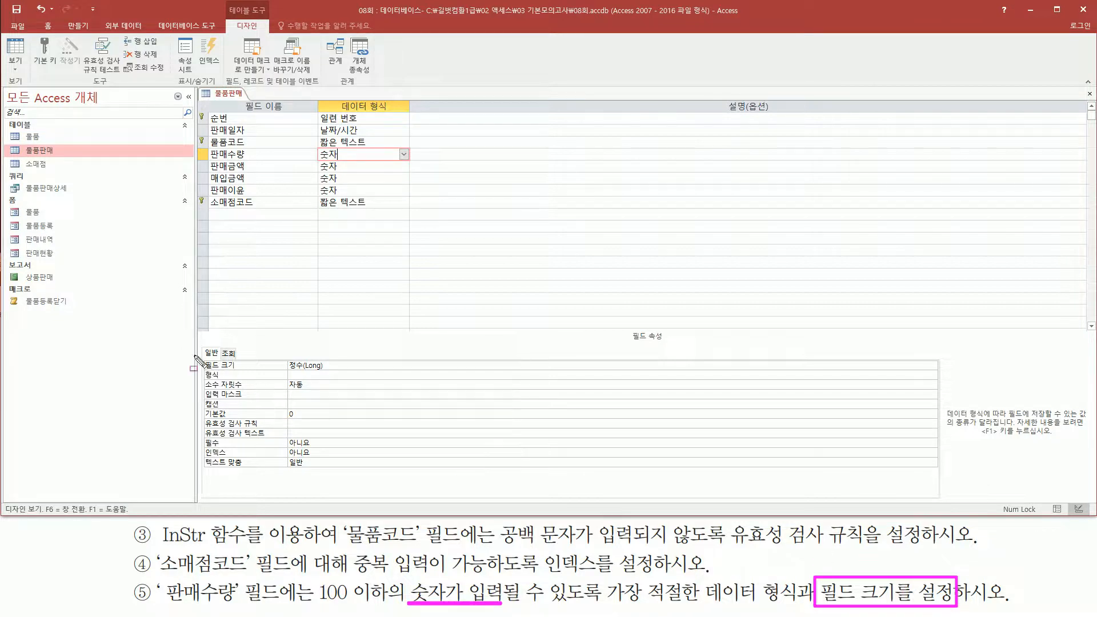
pyautogui.moveTo(202, 357); pyautogui.dragTo(325, 371)
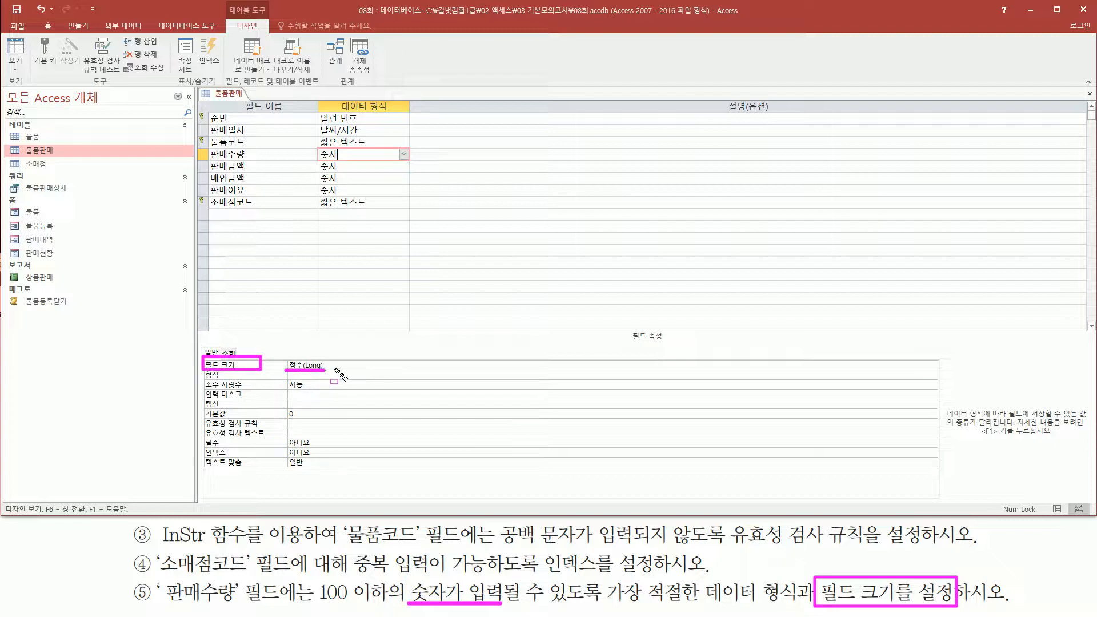
pyautogui.press('Escape')
pyautogui.click(395, 365)
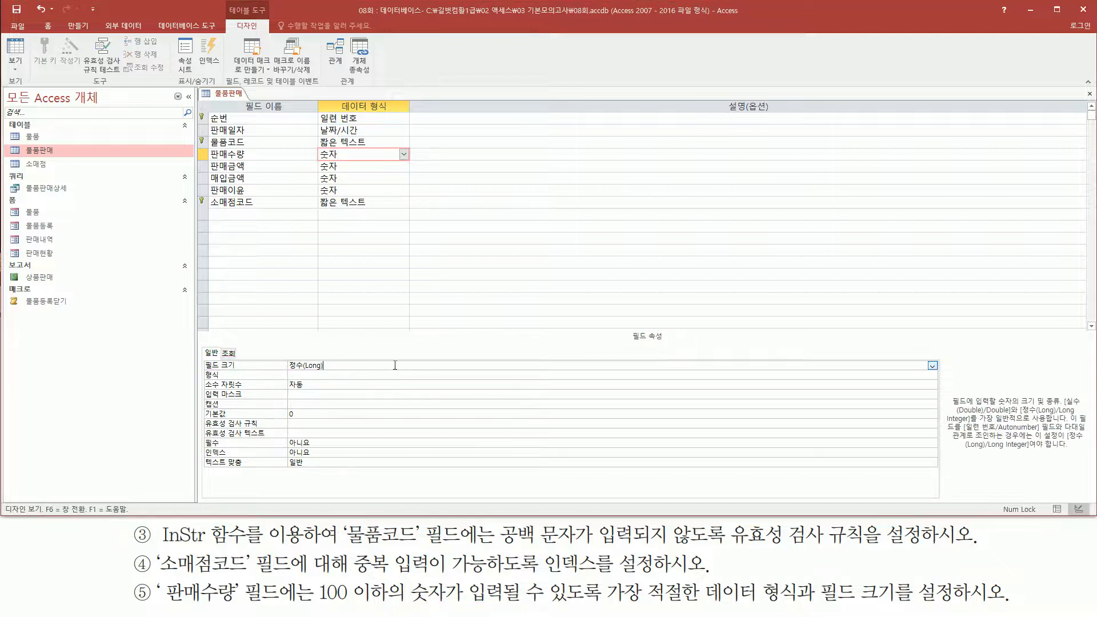
pyautogui.click(932, 366)
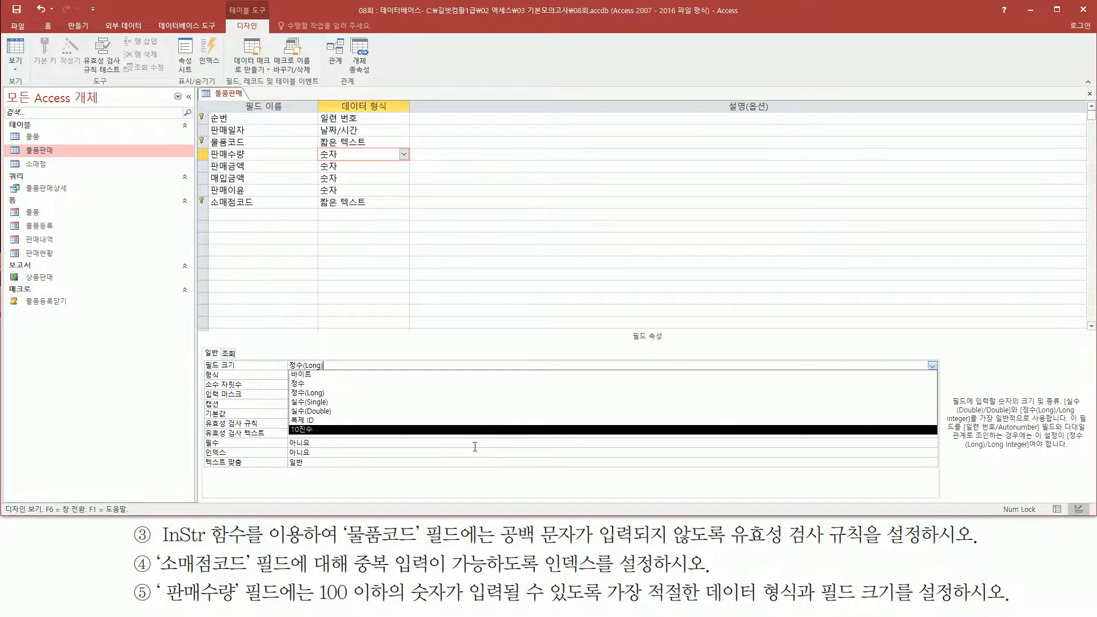
pyautogui.click(266, 369)
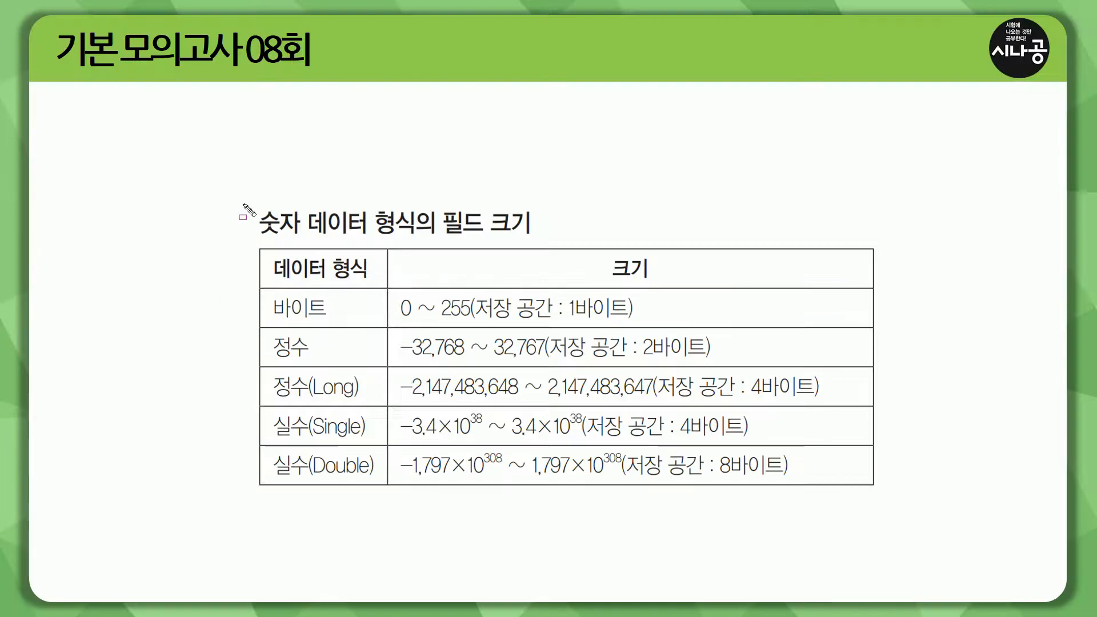
pyautogui.moveTo(250, 201); pyautogui.dragTo(304, 241)
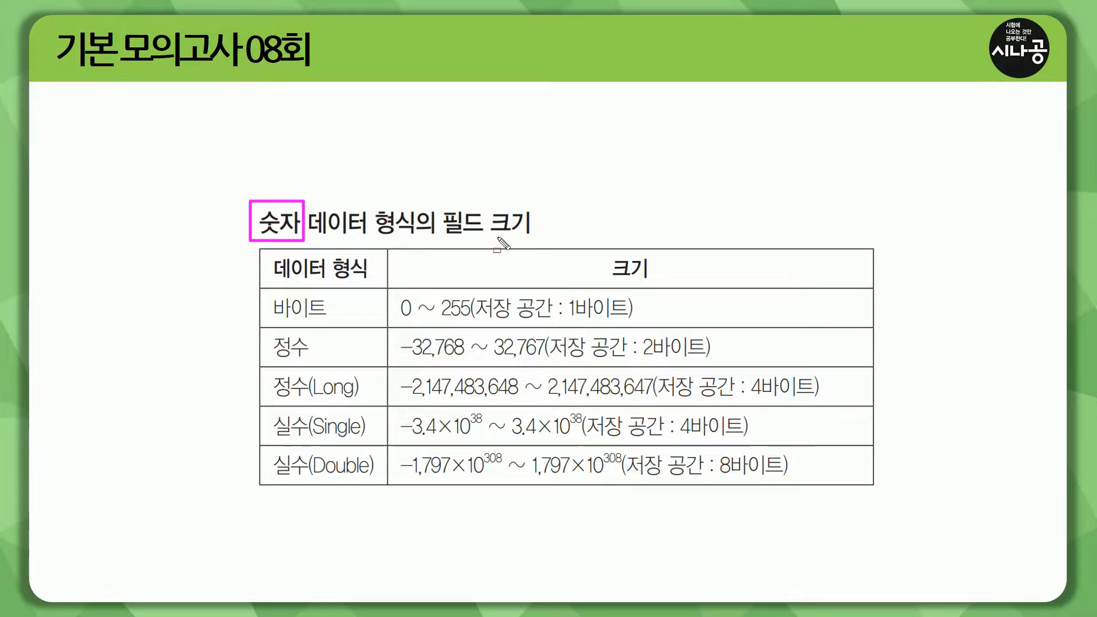
pyautogui.moveTo(441, 235); pyautogui.dragTo(530, 234)
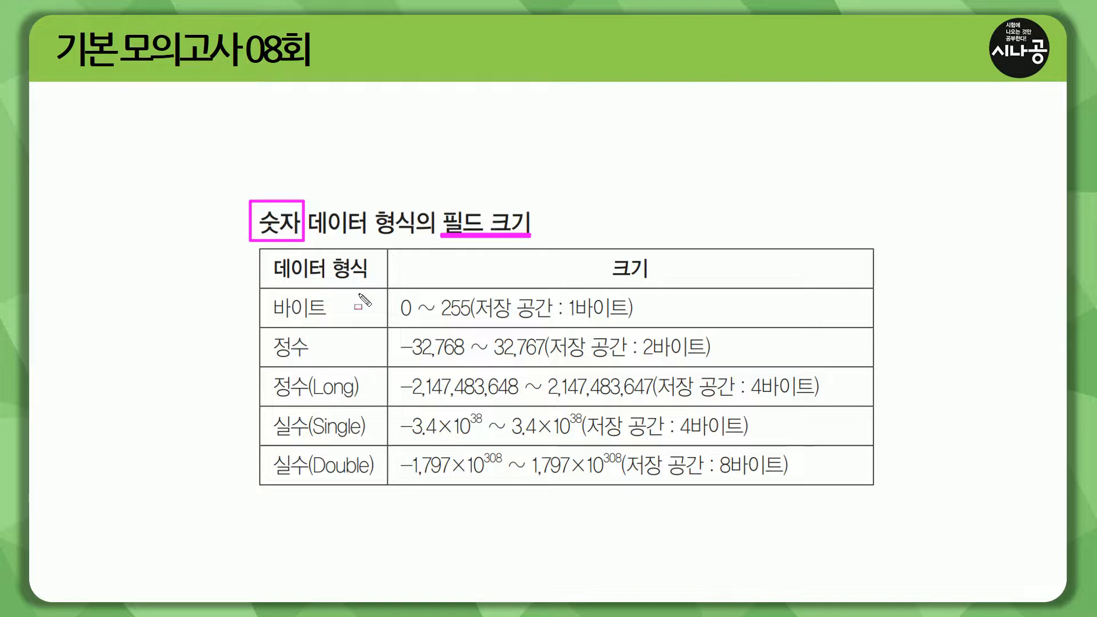
pyautogui.moveTo(263, 289)
pyautogui.mouseDown()
pyautogui.moveTo(358, 480)
pyautogui.moveTo(384, 501)
pyautogui.mouseUp()
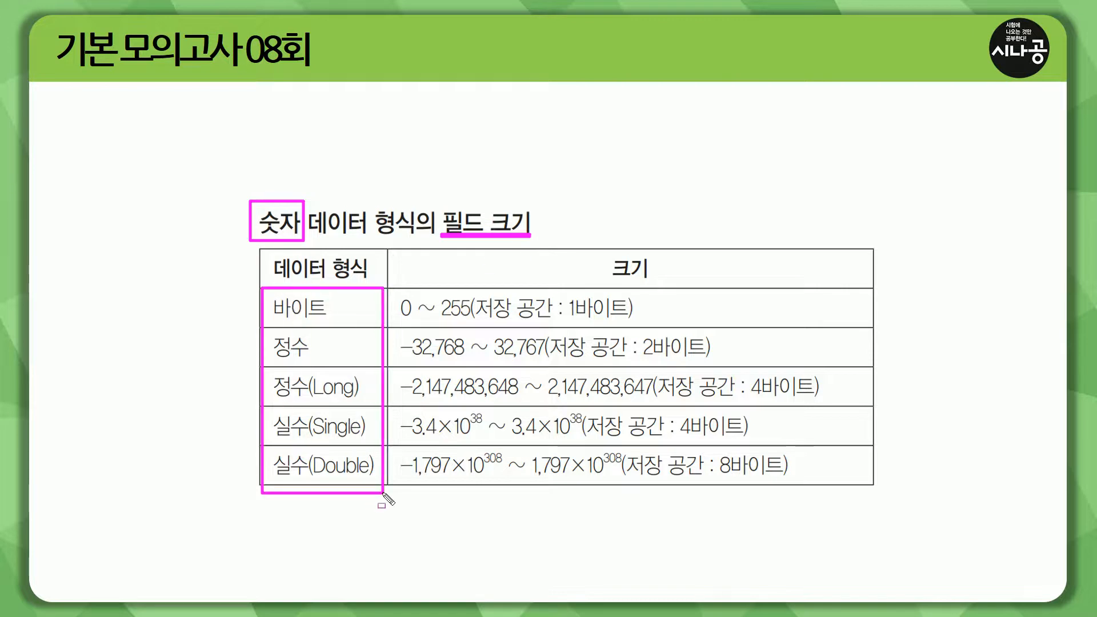
pyautogui.press('Escape')
pyautogui.hotkey('ctrl', 'p')
pyautogui.moveTo(266, 289)
pyautogui.mouseDown()
pyautogui.moveTo(343, 394)
pyautogui.moveTo(365, 402)
pyautogui.mouseUp()
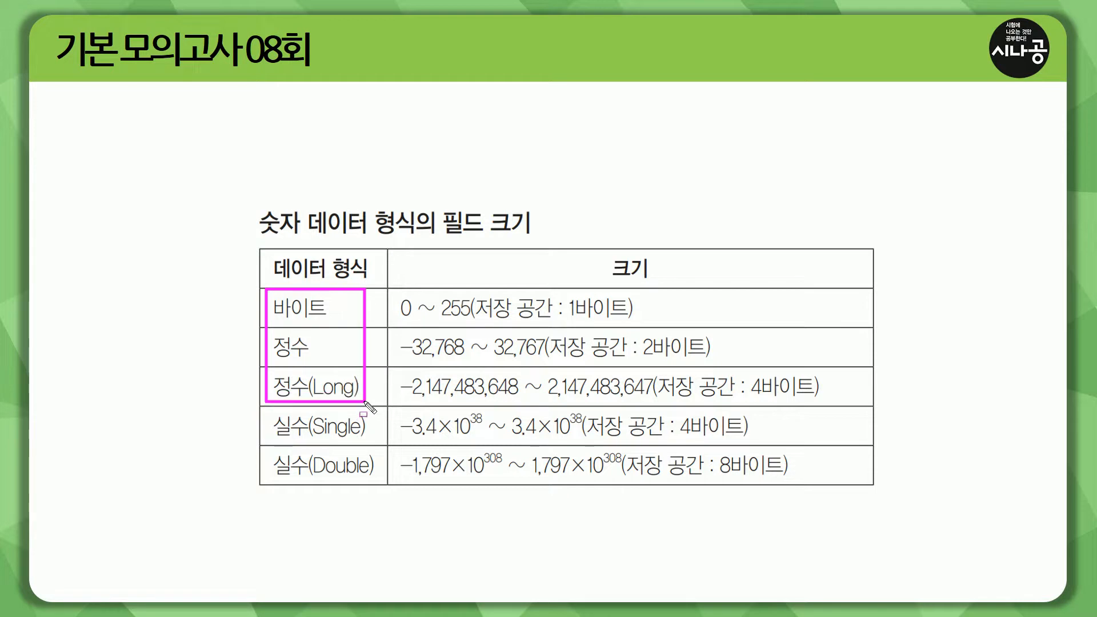
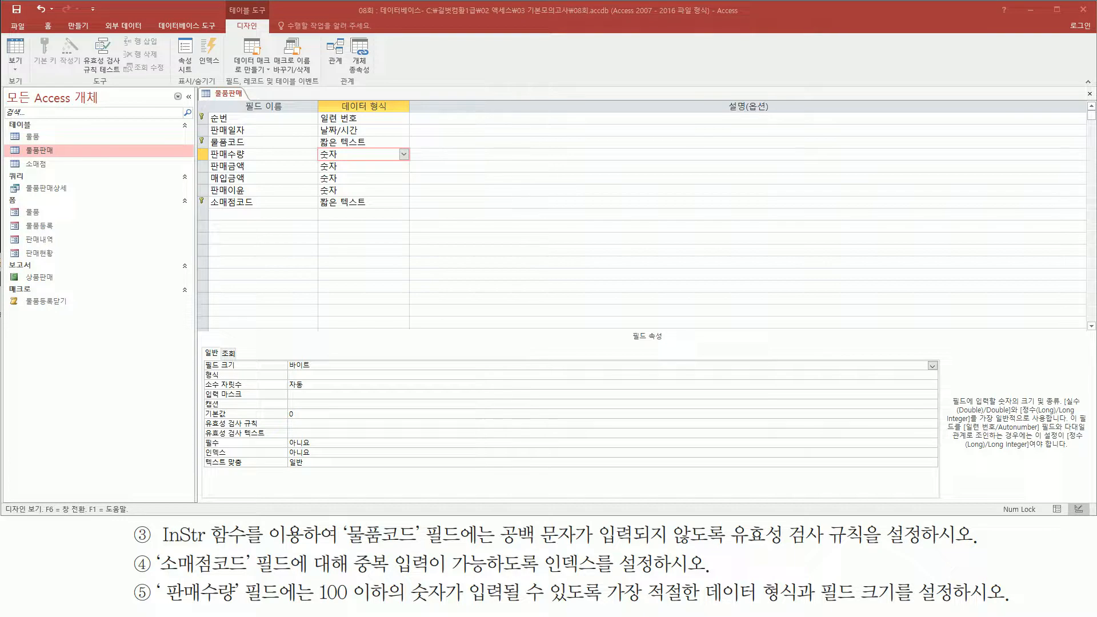
# - Save the 물품판매 table and show it in Datasheet View, accepting the smaller field size and testing existing data against the new rules
pyautogui.rightClick(229, 93)
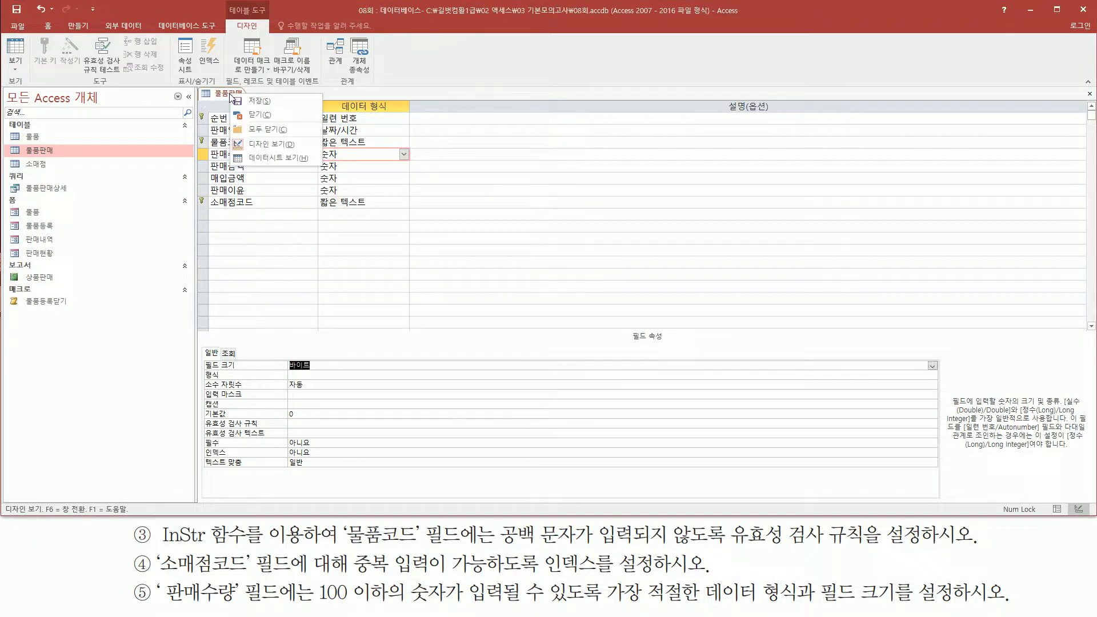
pyautogui.click(267, 159)
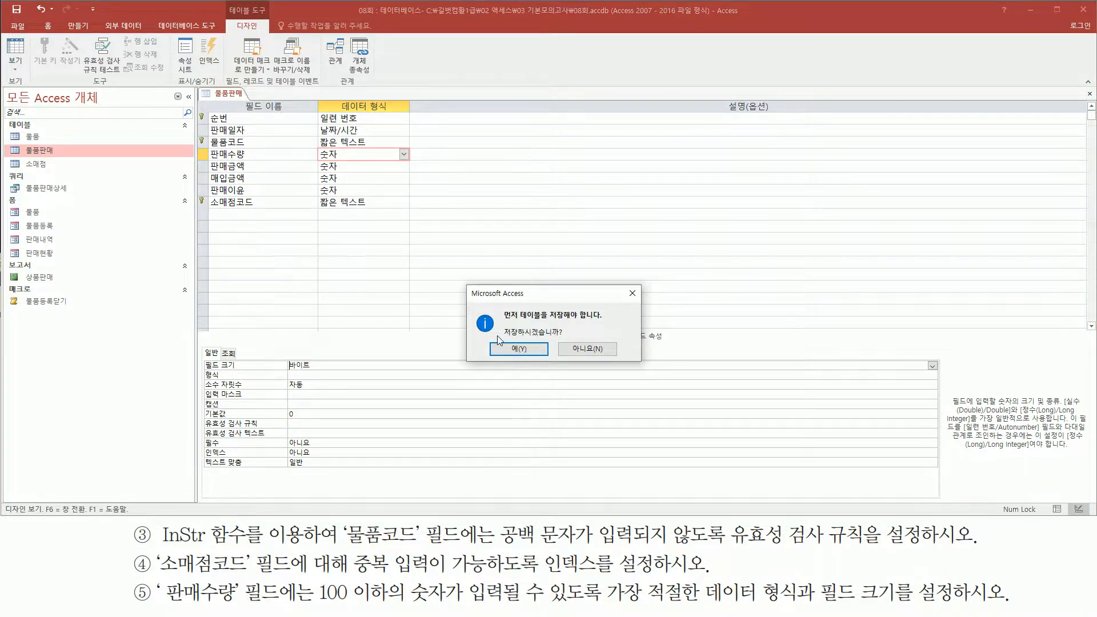
pyautogui.click(524, 355)
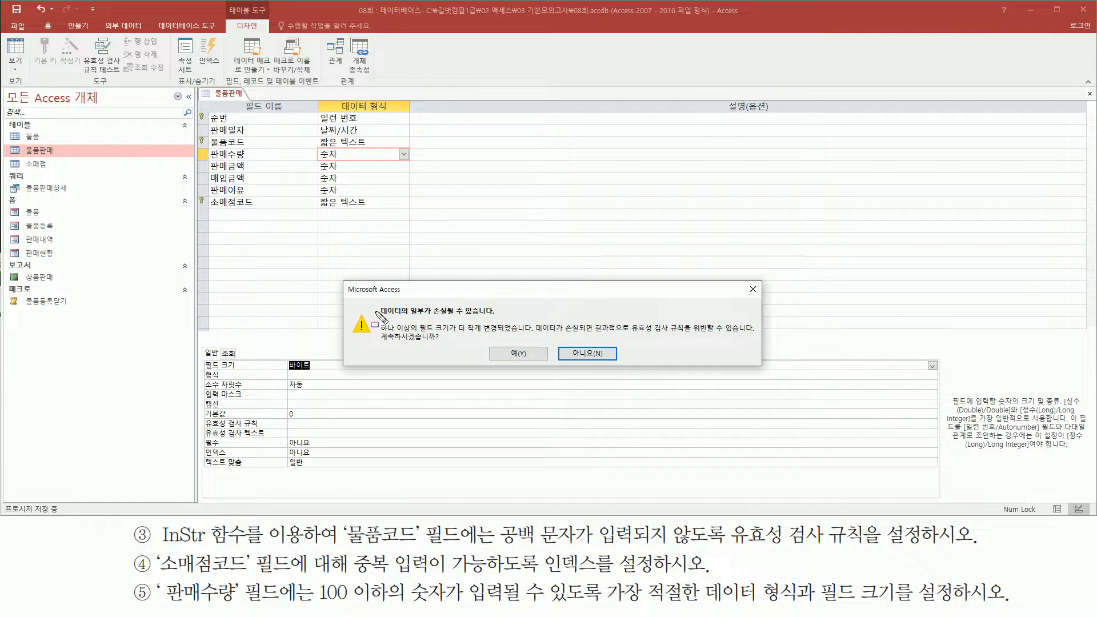
pyautogui.moveTo(378, 314); pyautogui.dragTo(498, 314)
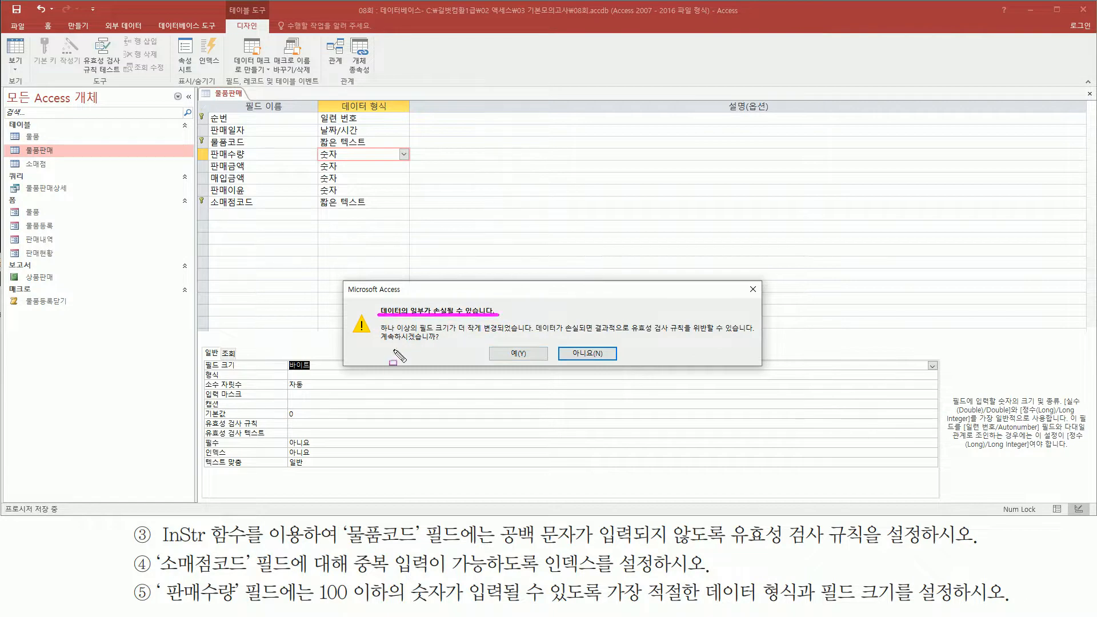
pyautogui.moveTo(382, 345); pyautogui.dragTo(534, 363)
pyautogui.press('Escape')
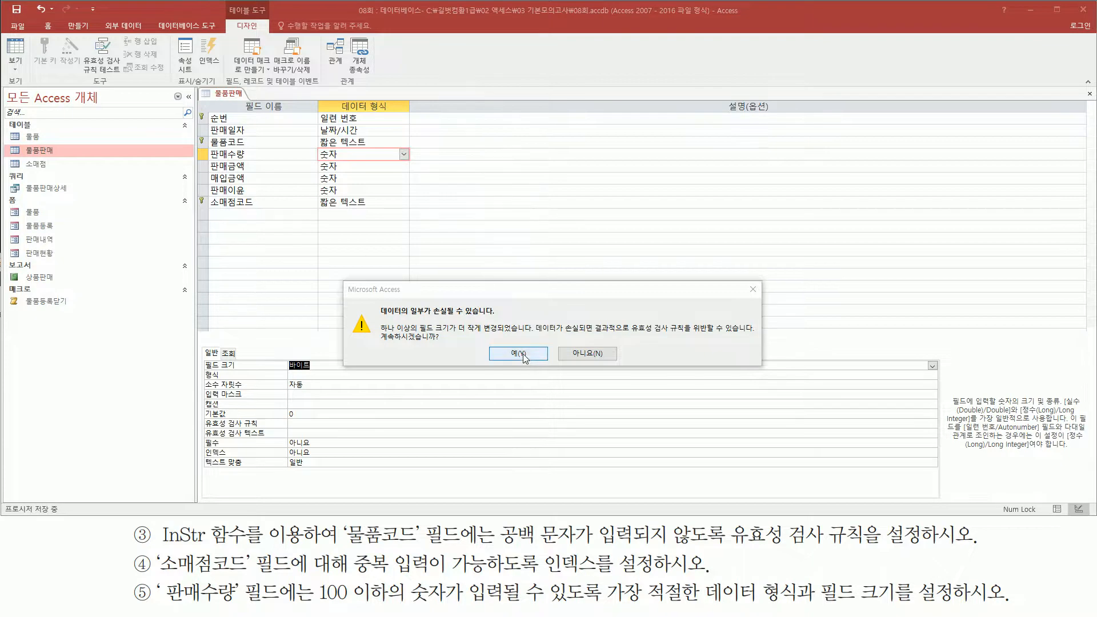
pyautogui.click(518, 354)
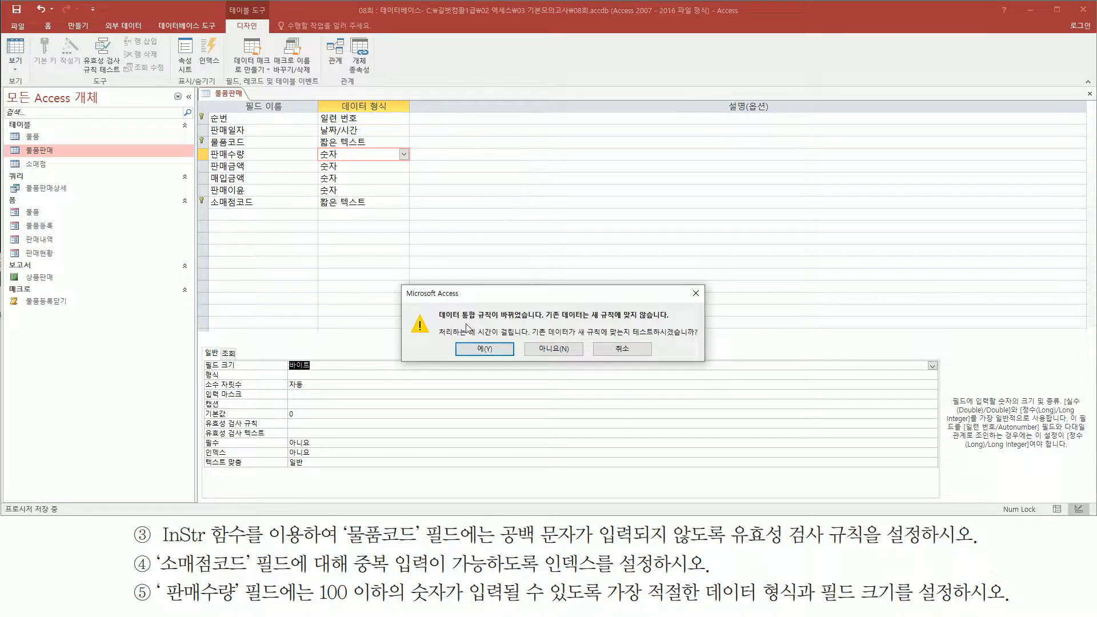
pyautogui.moveTo(439, 321); pyautogui.dragTo(530, 322)
pyautogui.moveTo(630, 339)
pyautogui.mouseDown()
pyautogui.moveTo(704, 338)
pyautogui.moveTo(692, 337)
pyautogui.mouseUp()
pyautogui.click(484, 350)
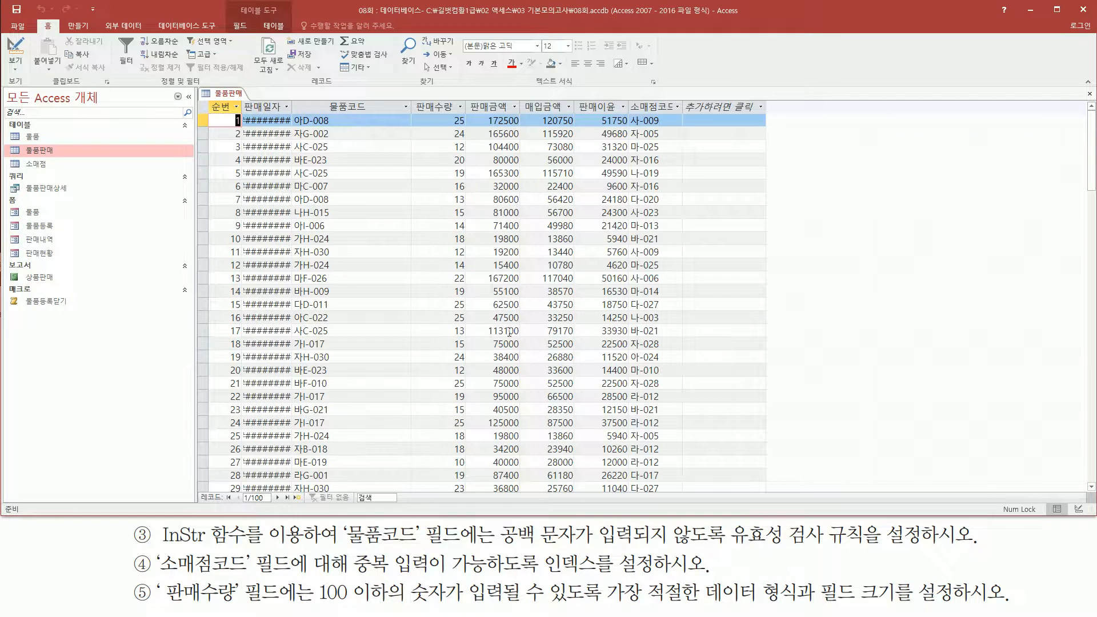
pyautogui.moveTo(242, 99)
pyautogui.mouseDown()
pyautogui.moveTo(292, 343)
pyautogui.moveTo(297, 477)
pyautogui.mouseUp()
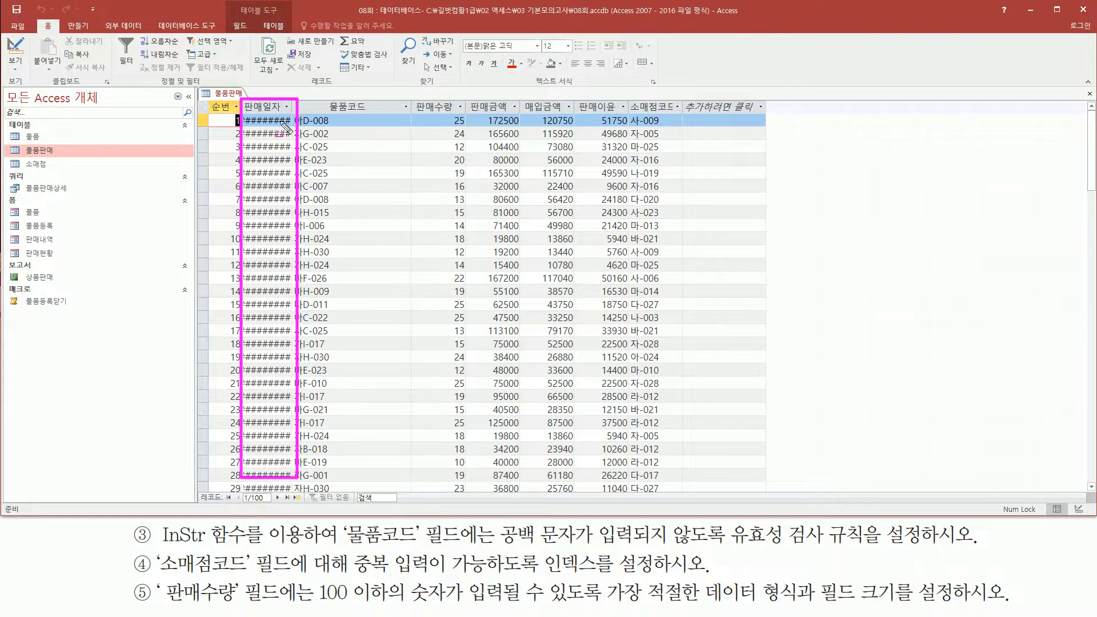
pyautogui.press('Escape')
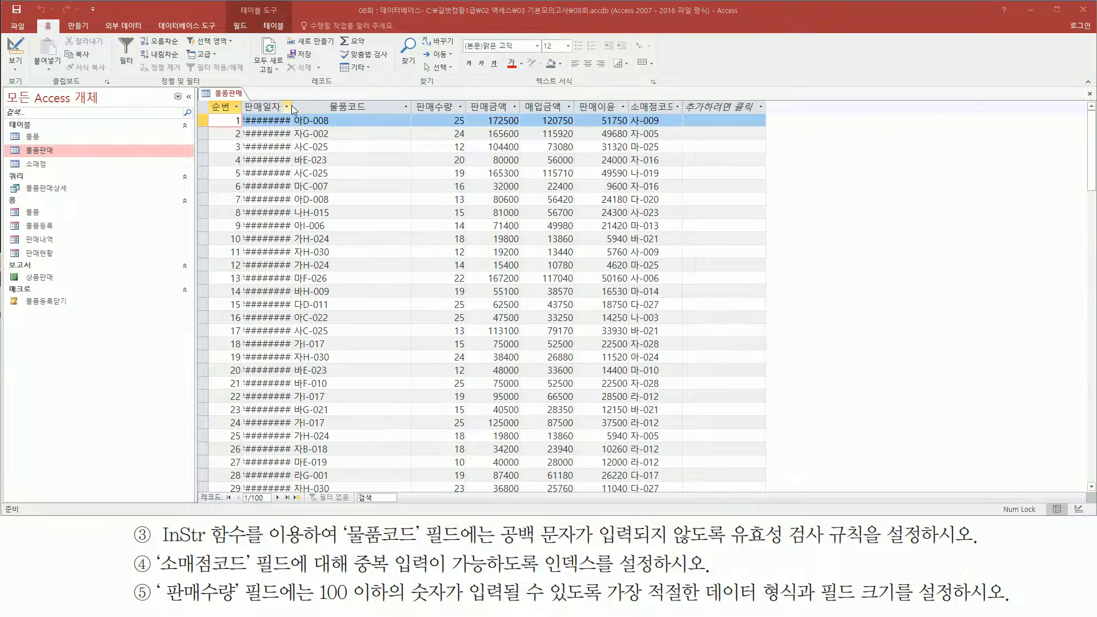
# - Widen the 판매일자 column in the datasheet to fit its dates
pyautogui.hotkey('ctrl', 'shift', 'd')
pyautogui.moveTo(292, 96); pyautogui.dragTo(293, 116)
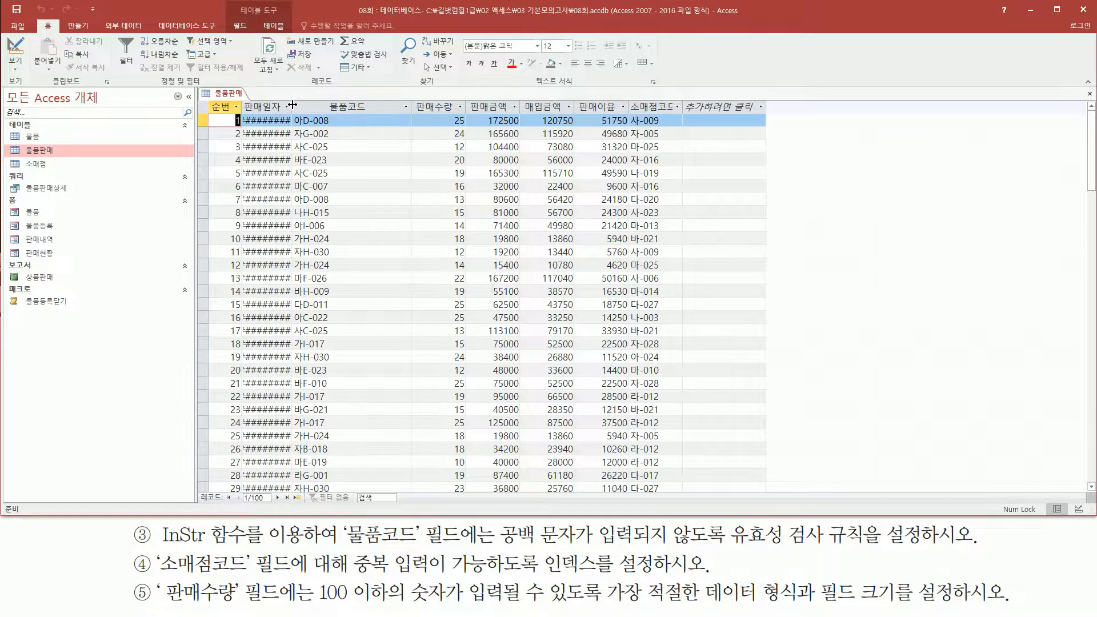
pyautogui.doubleClick(292, 105)
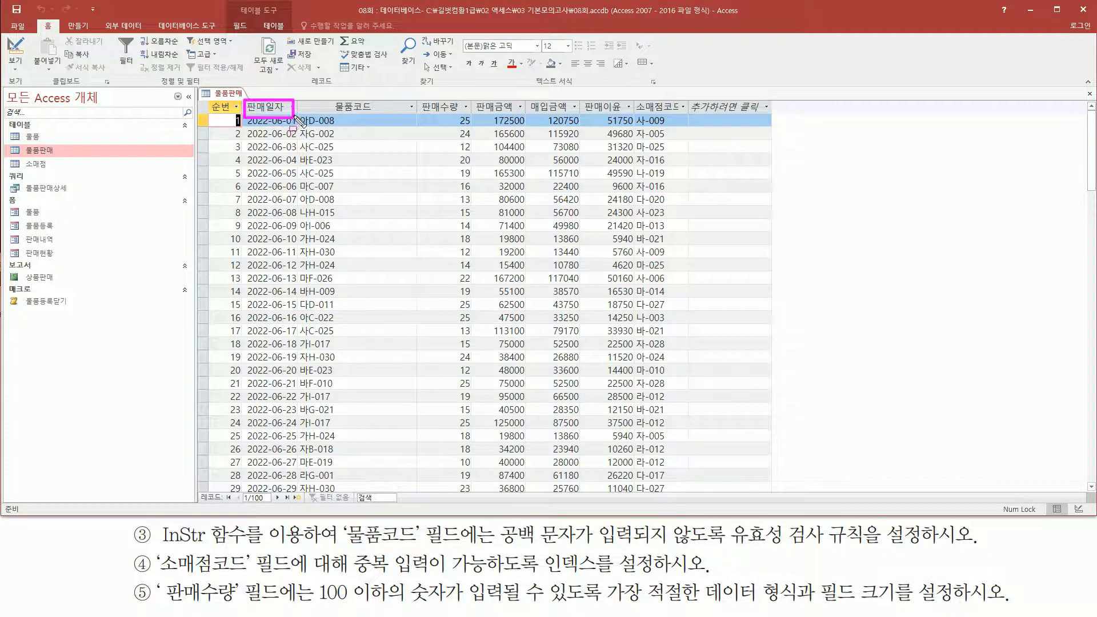
# - Try to enter "가 -011", containing a space, as the 물품코드 of a new record after the last sale
pyautogui.scroll(-11, 289, 211)
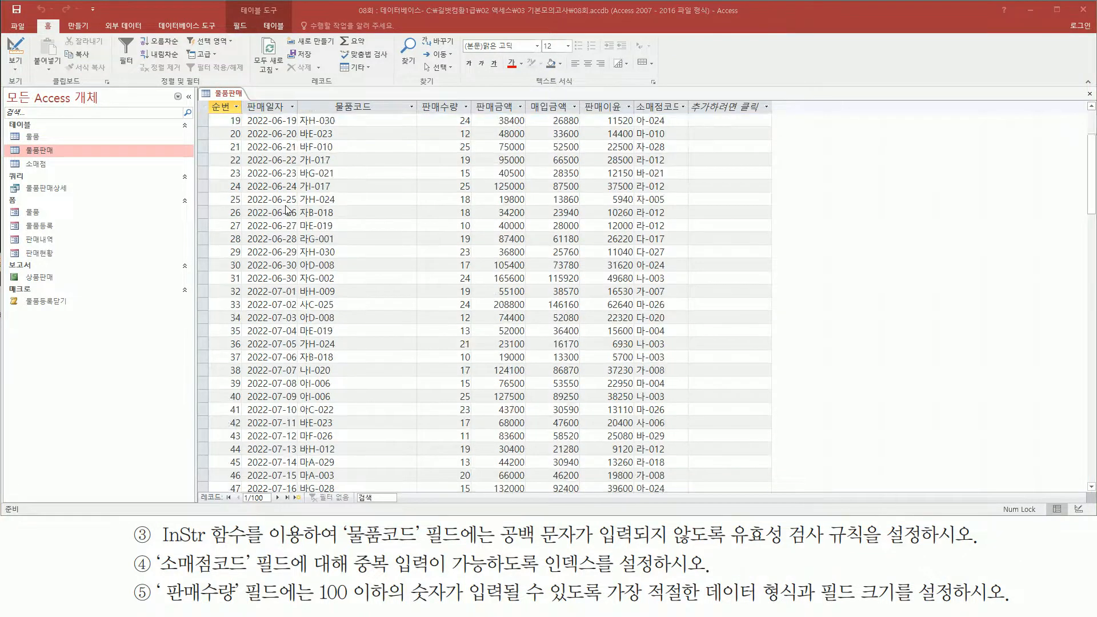
pyautogui.scroll(-5, 288, 214)
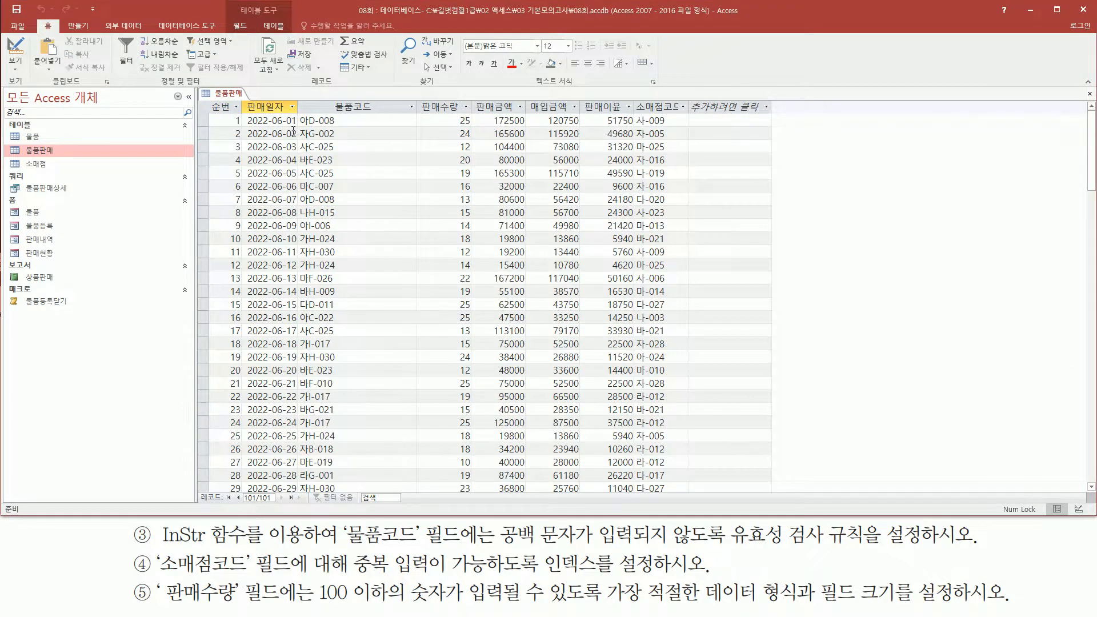
pyautogui.scroll(-20, 293, 131)
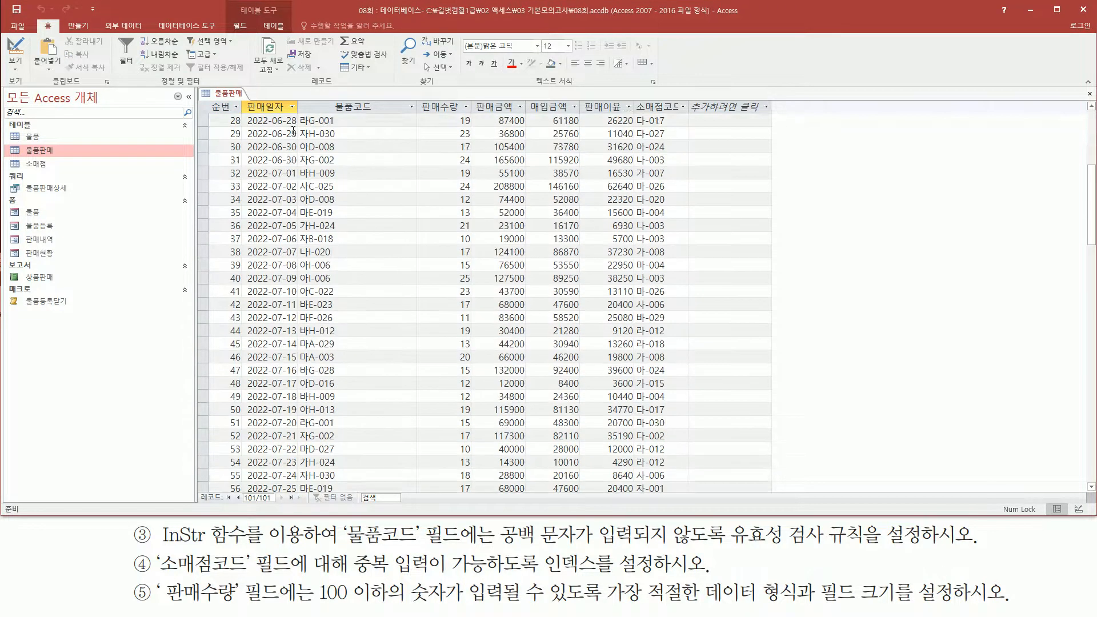
pyautogui.scroll(-5, 283, 160)
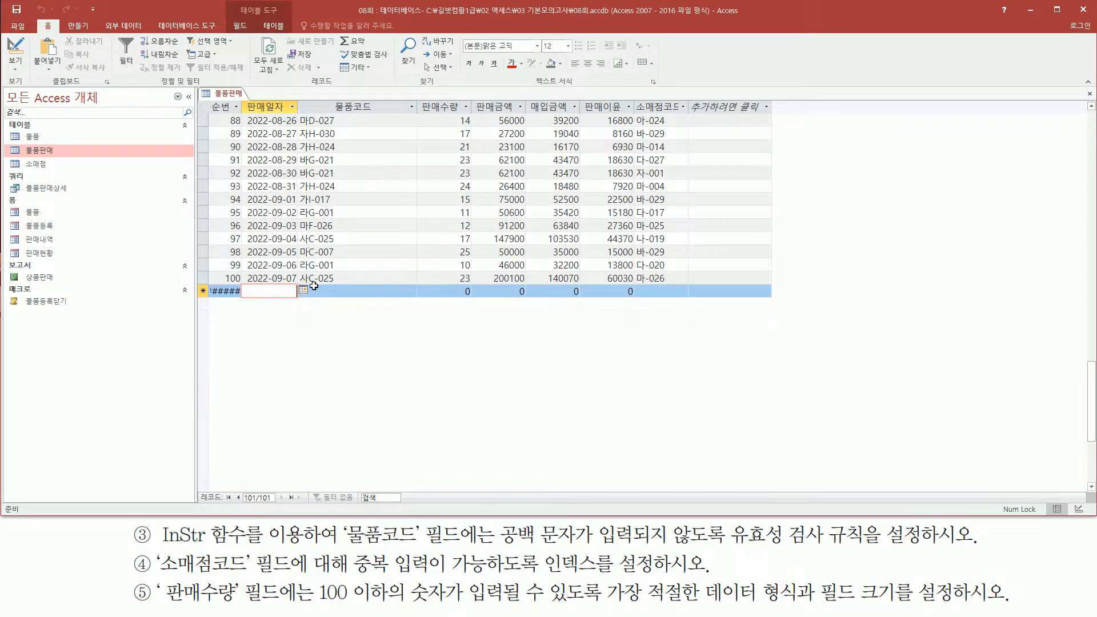
pyautogui.click(338, 290)
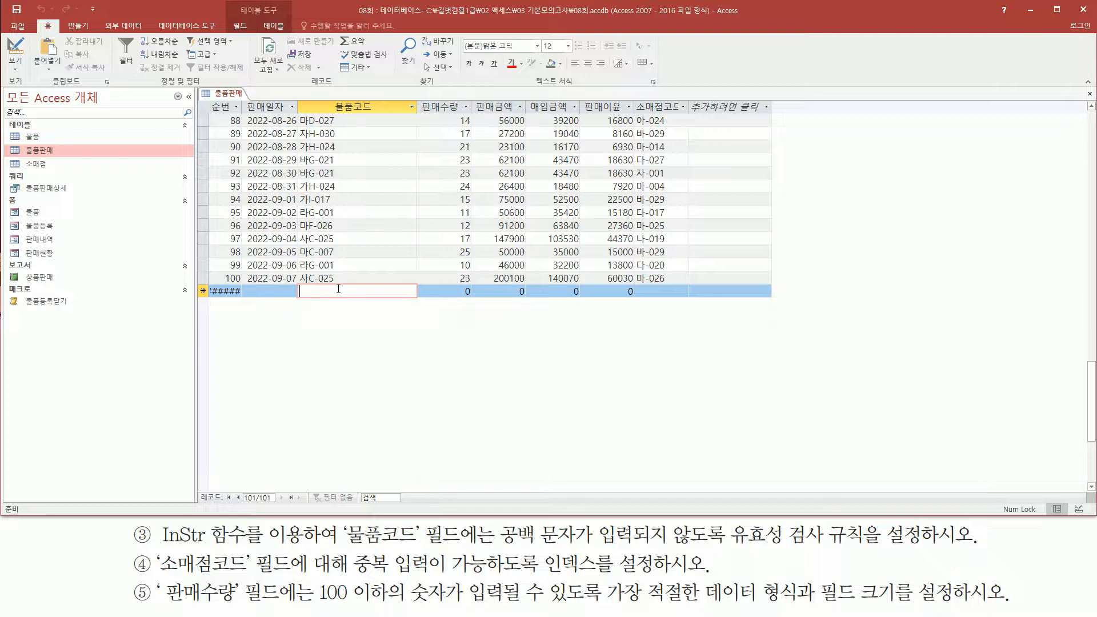
pyautogui.moveTo(299, 110); pyautogui.dragTo(341, 274)
pyautogui.press('Escape')
pyautogui.write('ㄱㅏ')
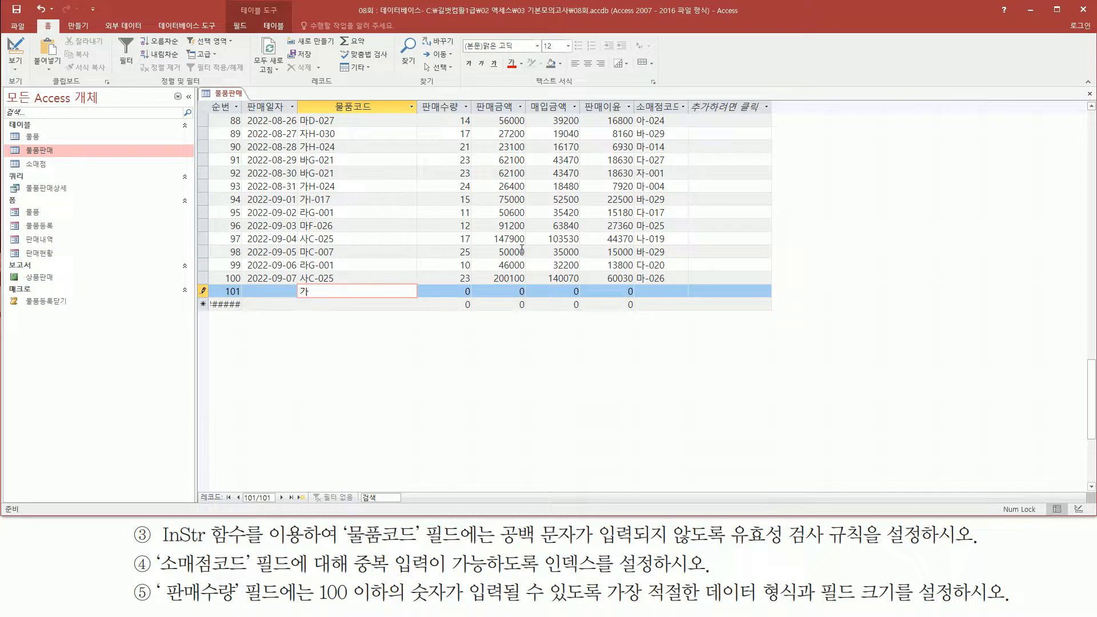
pyautogui.write(' -011')
pyautogui.moveTo(308, 291); pyautogui.dragTo(313, 292)
pyautogui.click(335, 293)
pyautogui.press('Return')
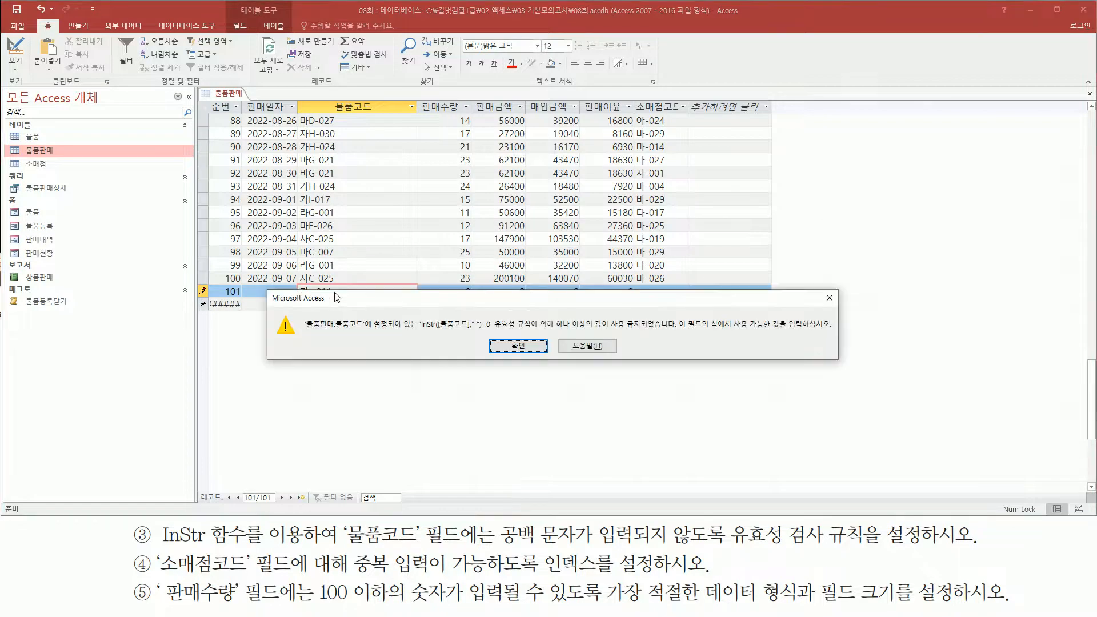
pyautogui.moveTo(418, 333); pyautogui.dragTo(495, 334)
pyautogui.moveTo(603, 332); pyautogui.dragTo(662, 333)
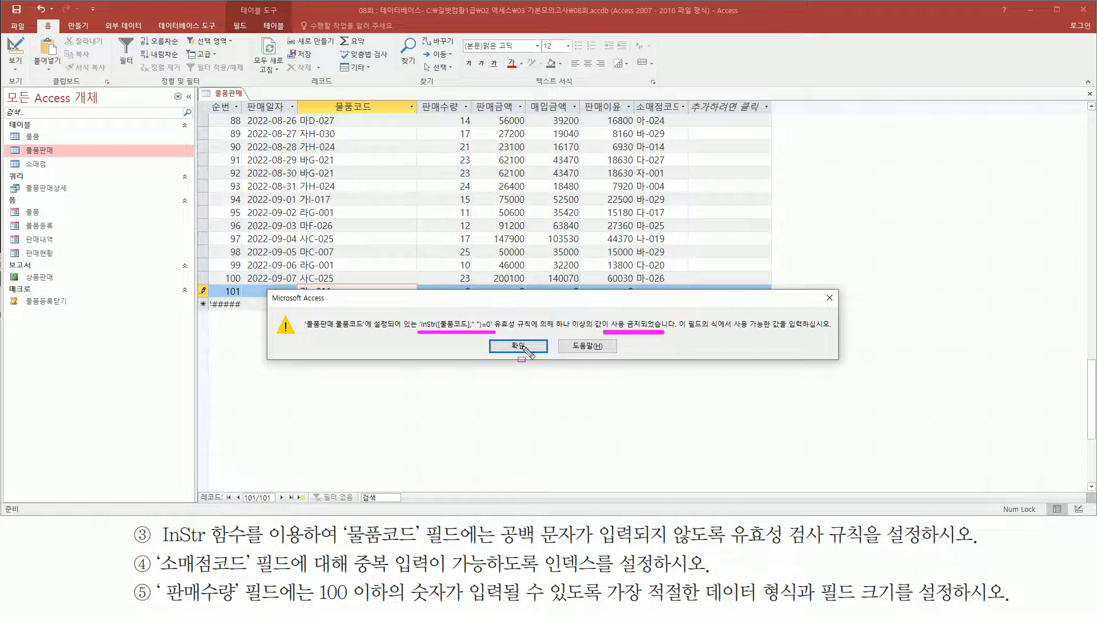
pyautogui.press('Escape')
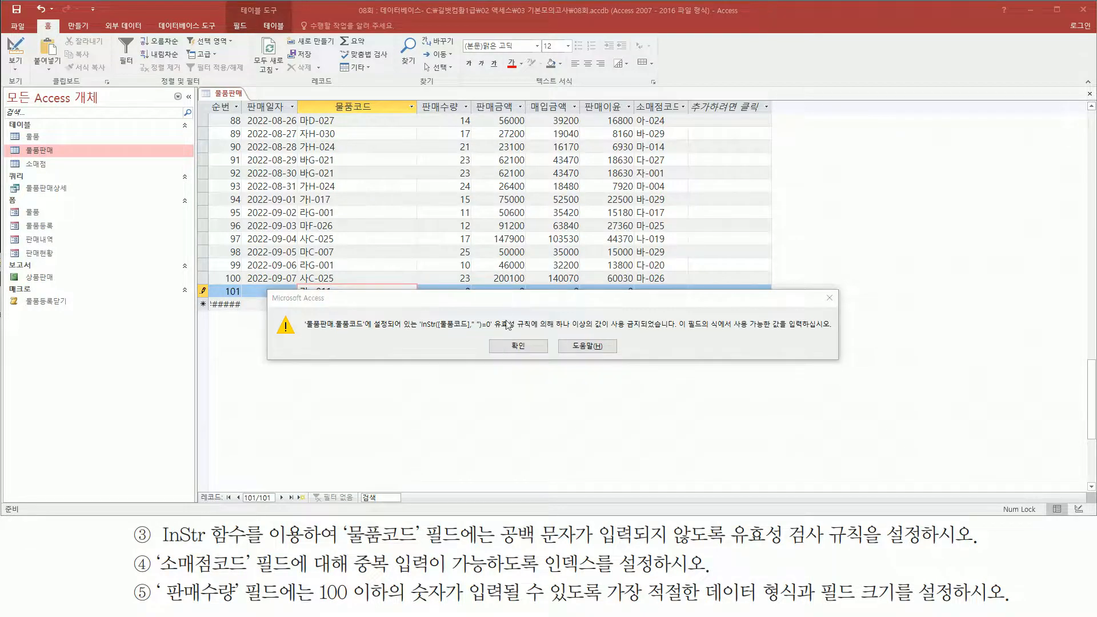
pyautogui.moveTo(503, 301); pyautogui.dragTo(505, 333)
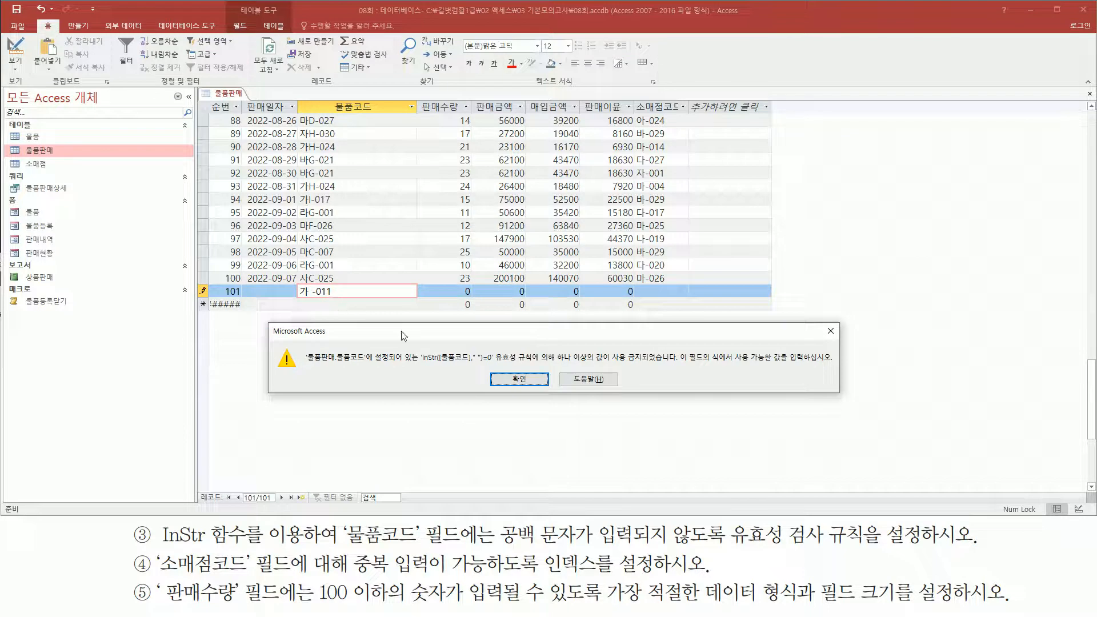
pyautogui.click(521, 379)
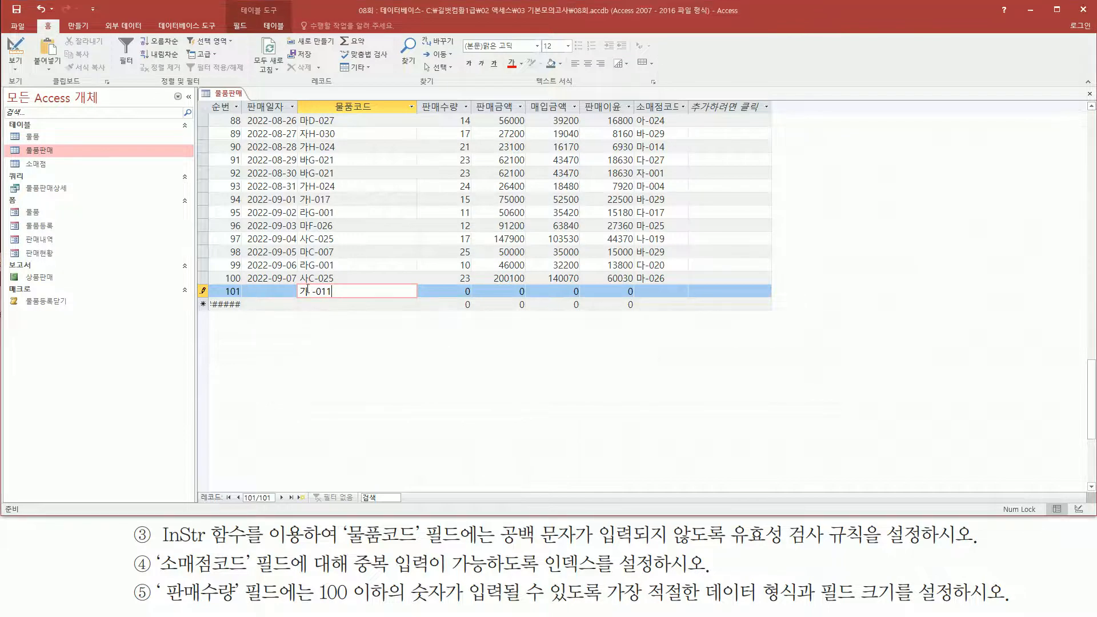
# - Replace the space in the new record's 물품코드 with B so the code reads 가B-011
pyautogui.press('BackSpace')
pyautogui.write('ㅁ')
pyautogui.press('BackSpace')
pyautogui.write('B')
pyautogui.press('Tab')
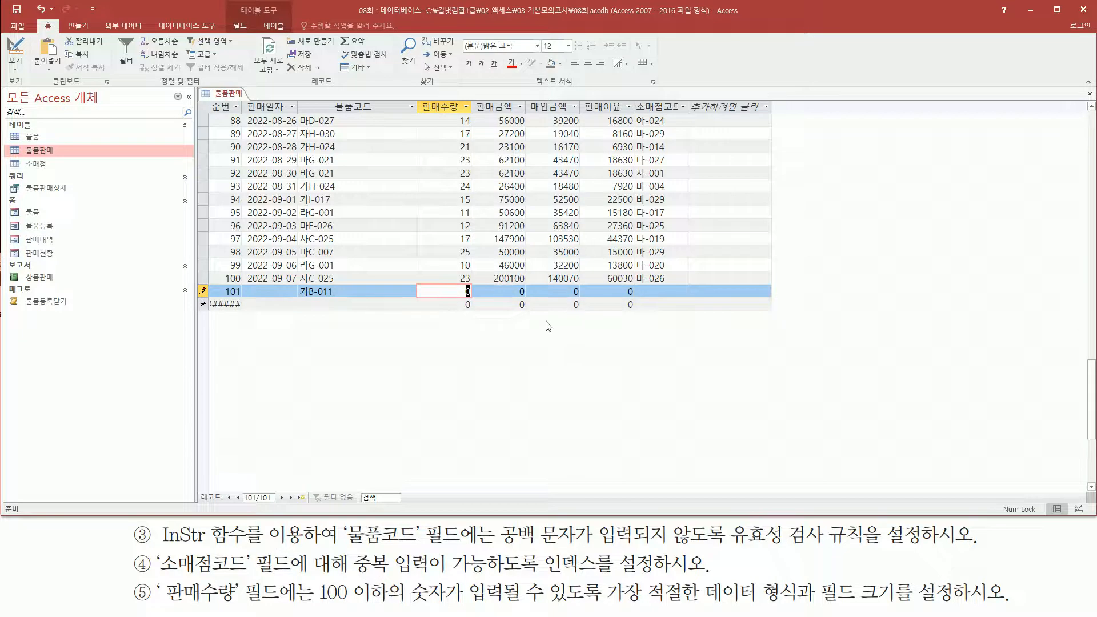
# - Try to enter 256 as the new record's 판매수량 to test the 바이트 field size
pyautogui.write('256')
pyautogui.press('Return')
pyautogui.moveTo(571, 298); pyautogui.dragTo(568, 347)
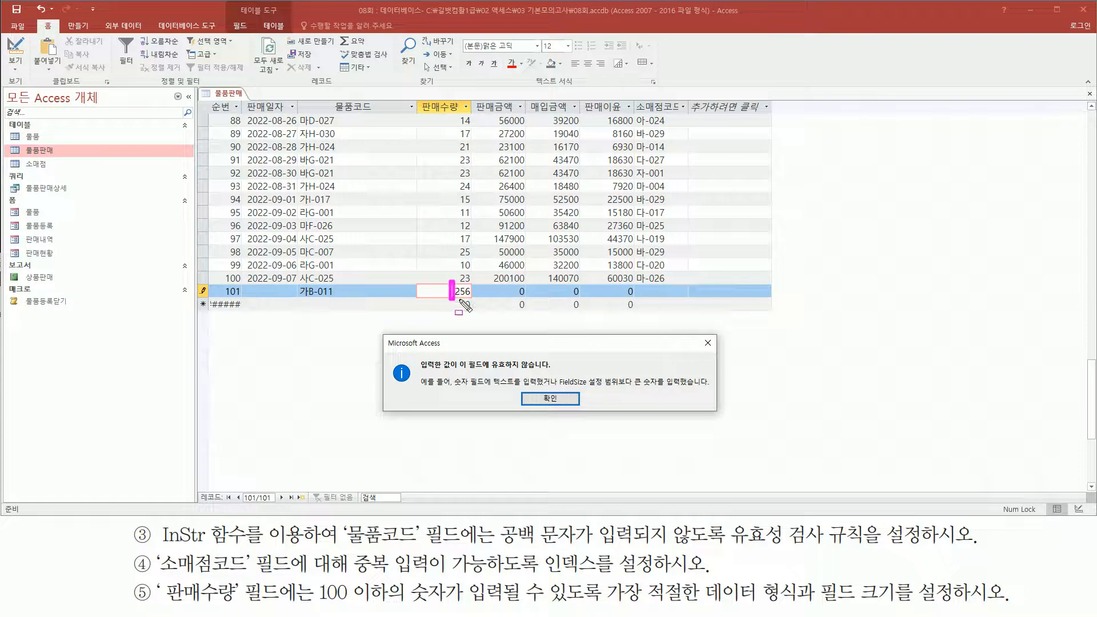
pyautogui.press('Escape')
pyautogui.click(707, 343)
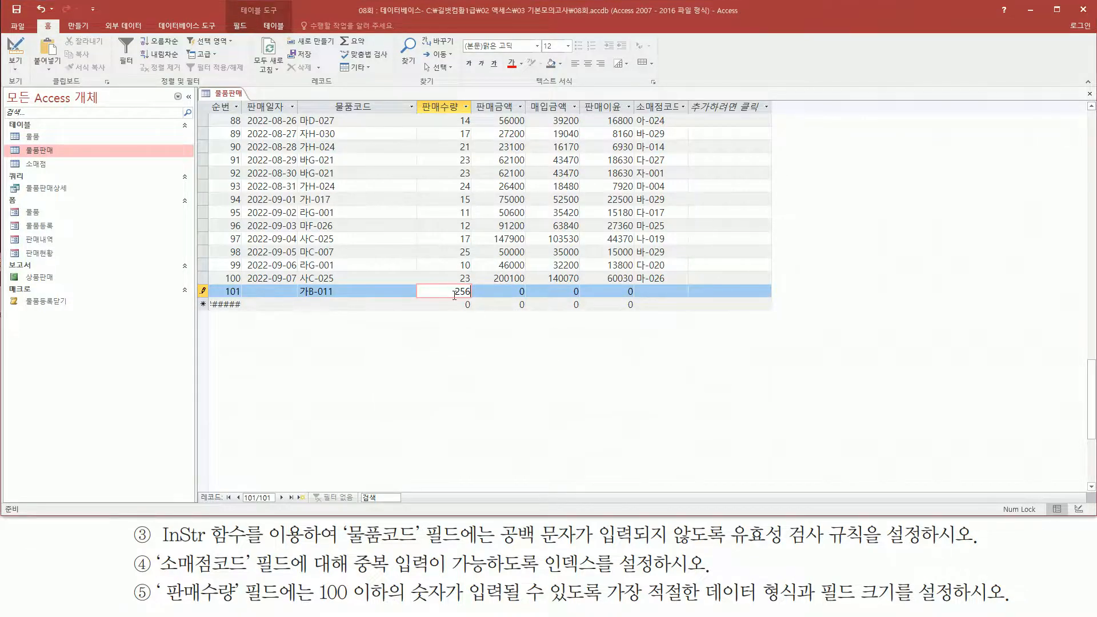
# - Set the new record's 판매수량 to 250
pyautogui.write('250')
pyautogui.press('Tab')
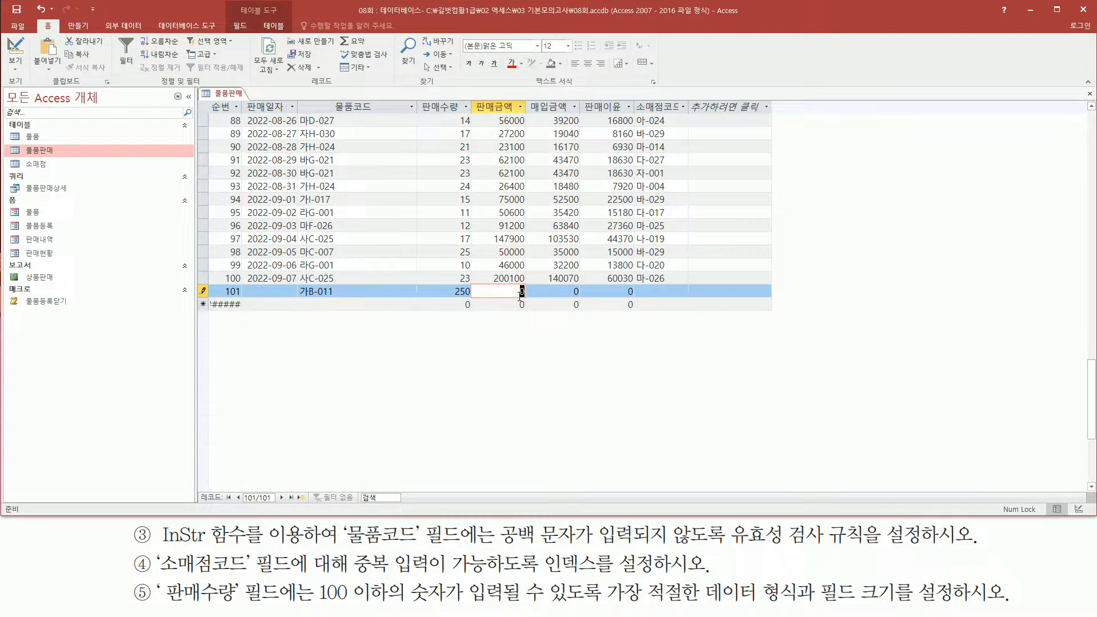
pyautogui.hotkey('ctrl', '2')
pyautogui.moveTo(452, 298); pyautogui.dragTo(470, 299)
pyautogui.moveTo(315, 579)
pyautogui.mouseDown()
pyautogui.moveTo(335, 598)
pyautogui.moveTo(446, 607)
pyautogui.mouseUp()
pyautogui.press('Escape')
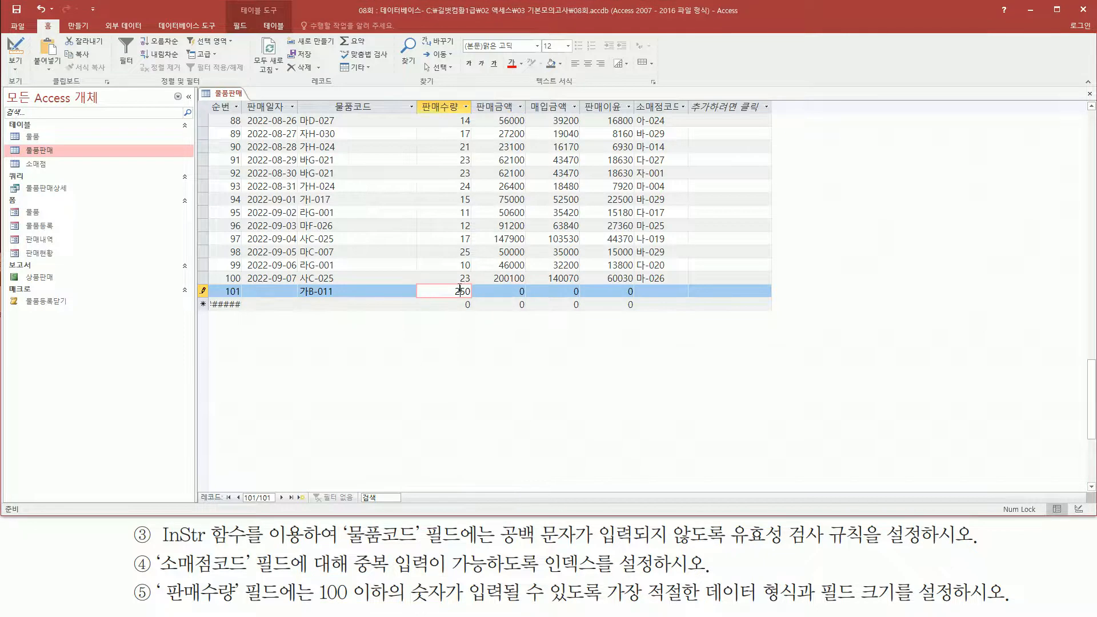
pyautogui.press('Tab')
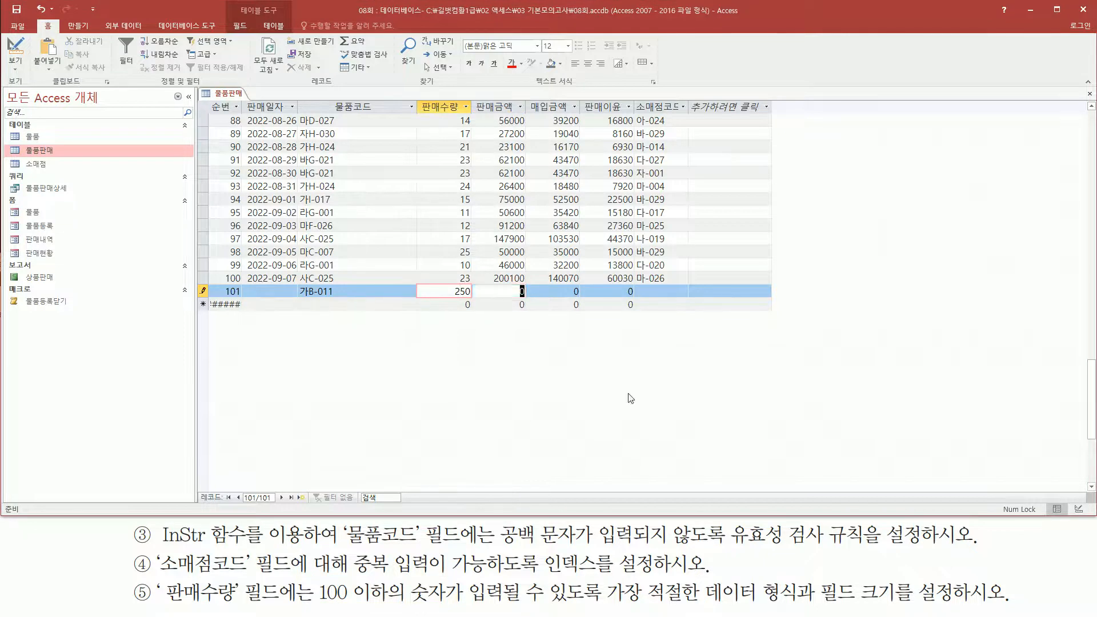
# - Enter 마-026 as the new record's 소매점코드, repeating the code of the record above it
pyautogui.press('Tab')
pyautogui.press('Tab')
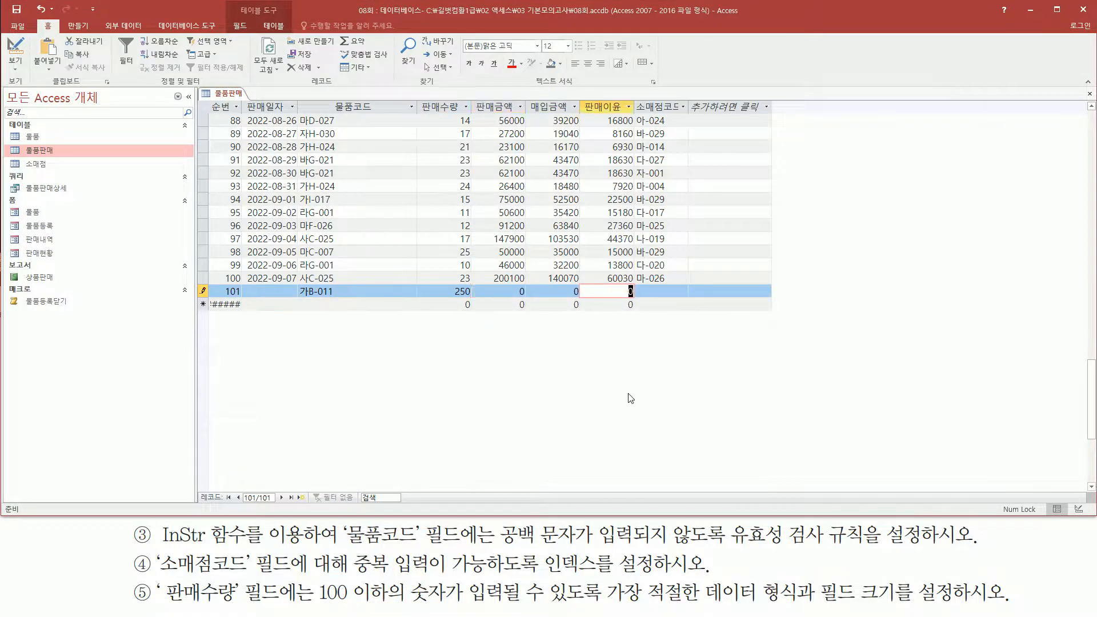
pyautogui.press('Tab')
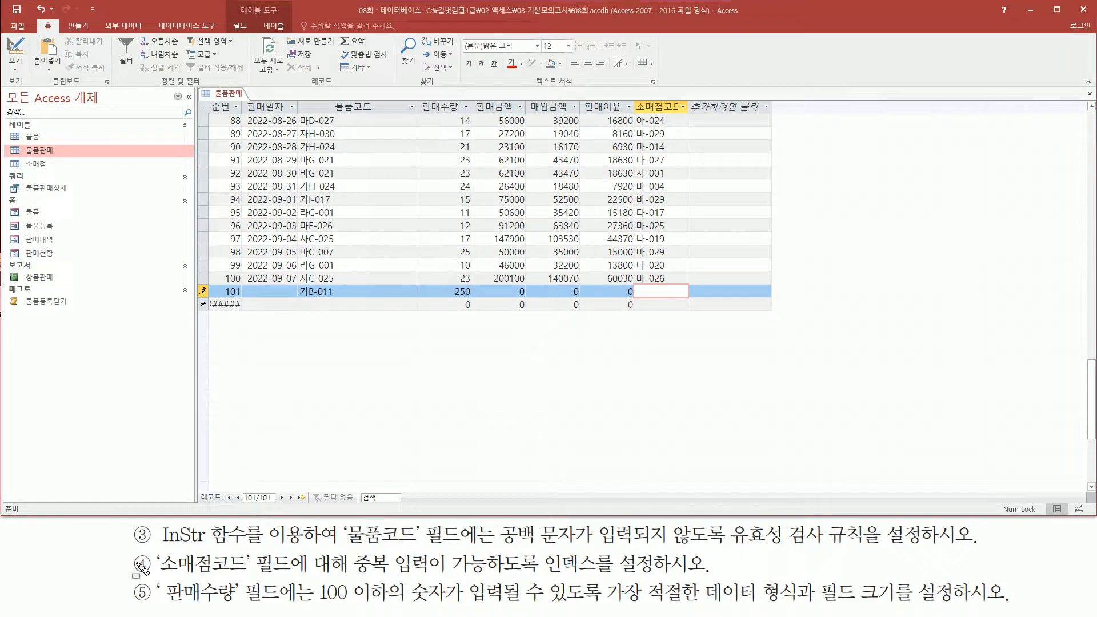
pyautogui.moveTo(156, 547); pyautogui.dragTo(255, 577)
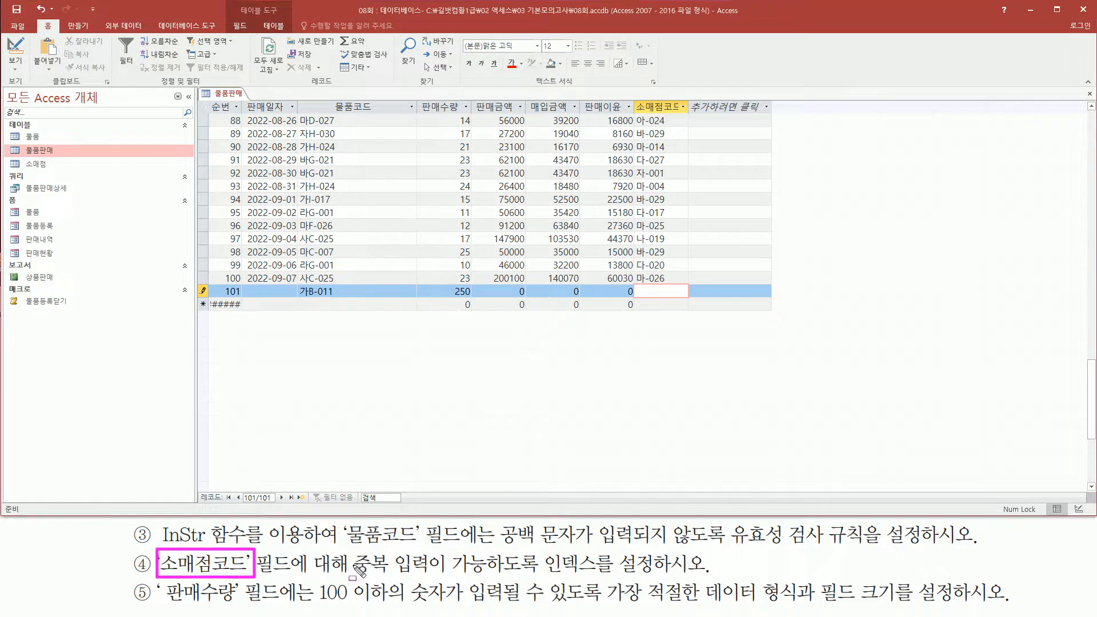
pyautogui.moveTo(354, 571); pyautogui.dragTo(426, 573)
pyautogui.press('Escape')
pyautogui.click(652, 290)
pyautogui.hotkey('ctrl', '2')
pyautogui.moveTo(633, 266); pyautogui.dragTo(674, 286)
pyautogui.press('Escape')
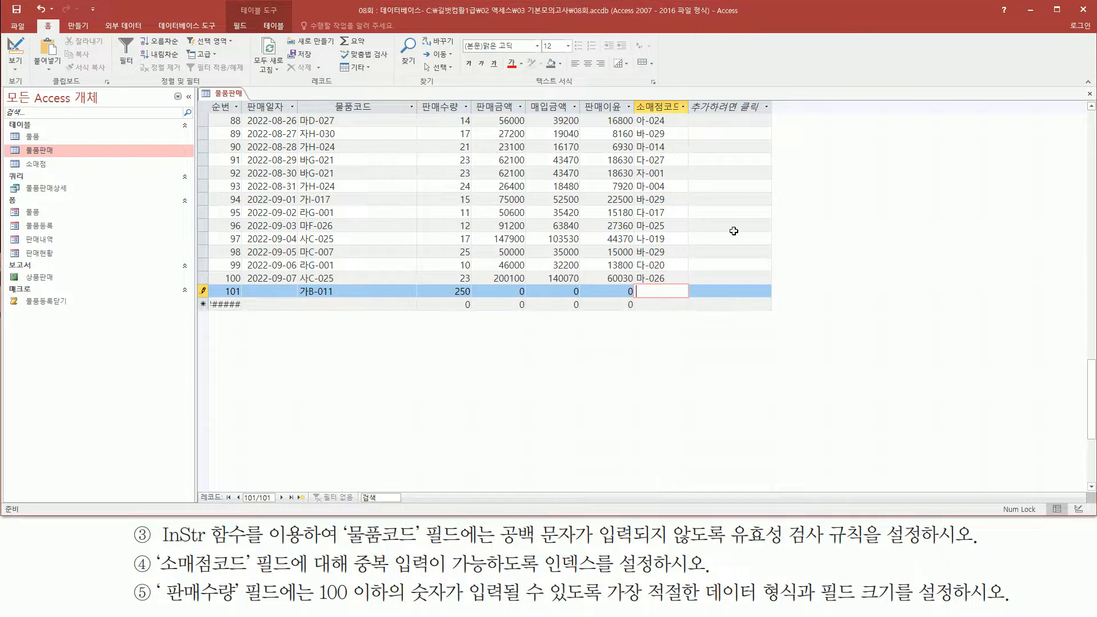
pyautogui.write('ㅁ')
pyautogui.write('ㅏ-')
pyautogui.write('026')
# - Try to save the new record with its required 판매일자 field left empty
pyautogui.press('Return')
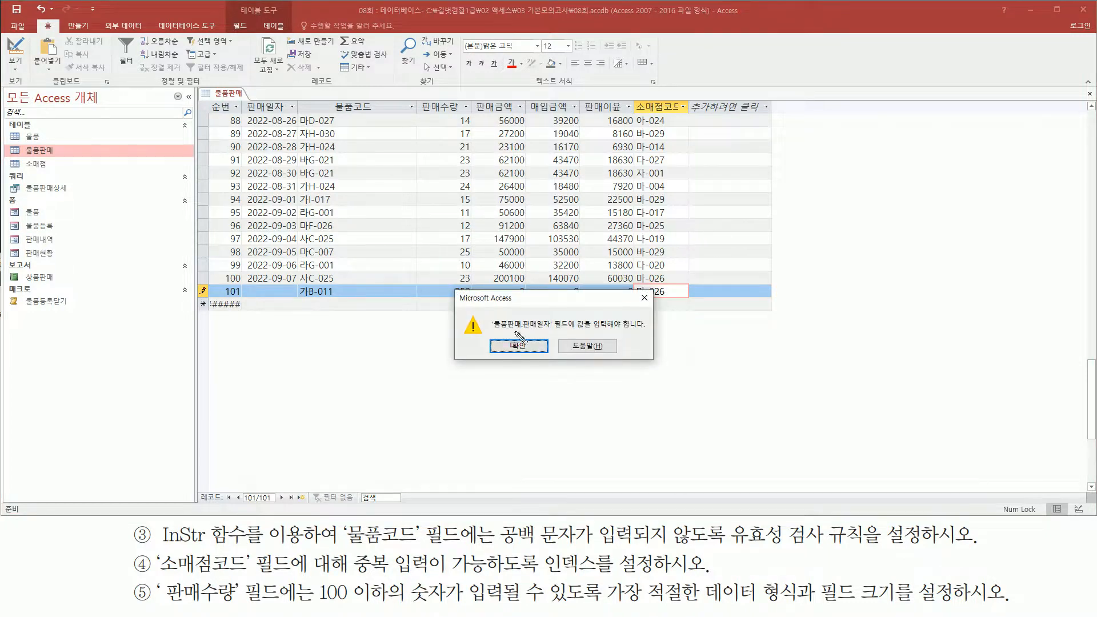
pyautogui.moveTo(489, 330); pyautogui.dragTo(645, 328)
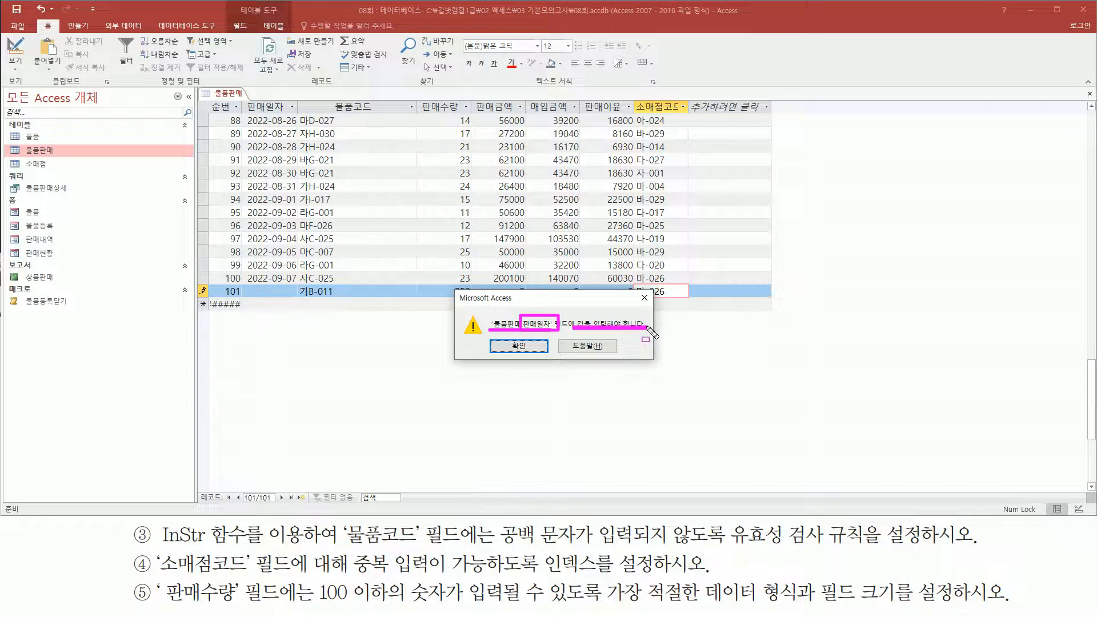
pyautogui.moveTo(245, 113); pyautogui.dragTo(294, 296)
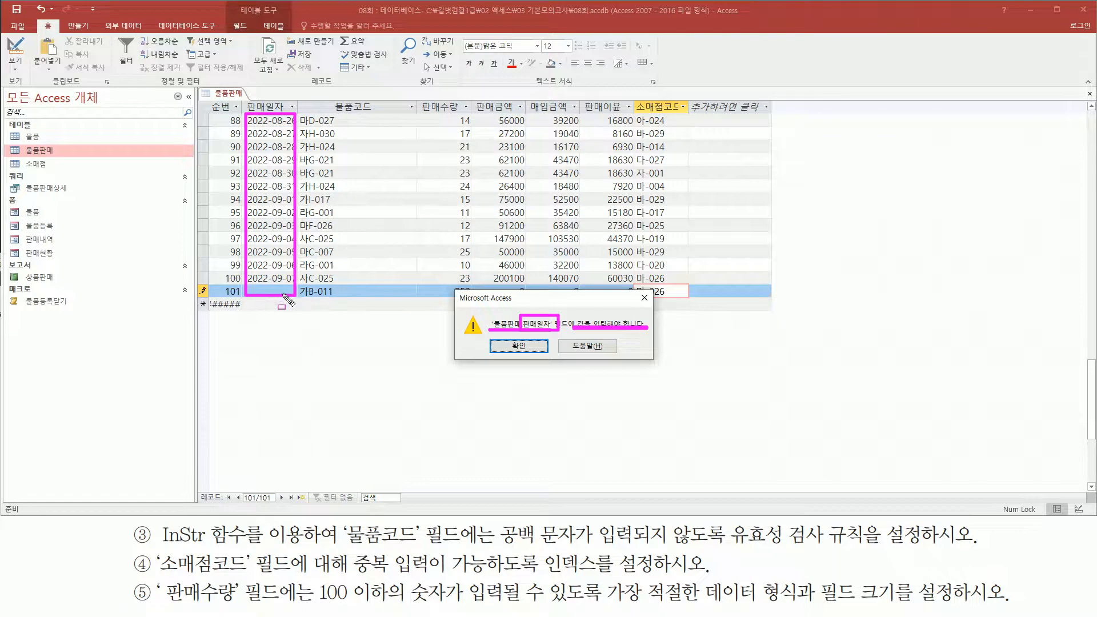
pyautogui.press('e')
pyautogui.moveTo(246, 282); pyautogui.dragTo(290, 297)
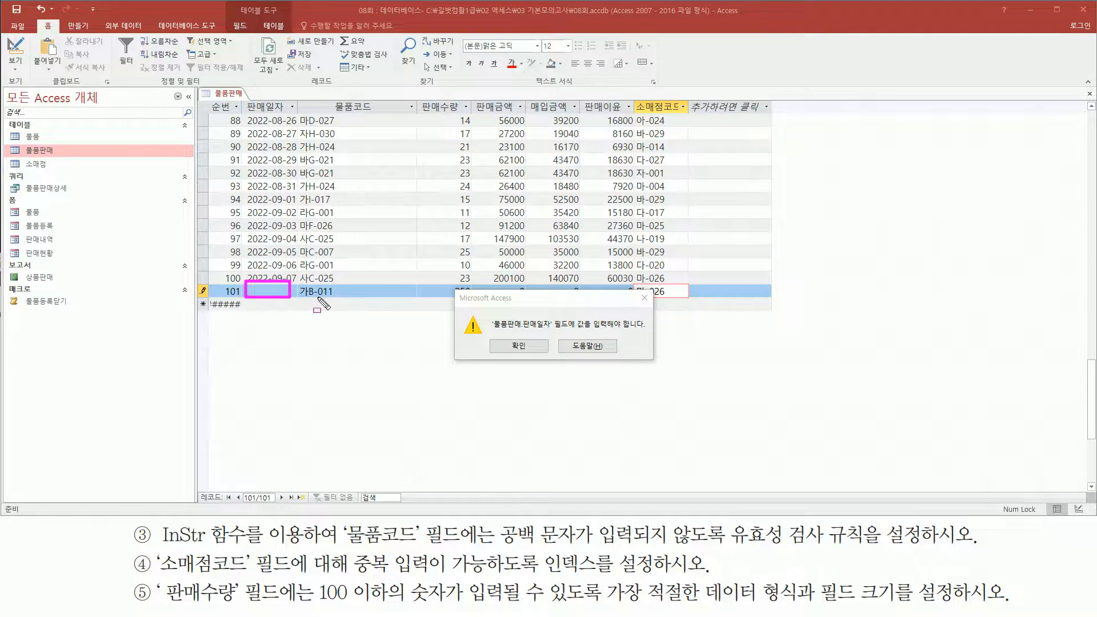
pyautogui.press('Escape')
pyautogui.click(645, 298)
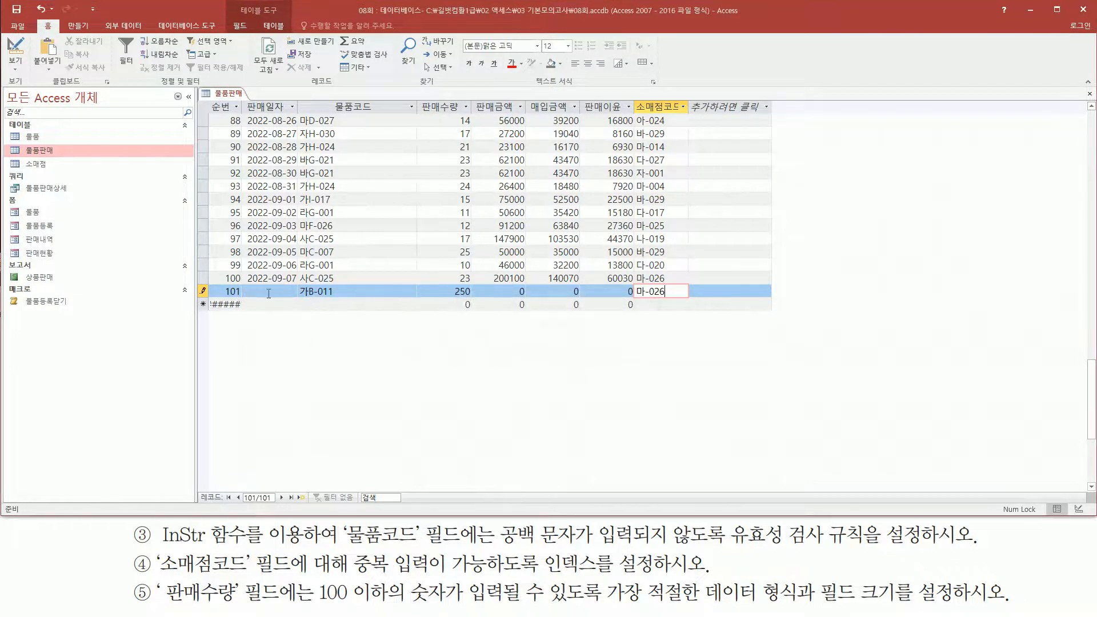
# - Set the new record's 판매일자 to 2023-05-05 and save the record
pyautogui.click(255, 287)
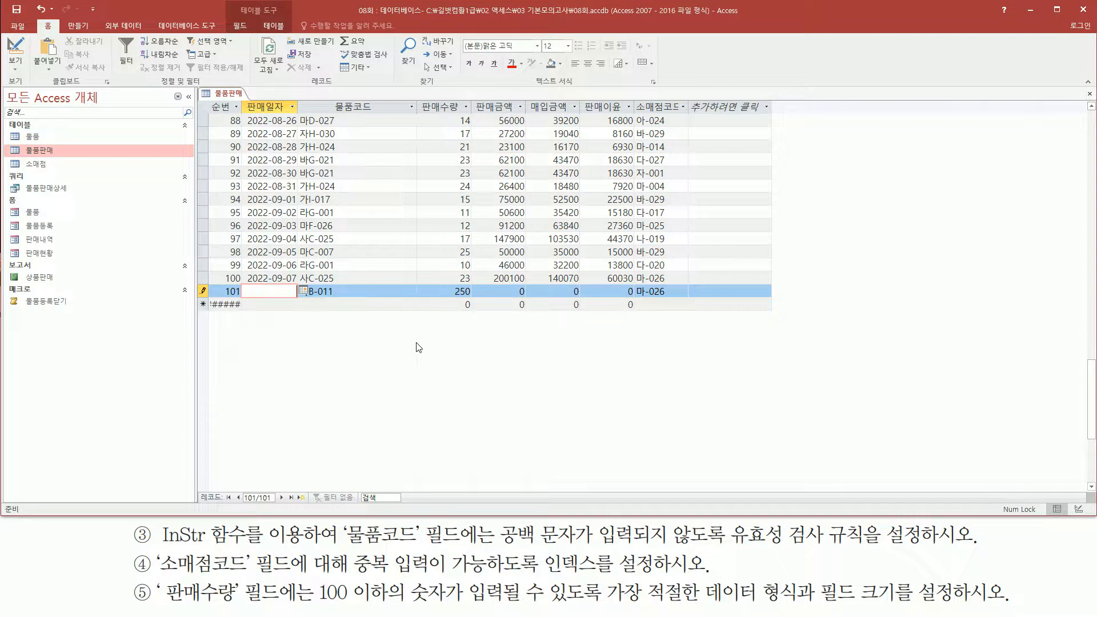
pyautogui.write('2023-05-05')
pyautogui.click(645, 294)
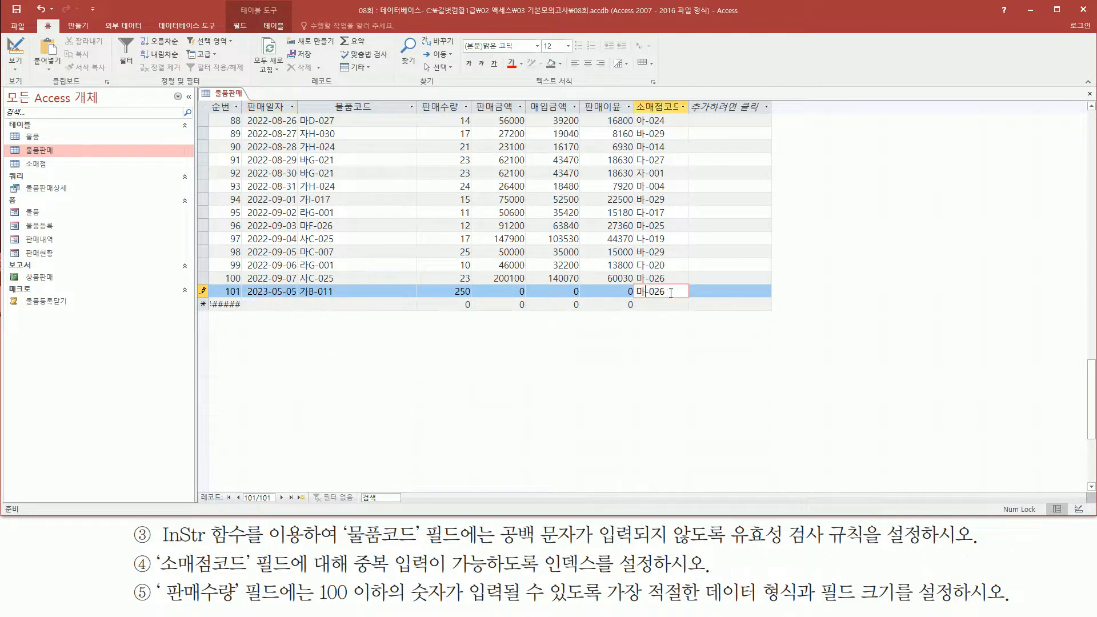
pyautogui.moveTo(632, 270); pyautogui.dragTo(672, 301)
pyautogui.press('Escape')
pyautogui.click(672, 292)
pyautogui.press('Return')
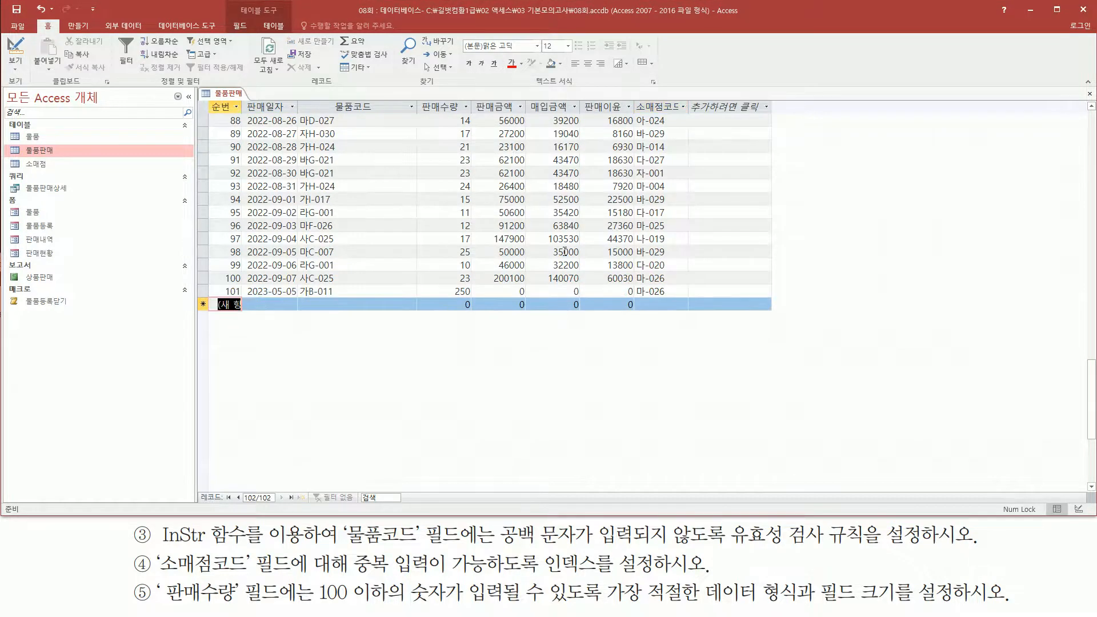
pyautogui.moveTo(633, 268); pyautogui.dragTo(675, 298)
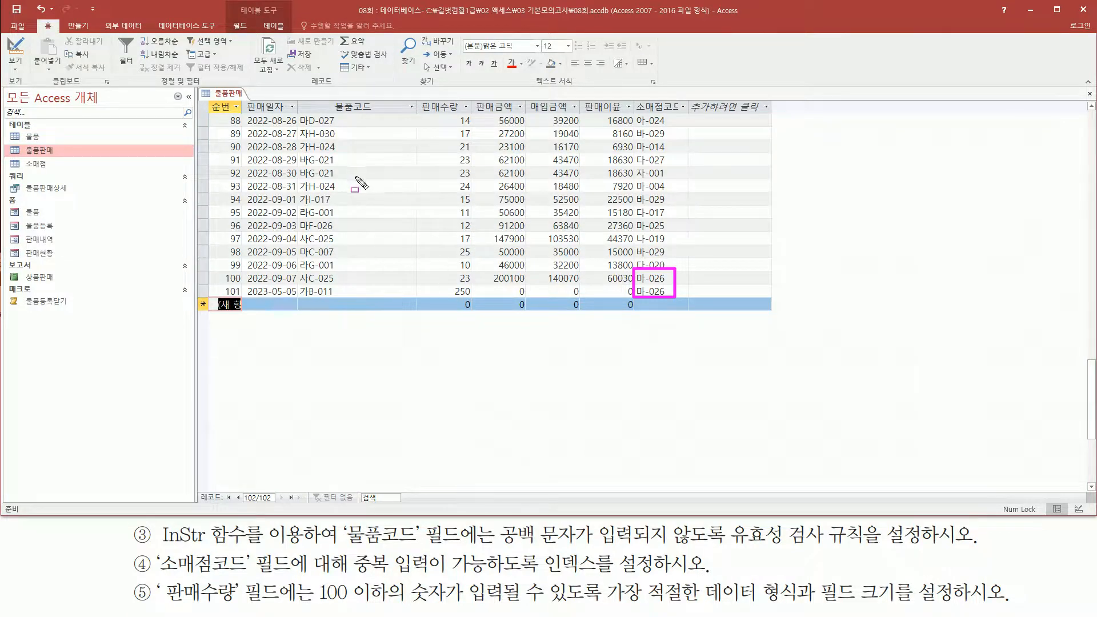
# - Delete the trial record 101 dated 2023-05-05 from the 물품판매 table and confirm the deletion
pyautogui.click(266, 292)
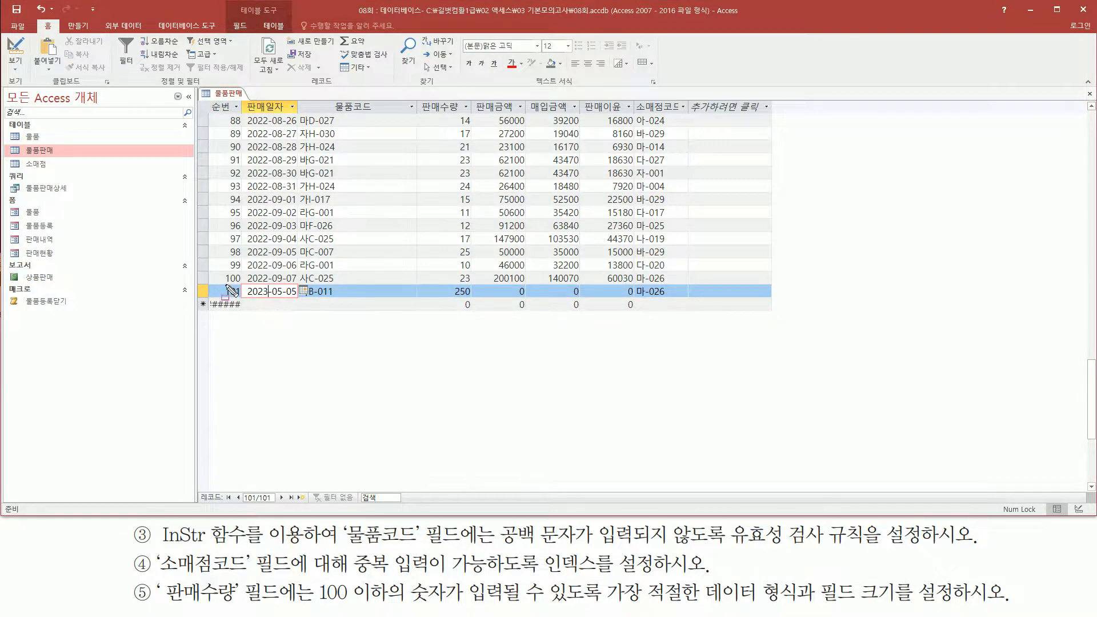
pyautogui.moveTo(225, 285); pyautogui.dragTo(683, 298)
pyautogui.press('Escape')
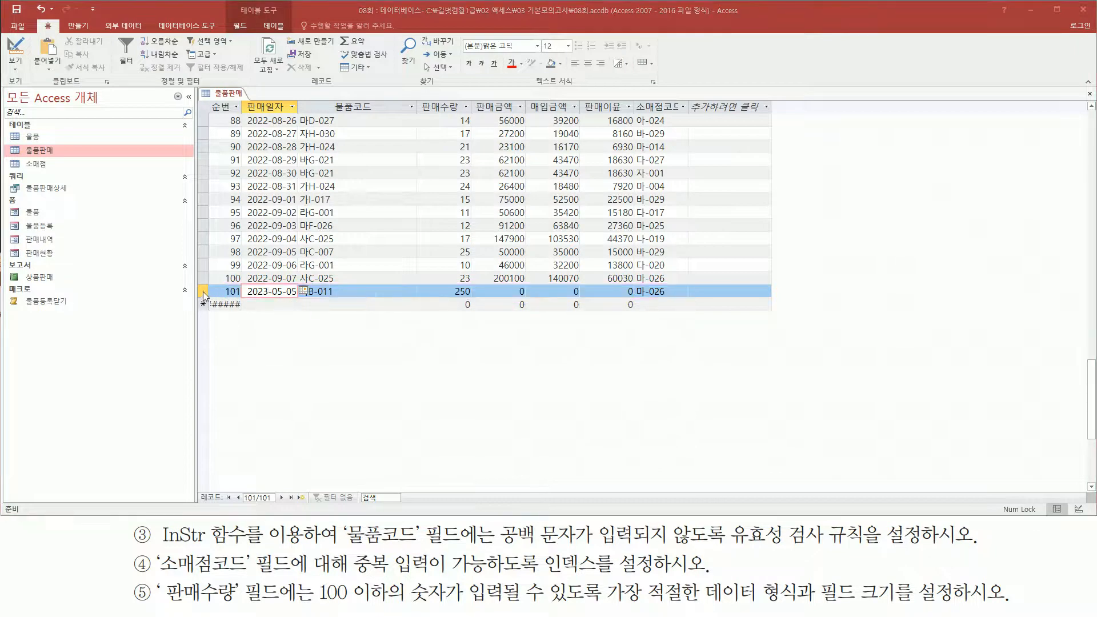
pyautogui.click(203, 291)
pyautogui.hotkey('ctrl', '2')
pyautogui.moveTo(197, 285); pyautogui.dragTo(212, 300)
pyautogui.press('Escape')
pyautogui.rightClick(204, 292)
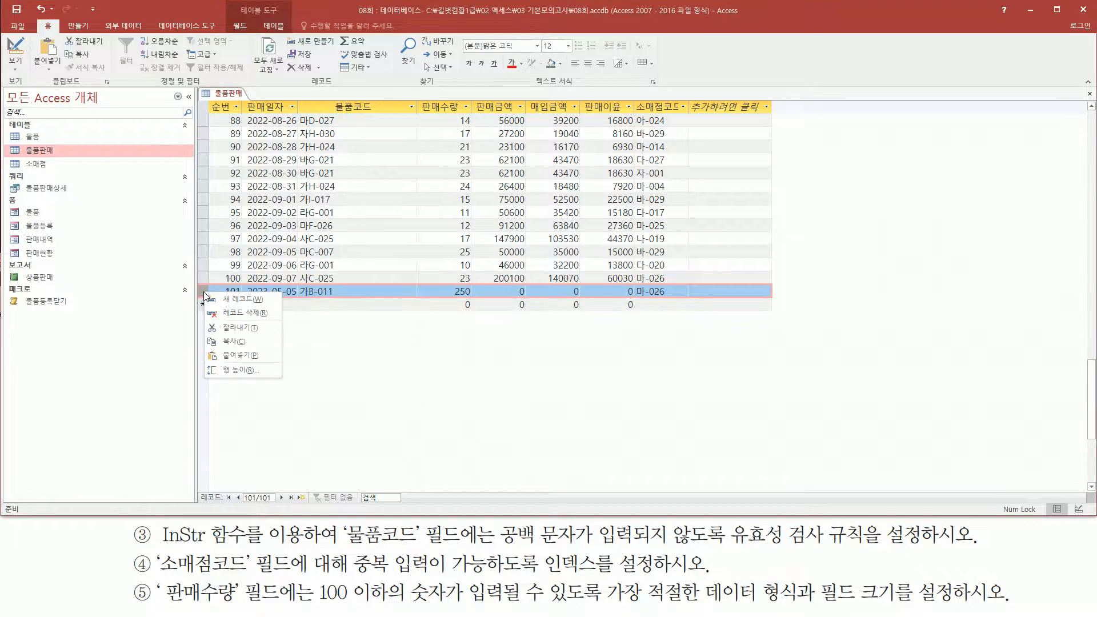
pyautogui.click(232, 314)
pyautogui.moveTo(438, 297); pyautogui.dragTo(523, 321)
pyautogui.press('Escape')
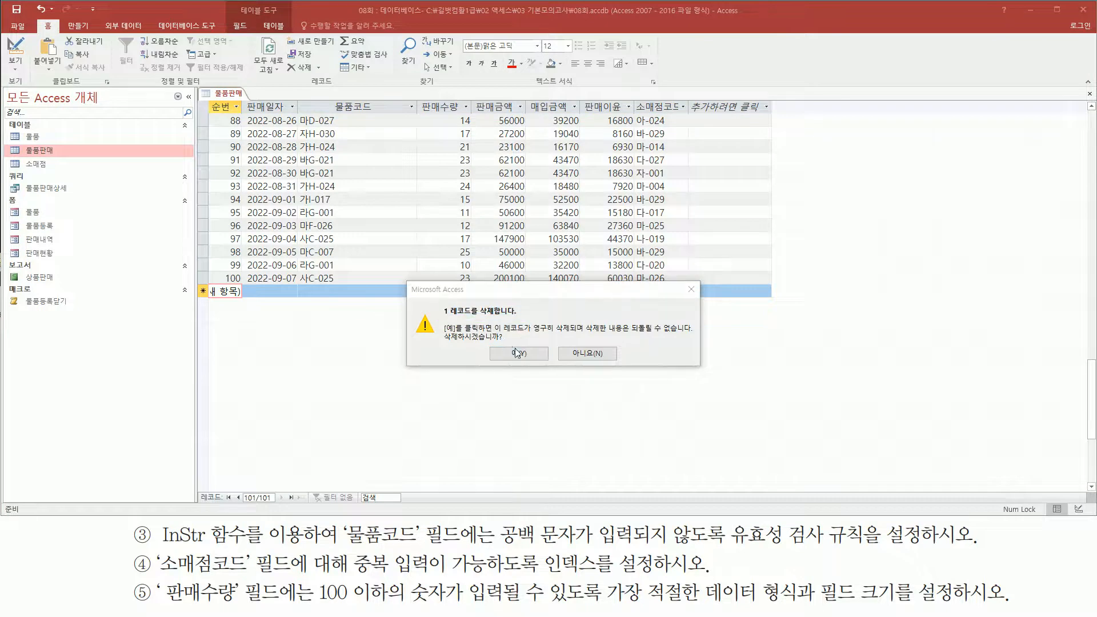
pyautogui.click(517, 353)
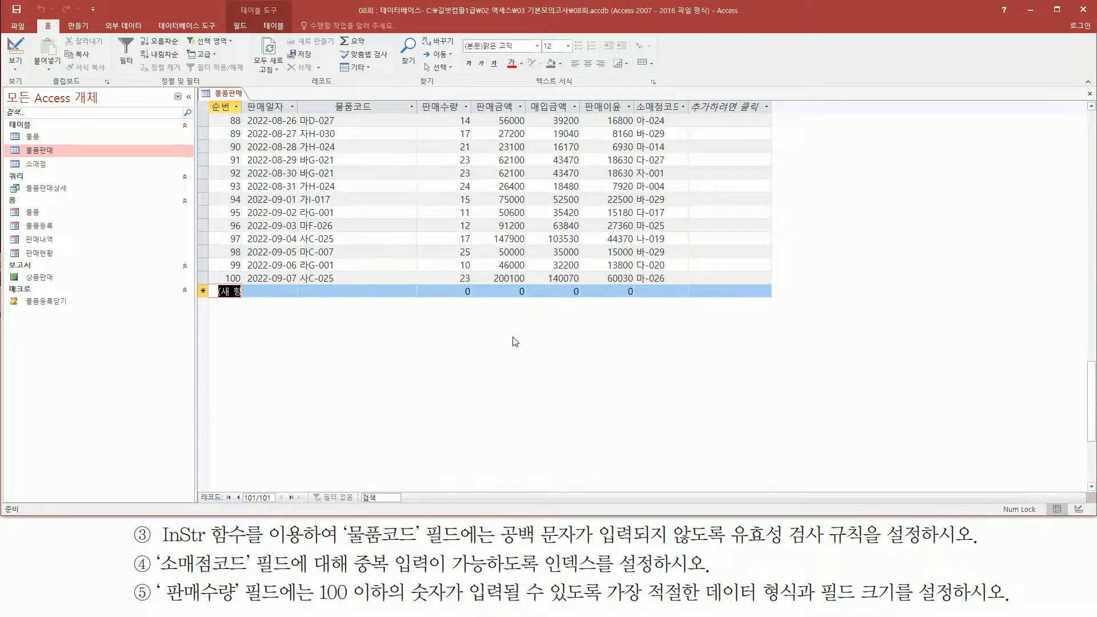
# - Close the 물품판매 table and save its changes
pyautogui.rightClick(223, 94)
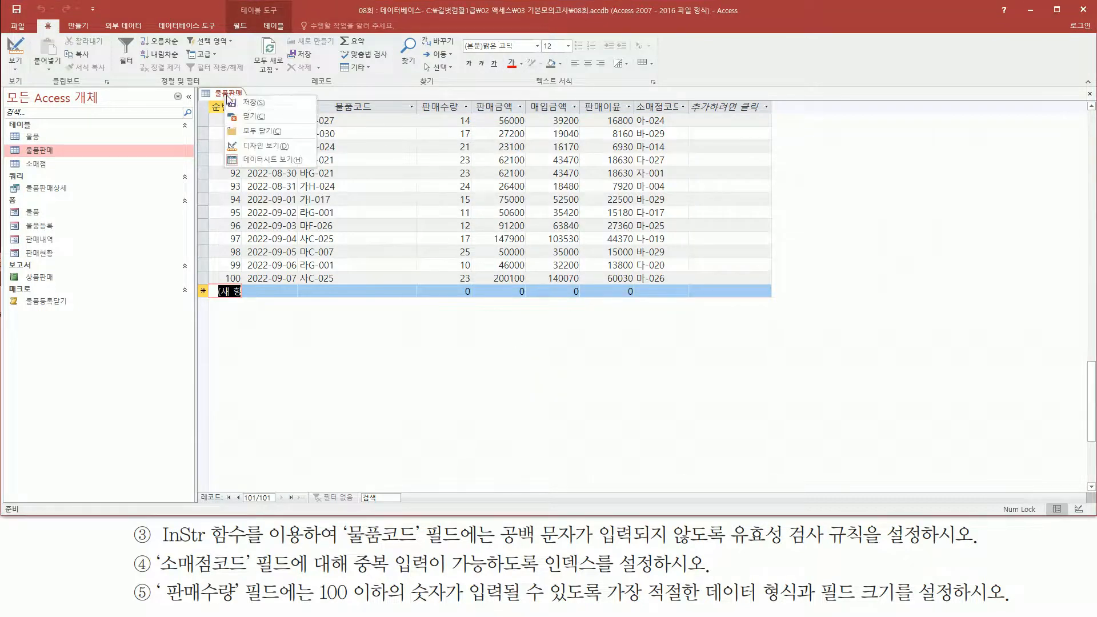
pyautogui.click(256, 118)
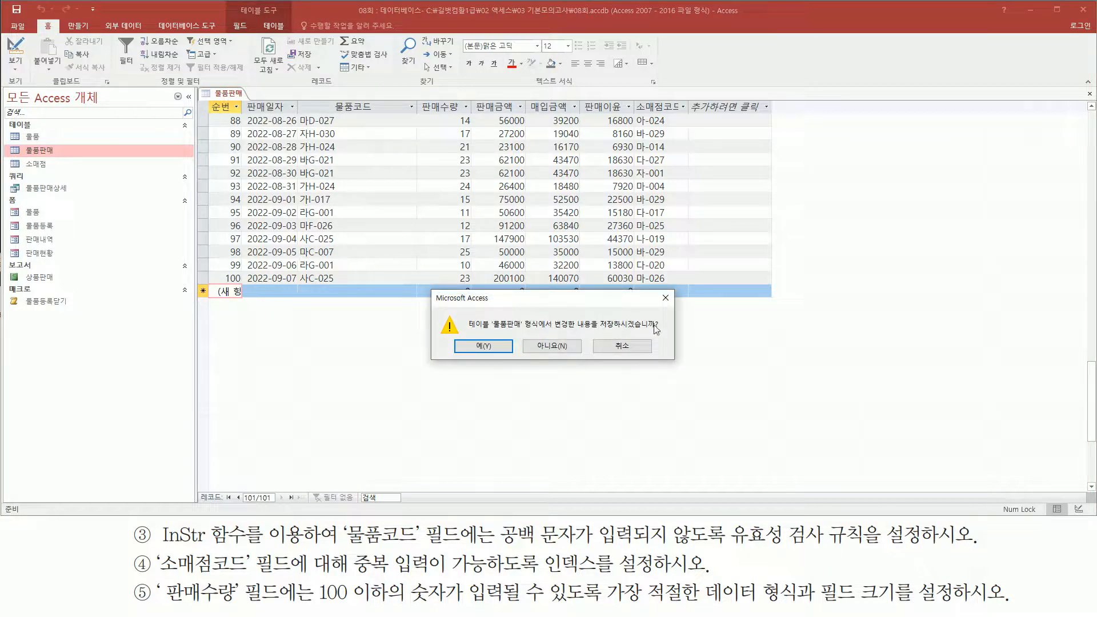
pyautogui.click(482, 346)
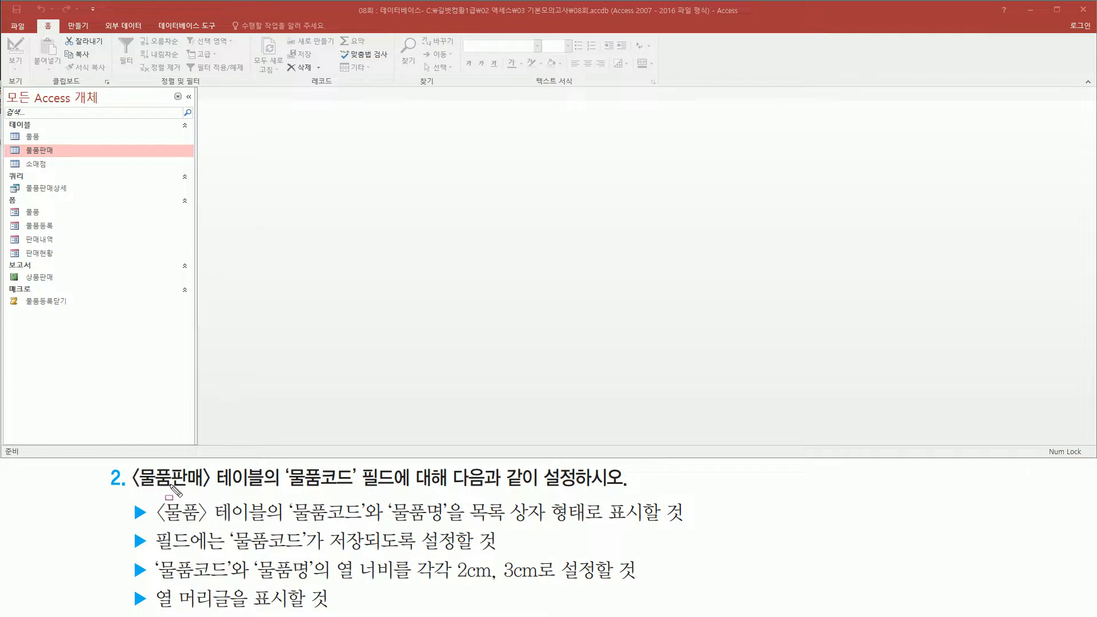
# - Open the 물품판매 table in datasheet view to work on its 물품코드 field
pyautogui.moveTo(127, 490); pyautogui.dragTo(396, 492)
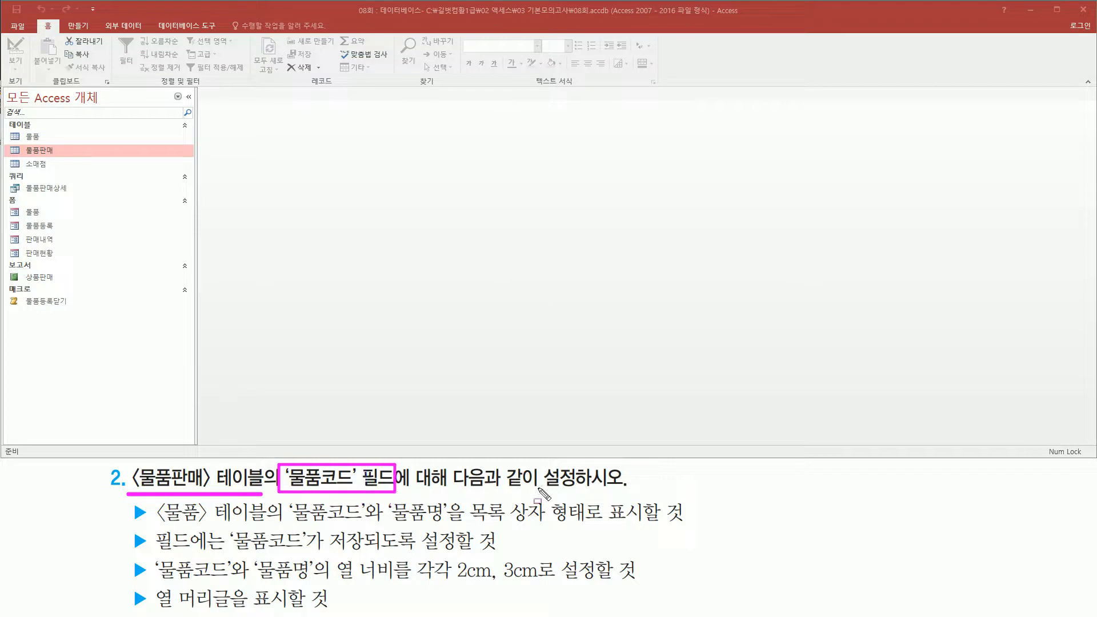
pyautogui.moveTo(535, 489); pyautogui.dragTo(623, 489)
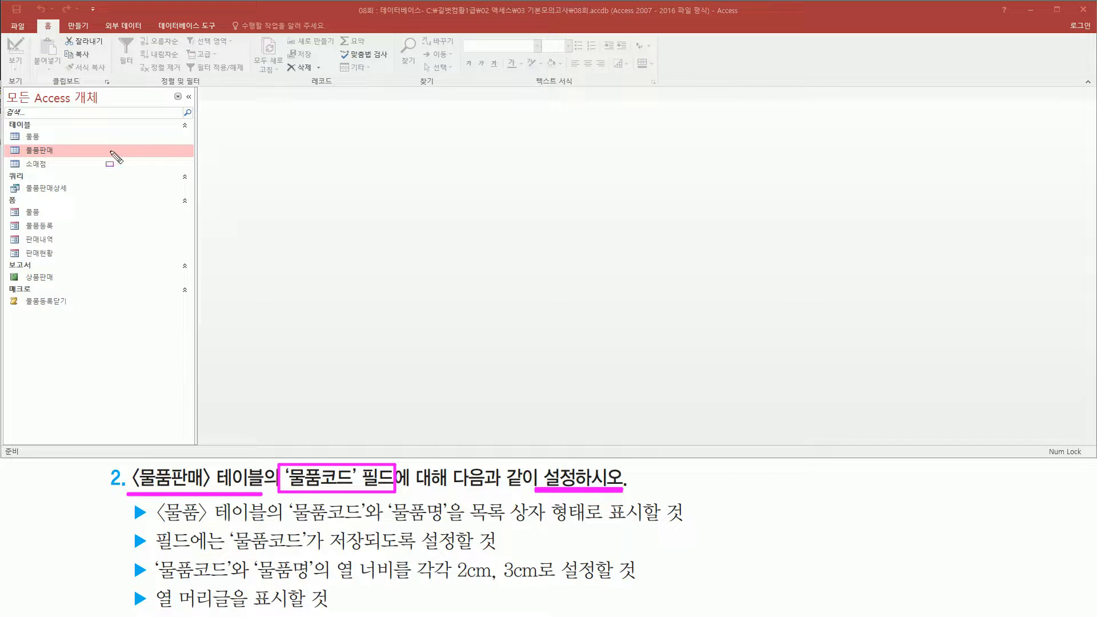
pyautogui.click(91, 151)
pyautogui.doubleClick(52, 151)
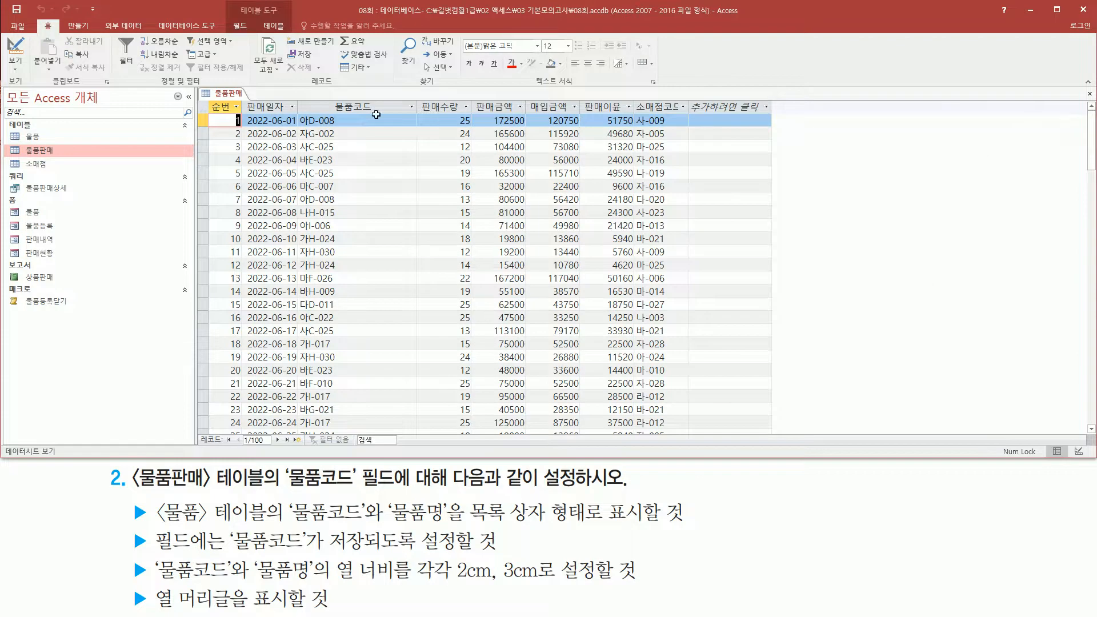
pyautogui.moveTo(298, 95); pyautogui.dragTo(421, 426)
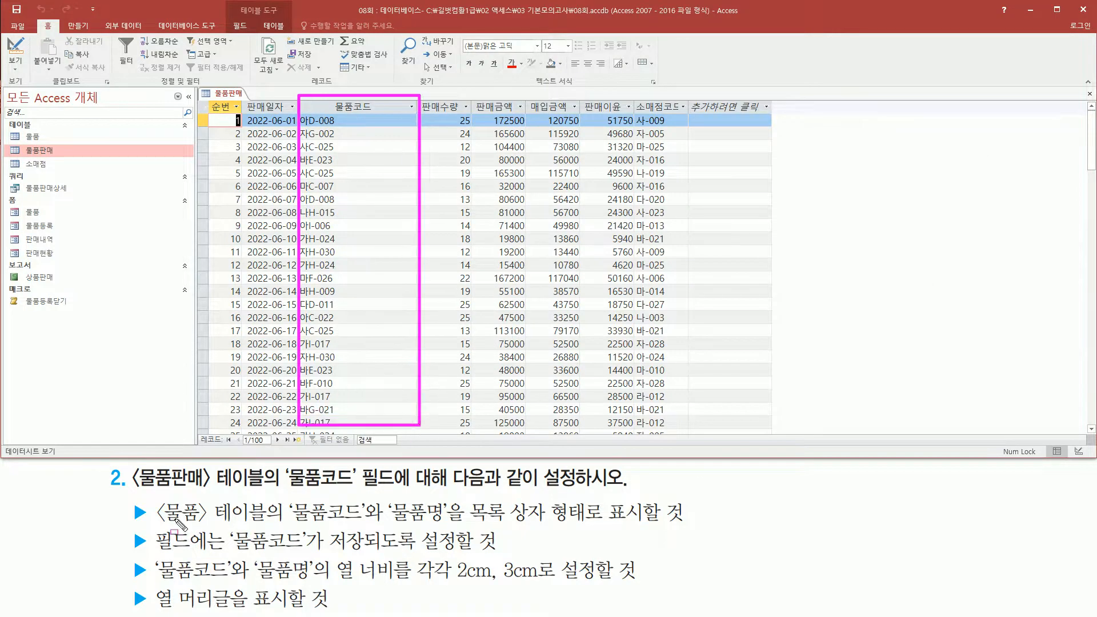
pyautogui.moveTo(158, 521)
pyautogui.mouseDown()
pyautogui.moveTo(421, 532)
pyautogui.moveTo(646, 524)
pyautogui.mouseUp()
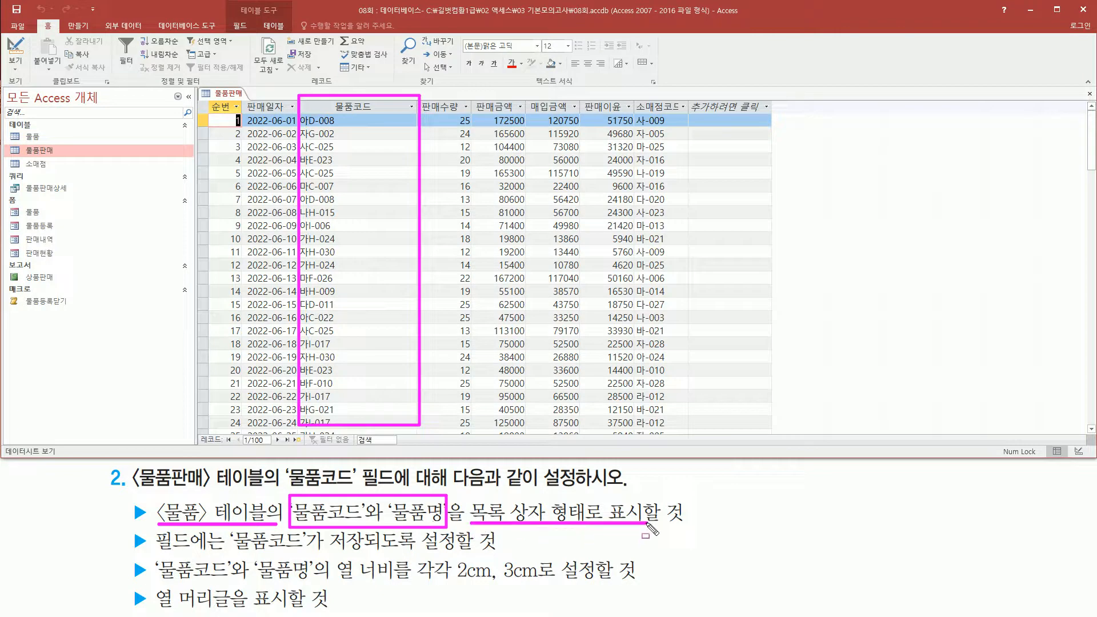
pyautogui.press('Escape')
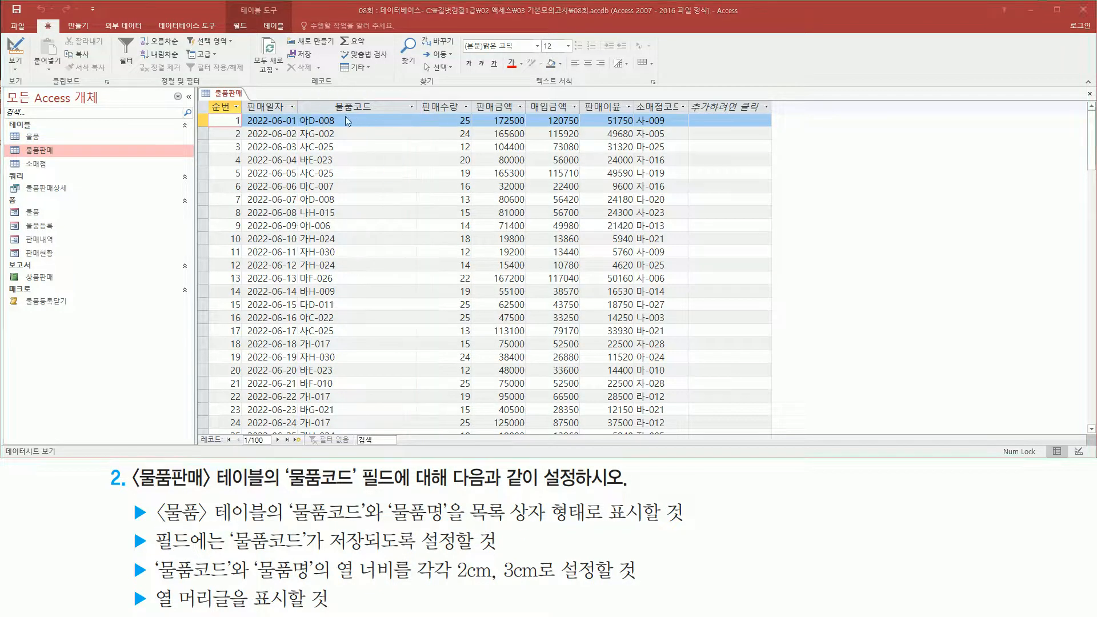
# - Examine how the 물품코드 cells of the first records currently accept entries, compared with the required list box form
pyautogui.click(354, 120)
pyautogui.click(357, 132)
pyautogui.click(366, 108)
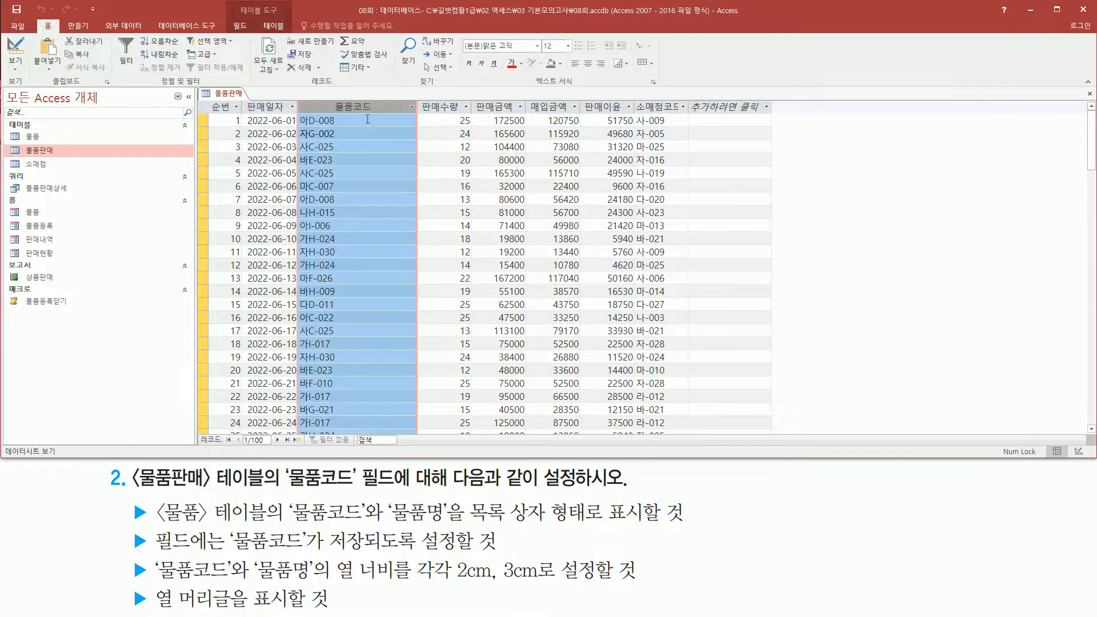
pyautogui.click(368, 134)
pyautogui.click(373, 121)
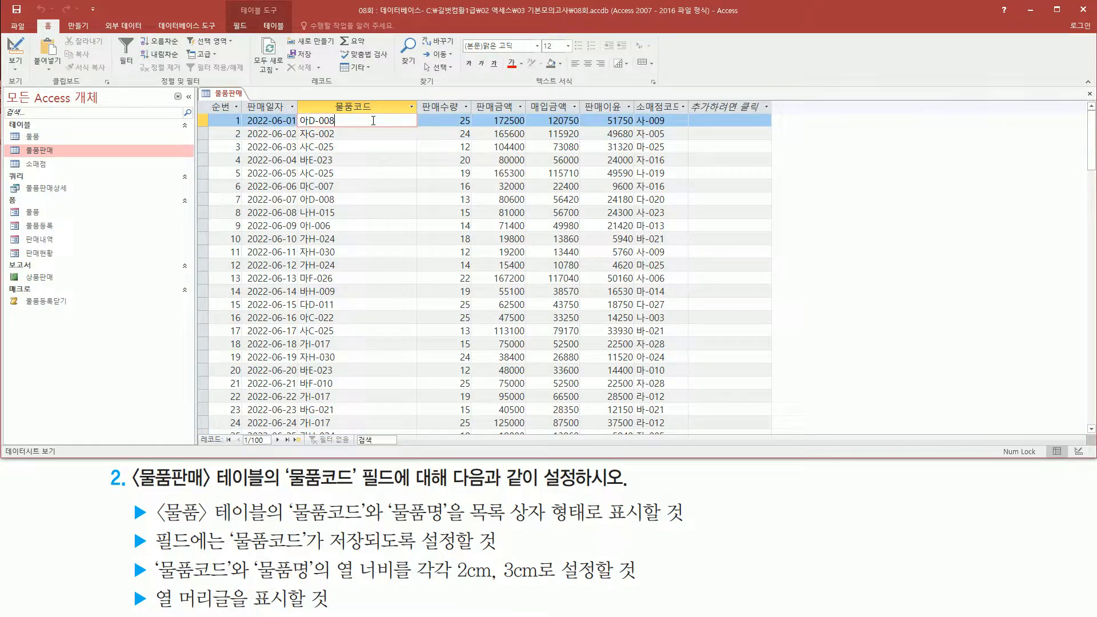
pyautogui.moveTo(467, 496); pyautogui.dragTo(590, 524)
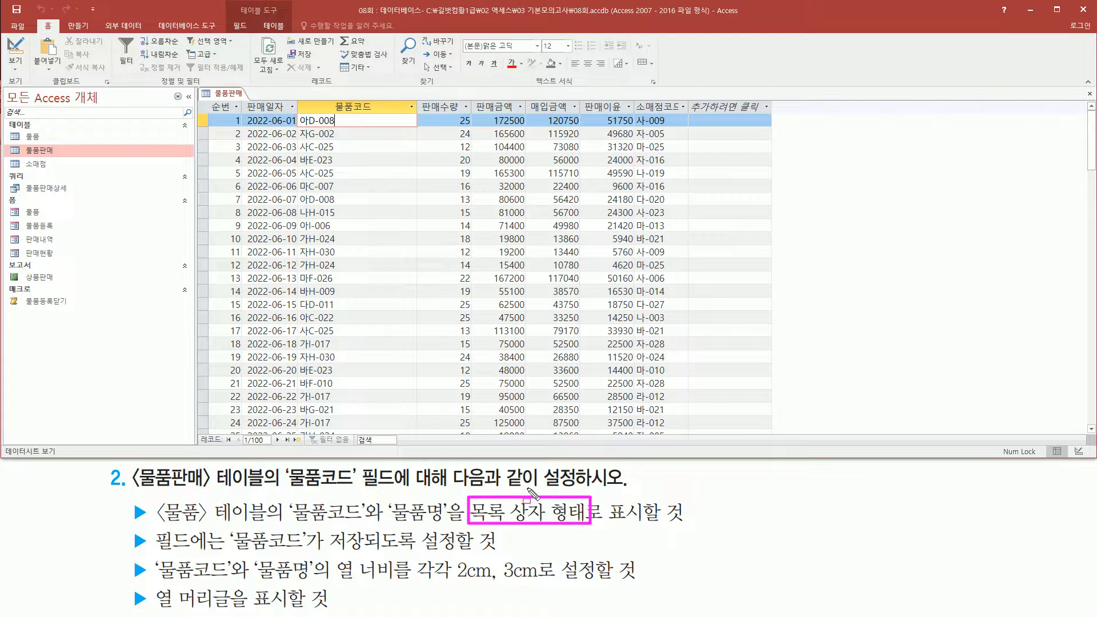
pyautogui.press('Escape')
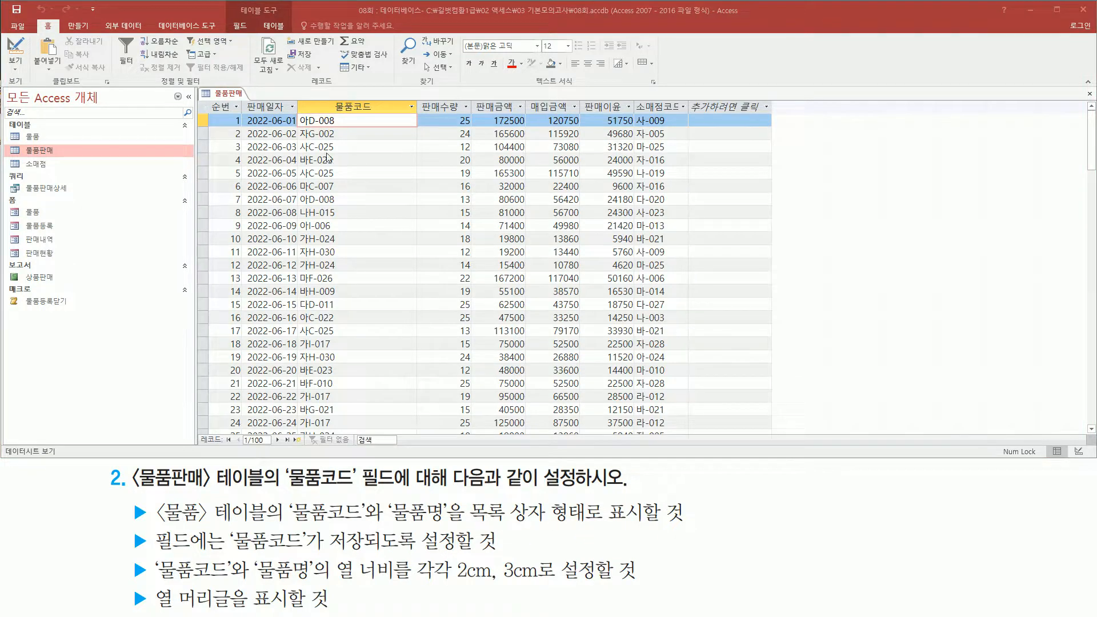
# - Switch the 물품판매 table to design view and select the 물품코드 field
pyautogui.rightClick(229, 97)
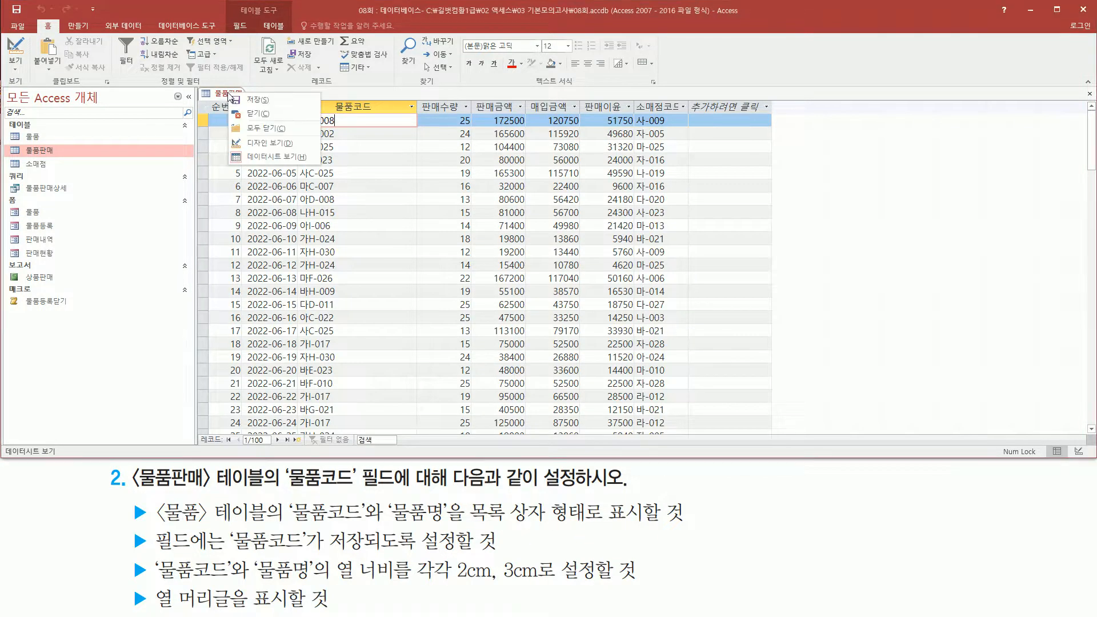
pyautogui.click(278, 143)
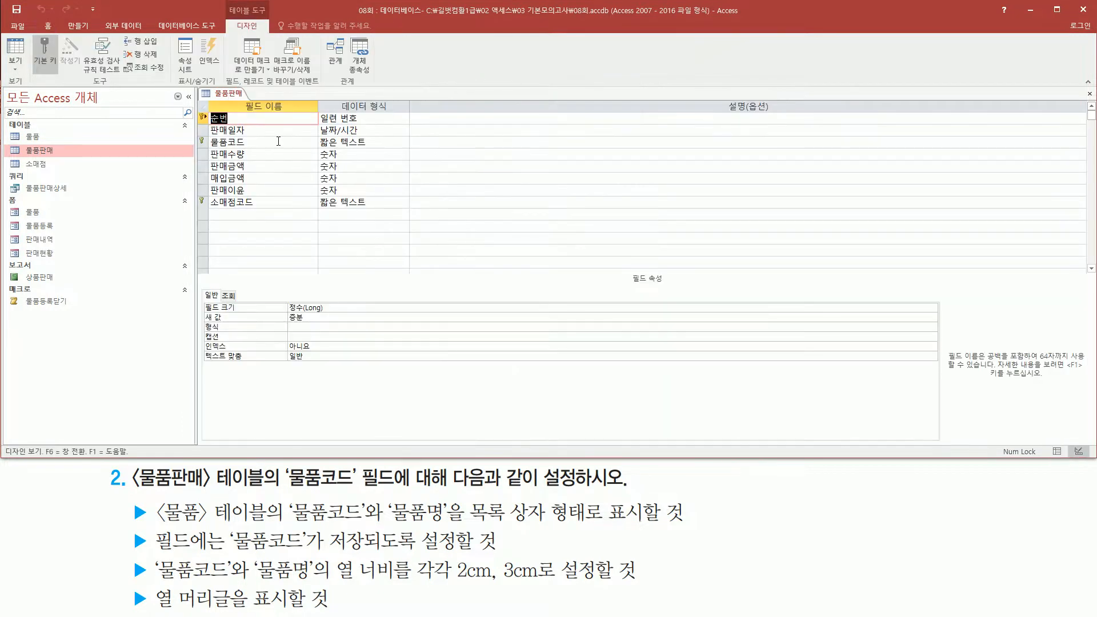
pyautogui.click(278, 141)
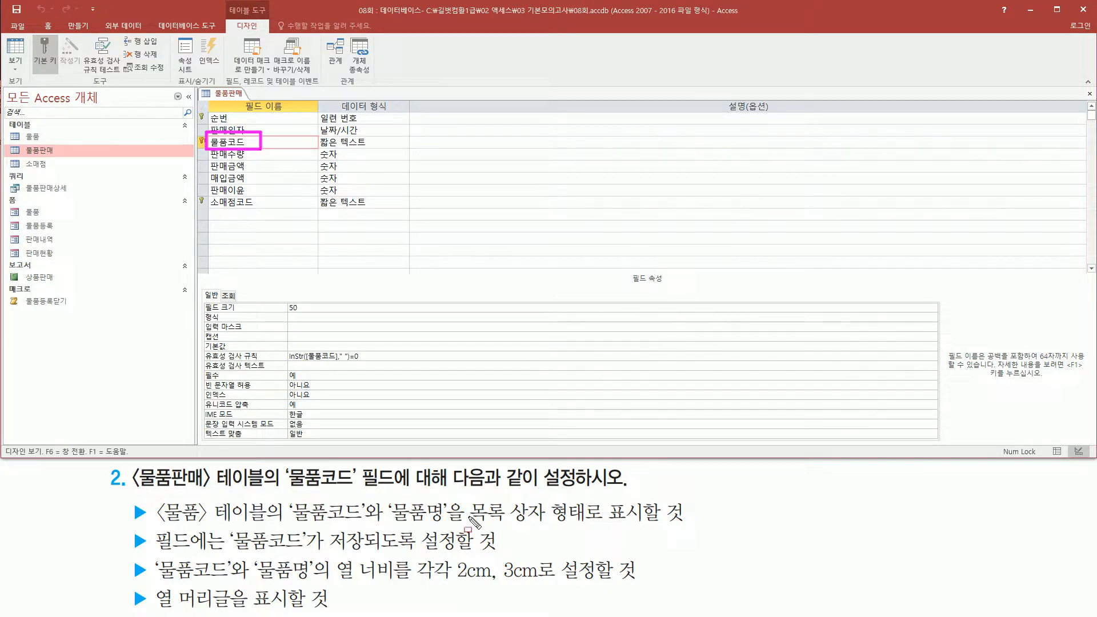
pyautogui.moveTo(468, 522); pyautogui.dragTo(594, 523)
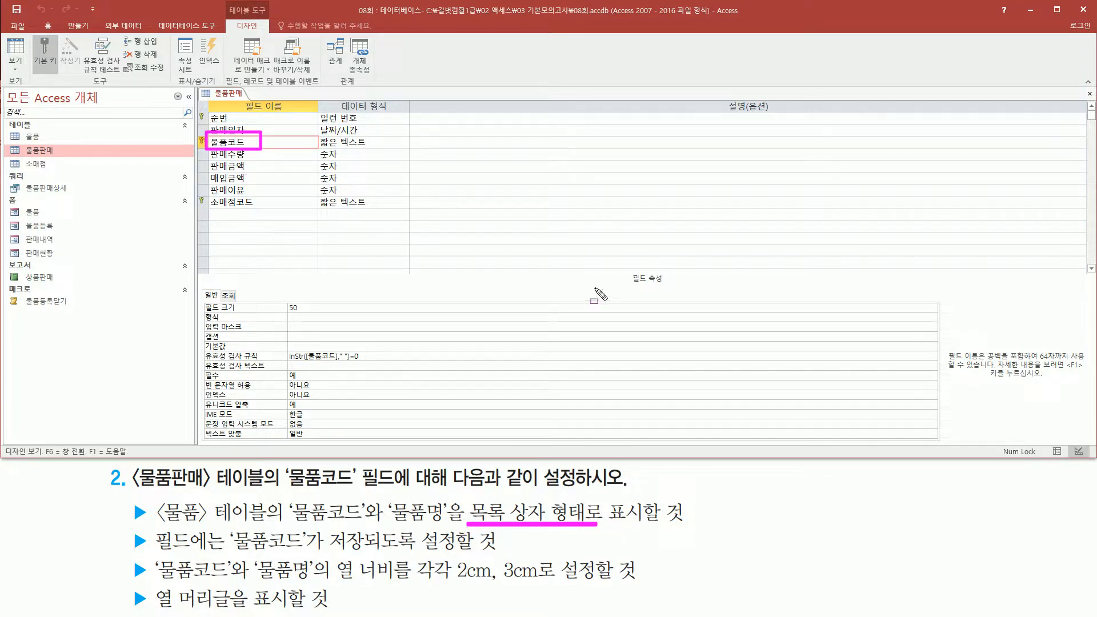
# - Set the 물품코드 field's lookup display control (컨트롤 표시) to 목록 상자
pyautogui.moveTo(220, 290); pyautogui.dragTo(238, 302)
pyautogui.press('Escape')
pyautogui.click(229, 295)
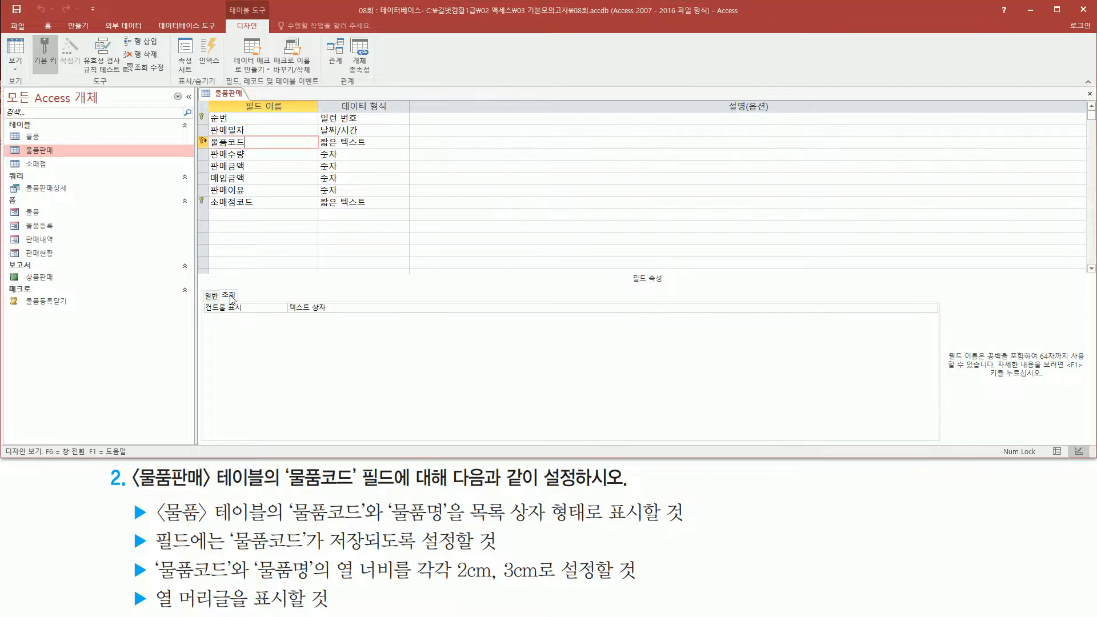
pyautogui.moveTo(289, 313); pyautogui.dragTo(341, 314)
pyautogui.press('Escape')
pyautogui.click(932, 308)
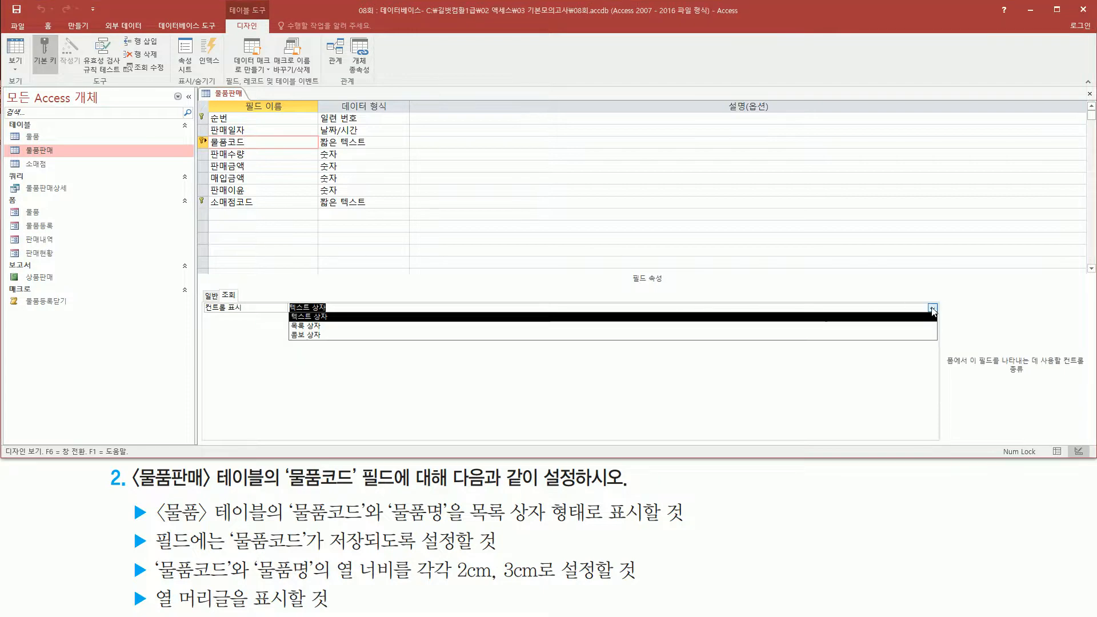
pyautogui.click(636, 326)
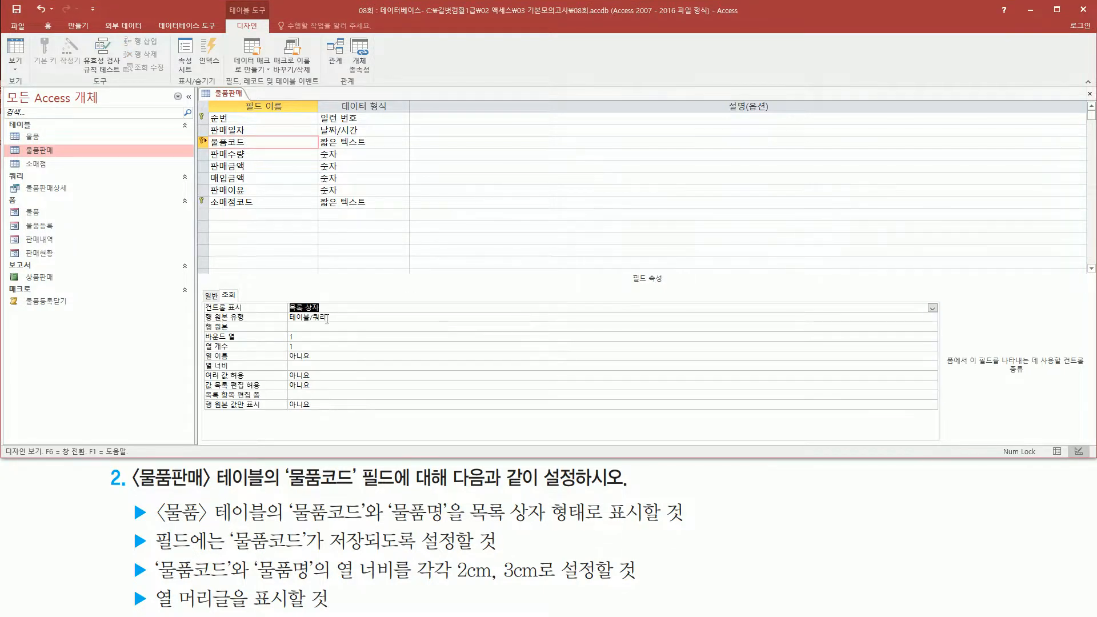
# - Open the query builder for the 물품코드 field's row source (행 원본)
pyautogui.moveTo(199, 297)
pyautogui.mouseDown()
pyautogui.moveTo(214, 308)
pyautogui.moveTo(347, 314)
pyautogui.mouseUp()
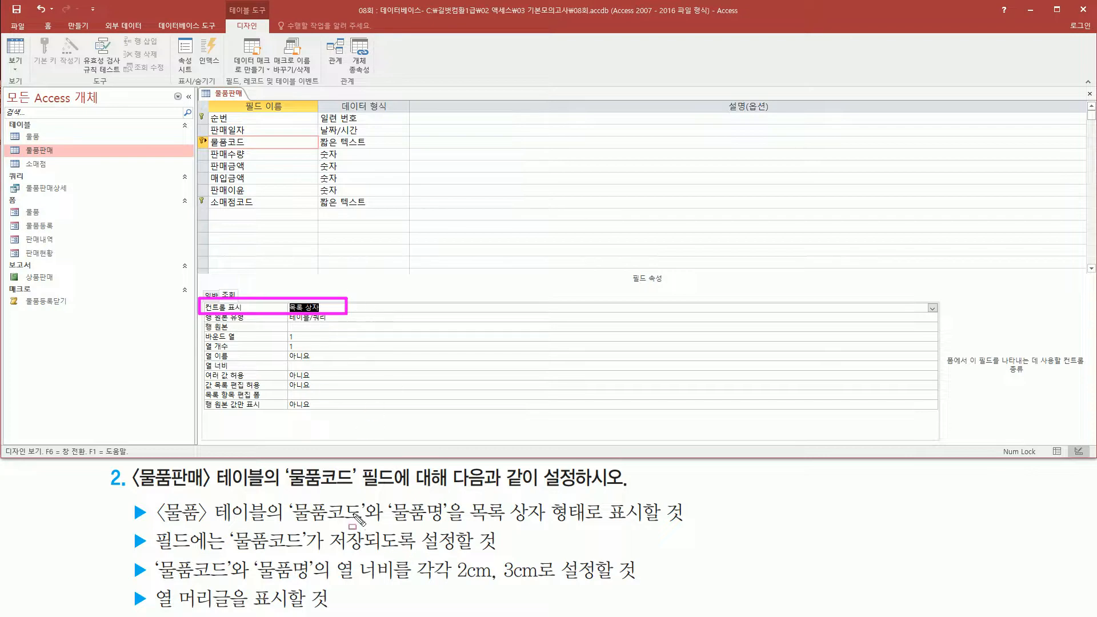
pyautogui.moveTo(155, 496)
pyautogui.mouseDown()
pyautogui.moveTo(272, 532)
pyautogui.moveTo(446, 524)
pyautogui.mouseUp()
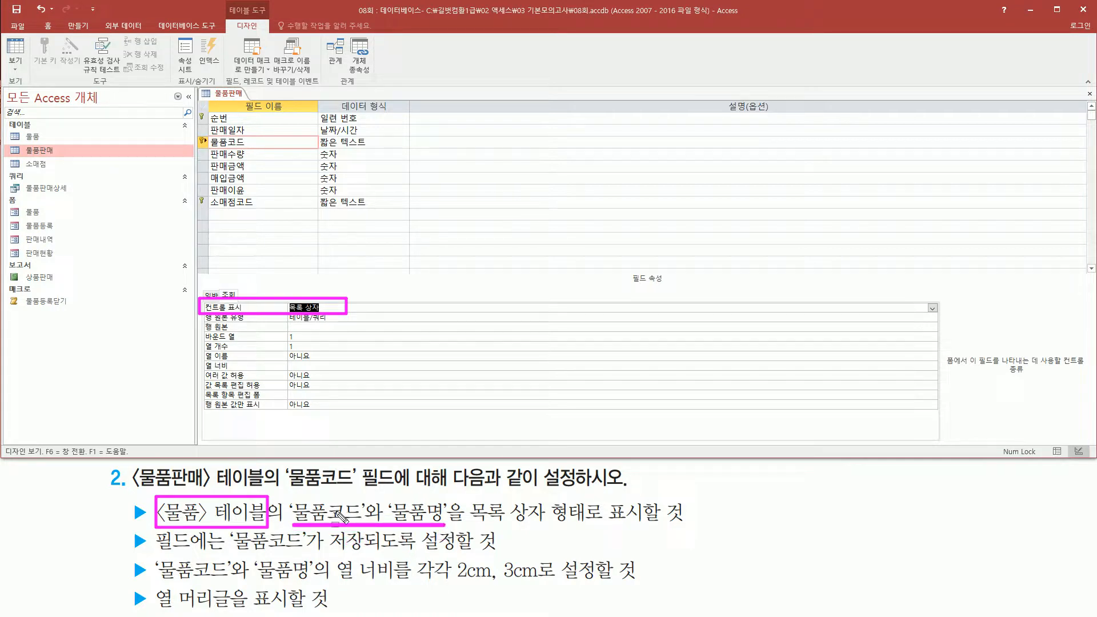
pyautogui.press('Escape')
pyautogui.hotkey('ctrl', '2')
pyautogui.moveTo(200, 318); pyautogui.dragTo(342, 319)
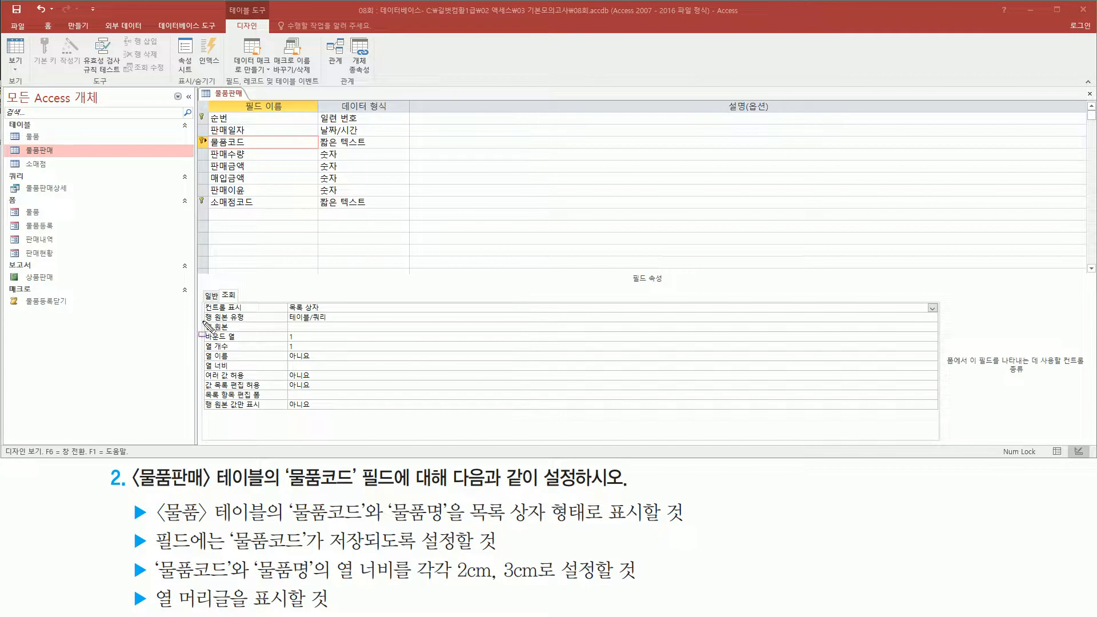
pyautogui.click(313, 327)
pyautogui.click(313, 327)
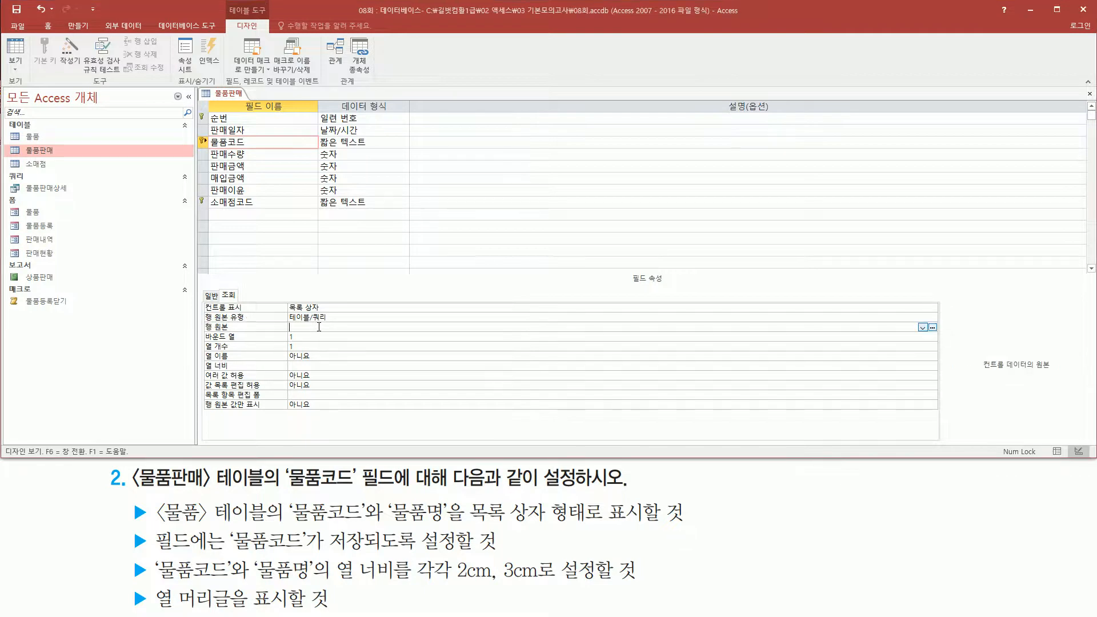
pyautogui.hotkey('ctrl', 'shift', 'd')
pyautogui.moveTo(923, 318); pyautogui.dragTo(941, 337)
pyautogui.press('Escape')
pyautogui.click(932, 329)
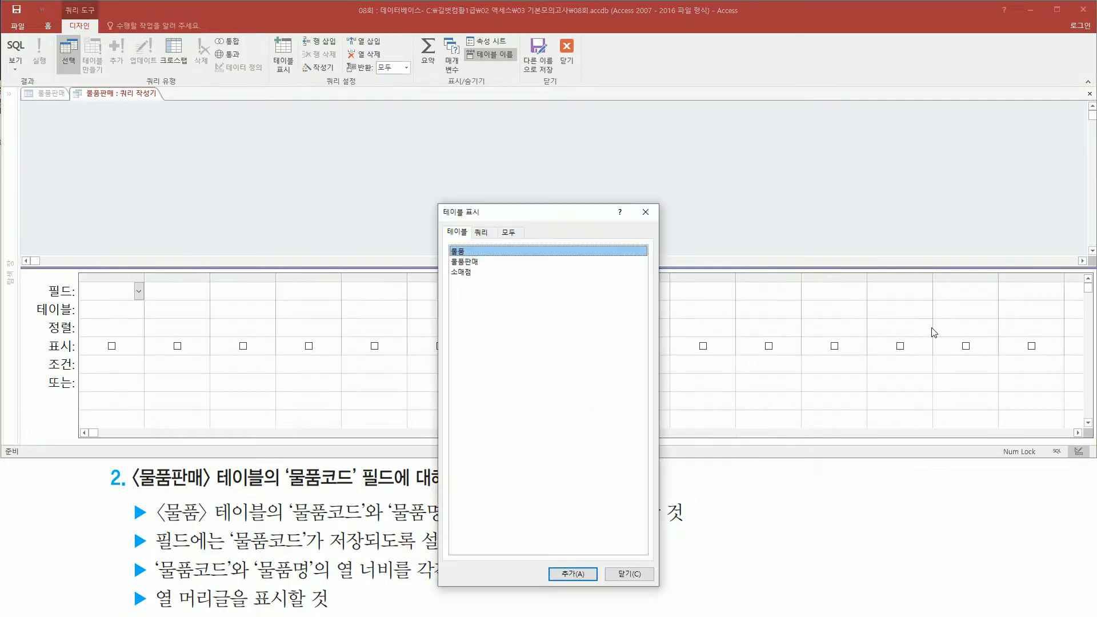
# - Add the 물품 table to the row source query and dismiss the table selection dialog
pyautogui.hotkey('ctrl', 'shift', 'd')
pyautogui.moveTo(81, 86); pyautogui.dragTo(167, 106)
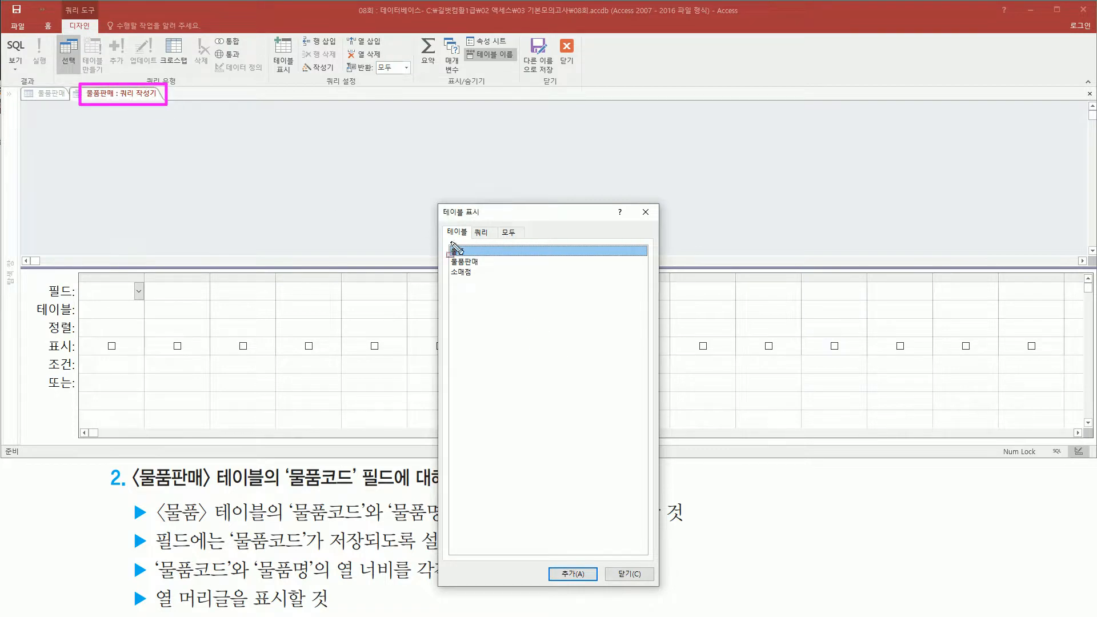
pyautogui.moveTo(445, 240); pyautogui.dragTo(473, 258)
pyautogui.press('Escape')
pyautogui.doubleClick(464, 254)
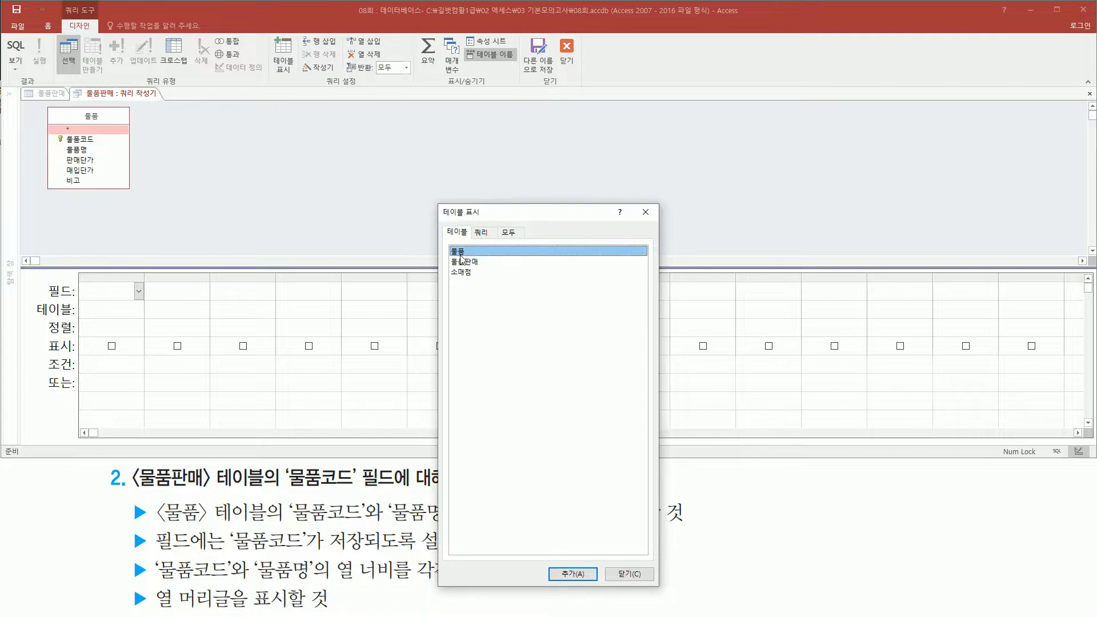
pyautogui.moveTo(43, 102)
pyautogui.mouseDown()
pyautogui.moveTo(66, 157)
pyautogui.moveTo(138, 193)
pyautogui.mouseUp()
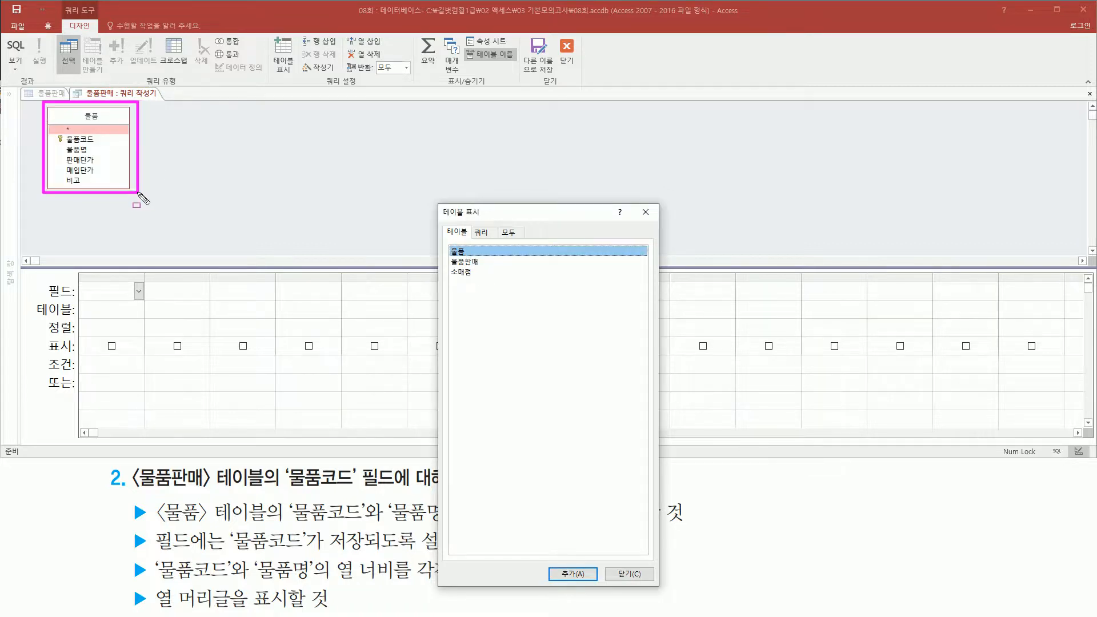
pyautogui.moveTo(634, 201); pyautogui.dragTo(658, 223)
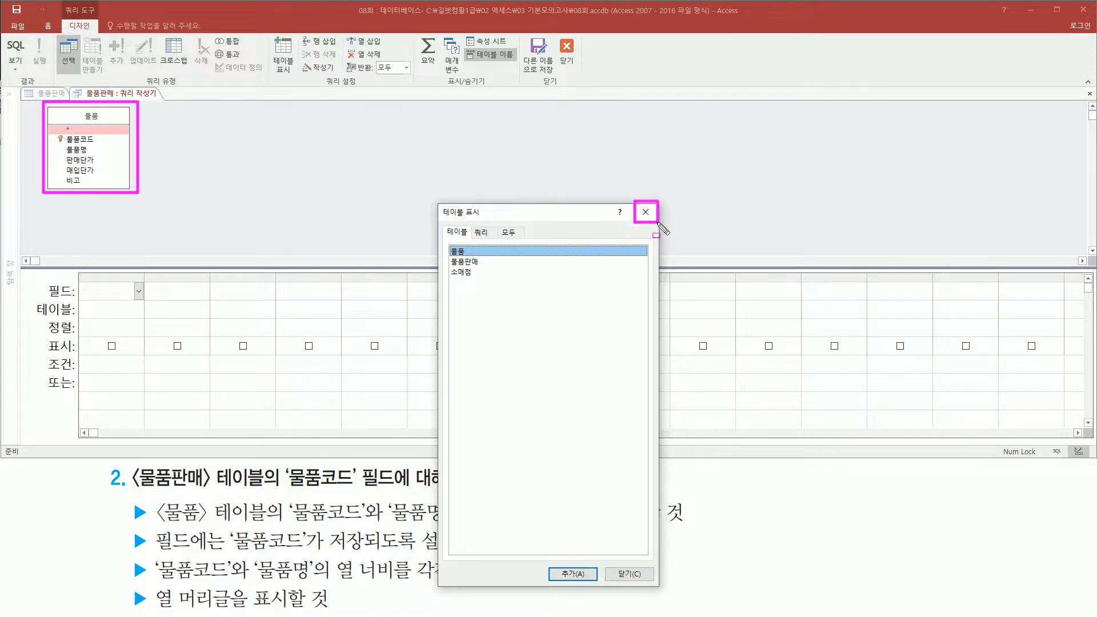
pyautogui.click(646, 212)
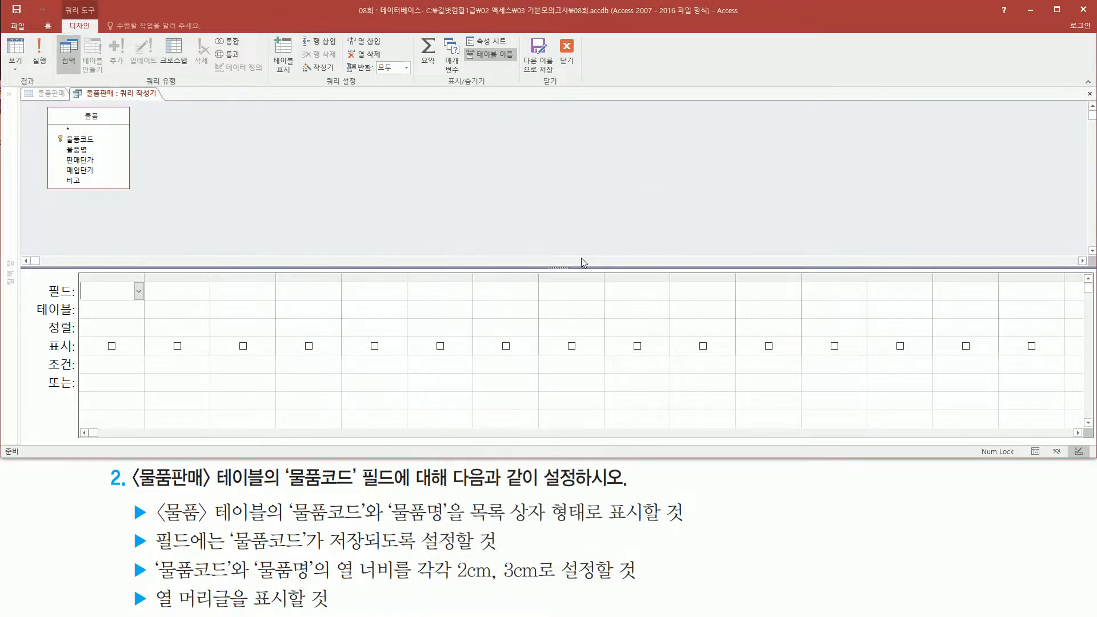
# - Add the 물품코드 and 물품명 fields of the 물품 table to the row source query, in that order
pyautogui.moveTo(289, 523); pyautogui.dragTo(444, 524)
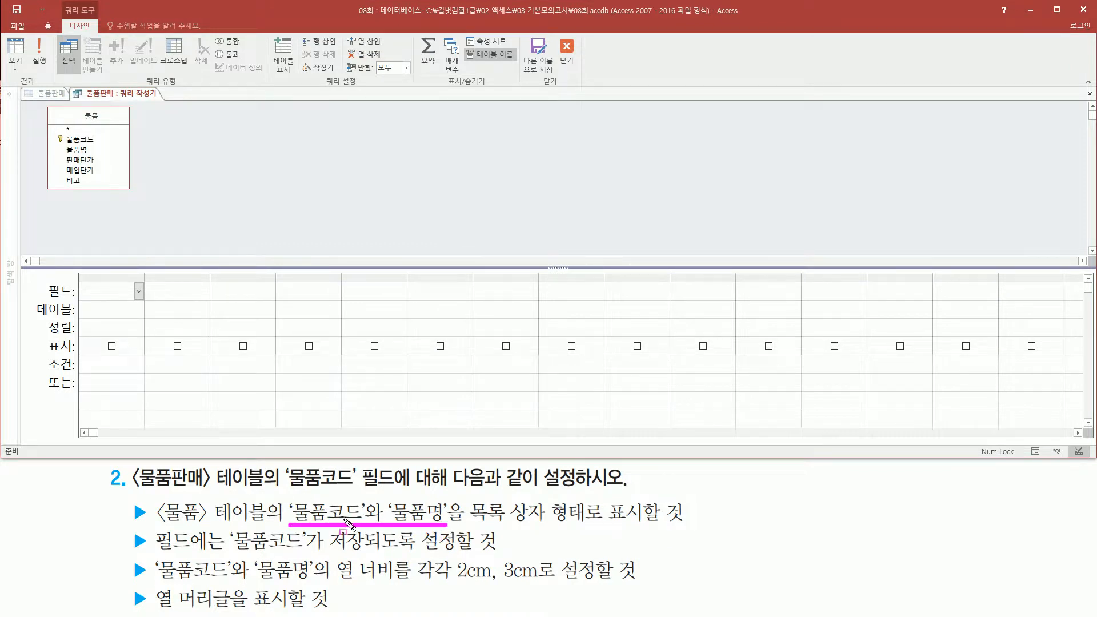
pyautogui.press('Escape')
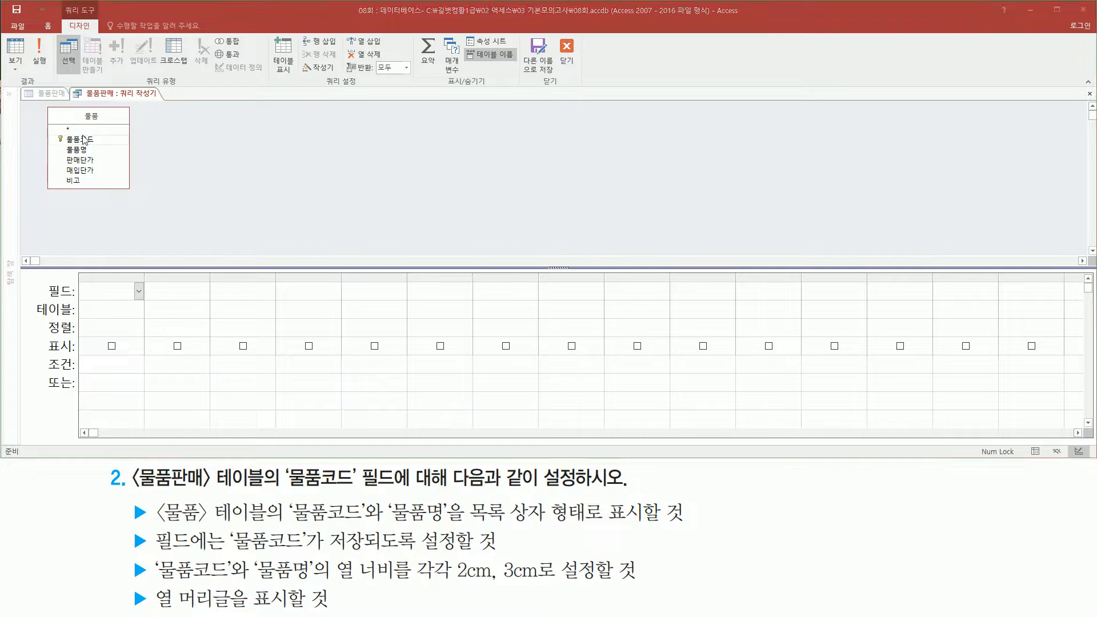
pyautogui.click(87, 141)
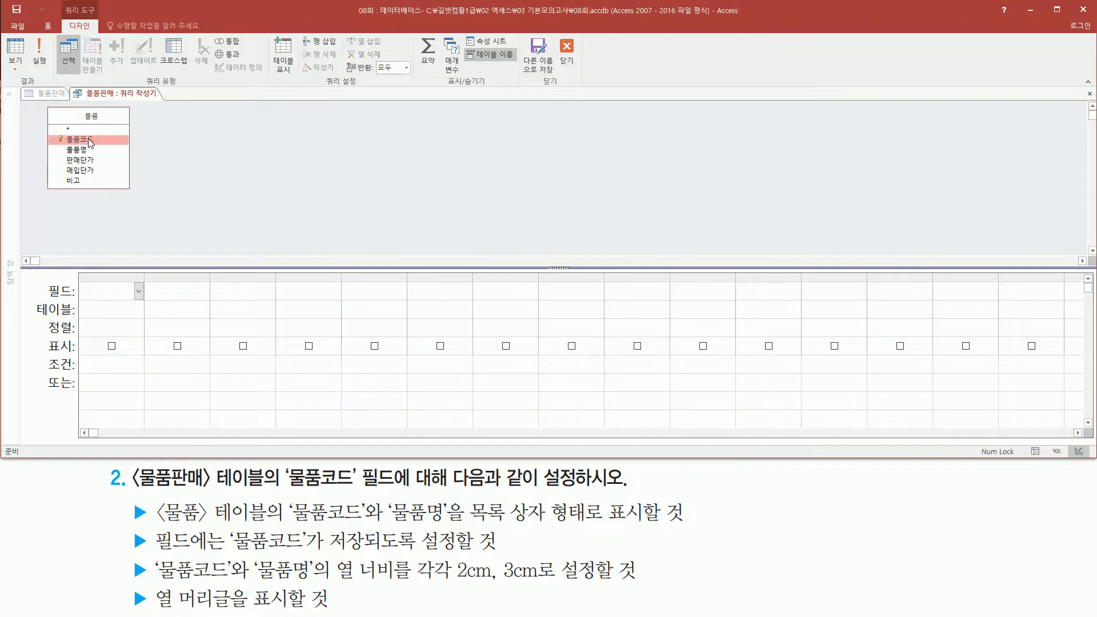
pyautogui.doubleClick(88, 142)
pyautogui.click(85, 152)
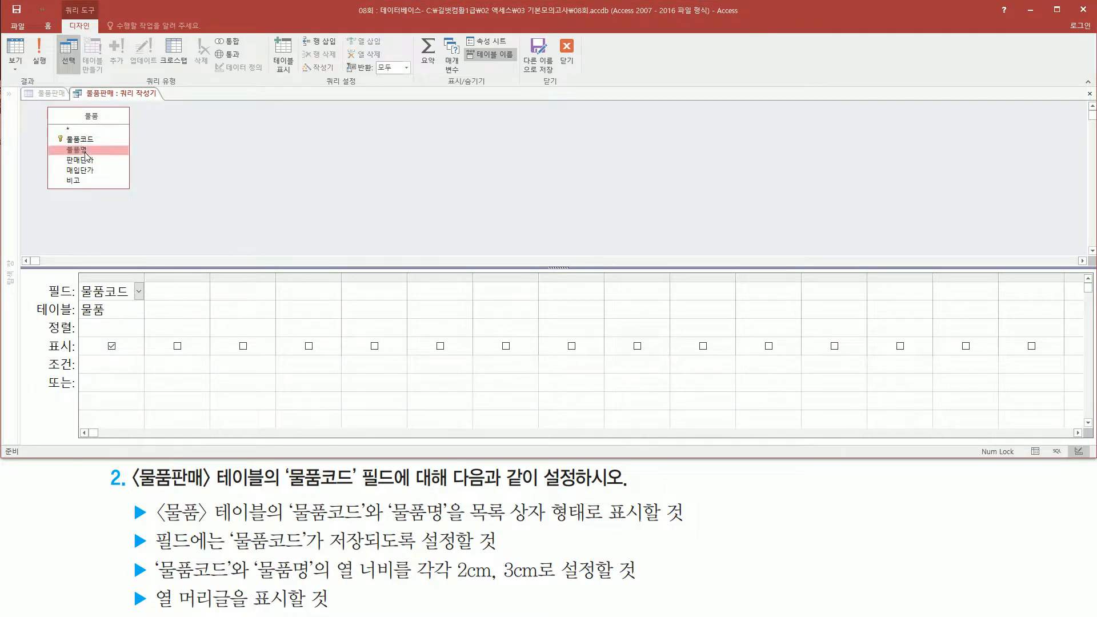
pyautogui.doubleClick(85, 151)
pyautogui.moveTo(72, 270)
pyautogui.mouseDown()
pyautogui.moveTo(117, 325)
pyautogui.moveTo(212, 325)
pyautogui.mouseUp()
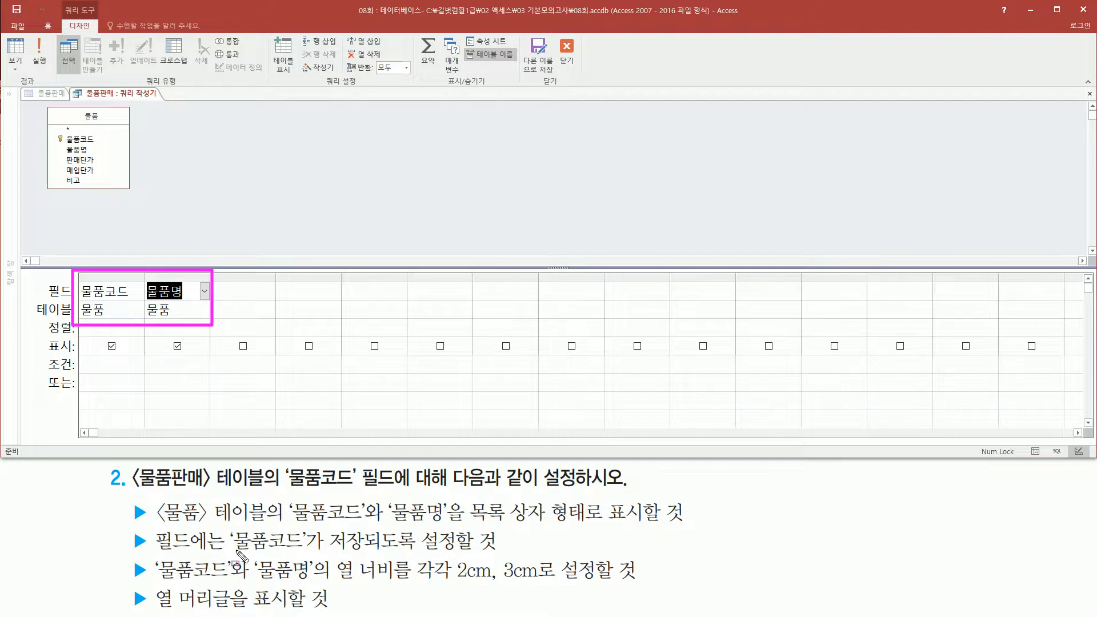
pyautogui.moveTo(230, 550); pyautogui.dragTo(500, 552)
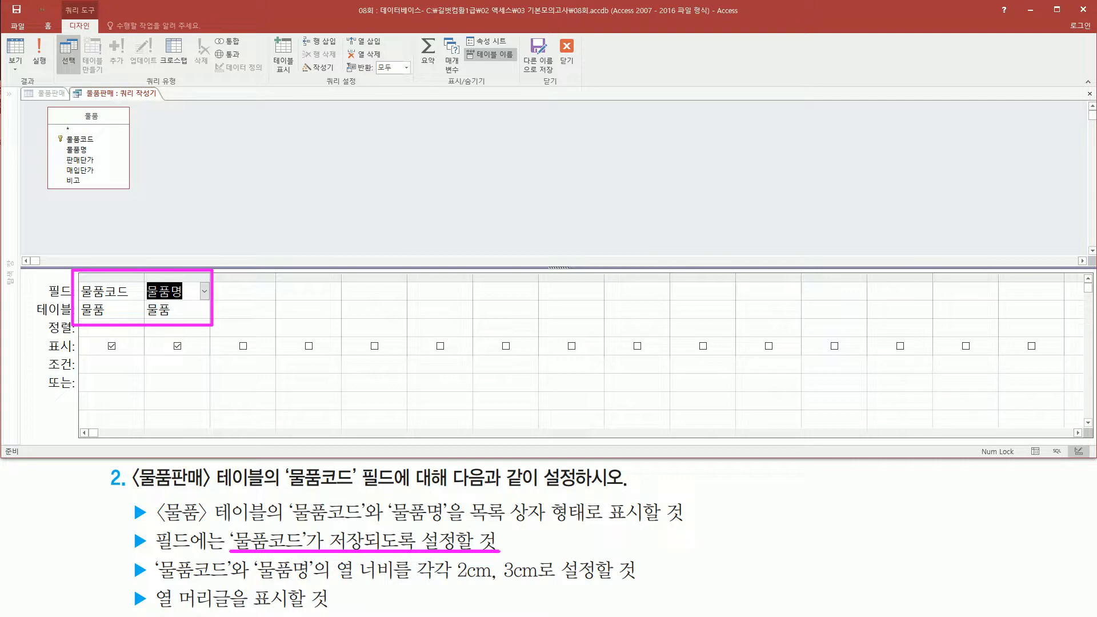
pyautogui.moveTo(113, 239); pyautogui.dragTo(103, 275)
pyautogui.moveTo(152, 278)
pyautogui.mouseDown()
pyautogui.moveTo(175, 251)
pyautogui.moveTo(164, 267)
pyautogui.moveTo(186, 264)
pyautogui.mouseUp()
pyautogui.press('Escape')
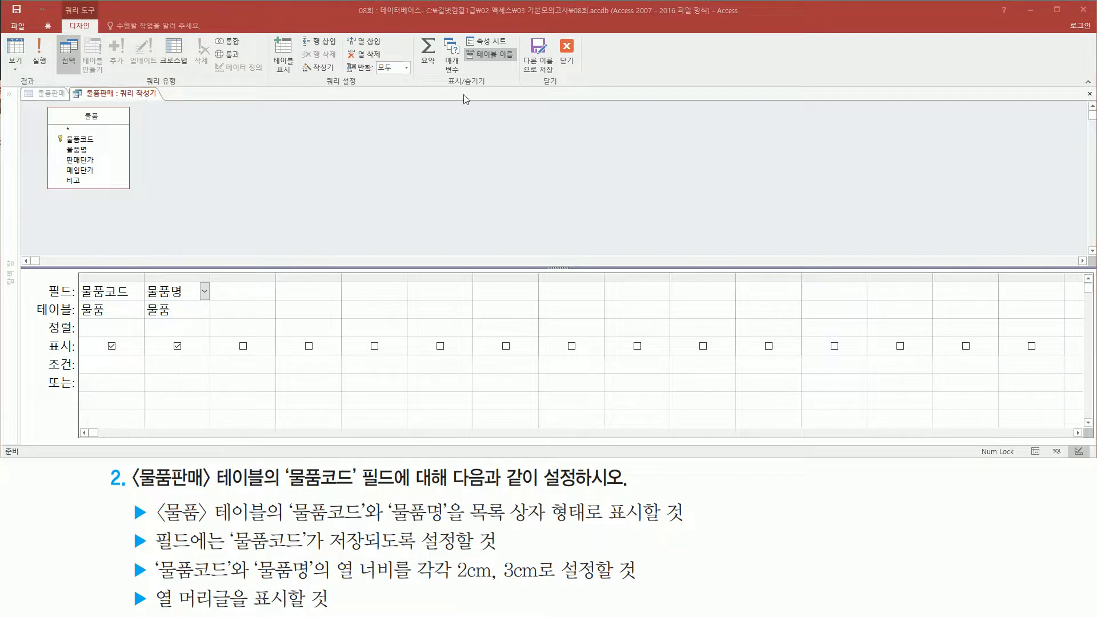
# - Close the query builder and save the SQL statement to the 물품코드 field's row source (행 원본)
pyautogui.moveTo(555, 36); pyautogui.dragTo(587, 80)
pyautogui.press('Escape')
pyautogui.click(566, 55)
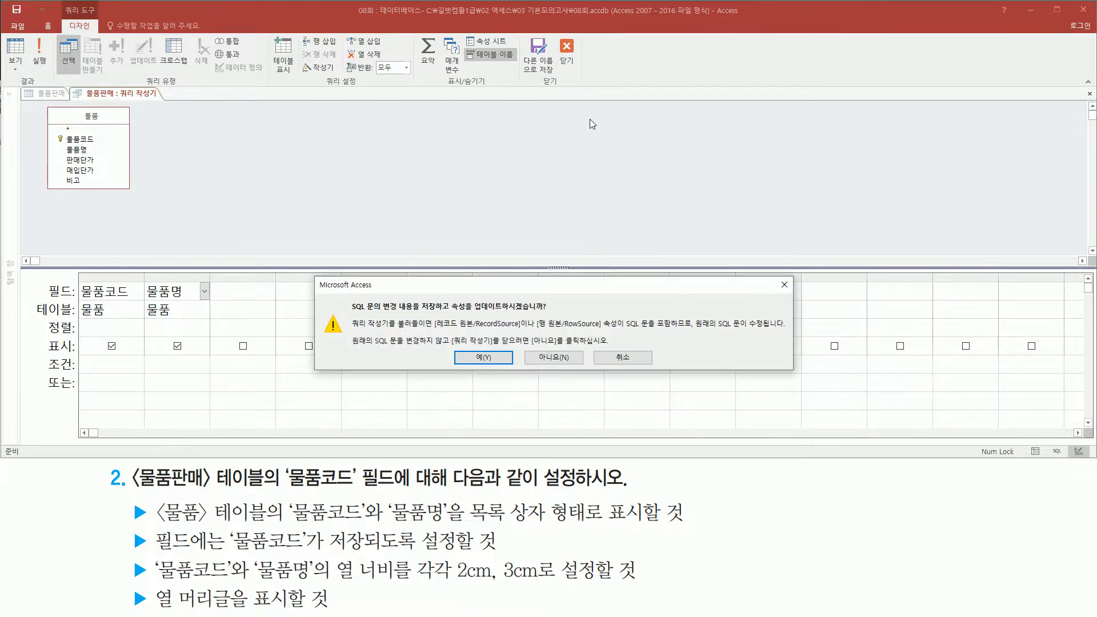
pyautogui.moveTo(473, 311); pyautogui.dragTo(548, 312)
pyautogui.moveTo(464, 342); pyautogui.dragTo(528, 381)
pyautogui.press('Escape')
pyautogui.click(494, 358)
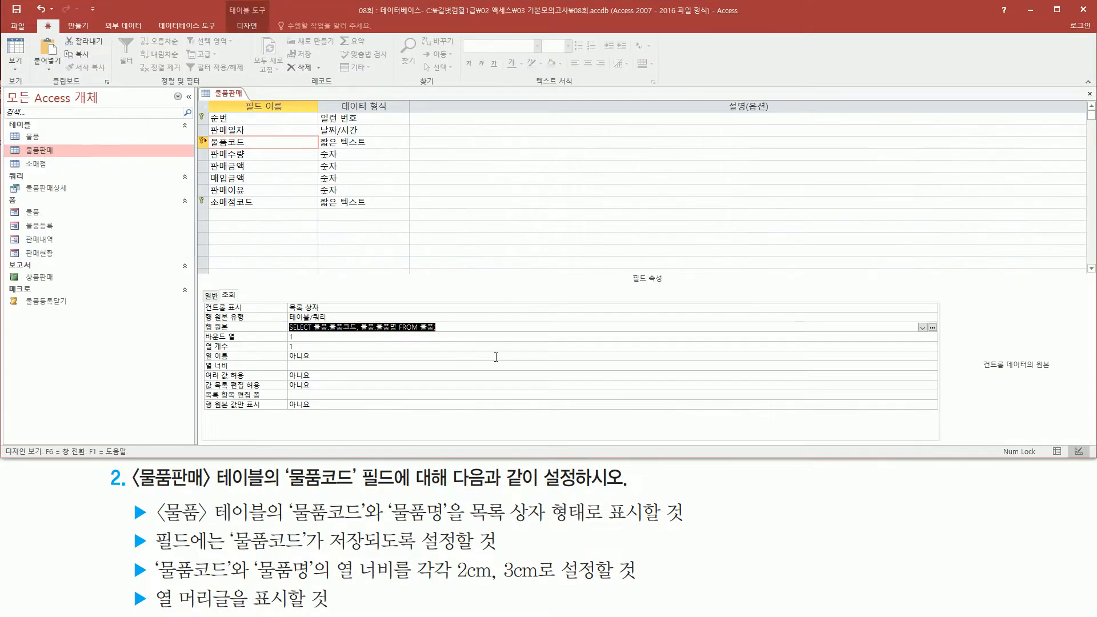
pyautogui.moveTo(200, 317)
pyautogui.mouseDown()
pyautogui.moveTo(232, 339)
pyautogui.moveTo(453, 343)
pyautogui.mouseUp()
pyautogui.moveTo(284, 328); pyautogui.dragTo(299, 345)
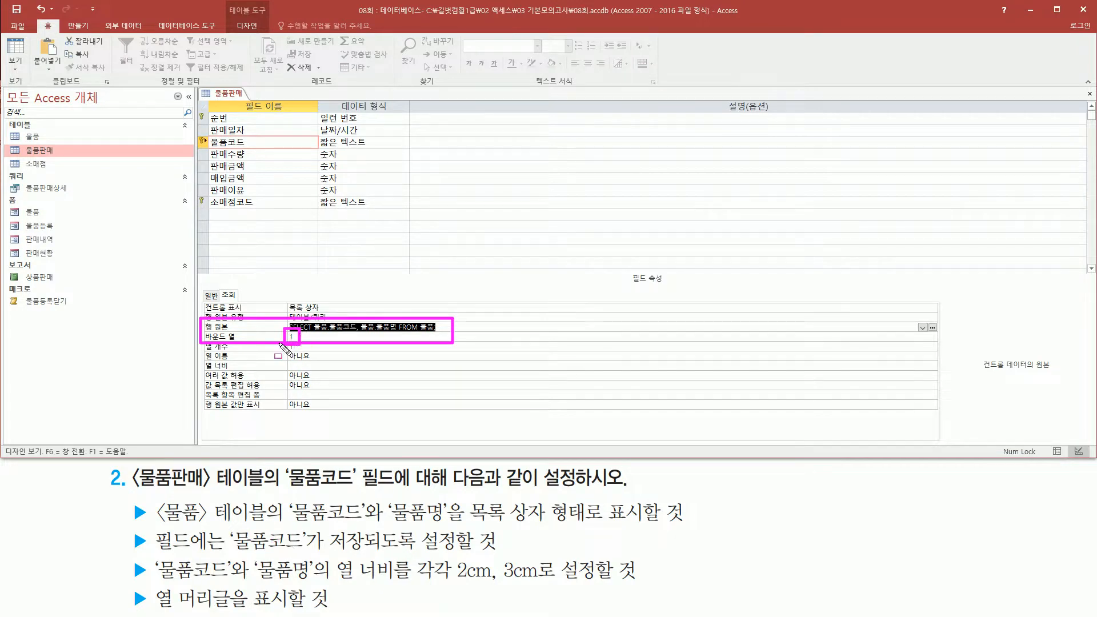
pyautogui.press('e')
# - Set the 물품코드 field's lookup column count (열 개수) to 2
pyautogui.moveTo(200, 353); pyautogui.dragTo(305, 354)
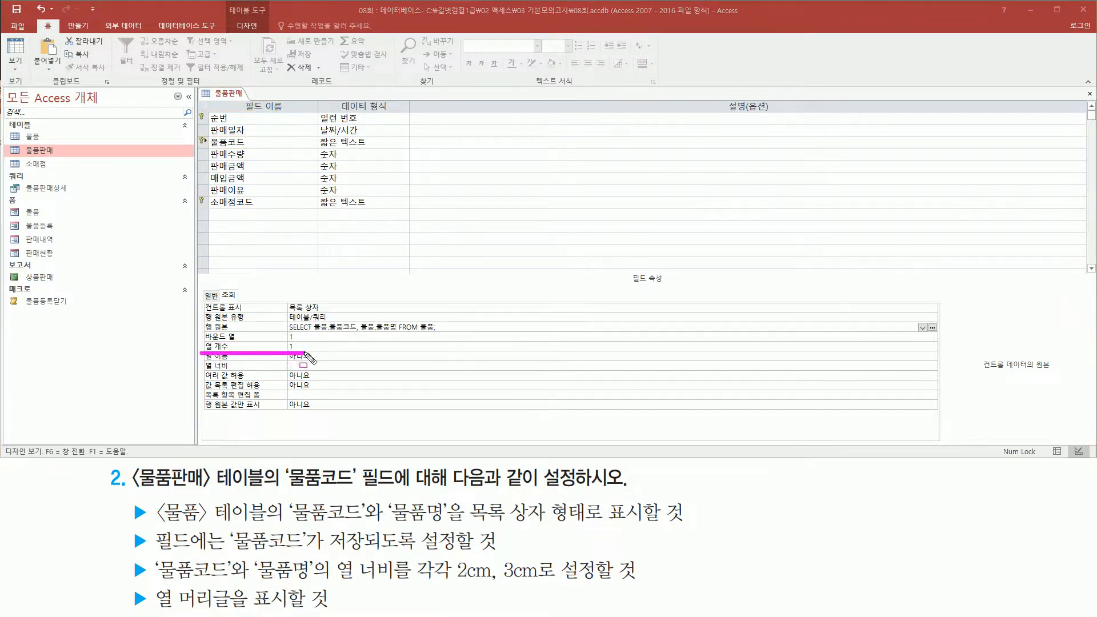
pyautogui.press('e')
pyautogui.click(326, 345)
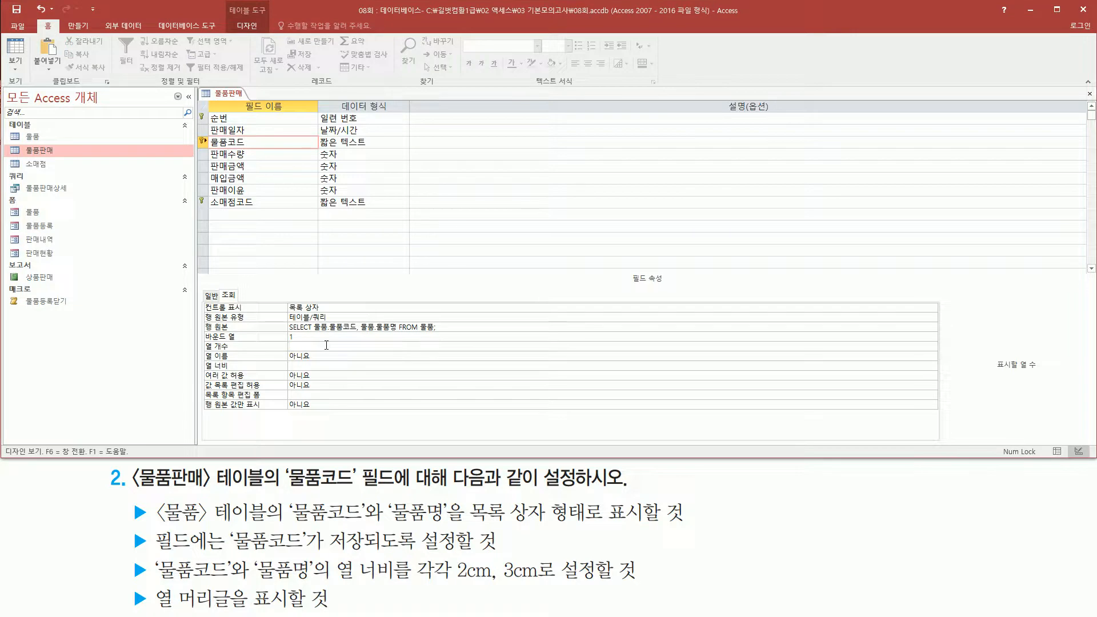
pyautogui.hotkey('ctrl', 'shift', 'd')
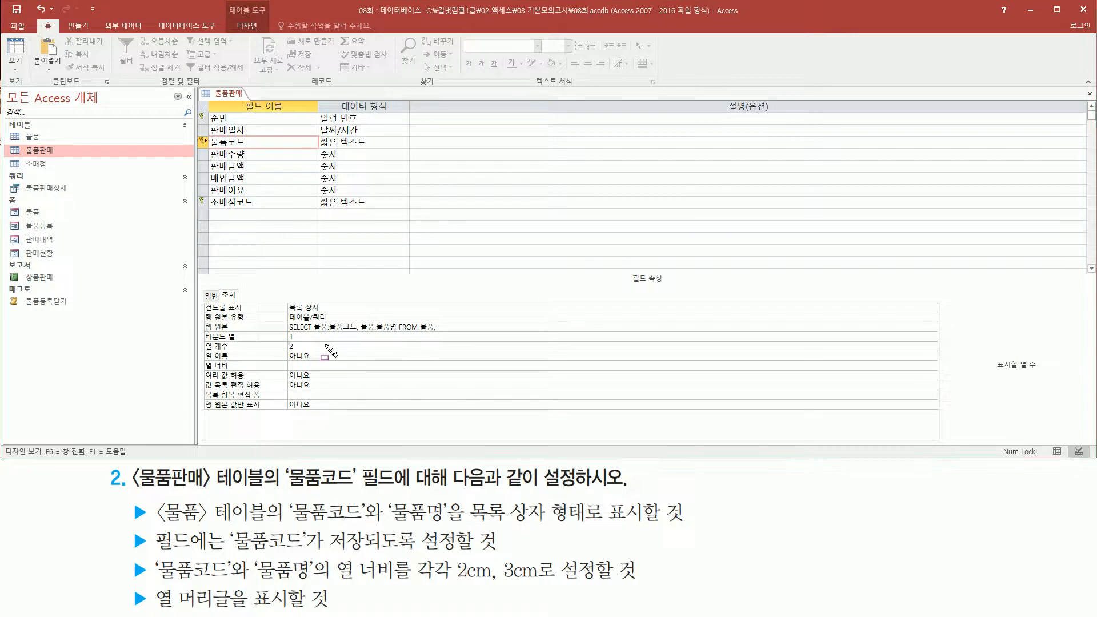
pyautogui.press('f')
pyautogui.moveTo(200, 339); pyautogui.dragTo(309, 355)
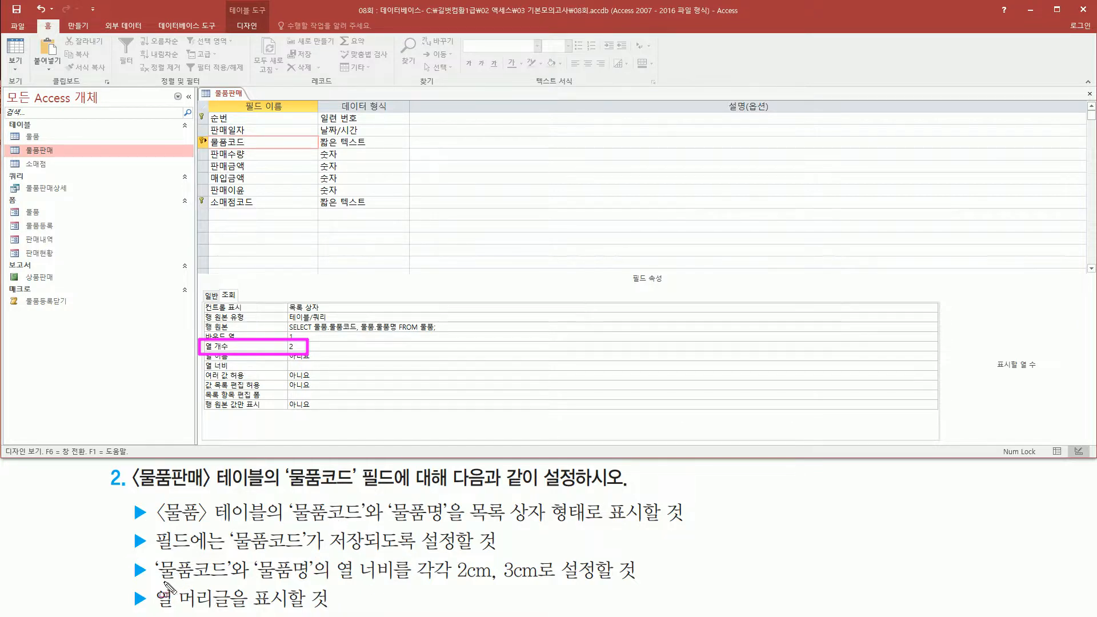
# - Set the 물품코드 lookup's column widths (열 너비) to 2cm and 3cm
pyautogui.moveTo(160, 581); pyautogui.dragTo(554, 582)
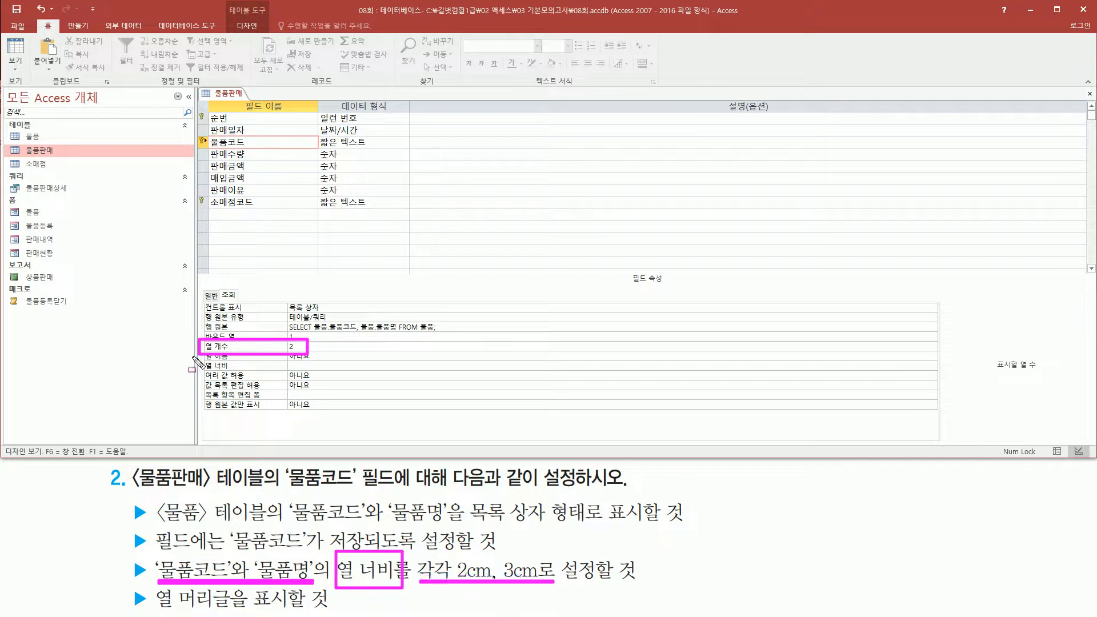
pyautogui.moveTo(201, 370); pyautogui.dragTo(333, 371)
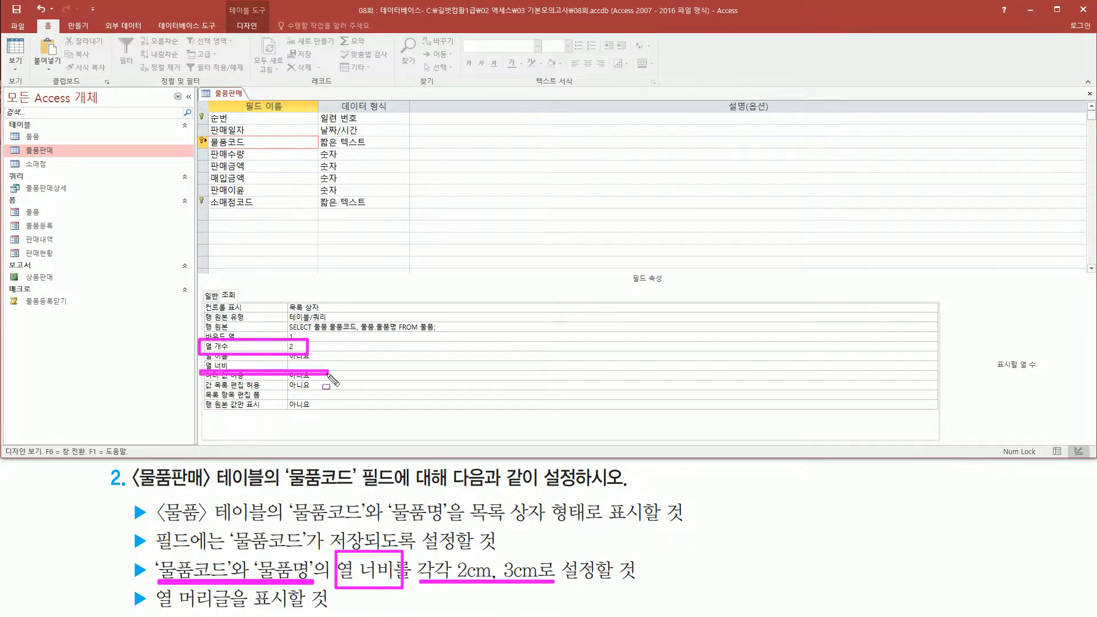
pyautogui.click(328, 365)
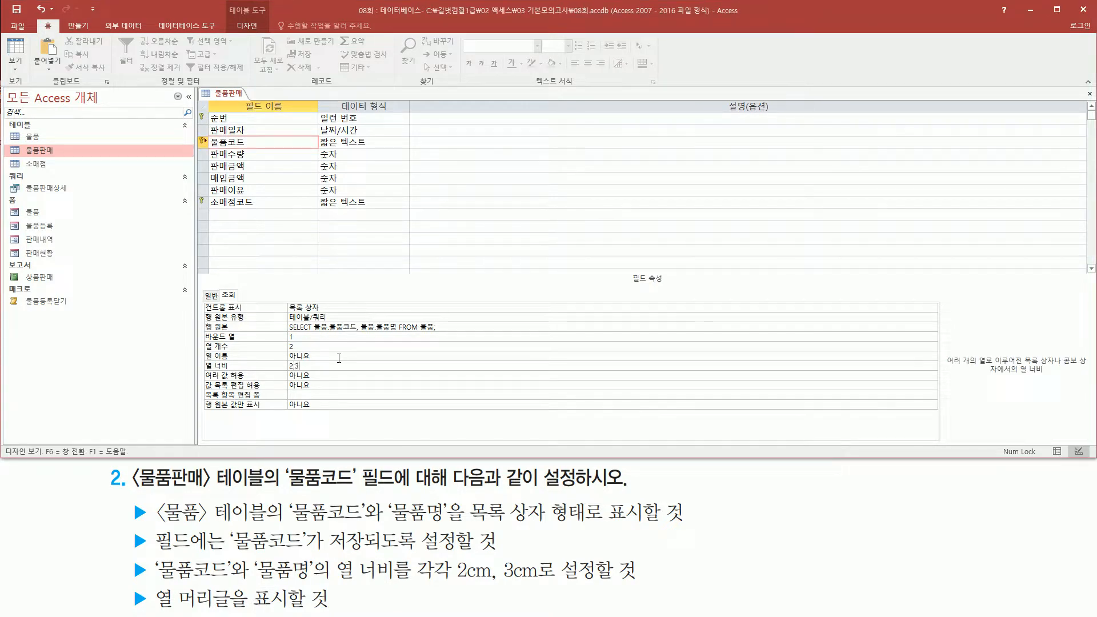
pyautogui.moveTo(455, 579); pyautogui.dragTo(551, 579)
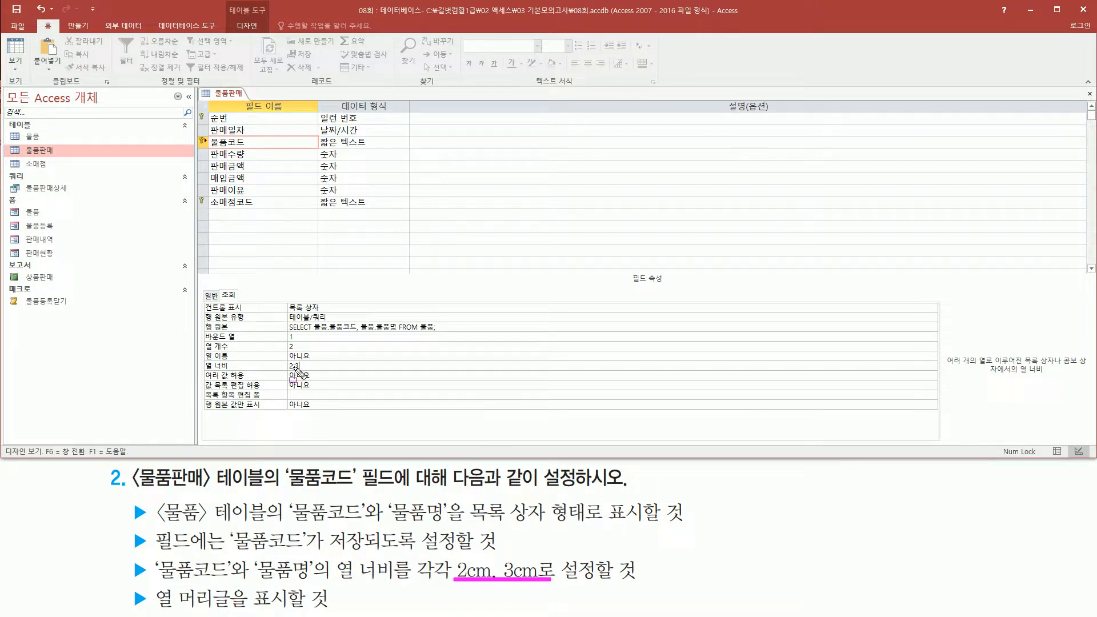
pyautogui.press('Escape')
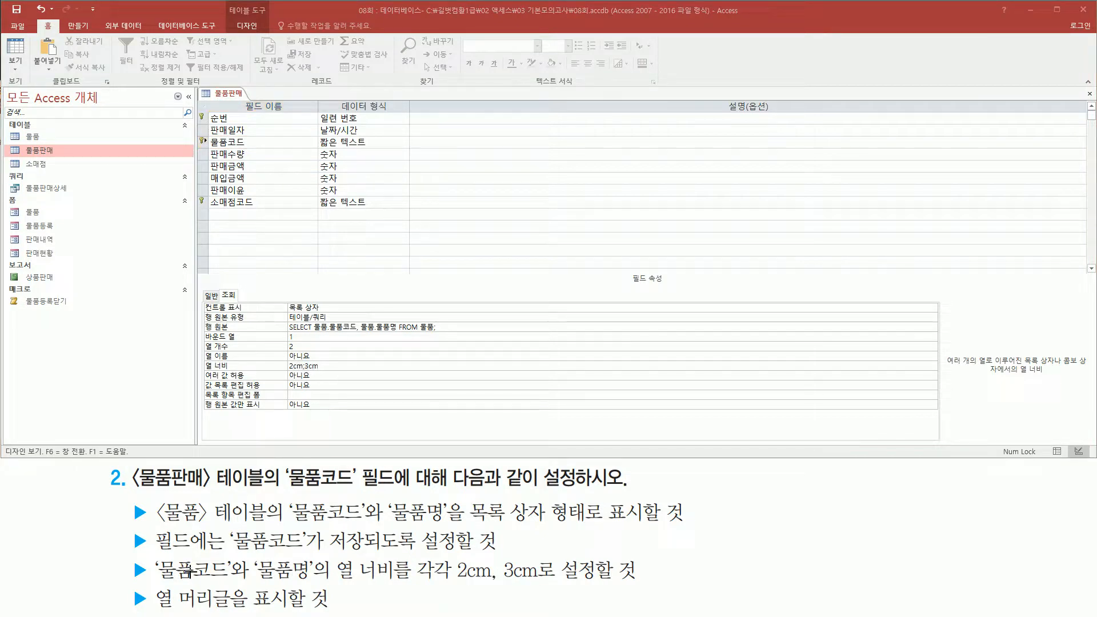
# - Turn on column headings for the 물품코드 lookup by setting 열 이름 to 예
pyautogui.moveTo(151, 583)
pyautogui.mouseDown()
pyautogui.moveTo(163, 597)
pyautogui.moveTo(345, 613)
pyautogui.mouseUp()
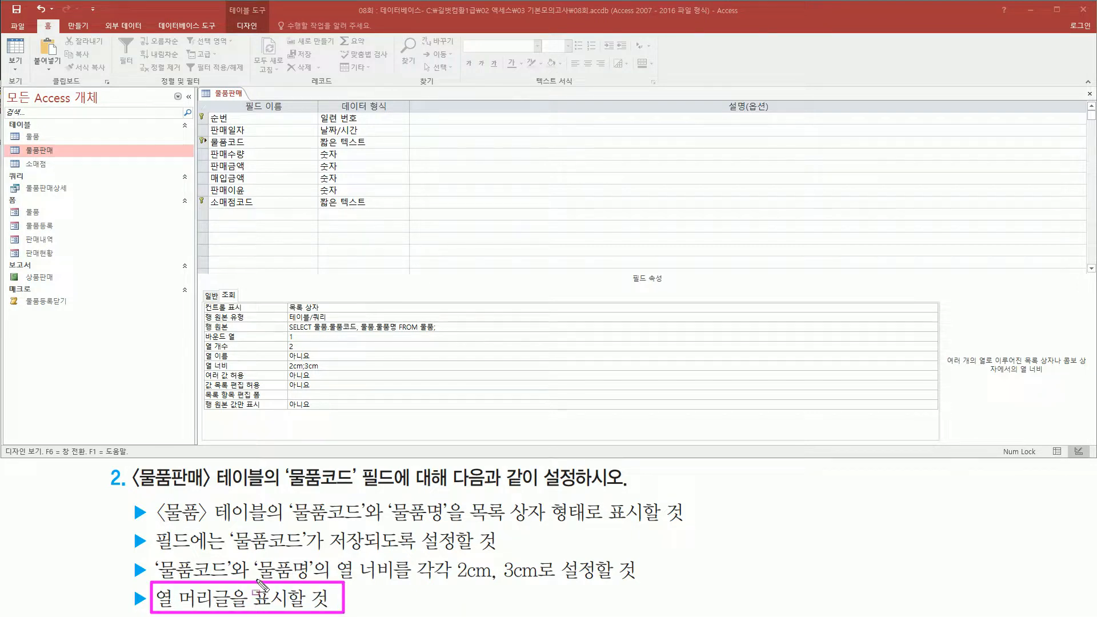
pyautogui.moveTo(199, 350)
pyautogui.mouseDown()
pyautogui.moveTo(239, 365)
pyautogui.moveTo(314, 362)
pyautogui.mouseUp()
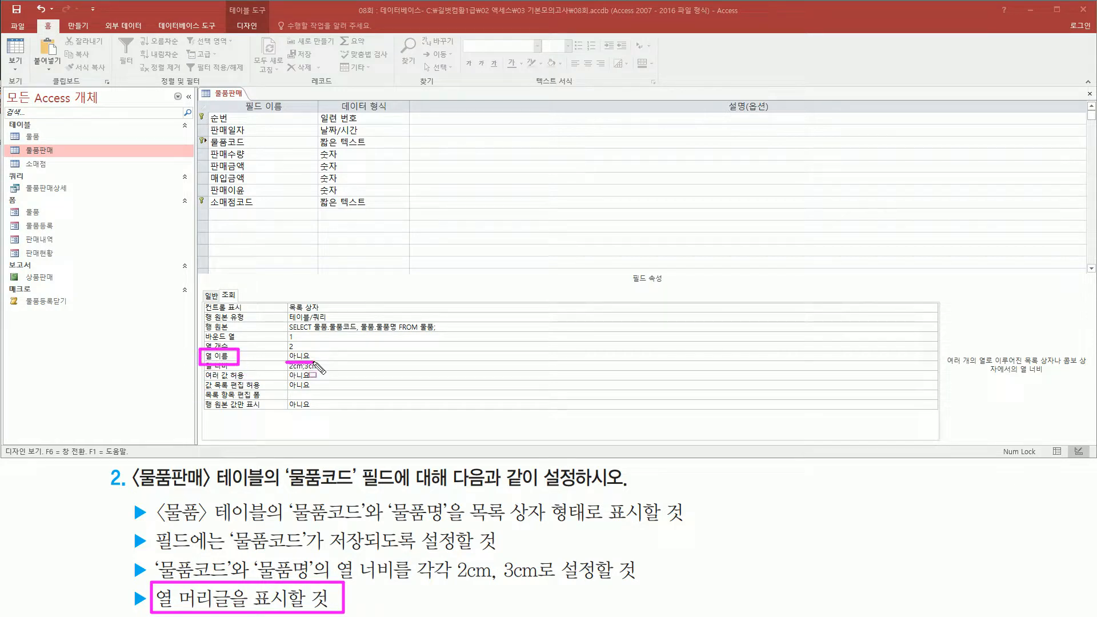
pyautogui.doubleClick(288, 357)
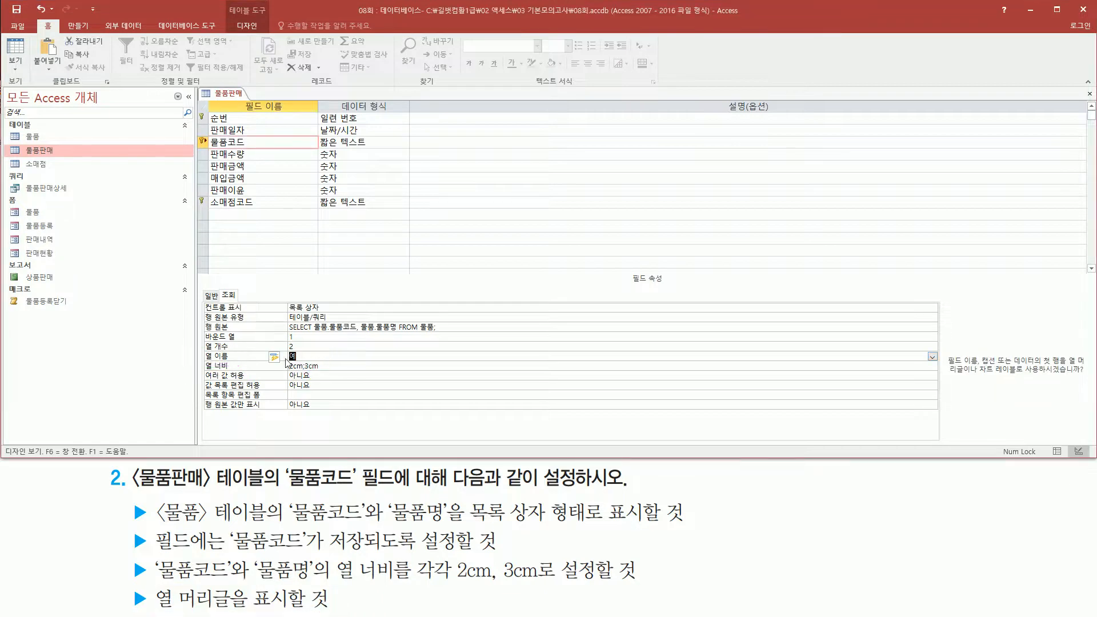
pyautogui.moveTo(201, 346); pyautogui.dragTo(340, 364)
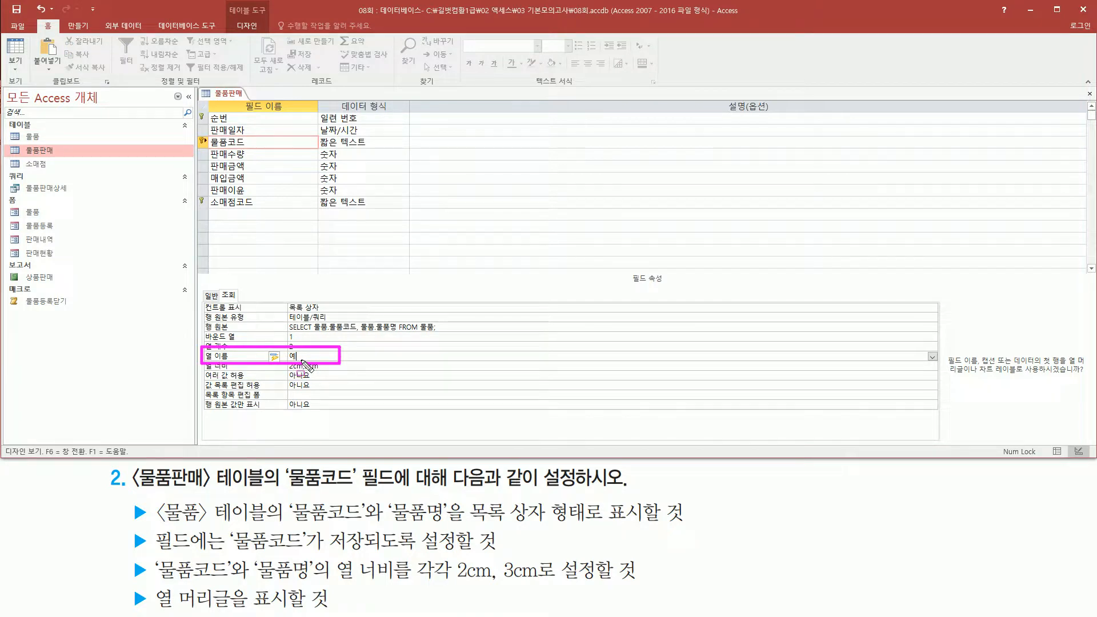
pyautogui.press('Escape')
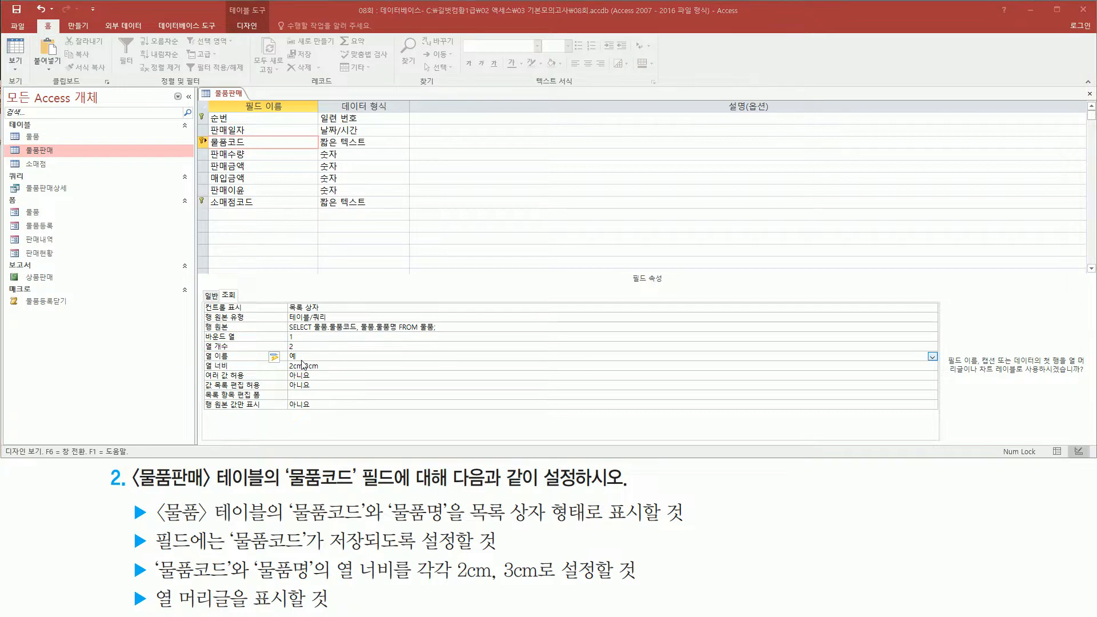
# - Save the 물품판매 table's design and switch it to datasheet view
pyautogui.rightClick(225, 99)
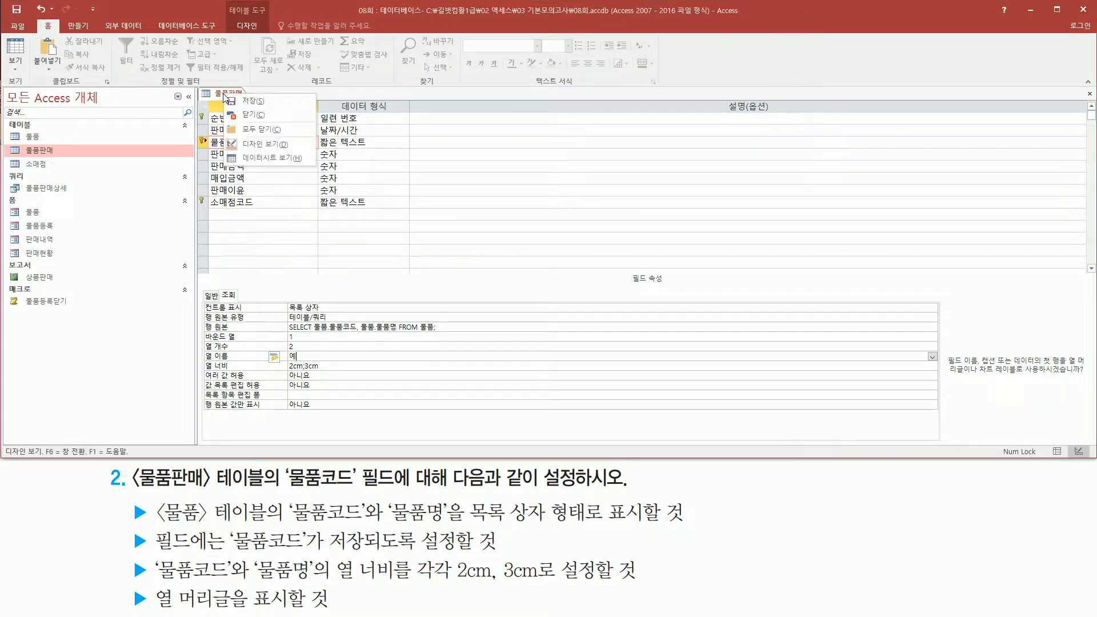
pyautogui.click(255, 158)
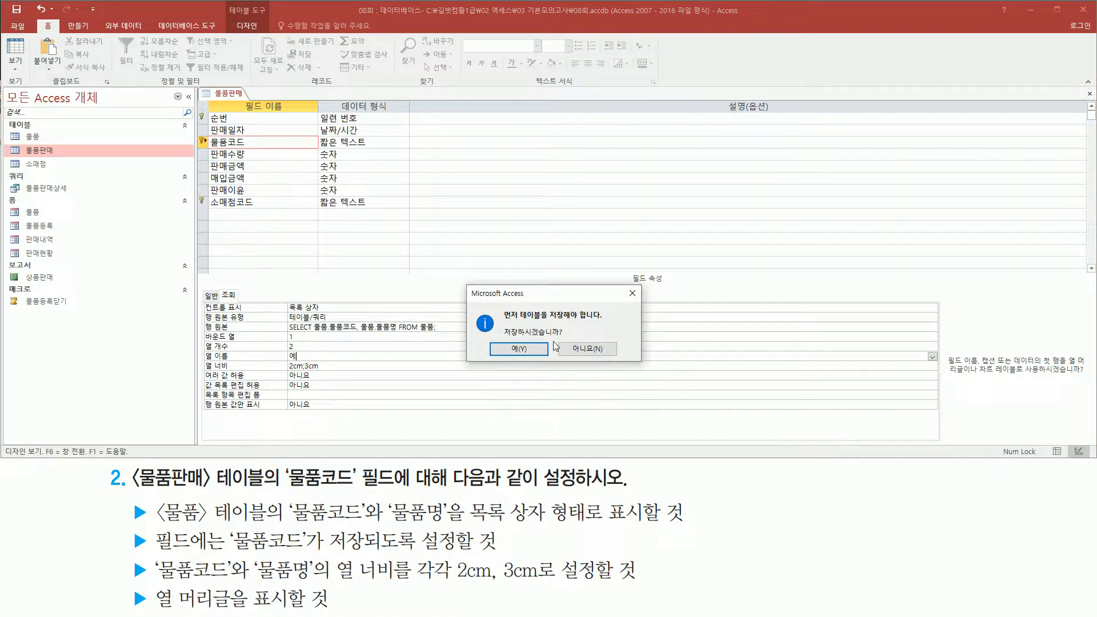
pyautogui.click(519, 348)
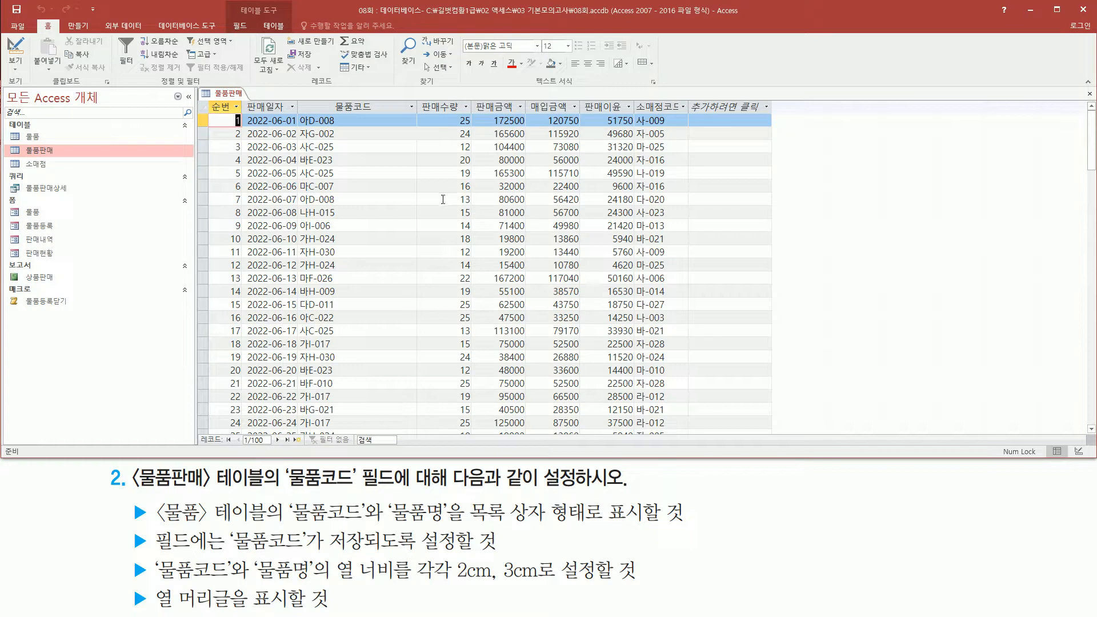
# - Inspect the 물품코드 lookup list in the first record, then close the 물품판매 table
pyautogui.click(366, 119)
pyautogui.click(411, 121)
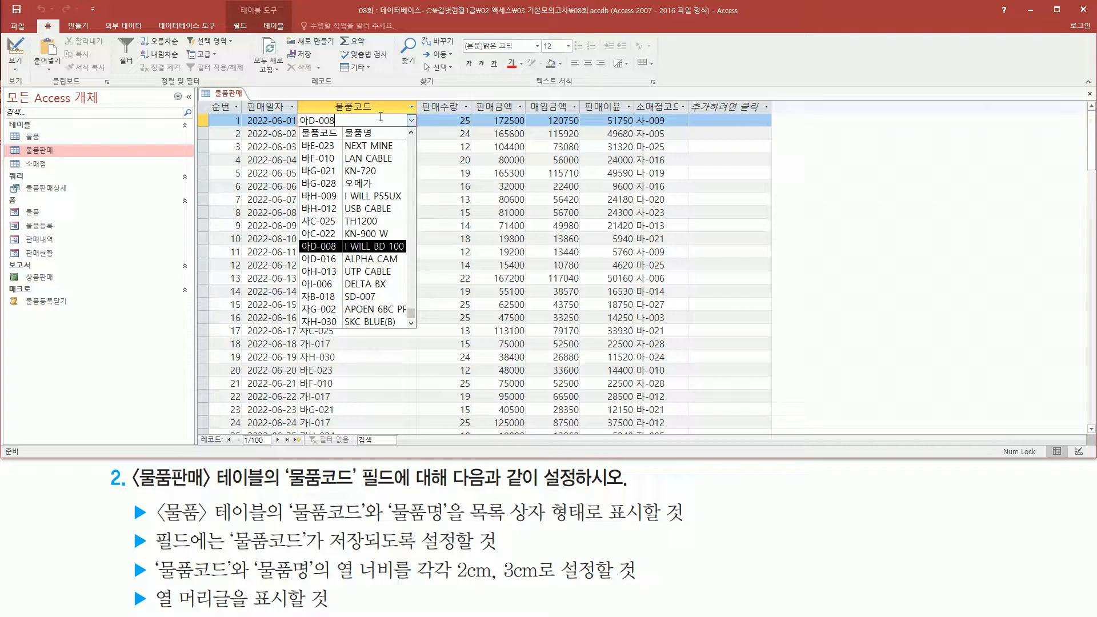
pyautogui.click(337, 99)
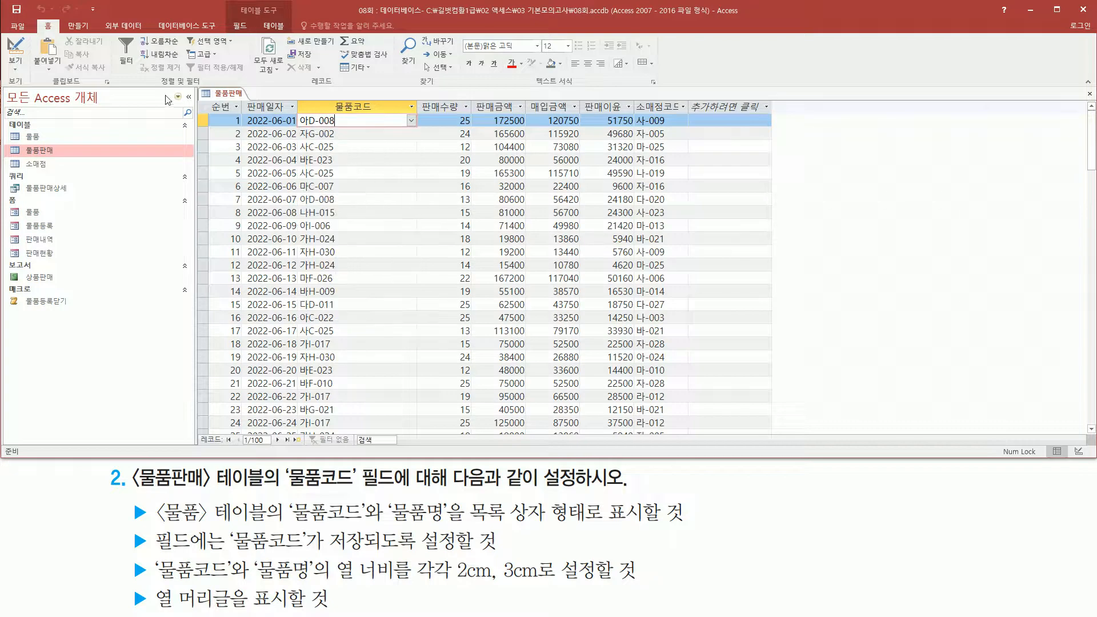
pyautogui.rightClick(232, 93)
pyautogui.click(264, 112)
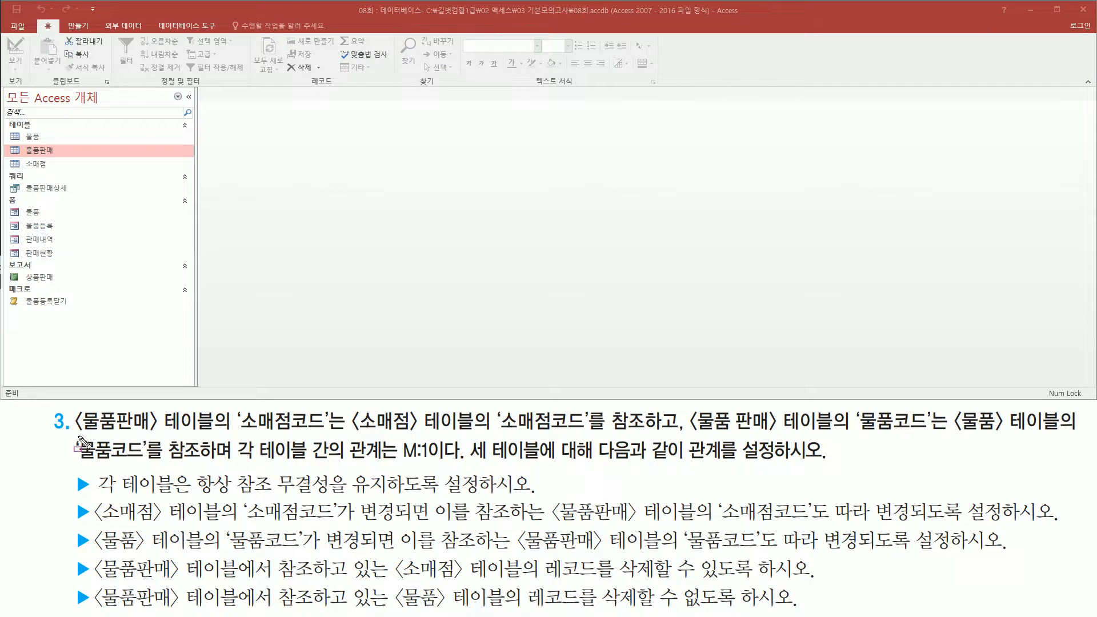
pyautogui.moveTo(80, 438); pyautogui.dragTo(329, 433)
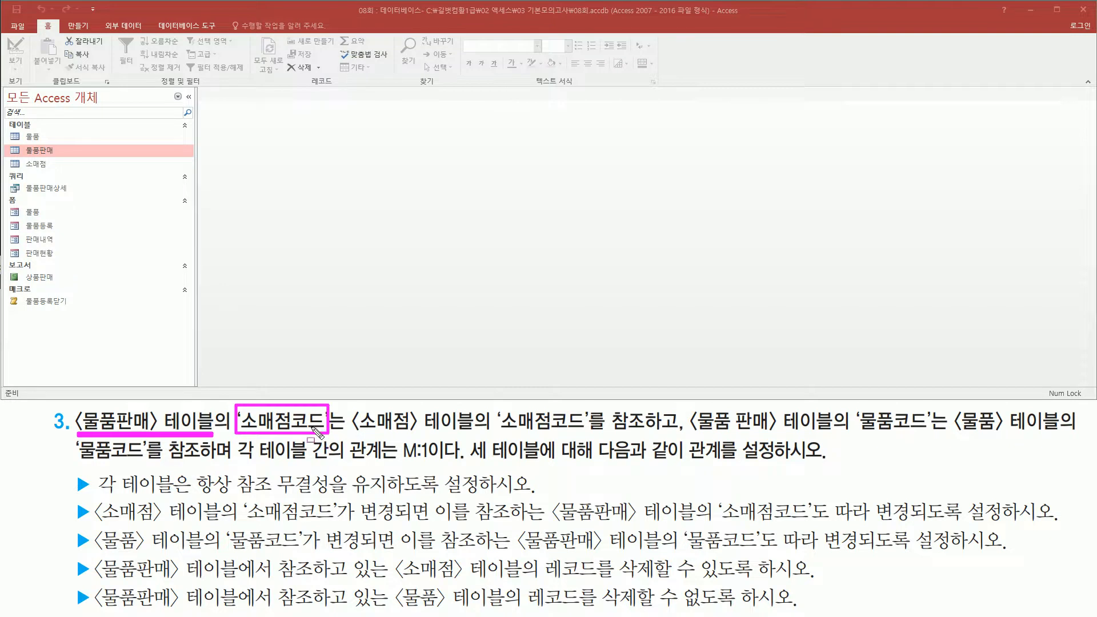
pyautogui.moveTo(348, 439); pyautogui.dragTo(657, 432)
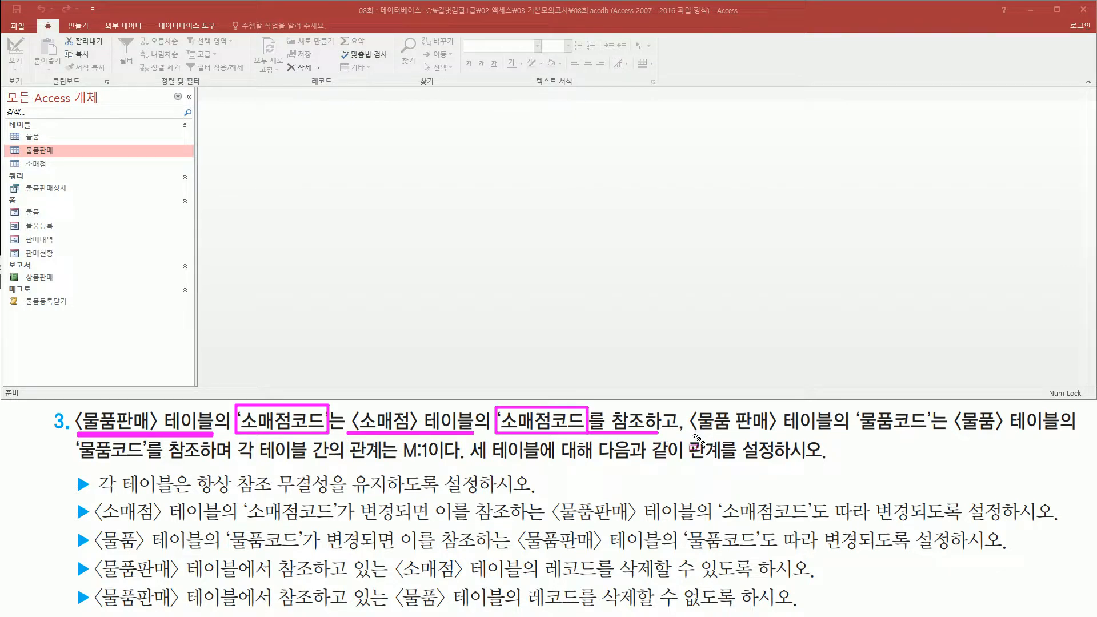
pyautogui.moveTo(691, 434); pyautogui.dragTo(931, 436)
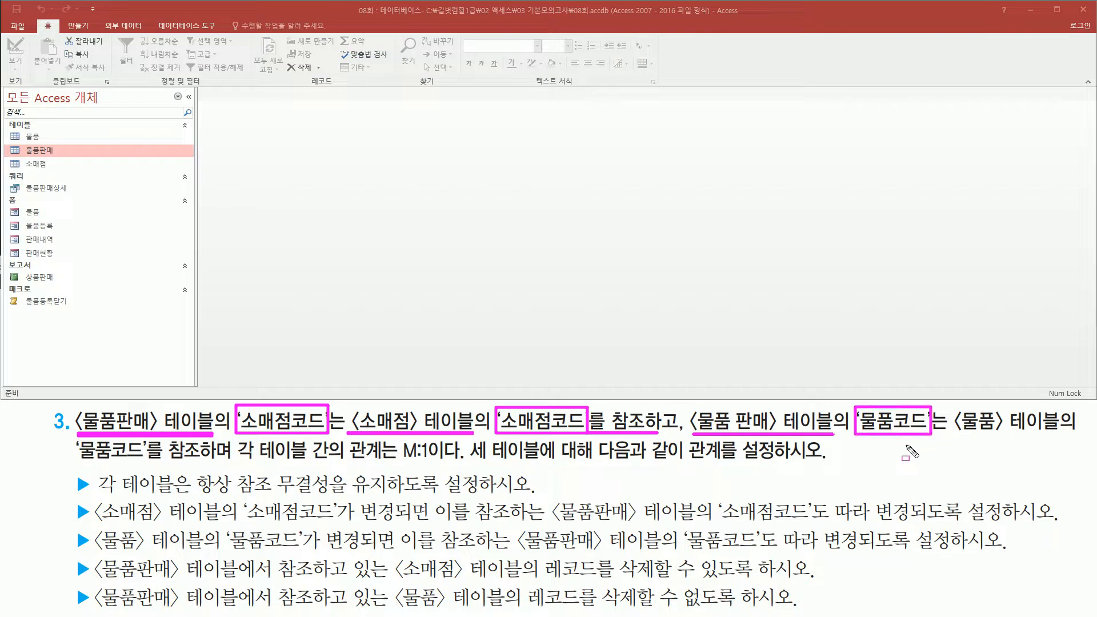
pyautogui.moveTo(954, 433); pyautogui.dragTo(1066, 433)
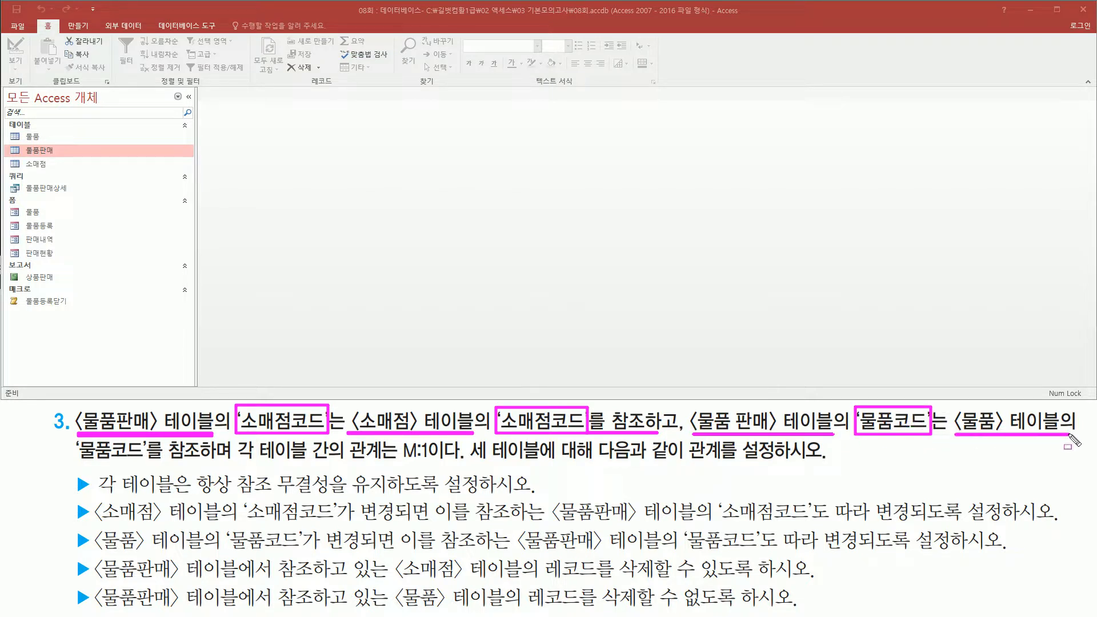
pyautogui.moveTo(73, 440); pyautogui.dragTo(151, 466)
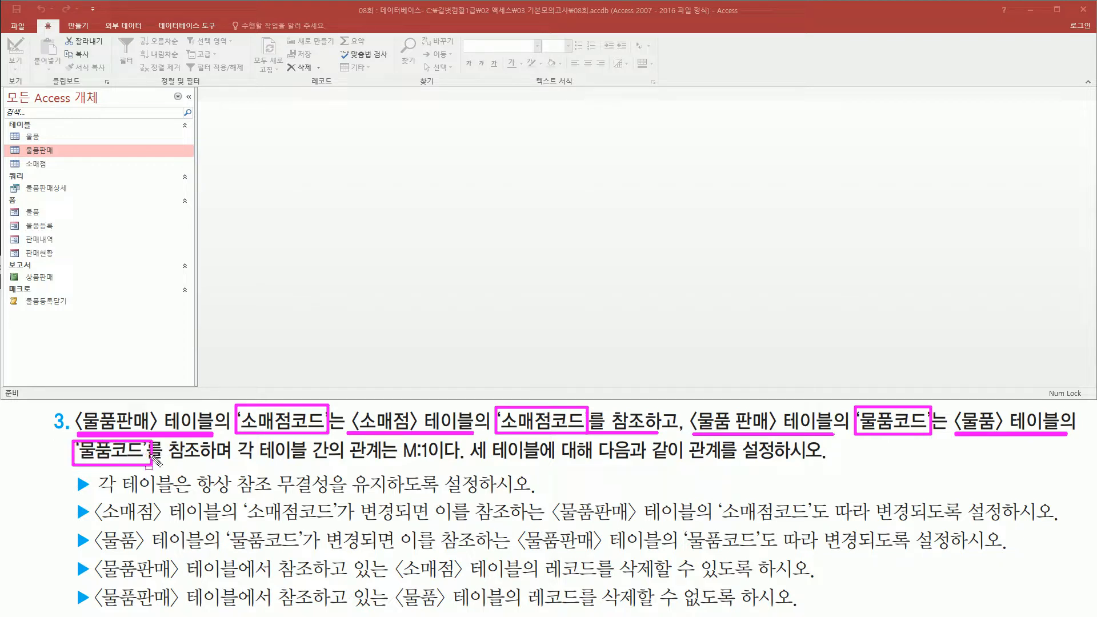
pyautogui.moveTo(148, 459); pyautogui.dragTo(233, 459)
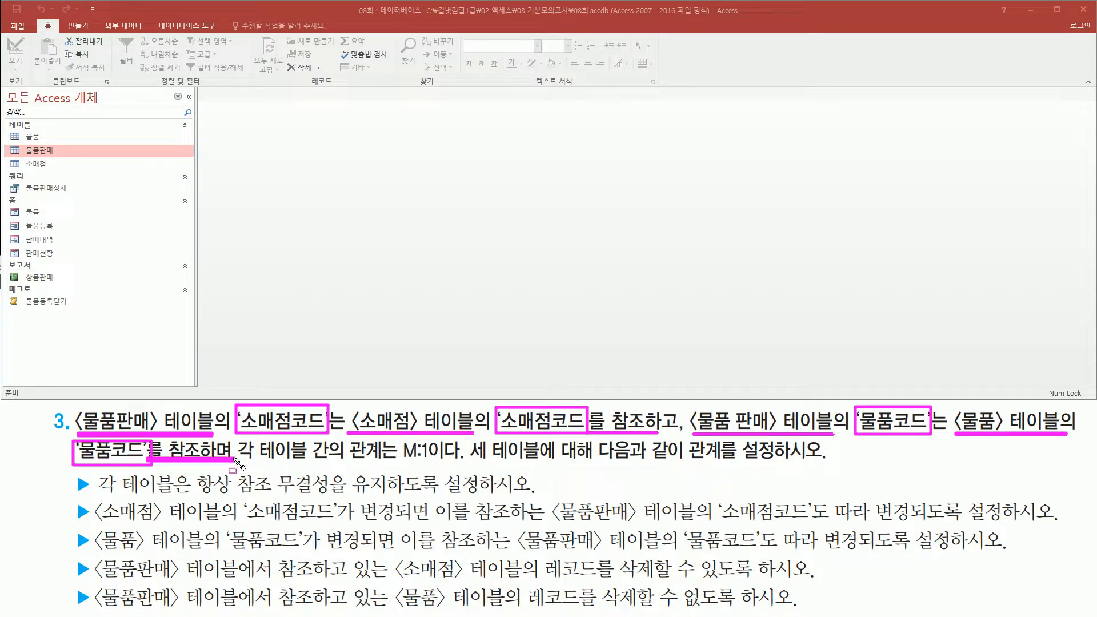
pyautogui.moveTo(392, 465); pyautogui.dragTo(808, 464)
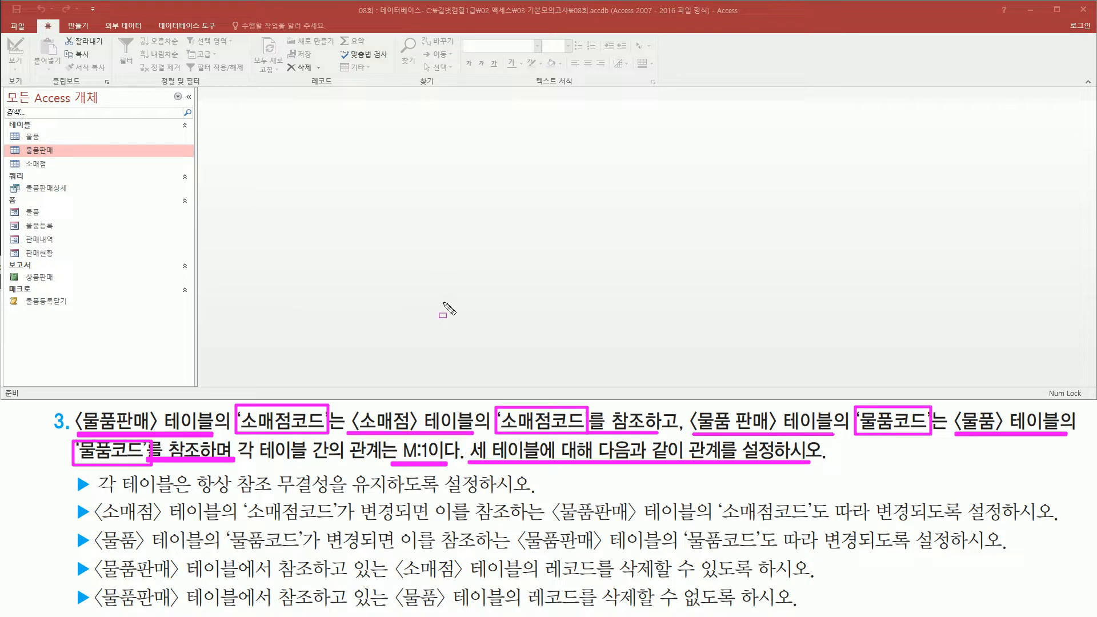
pyautogui.press('Escape')
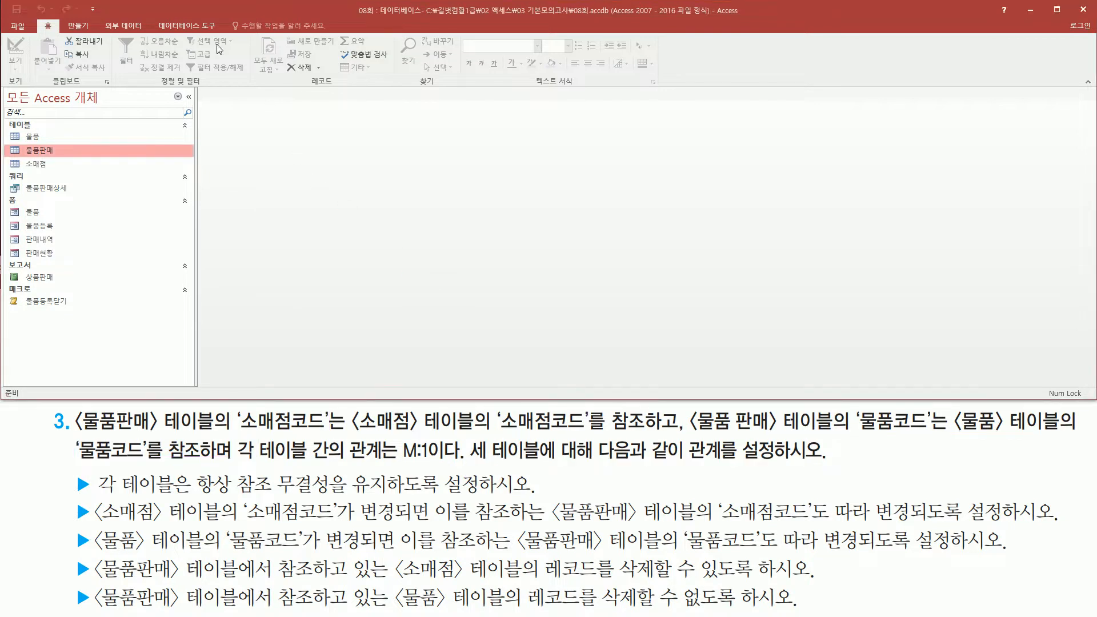
# - Open the database's relationships (관계) layout
pyautogui.click(194, 24)
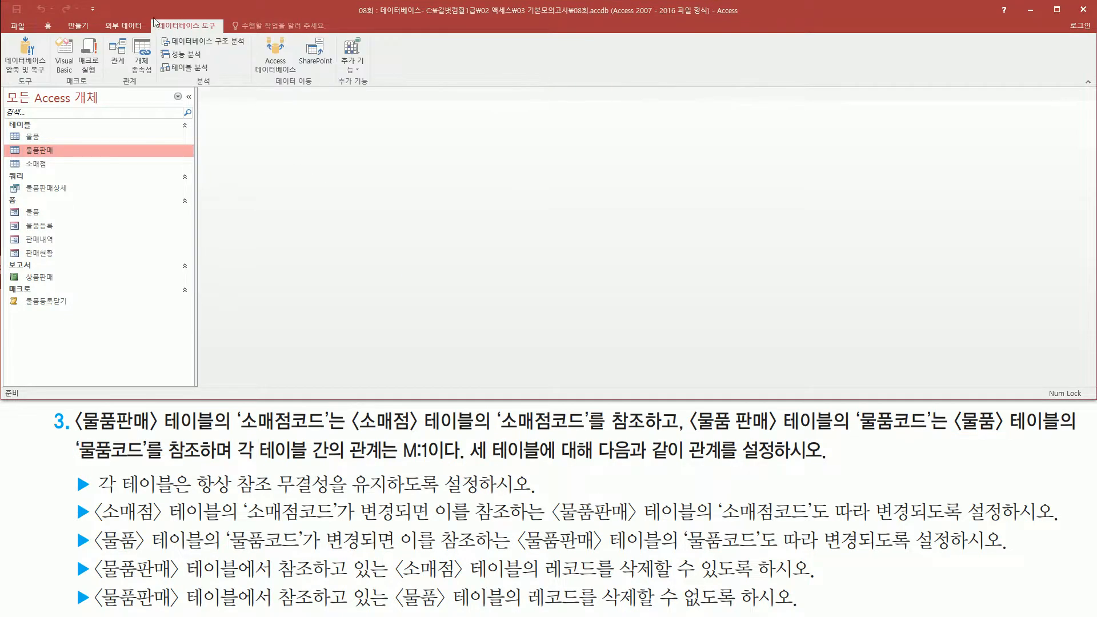
pyautogui.moveTo(152, 20); pyautogui.dragTo(223, 32)
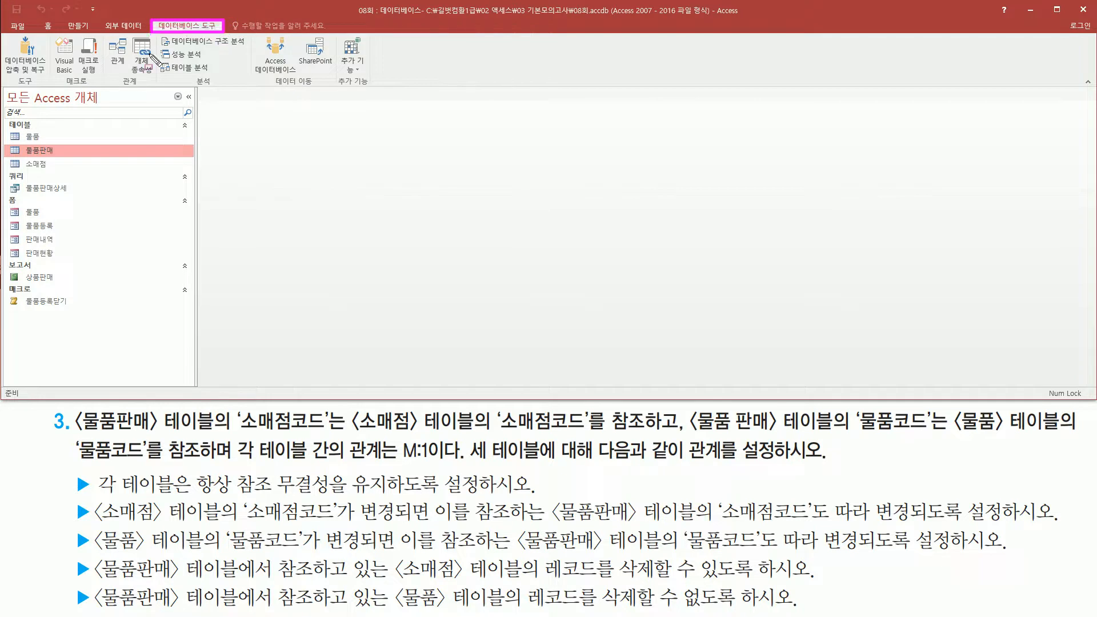
pyautogui.press('Escape')
pyautogui.click(120, 54)
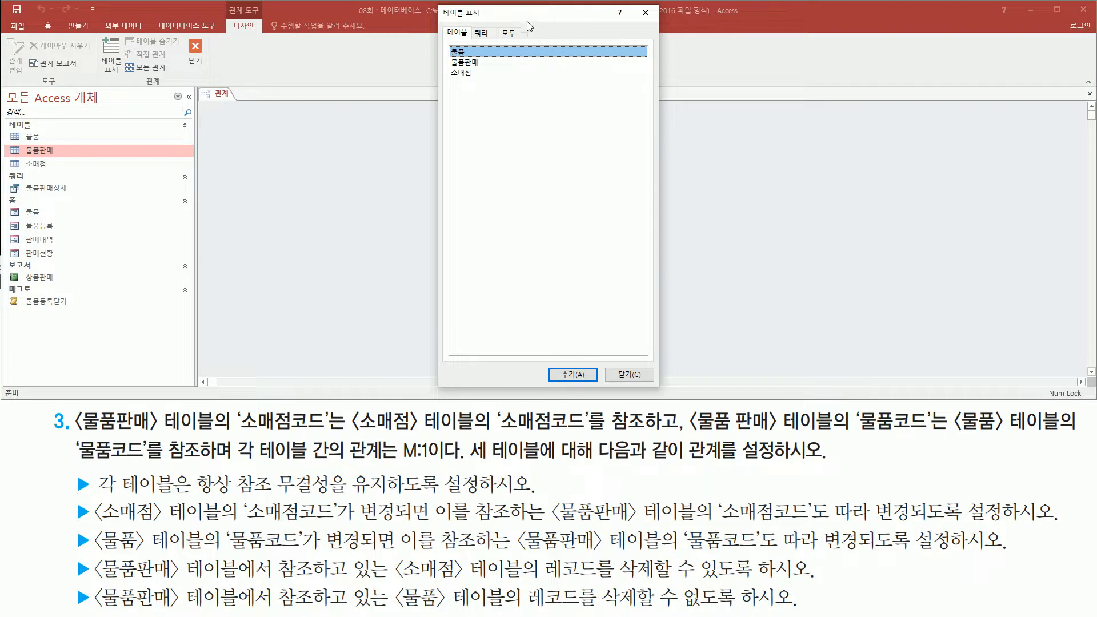
# - Add the 물품판매, 소매점 and 물품 tables to the relationships layout and close the table list
pyautogui.moveTo(75, 433); pyautogui.dragTo(205, 433)
pyautogui.moveTo(352, 434); pyautogui.dragTo(460, 434)
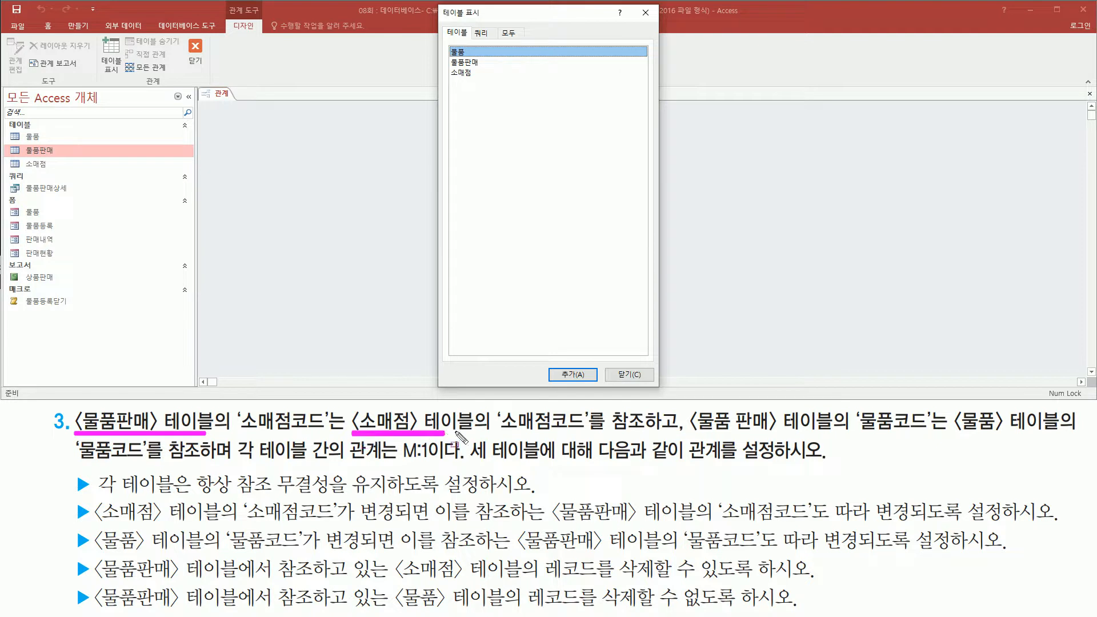
pyautogui.moveTo(955, 435); pyautogui.dragTo(1056, 436)
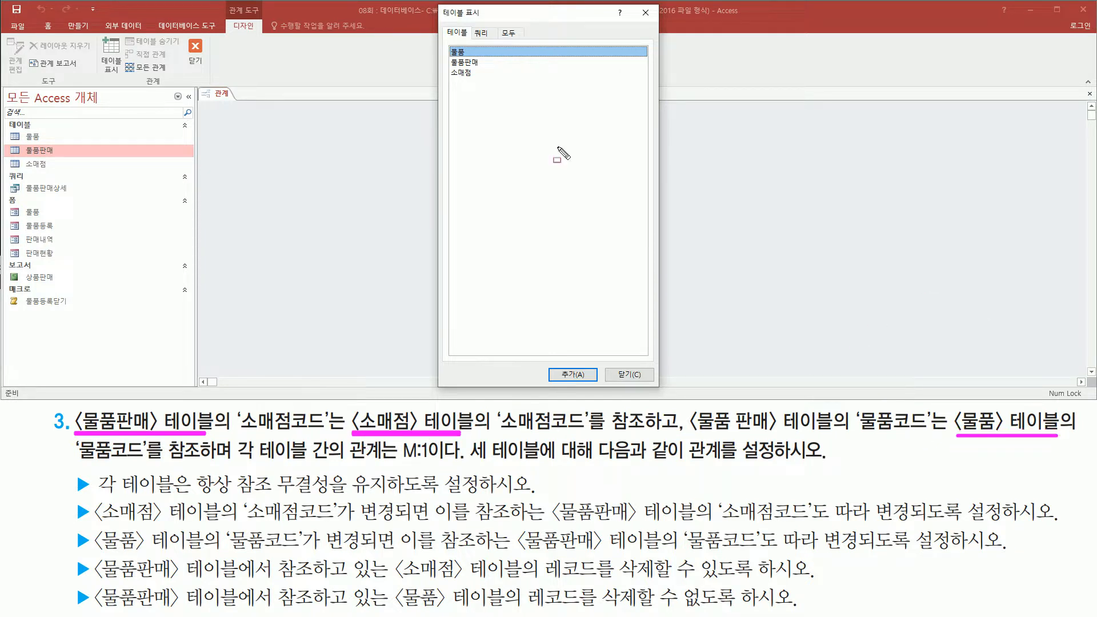
pyautogui.press('Escape')
pyautogui.click(477, 62)
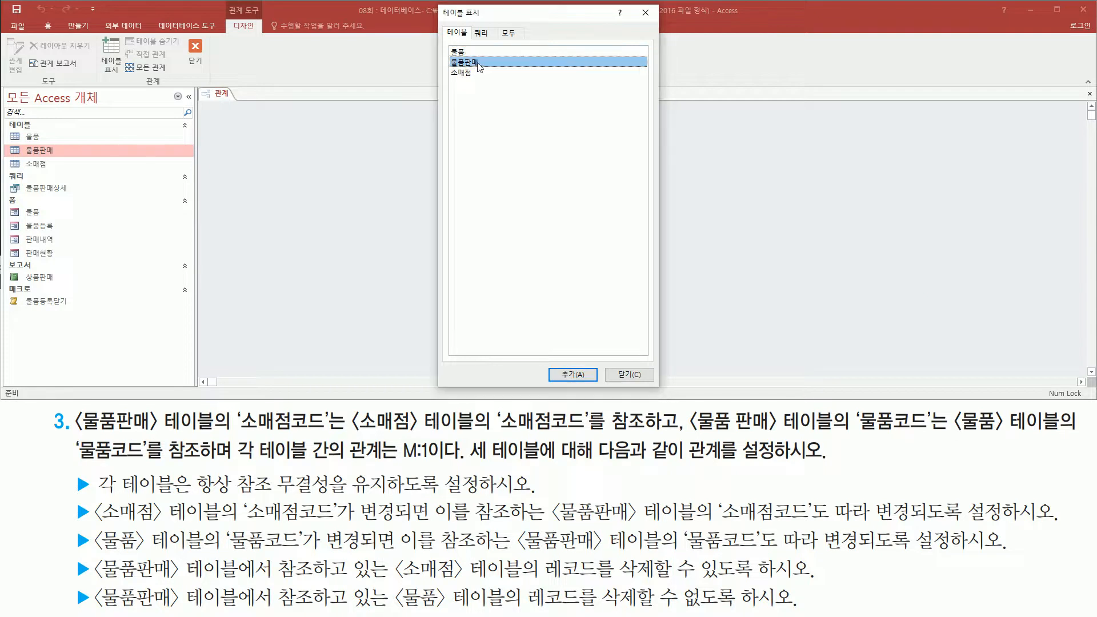
pyautogui.doubleClick(477, 62)
pyautogui.click(473, 73)
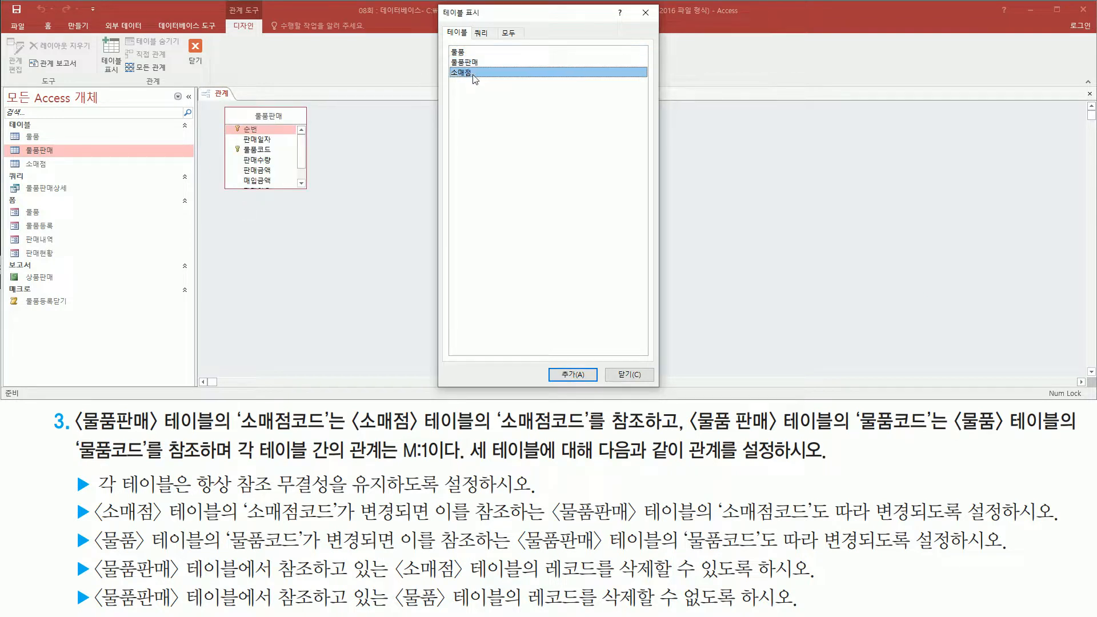
pyautogui.doubleClick(473, 74)
pyautogui.click(480, 55)
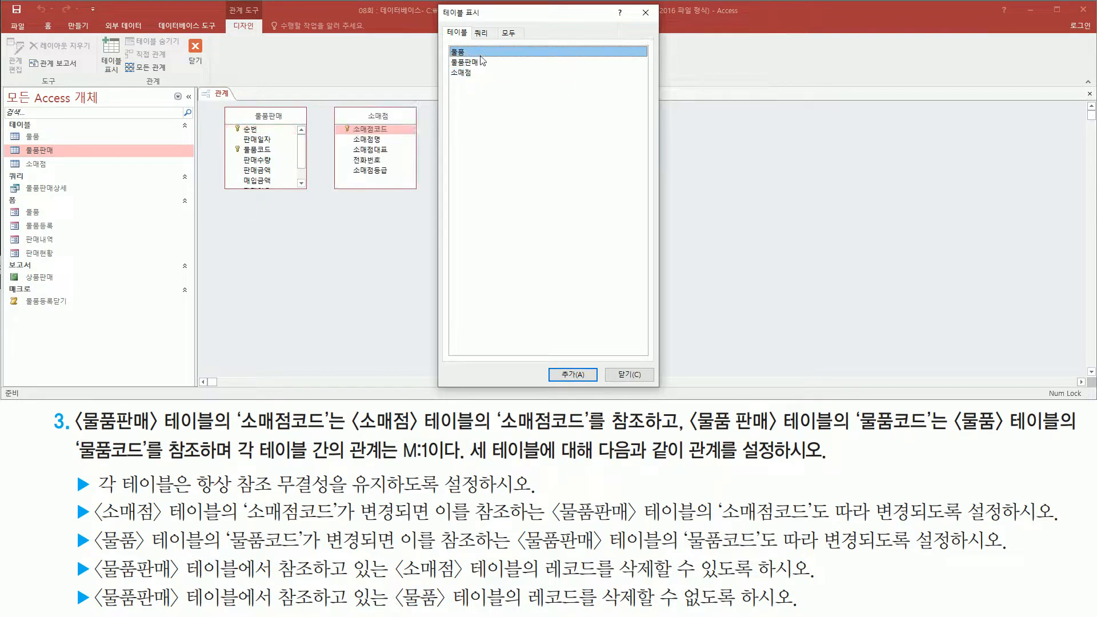
pyautogui.moveTo(511, 21); pyautogui.dragTo(707, 42)
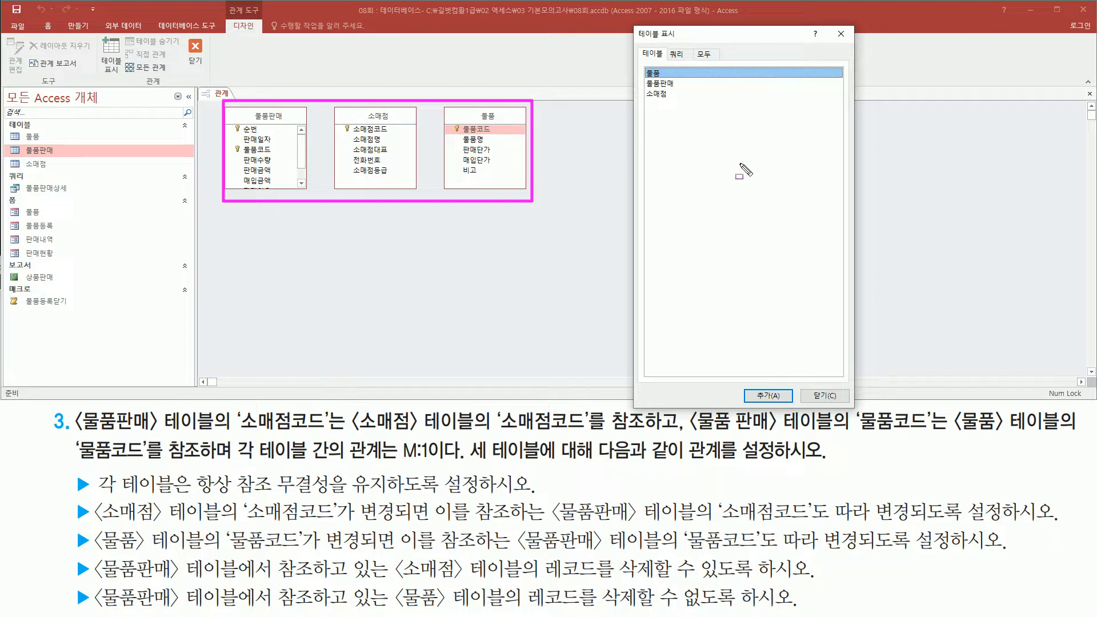
pyautogui.click(840, 34)
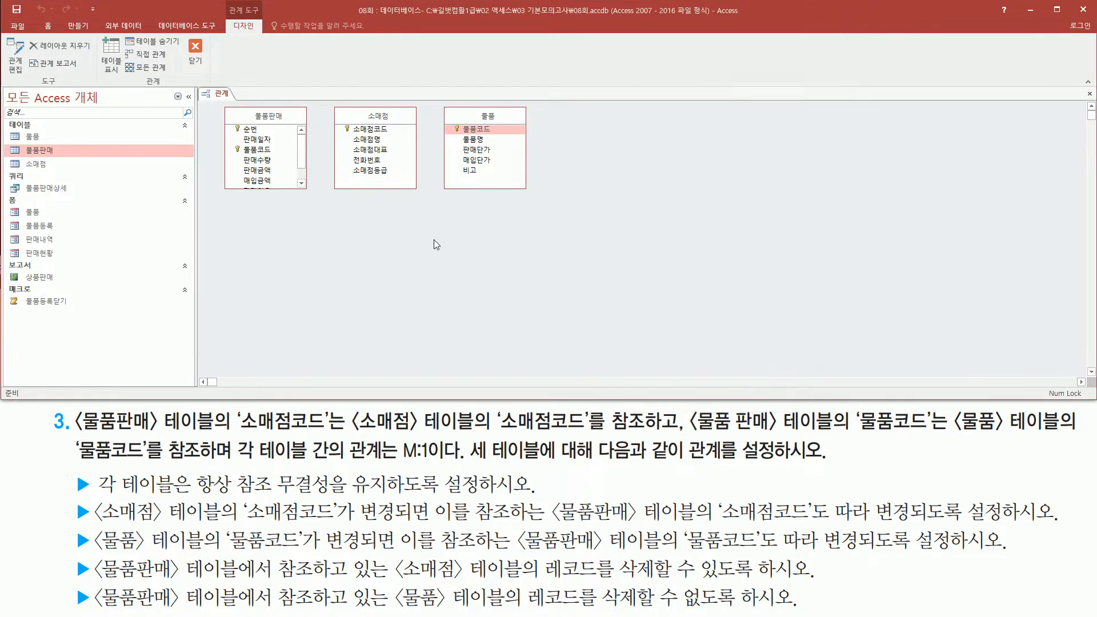
pyautogui.moveTo(74, 437); pyautogui.dragTo(661, 440)
pyautogui.moveTo(490, 406); pyautogui.dragTo(587, 434)
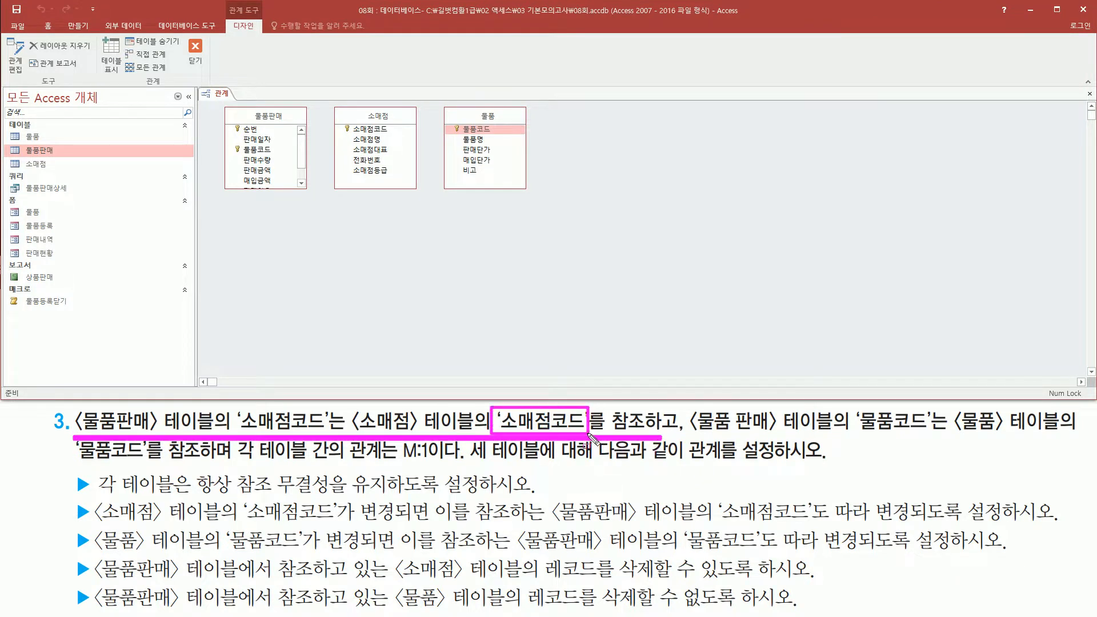
pyautogui.moveTo(242, 407)
pyautogui.mouseDown()
pyautogui.moveTo(273, 432)
pyautogui.moveTo(327, 435)
pyautogui.mouseUp()
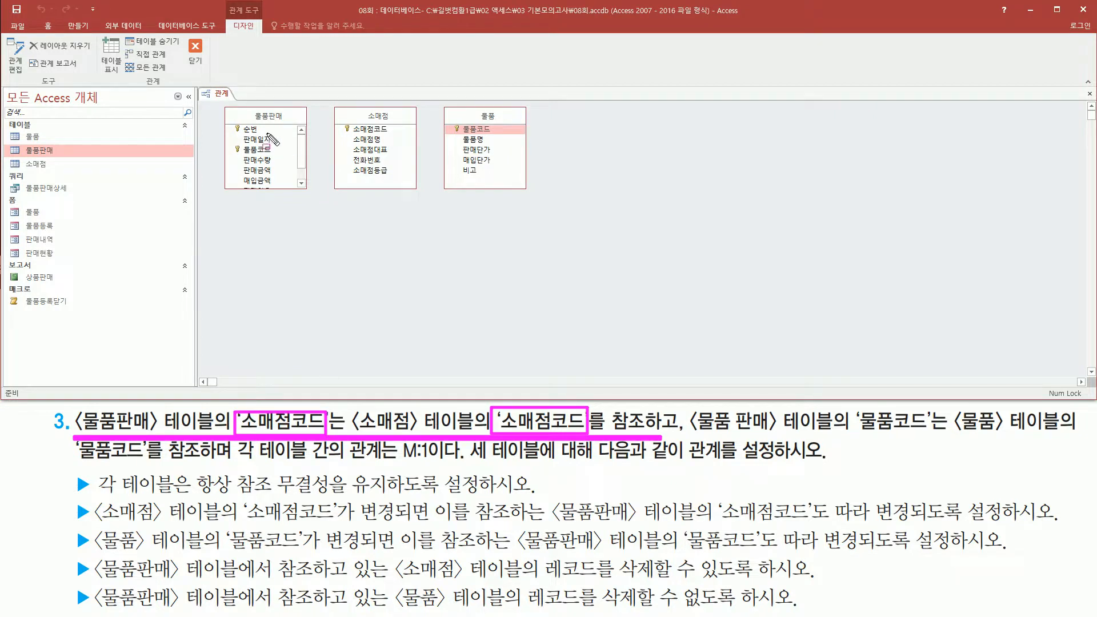
pyautogui.moveTo(226, 109); pyautogui.dragTo(310, 196)
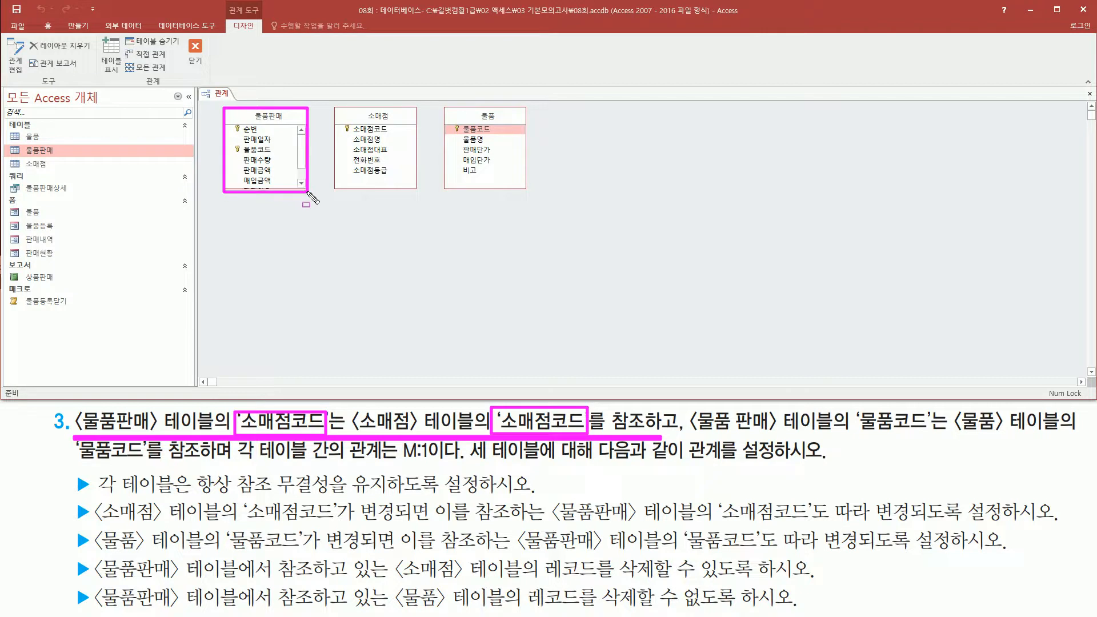
pyautogui.press('Escape')
# - Start a relationship linking 소매점코드 in the 물품판매 table to 소매점코드 in the 소매점 table
pyautogui.scroll(-2, 303, 183)
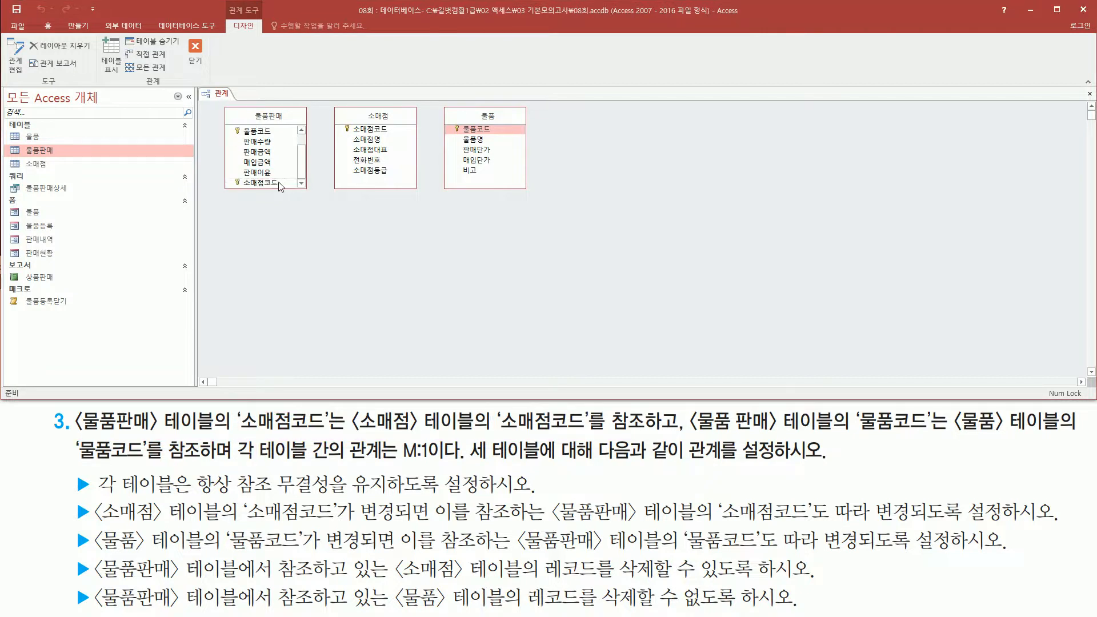
pyautogui.click(271, 184)
pyautogui.moveTo(334, 108); pyautogui.dragTo(422, 193)
pyautogui.moveTo(352, 126)
pyautogui.mouseDown()
pyautogui.moveTo(265, 182)
pyautogui.moveTo(289, 212)
pyautogui.moveTo(361, 181)
pyautogui.moveTo(375, 124)
pyautogui.moveTo(378, 133)
pyautogui.mouseUp()
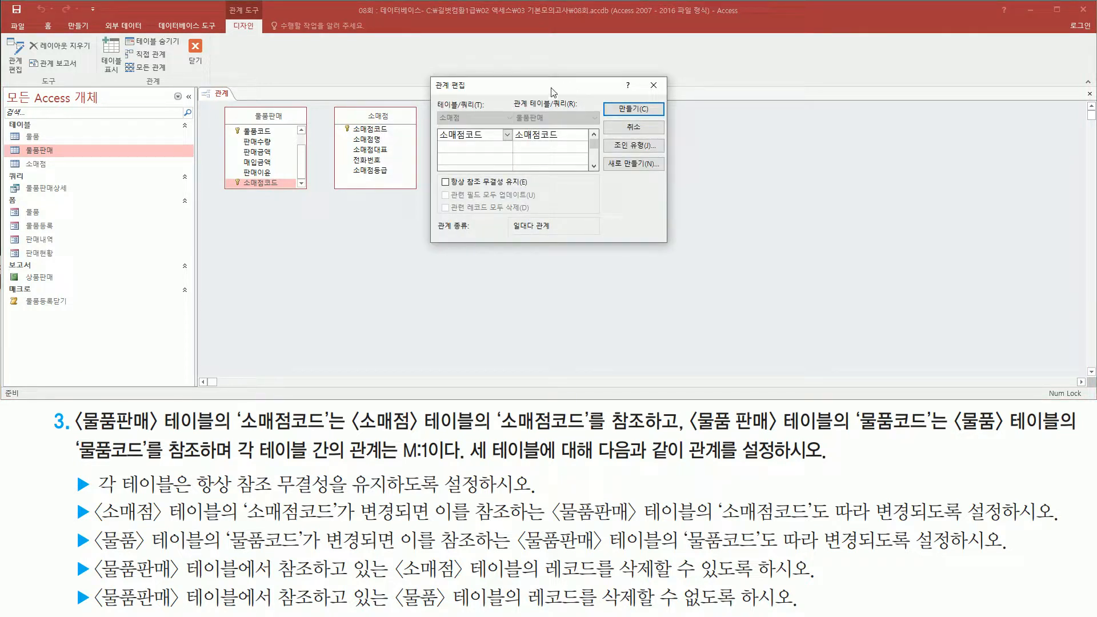
pyautogui.moveTo(430, 73)
pyautogui.mouseDown()
pyautogui.moveTo(466, 255)
pyautogui.moveTo(666, 247)
pyautogui.mouseUp()
pyautogui.press('Escape')
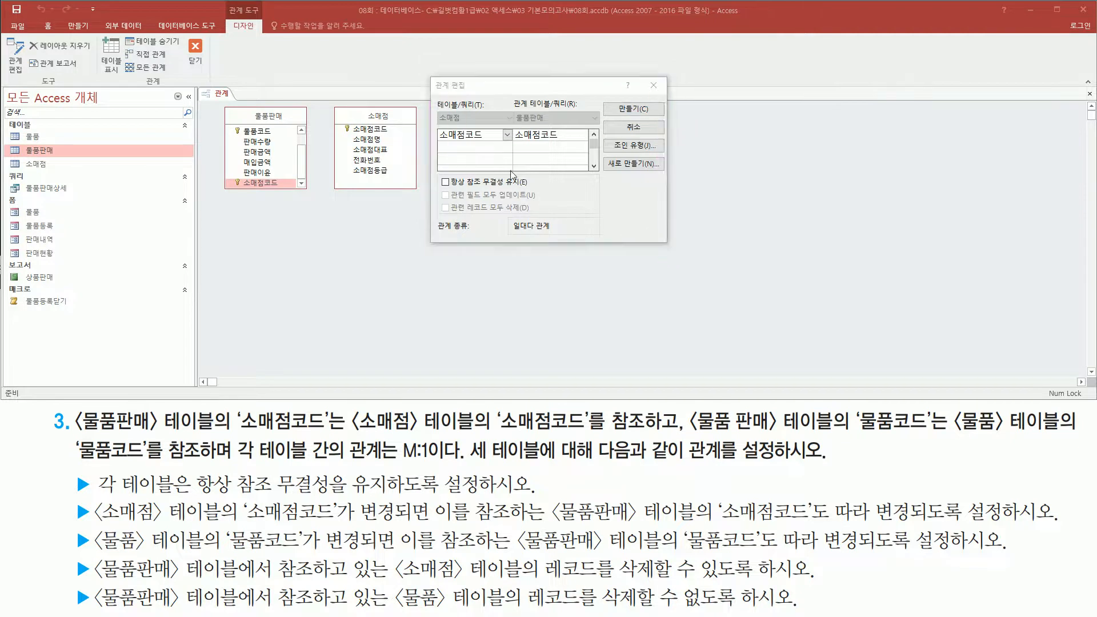
pyautogui.moveTo(429, 107); pyautogui.dragTo(490, 142)
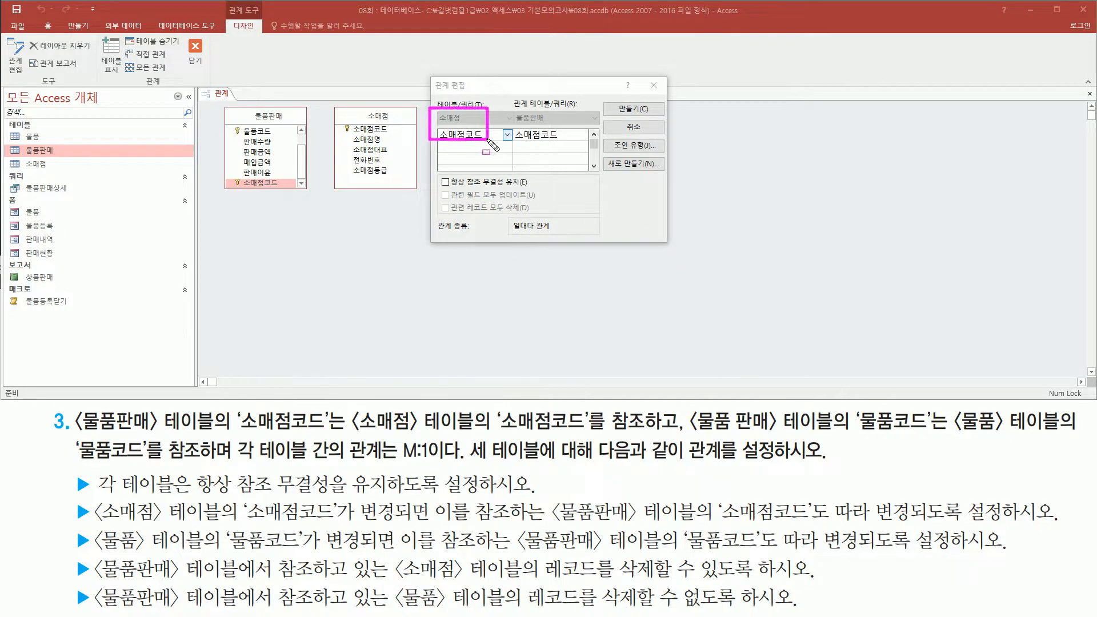
pyautogui.moveTo(510, 106)
pyautogui.mouseDown()
pyautogui.moveTo(528, 134)
pyautogui.moveTo(566, 146)
pyautogui.mouseUp()
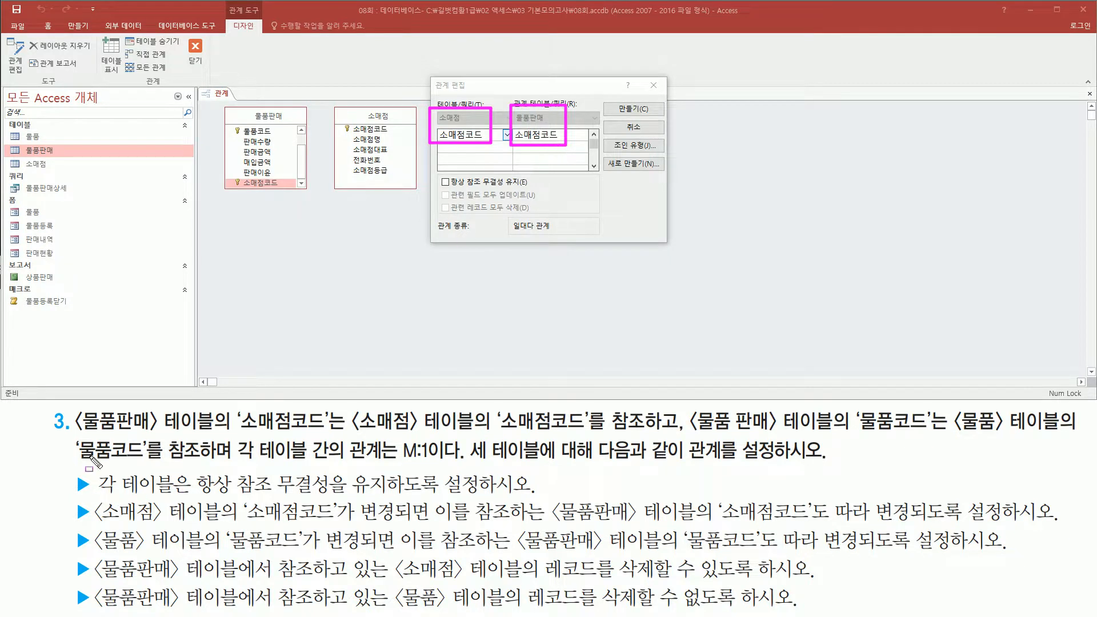
# - Enable 항상 참조 무결성 유지 and 관련 필드 모두 업데이트 for the 소매점코드 relationship
pyautogui.moveTo(196, 495); pyautogui.dragTo(524, 494)
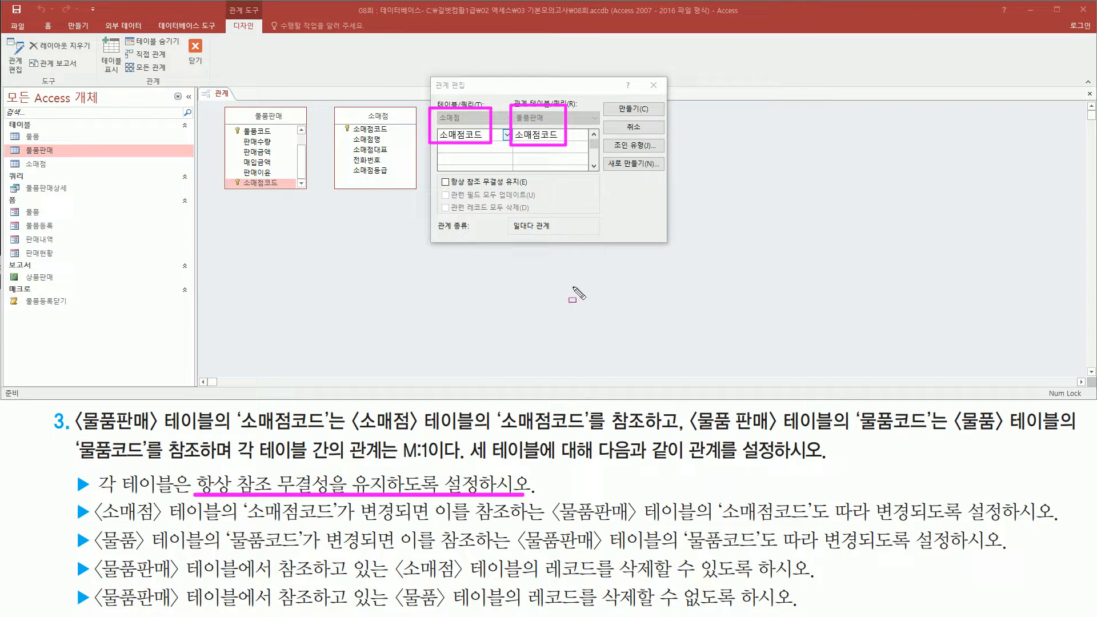
pyautogui.moveTo(438, 171); pyautogui.dragTo(456, 187)
pyautogui.press('Escape')
pyautogui.click(446, 182)
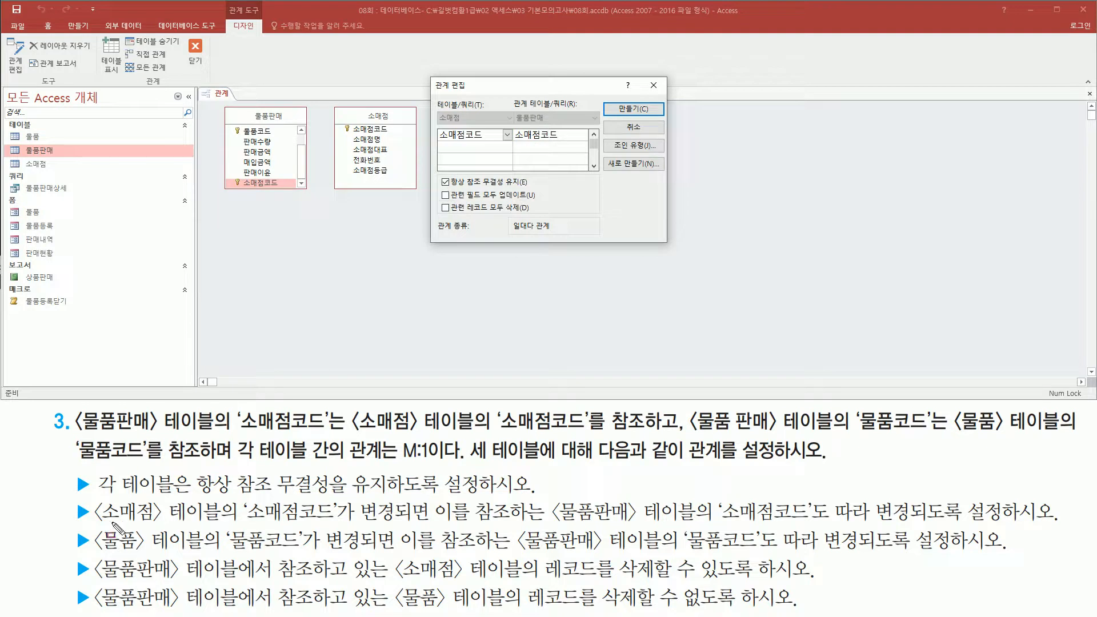
pyautogui.moveTo(96, 521); pyautogui.dragTo(427, 525)
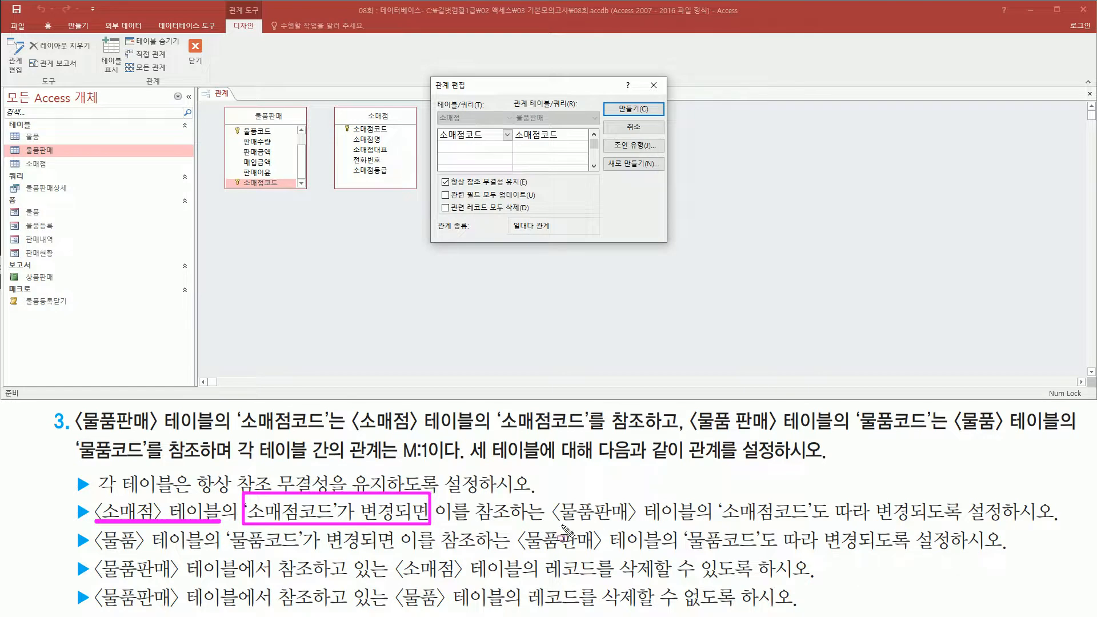
pyautogui.moveTo(559, 524); pyautogui.dragTo(1011, 524)
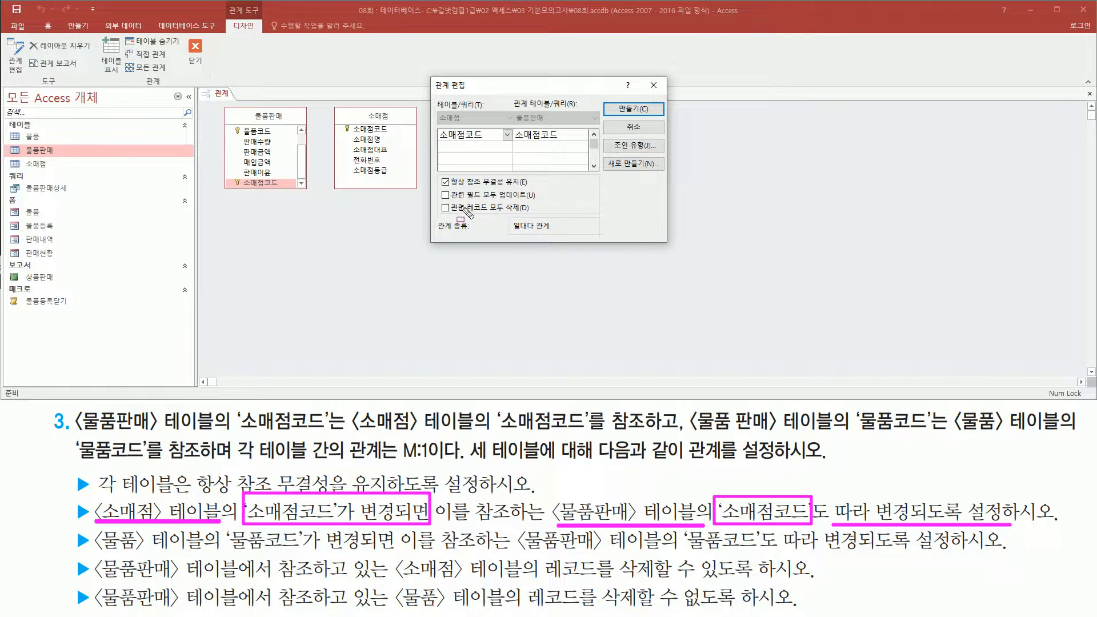
pyautogui.moveTo(451, 199); pyautogui.dragTo(541, 199)
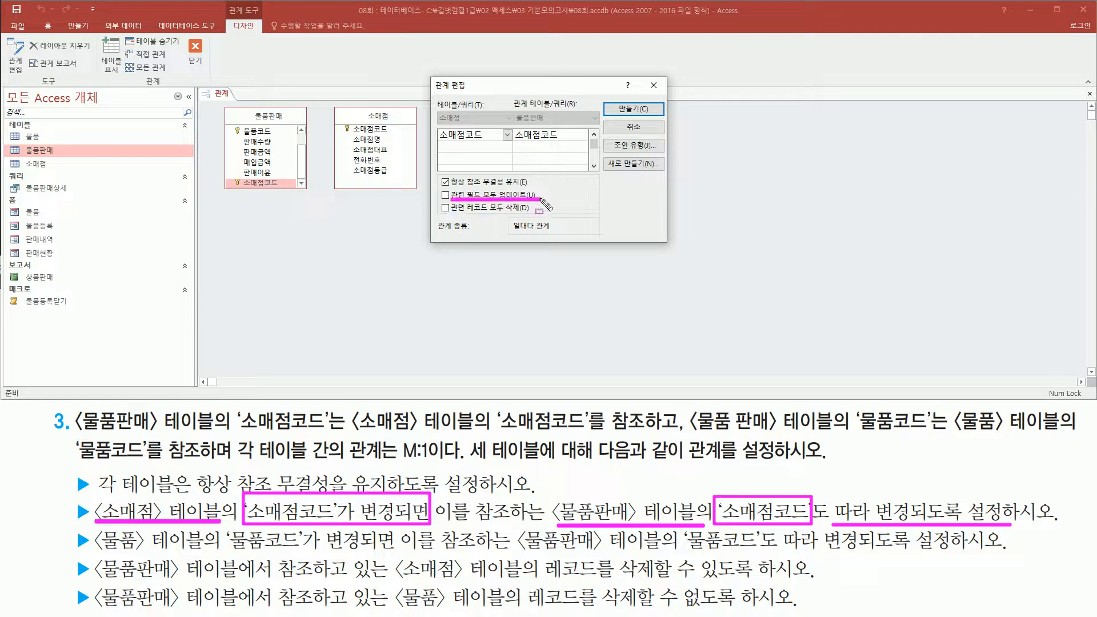
pyautogui.press('Escape')
pyautogui.click(446, 196)
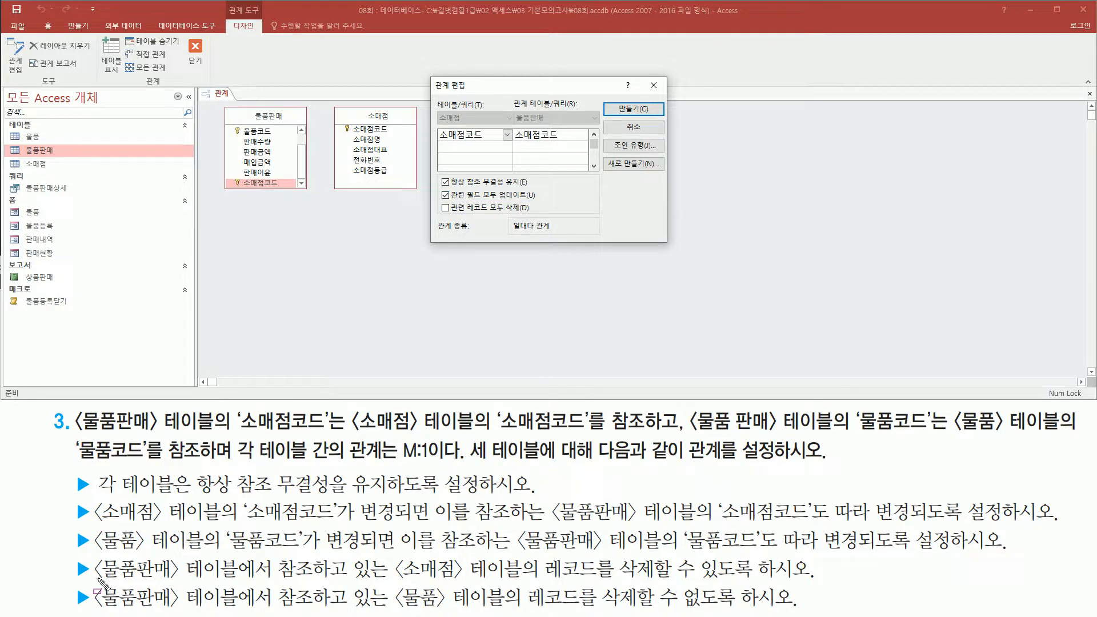
# - Enable 관련 레코드 모두 삭제 for the 소매점코드 relationship and create it
pyautogui.moveTo(96, 581)
pyautogui.mouseDown()
pyautogui.moveTo(390, 582)
pyautogui.moveTo(390, 557)
pyautogui.moveTo(501, 555)
pyautogui.moveTo(522, 582)
pyautogui.moveTo(616, 582)
pyautogui.moveTo(628, 554)
pyautogui.moveTo(787, 589)
pyautogui.moveTo(835, 584)
pyautogui.mouseUp()
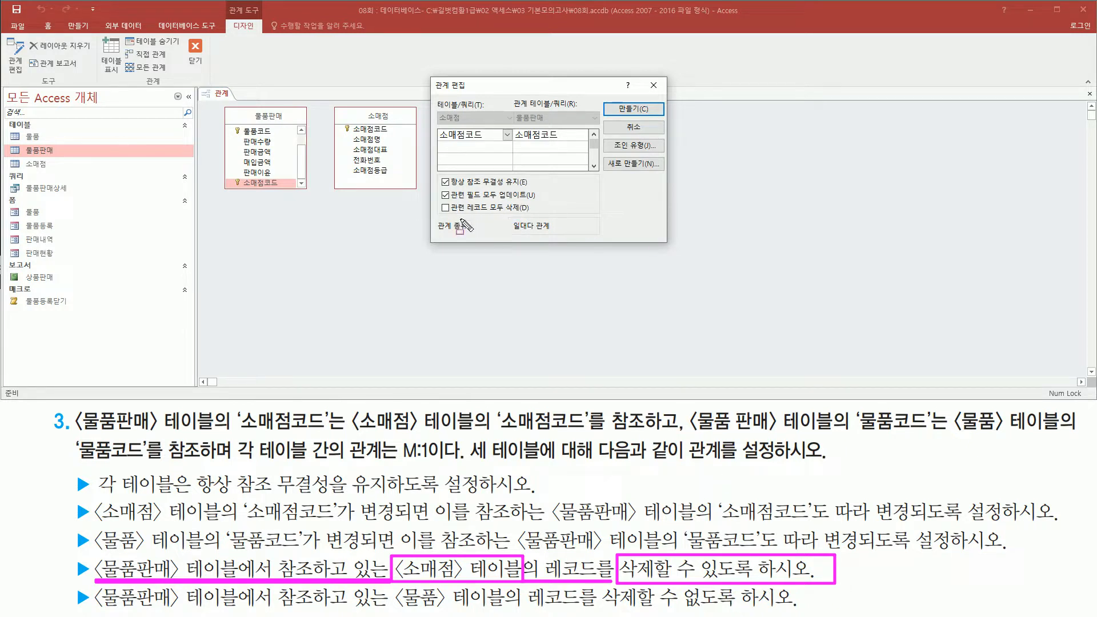
pyautogui.moveTo(448, 215); pyautogui.dragTo(533, 216)
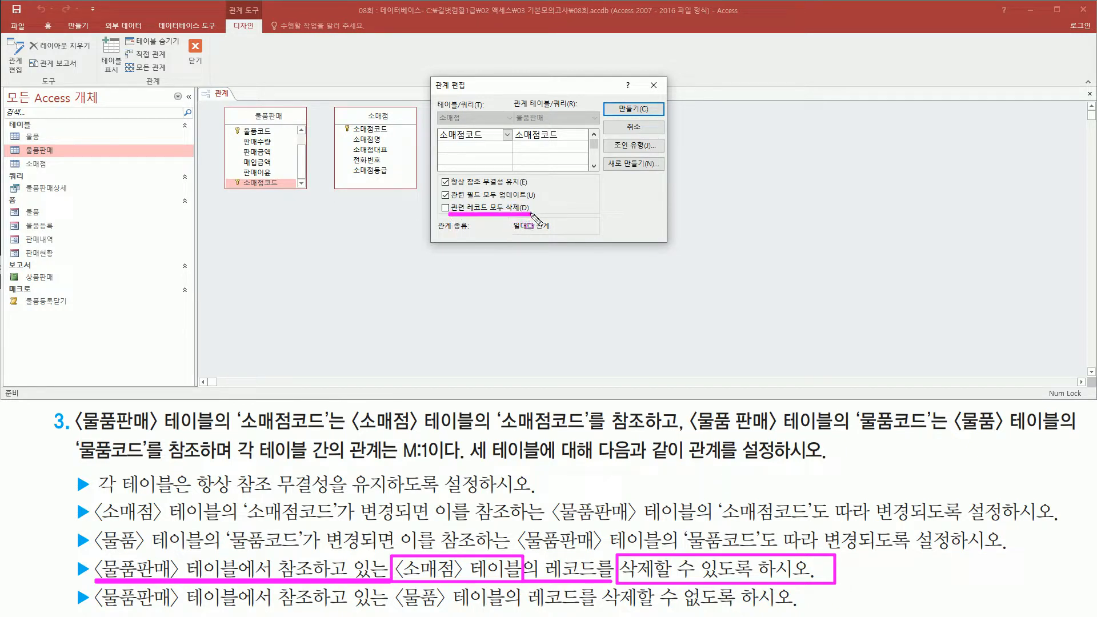
pyautogui.moveTo(453, 202)
pyautogui.mouseDown()
pyautogui.moveTo(438, 202)
pyautogui.moveTo(438, 217)
pyautogui.moveTo(453, 220)
pyautogui.mouseUp()
pyautogui.press('Escape')
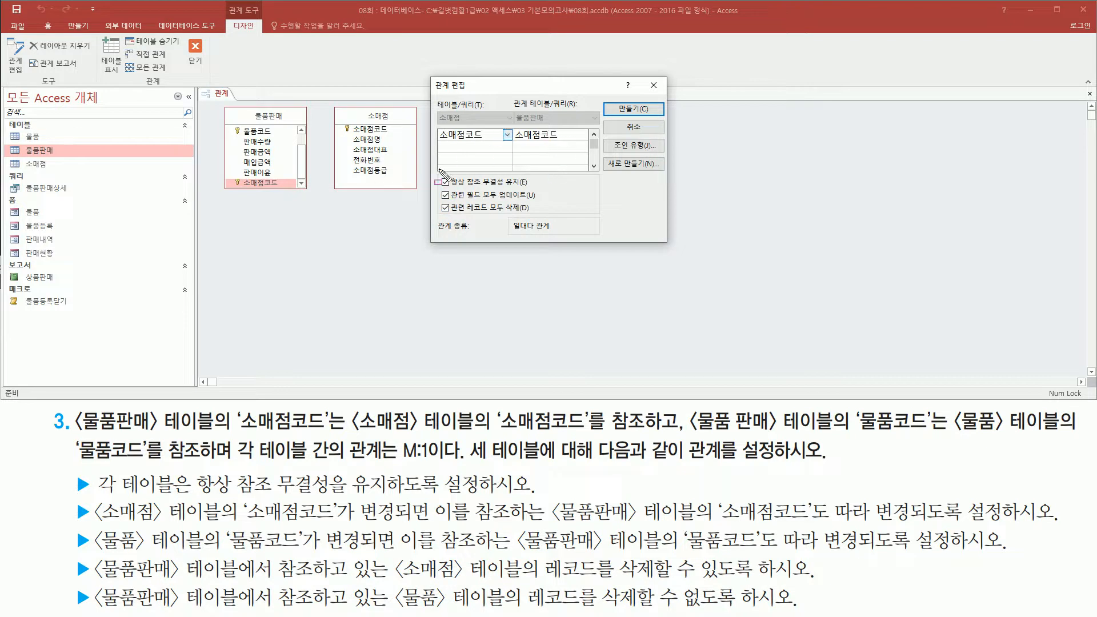
pyautogui.moveTo(435, 166); pyautogui.dragTo(546, 217)
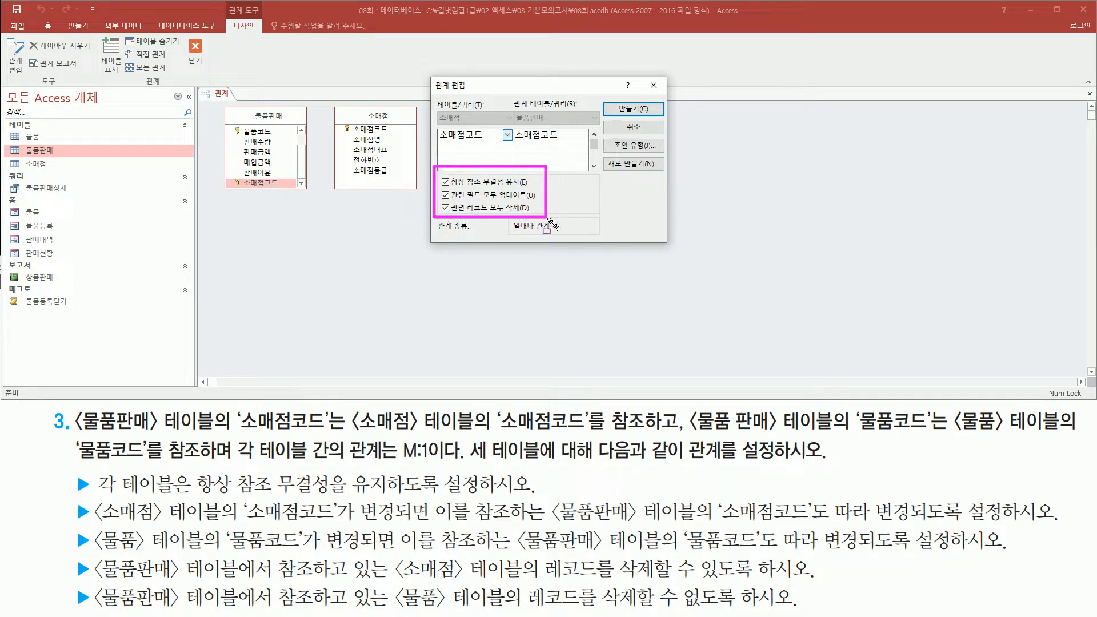
pyautogui.moveTo(607, 98); pyautogui.dragTo(656, 118)
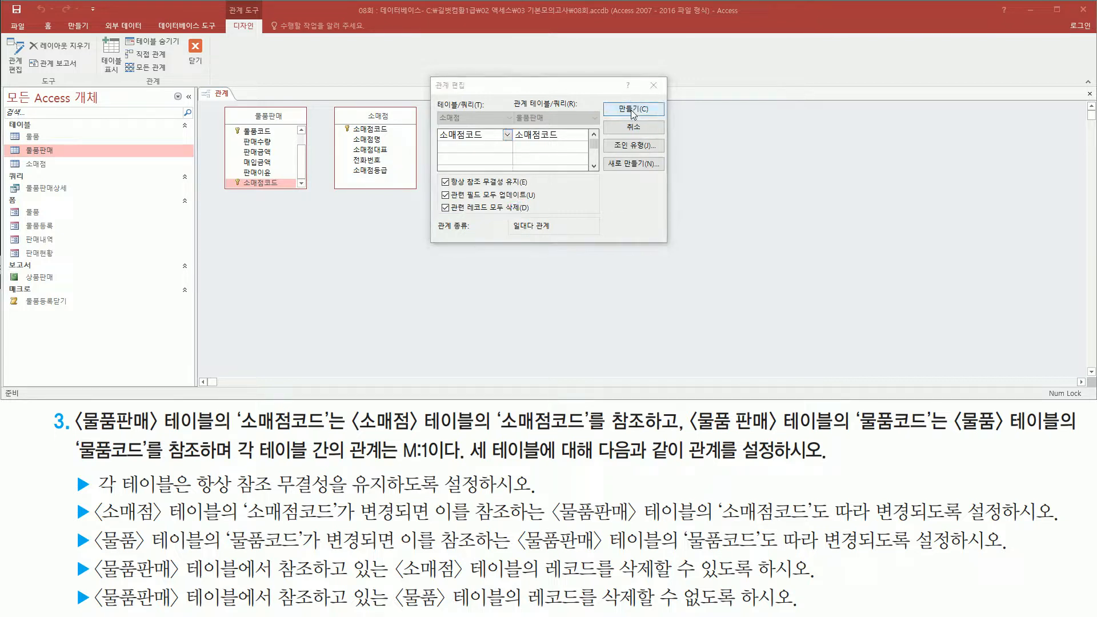
pyautogui.click(633, 109)
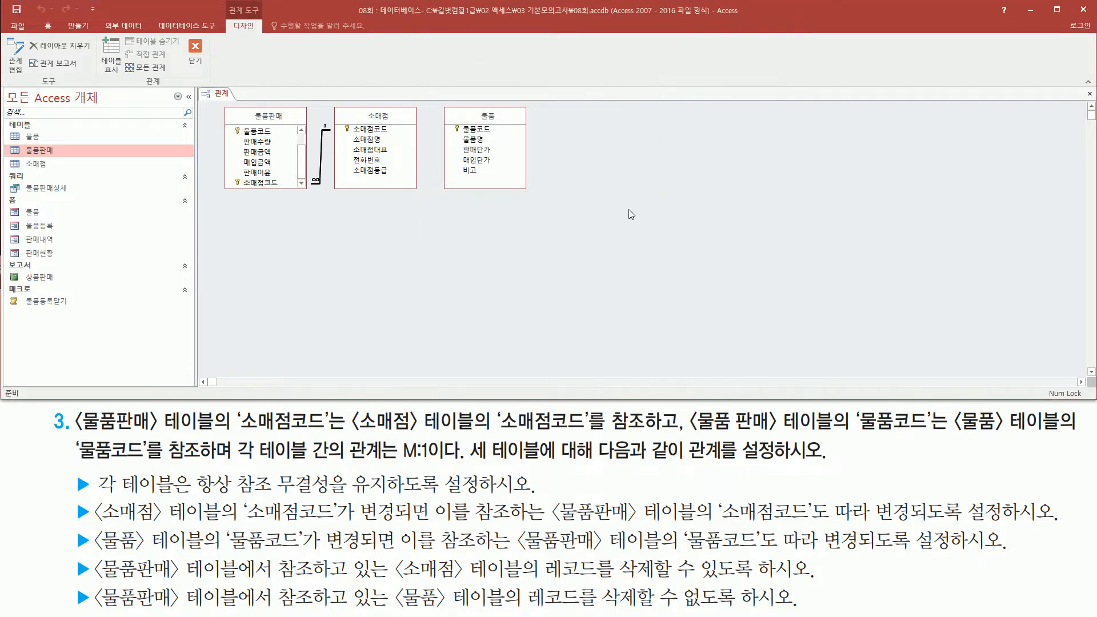
pyautogui.moveTo(216, 106)
pyautogui.mouseDown()
pyautogui.moveTo(231, 182)
pyautogui.moveTo(424, 195)
pyautogui.mouseUp()
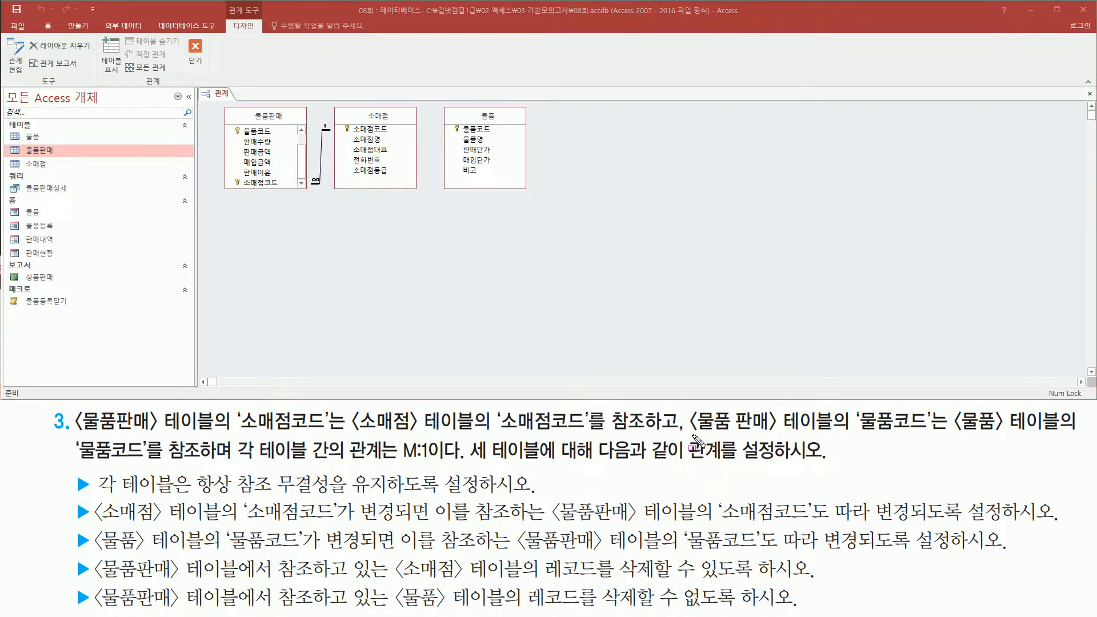
pyautogui.moveTo(692, 433); pyautogui.dragTo(942, 435)
pyautogui.moveTo(851, 404)
pyautogui.mouseDown()
pyautogui.moveTo(870, 430)
pyautogui.moveTo(931, 436)
pyautogui.mouseUp()
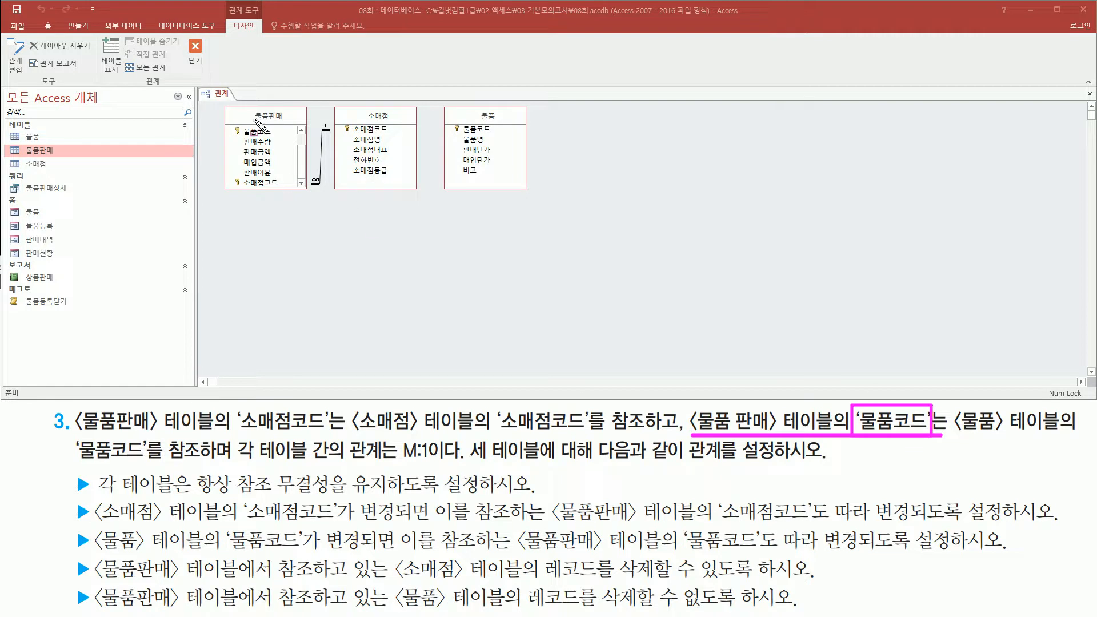
# - Start a relationship linking 물품코드 in the 물품판매 table to 물품코드 in the 물품 table
pyautogui.moveTo(241, 122); pyautogui.dragTo(280, 139)
pyautogui.moveTo(958, 439); pyautogui.dragTo(1061, 439)
pyautogui.moveTo(65, 433)
pyautogui.mouseDown()
pyautogui.moveTo(109, 464)
pyautogui.moveTo(212, 466)
pyautogui.mouseUp()
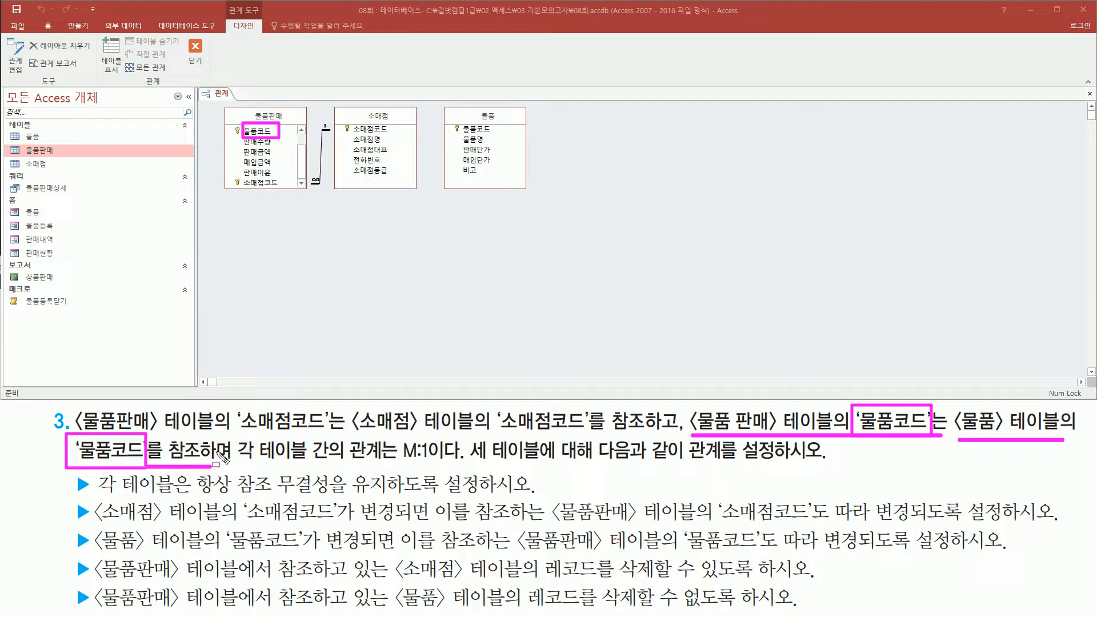
pyautogui.moveTo(465, 130)
pyautogui.mouseDown()
pyautogui.moveTo(458, 118)
pyautogui.moveTo(498, 127)
pyautogui.moveTo(460, 139)
pyautogui.mouseUp()
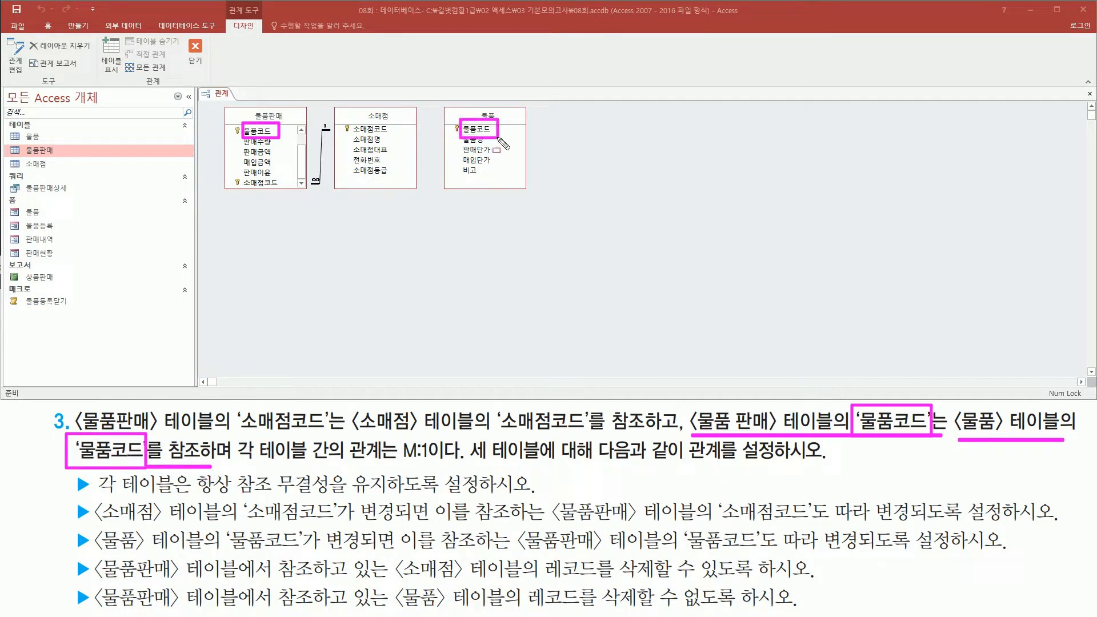
pyautogui.press('Escape')
pyautogui.click(264, 133)
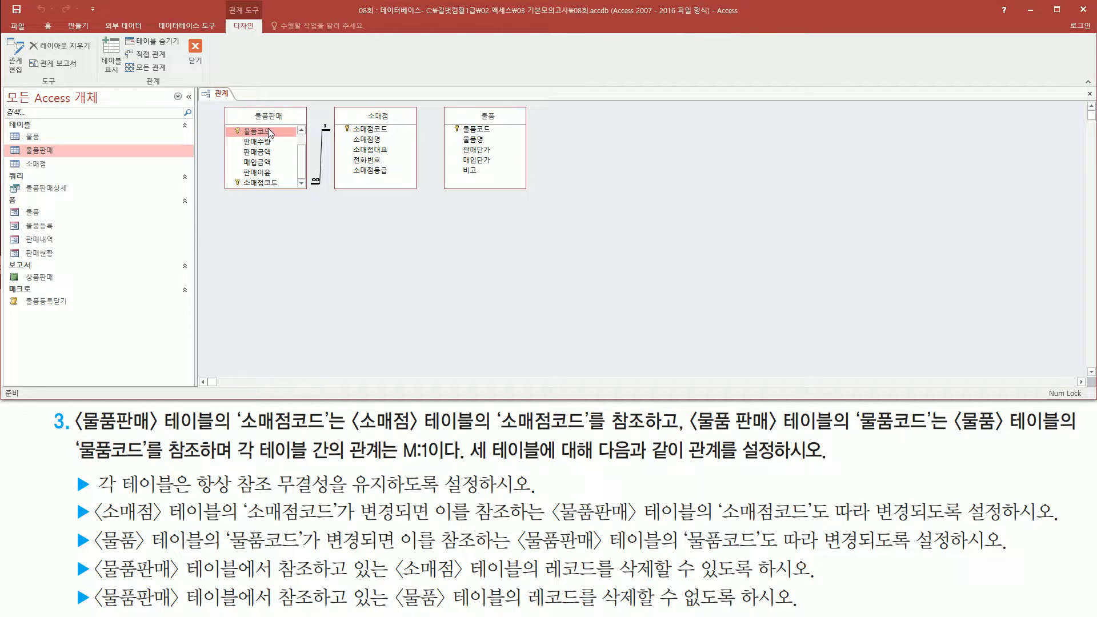
pyautogui.moveTo(264, 135); pyautogui.dragTo(482, 132)
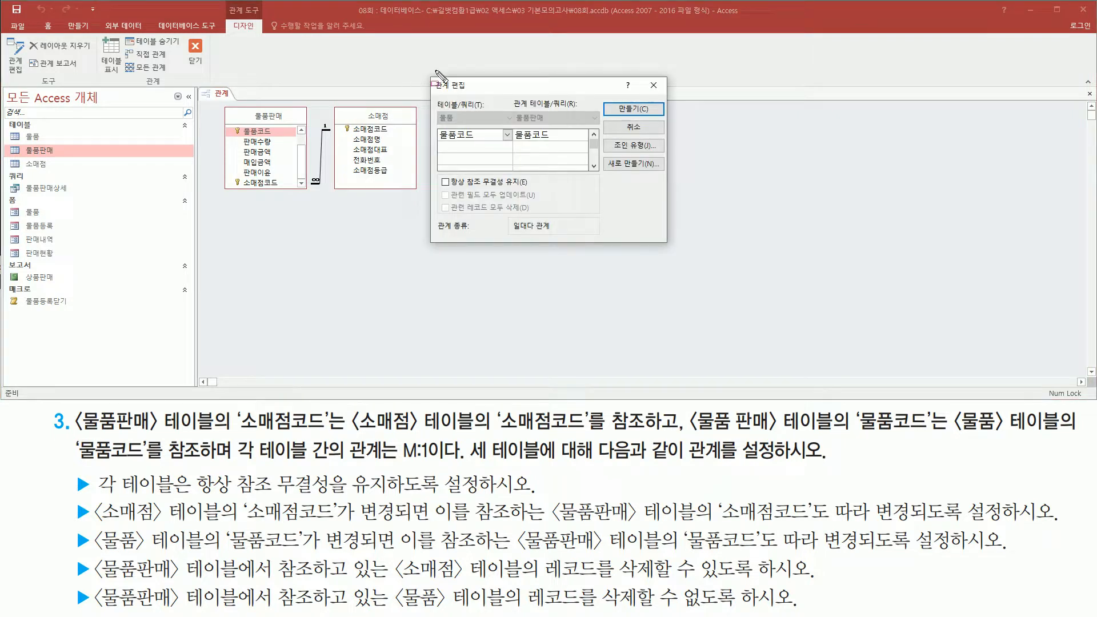
# - Enable 항상 참조 무결성 유지 for the 물품코드 relationship between the 물품 and 물품판매 tables
pyautogui.moveTo(429, 73)
pyautogui.mouseDown()
pyautogui.moveTo(609, 231)
pyautogui.moveTo(669, 243)
pyautogui.mouseUp()
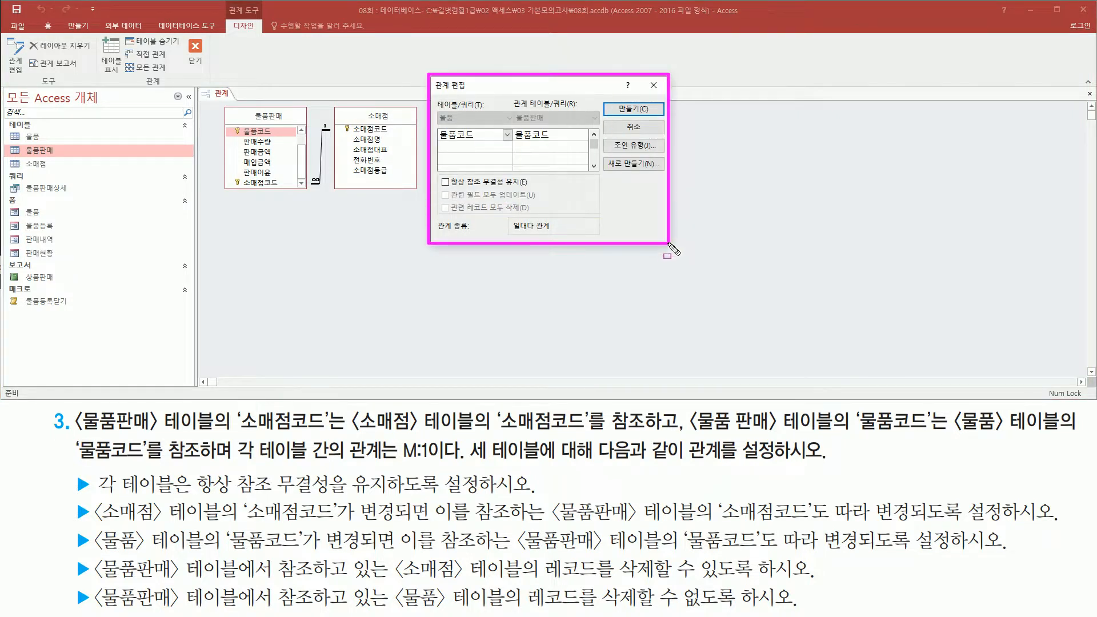
pyautogui.moveTo(432, 106); pyautogui.dragTo(484, 144)
pyautogui.moveTo(511, 107)
pyautogui.mouseDown()
pyautogui.moveTo(519, 131)
pyautogui.moveTo(556, 148)
pyautogui.mouseUp()
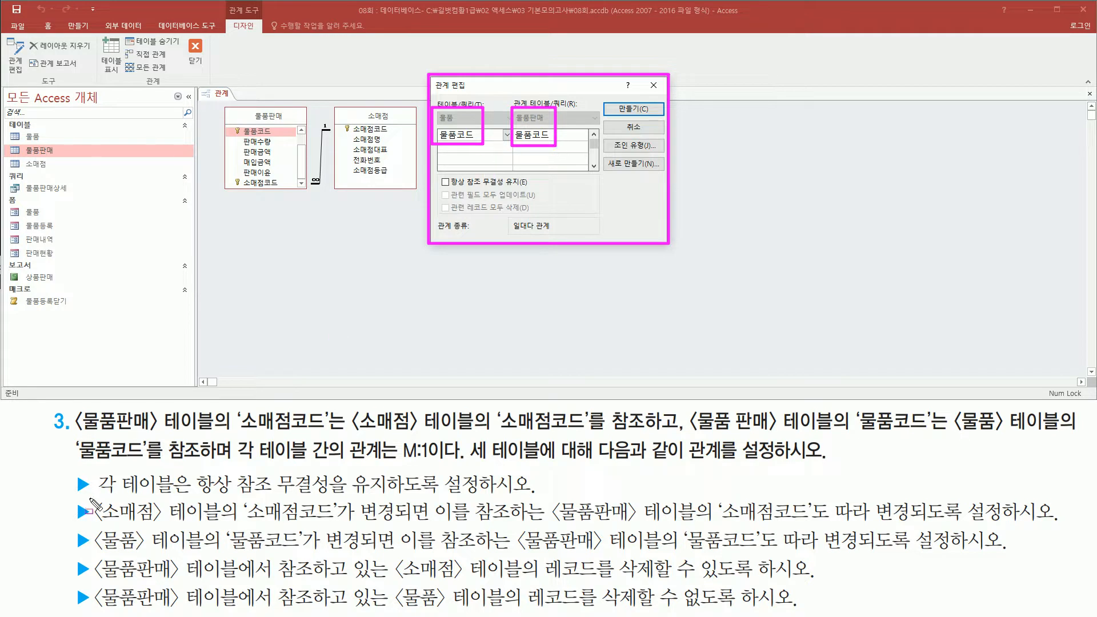
pyautogui.moveTo(90, 501); pyautogui.dragTo(537, 495)
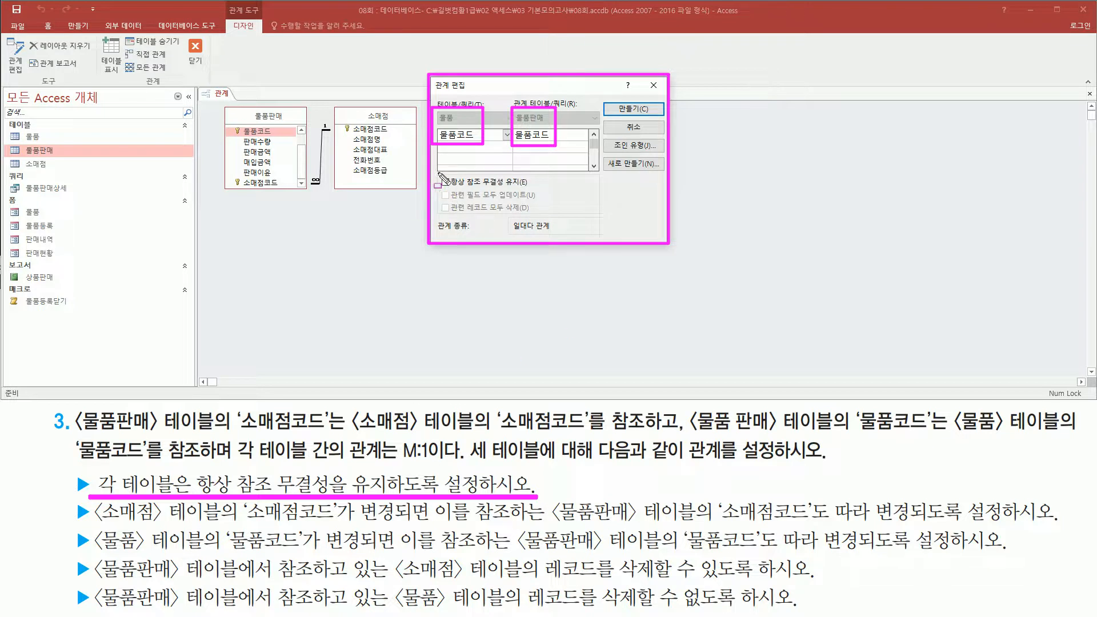
pyautogui.moveTo(438, 177); pyautogui.dragTo(532, 188)
pyautogui.press('Escape')
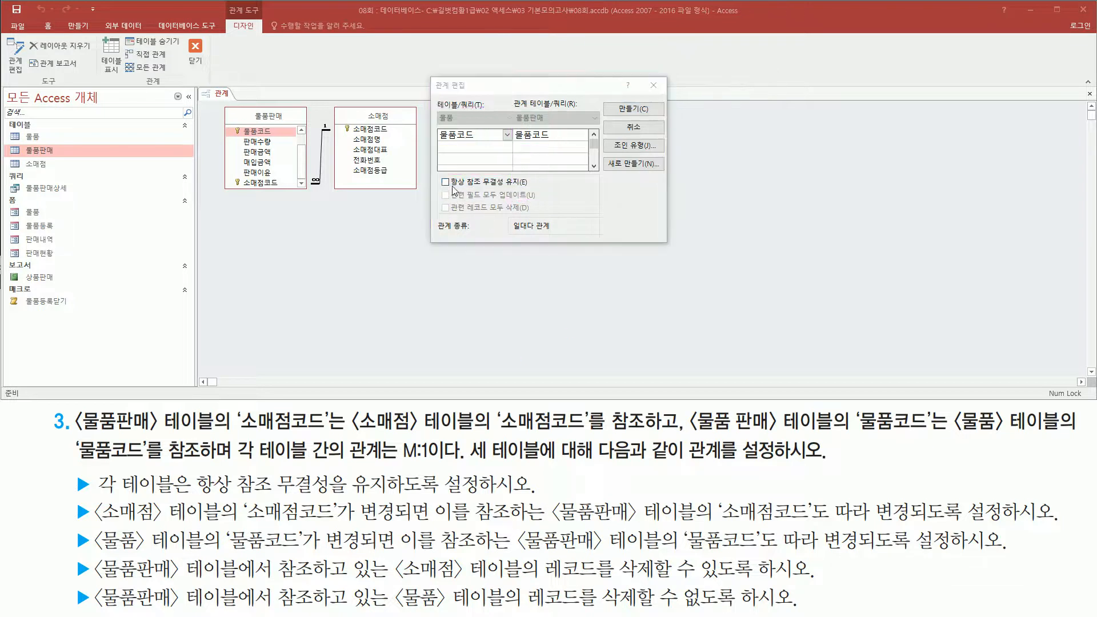
pyautogui.click(445, 182)
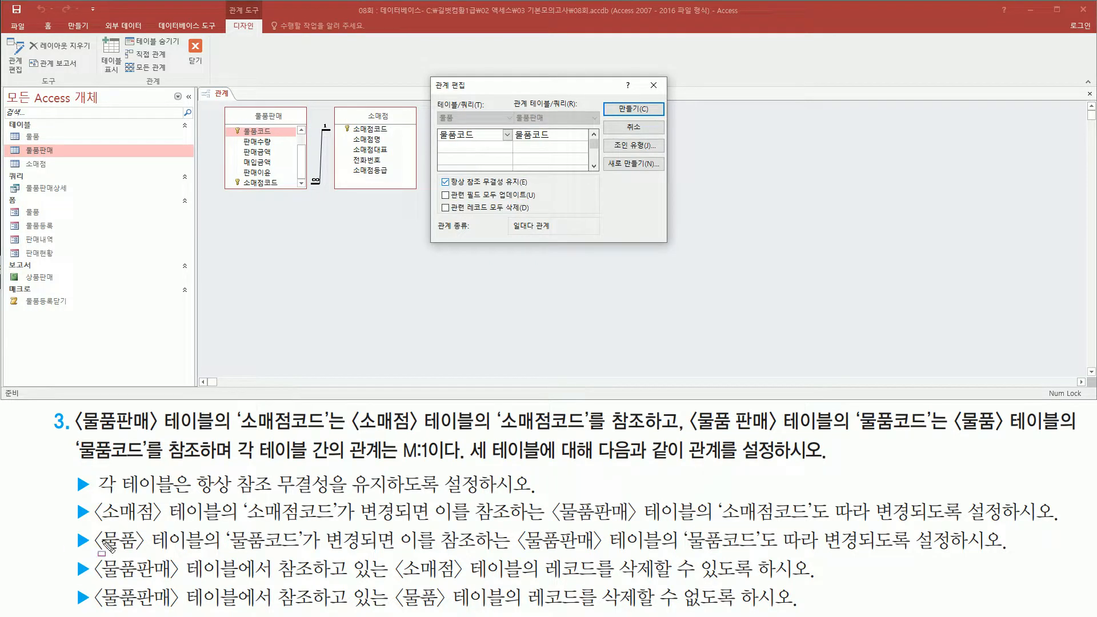
# - Enable 관련 필드 모두 업데이트 for the 물품코드 relationship
pyautogui.moveTo(91, 552); pyautogui.dragTo(974, 552)
pyautogui.click(780, 524)
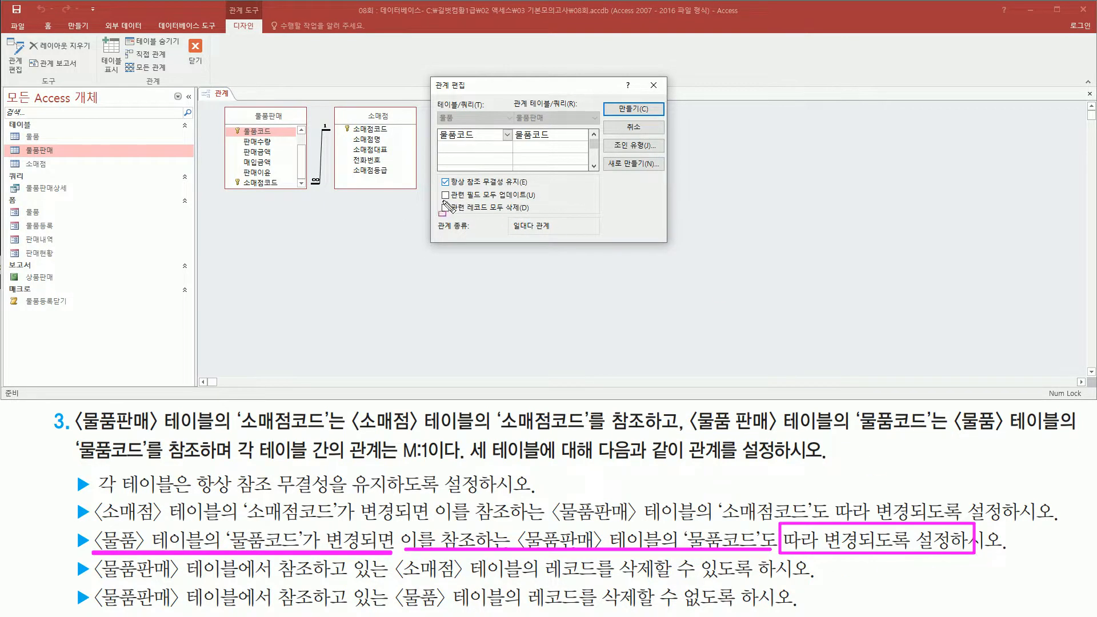
pyautogui.moveTo(443, 201); pyautogui.dragTo(541, 200)
pyautogui.press('Escape')
pyautogui.click(446, 194)
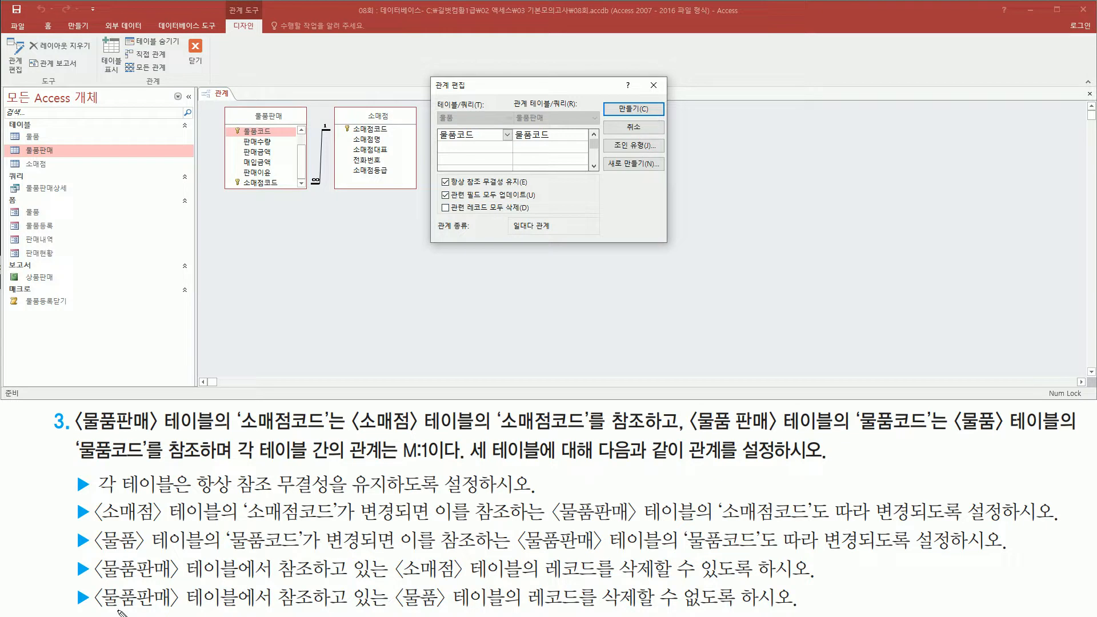
# - Create the 물품코드 relationship with 관련 레코드 모두 삭제 left disabled
pyautogui.moveTo(94, 610); pyautogui.dragTo(797, 606)
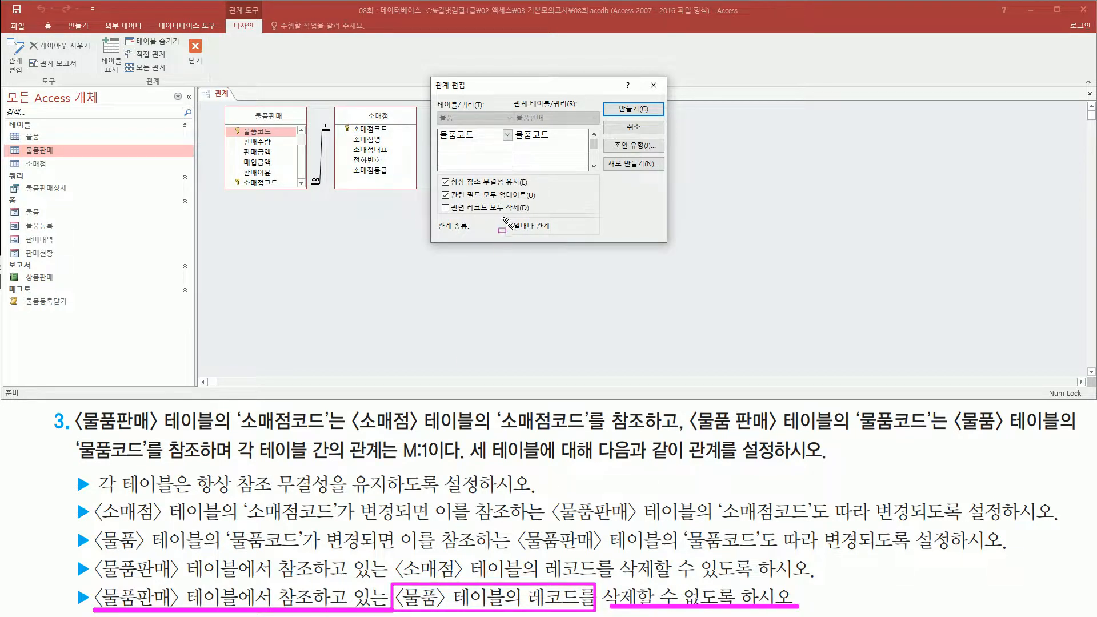
pyautogui.moveTo(491, 212); pyautogui.dragTo(521, 214)
pyautogui.moveTo(438, 202); pyautogui.dragTo(451, 219)
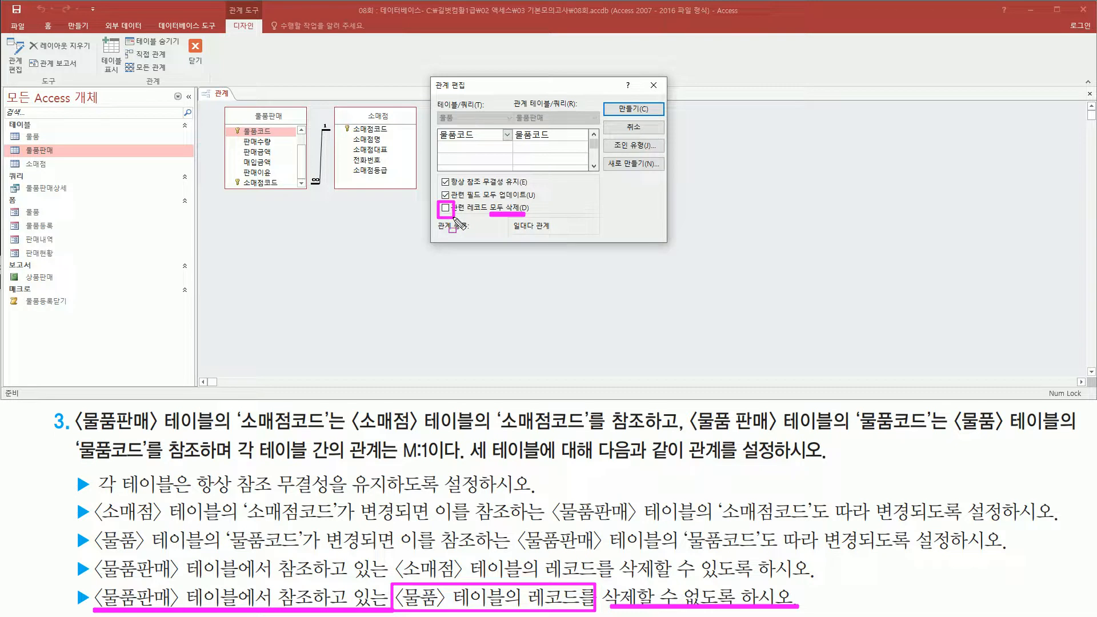
pyautogui.press('Escape')
pyautogui.moveTo(435, 170)
pyautogui.mouseDown()
pyautogui.moveTo(443, 216)
pyautogui.moveTo(542, 216)
pyautogui.mouseUp()
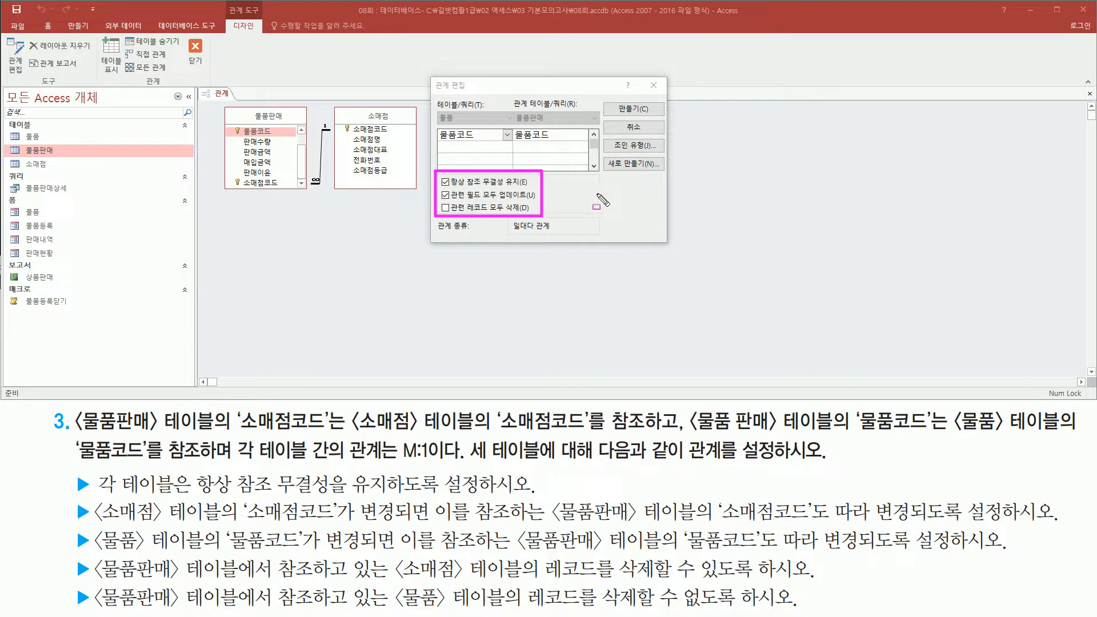
pyautogui.moveTo(615, 100); pyautogui.dragTo(638, 113)
pyautogui.press('Escape')
pyautogui.click(628, 108)
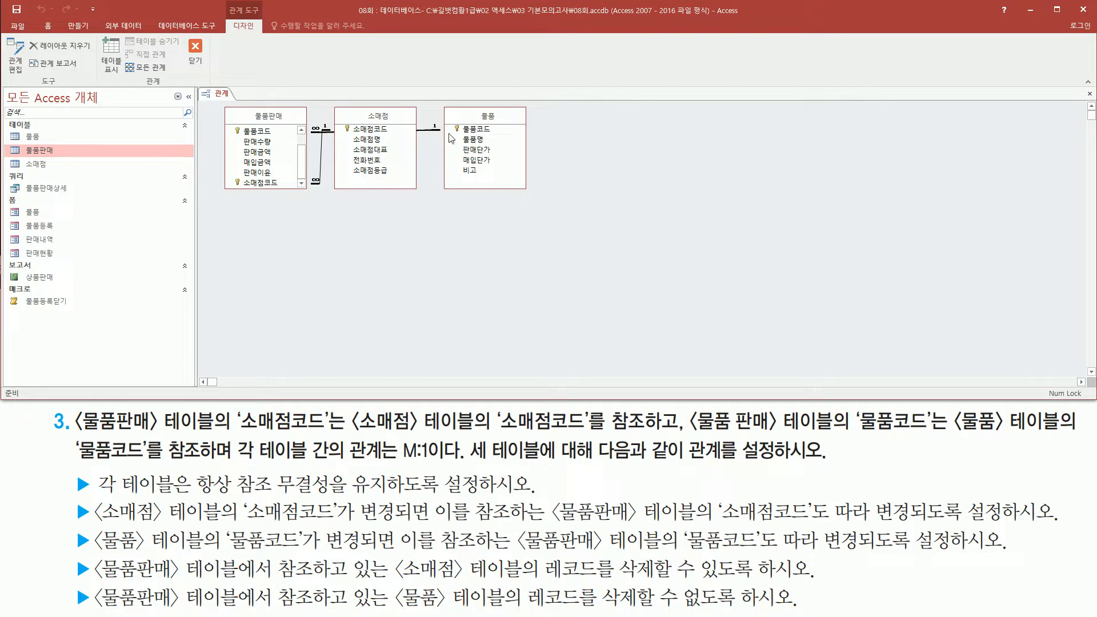
# - Place the 물품 table below the 소매점 table, then close the relationships layout and save its changes
pyautogui.moveTo(486, 117); pyautogui.dragTo(375, 222)
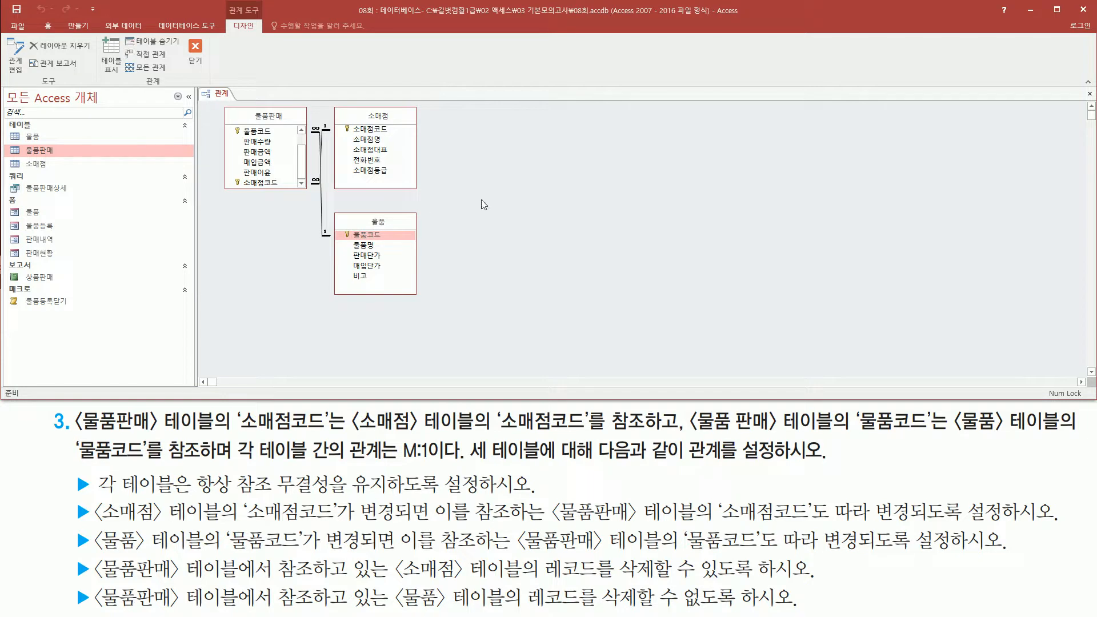
pyautogui.moveTo(394, 225)
pyautogui.mouseDown()
pyautogui.moveTo(500, 203)
pyautogui.moveTo(422, 269)
pyautogui.moveTo(378, 274)
pyautogui.moveTo(405, 262)
pyautogui.moveTo(395, 224)
pyautogui.moveTo(594, 120)
pyautogui.moveTo(511, 120)
pyautogui.moveTo(452, 242)
pyautogui.moveTo(360, 265)
pyautogui.moveTo(272, 263)
pyautogui.moveTo(469, 262)
pyautogui.moveTo(256, 263)
pyautogui.moveTo(371, 280)
pyautogui.moveTo(381, 260)
pyautogui.moveTo(393, 265)
pyautogui.moveTo(393, 220)
pyautogui.mouseUp()
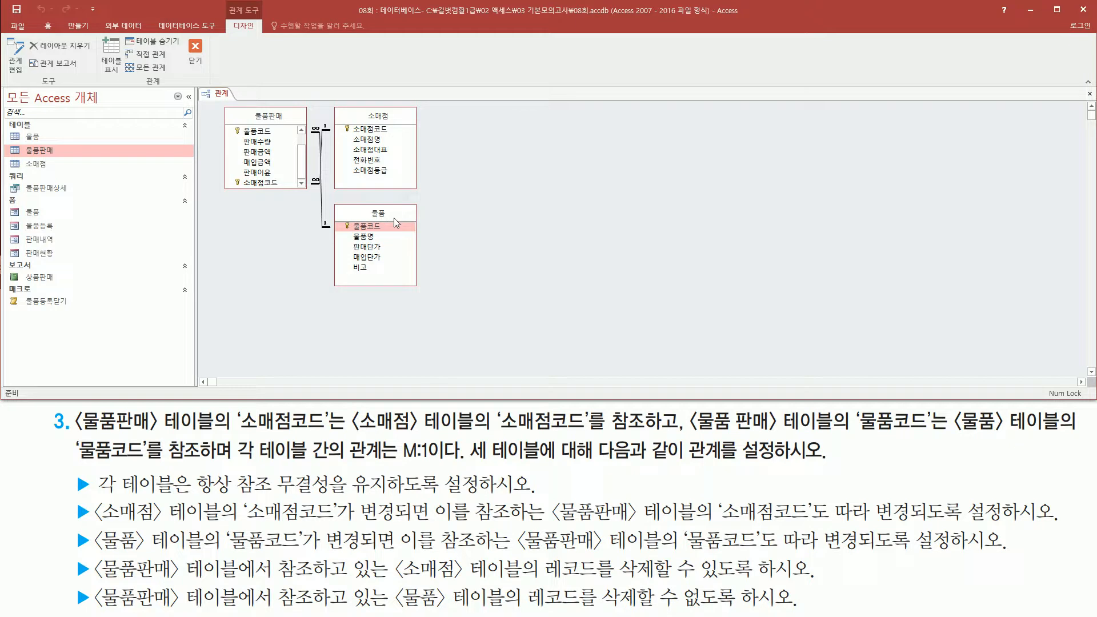
pyautogui.click(191, 43)
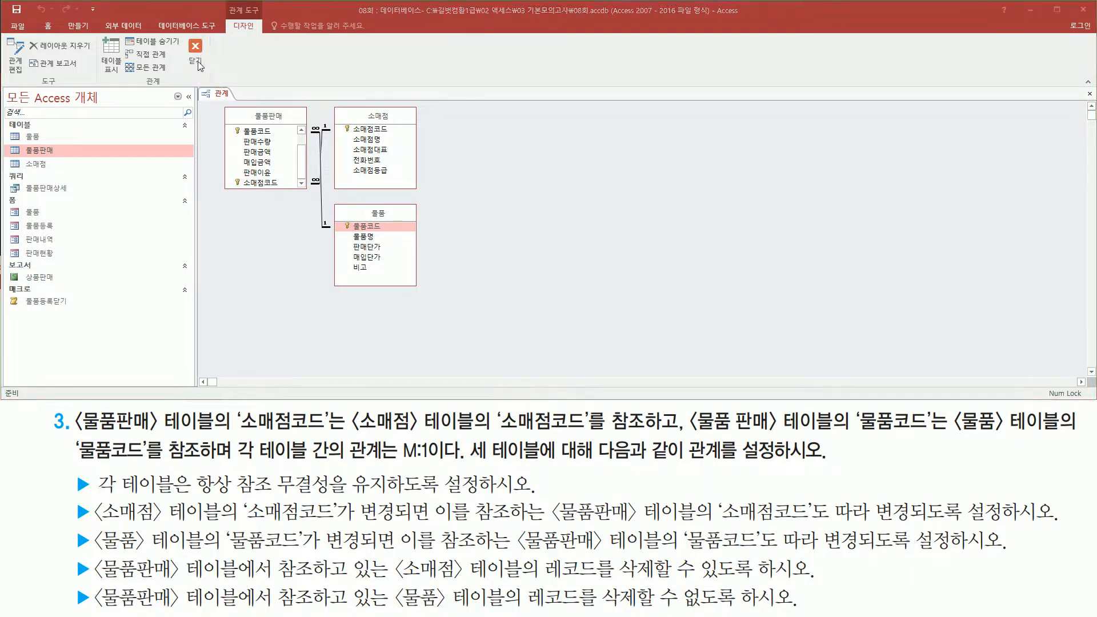
pyautogui.click(195, 49)
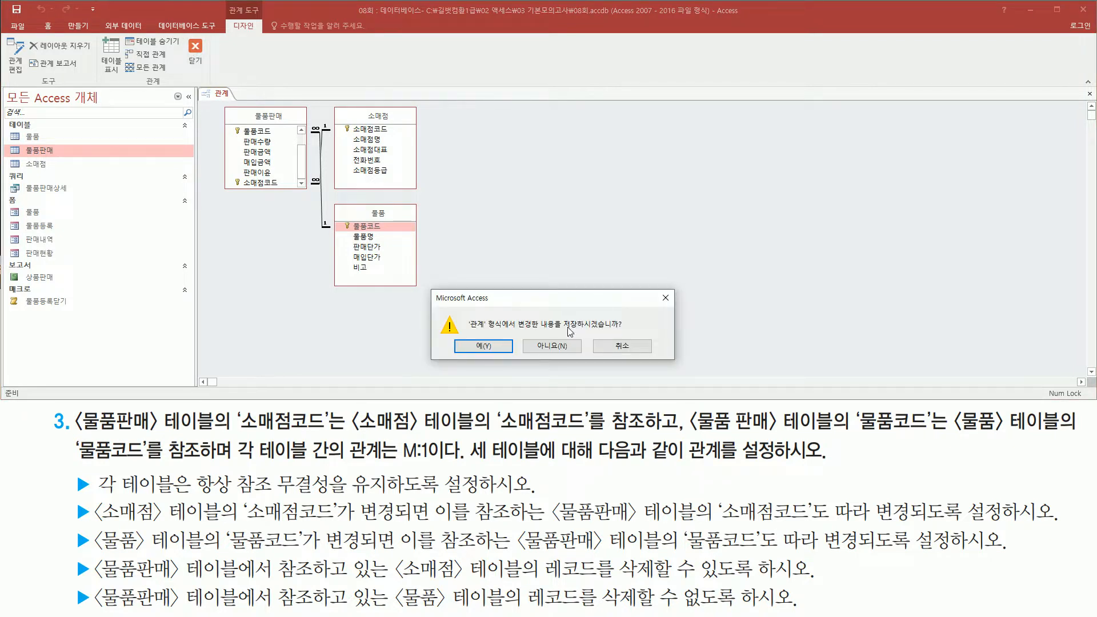
pyautogui.click(471, 347)
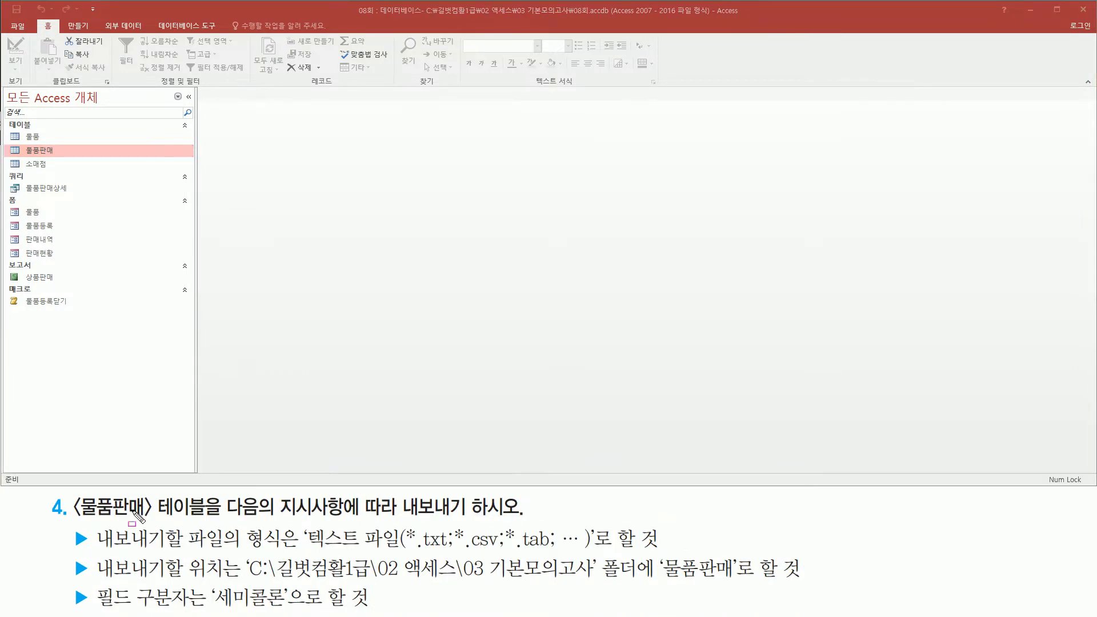
# - Examine the task 4 instructions for the 물품판매 table's export format, destination folder, file name and field delimiter
pyautogui.moveTo(74, 521); pyautogui.dragTo(211, 521)
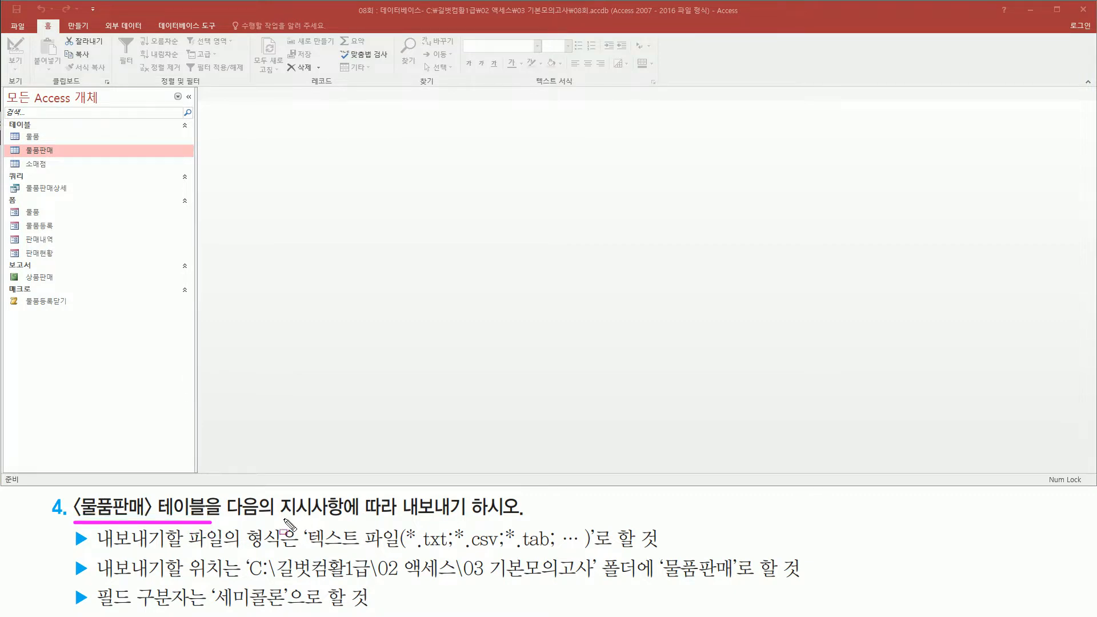
pyautogui.moveTo(394, 492)
pyautogui.mouseDown()
pyautogui.moveTo(482, 528)
pyautogui.moveTo(471, 521)
pyautogui.mouseUp()
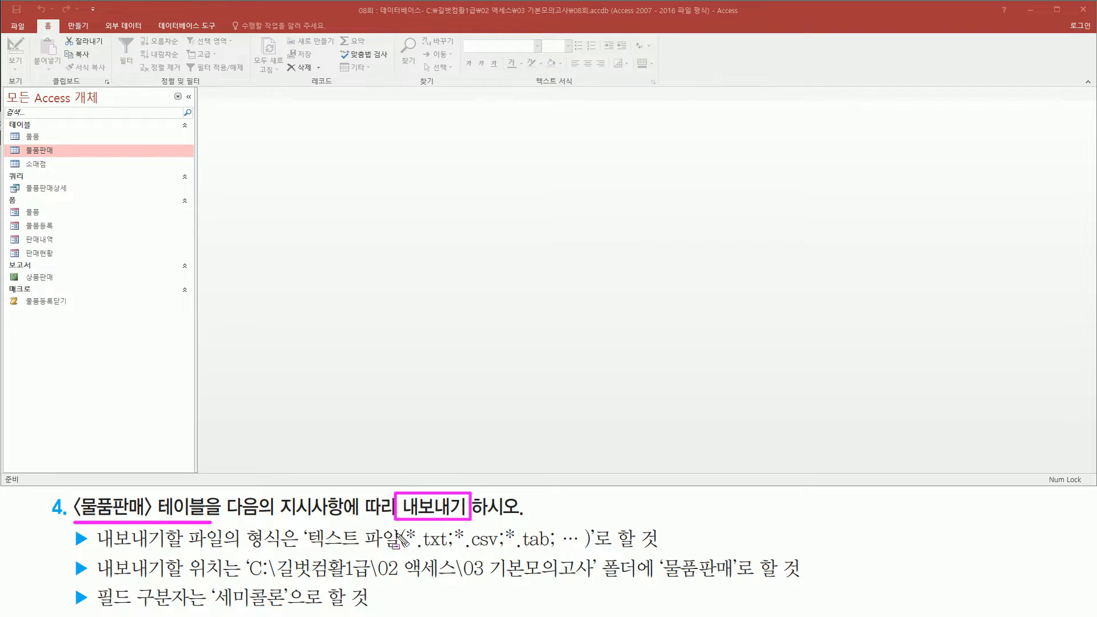
pyautogui.moveTo(98, 550)
pyautogui.mouseDown()
pyautogui.moveTo(283, 551)
pyautogui.moveTo(308, 534)
pyautogui.moveTo(311, 551)
pyautogui.moveTo(598, 555)
pyautogui.mouseUp()
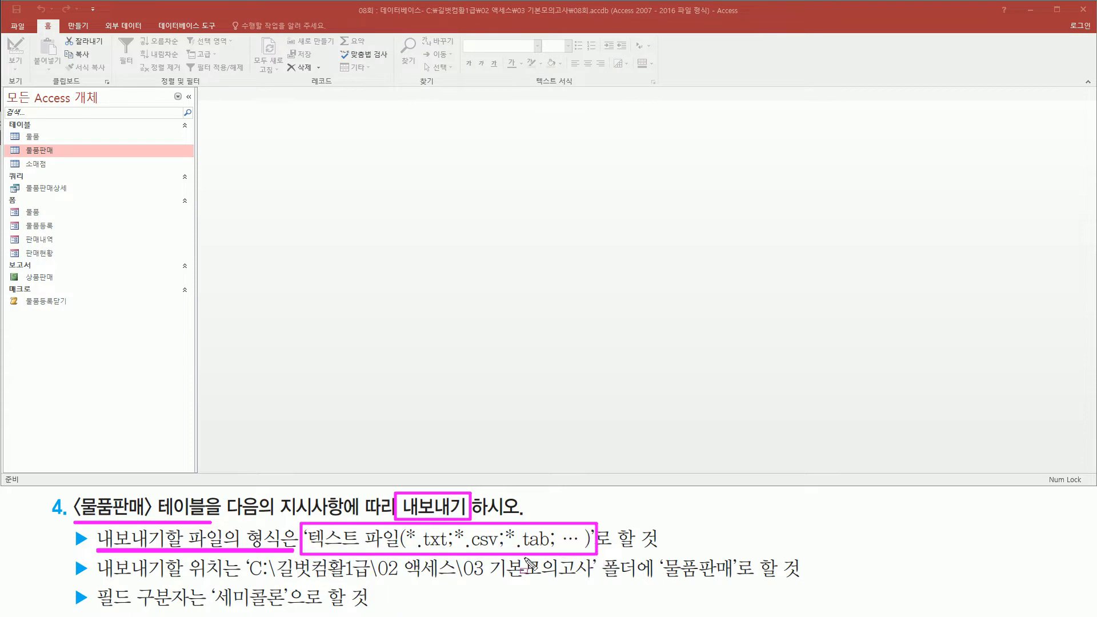
pyautogui.moveTo(93, 579); pyautogui.dragTo(603, 584)
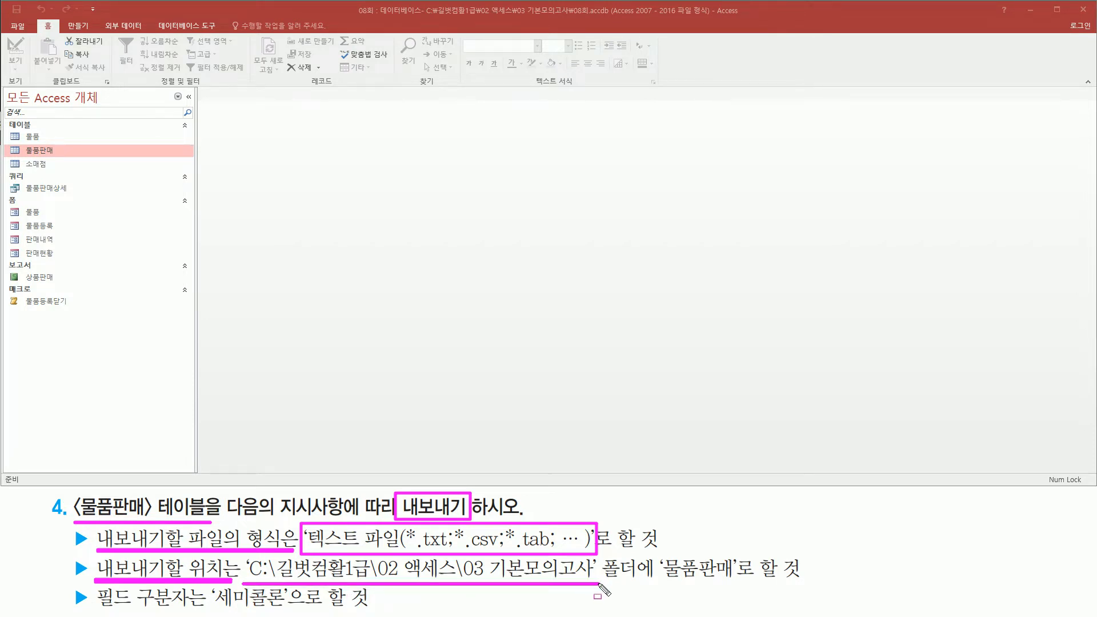
pyautogui.moveTo(658, 551)
pyautogui.mouseDown()
pyautogui.moveTo(663, 570)
pyautogui.moveTo(739, 587)
pyautogui.mouseUp()
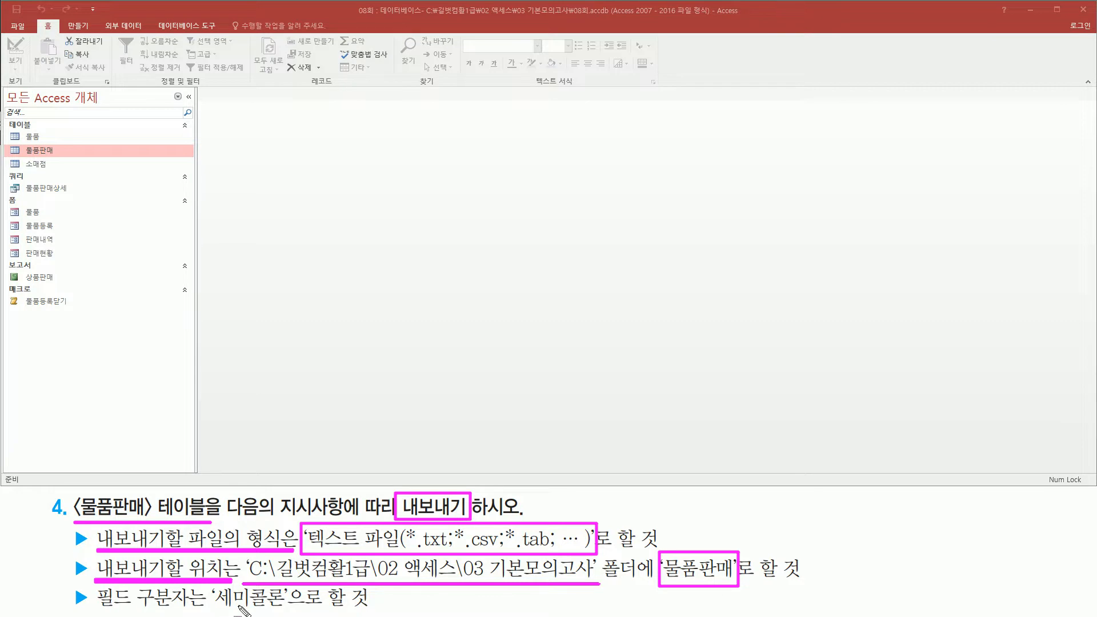
pyautogui.moveTo(220, 612); pyautogui.dragTo(289, 613)
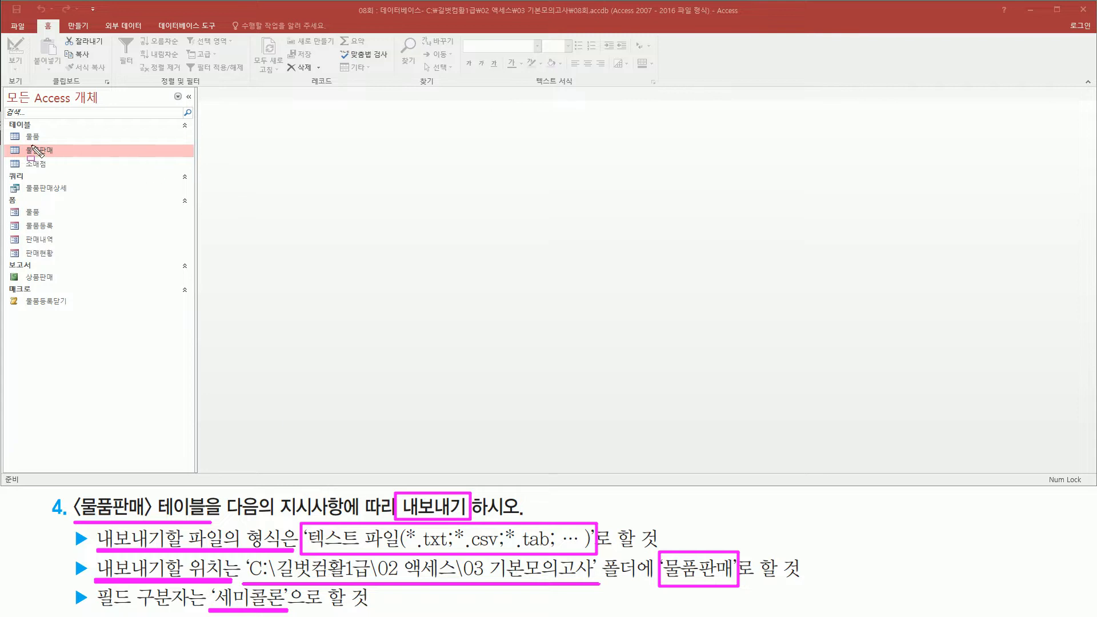
pyautogui.moveTo(17, 143); pyautogui.dragTo(64, 159)
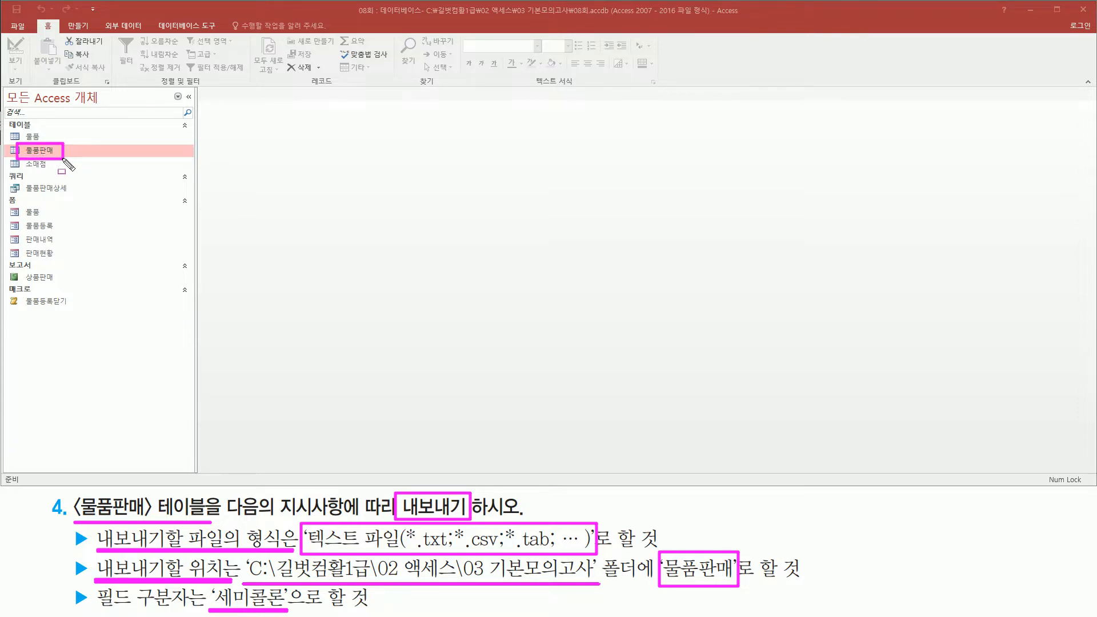
pyautogui.press('Escape')
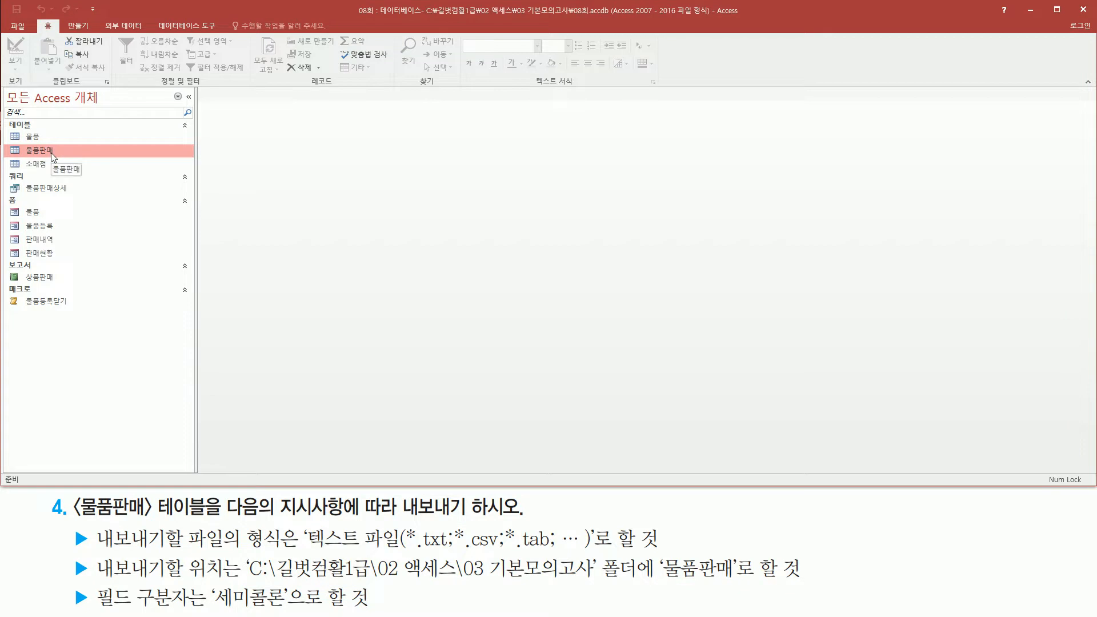
# - Start exporting the 물품판매 table as a text file
pyautogui.click(116, 27)
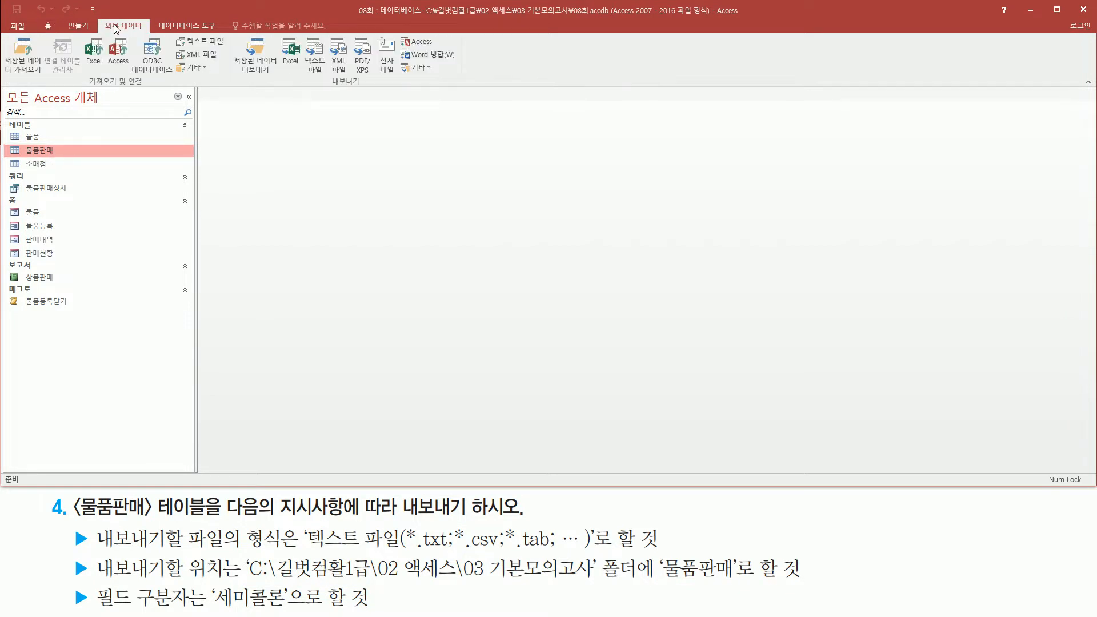
pyautogui.moveTo(105, 21); pyautogui.dragTo(147, 32)
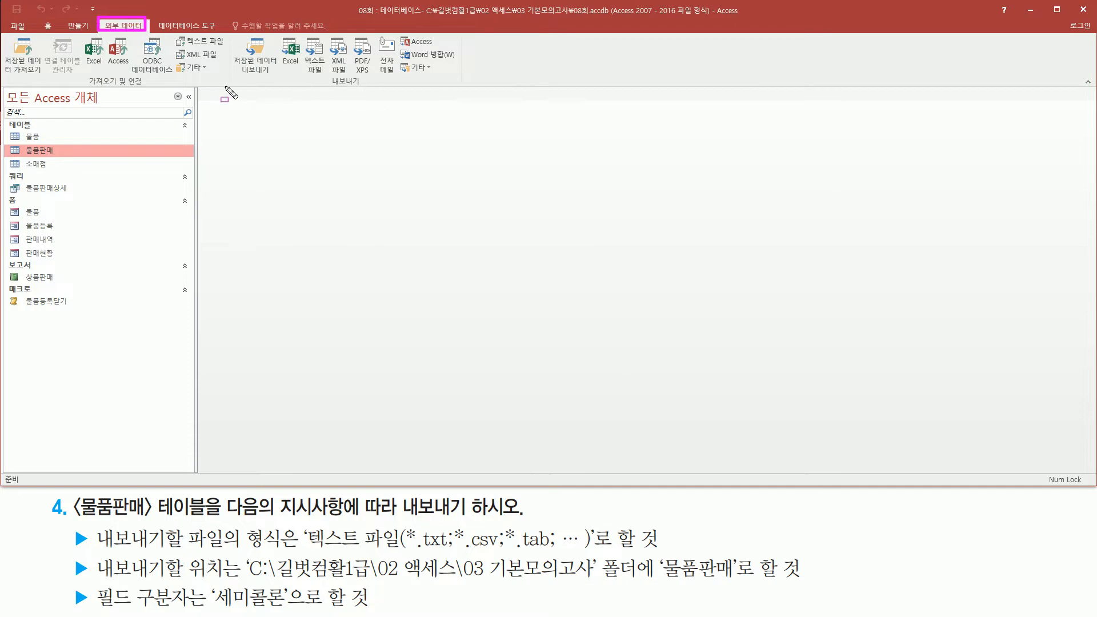
pyautogui.moveTo(229, 85); pyautogui.dragTo(462, 85)
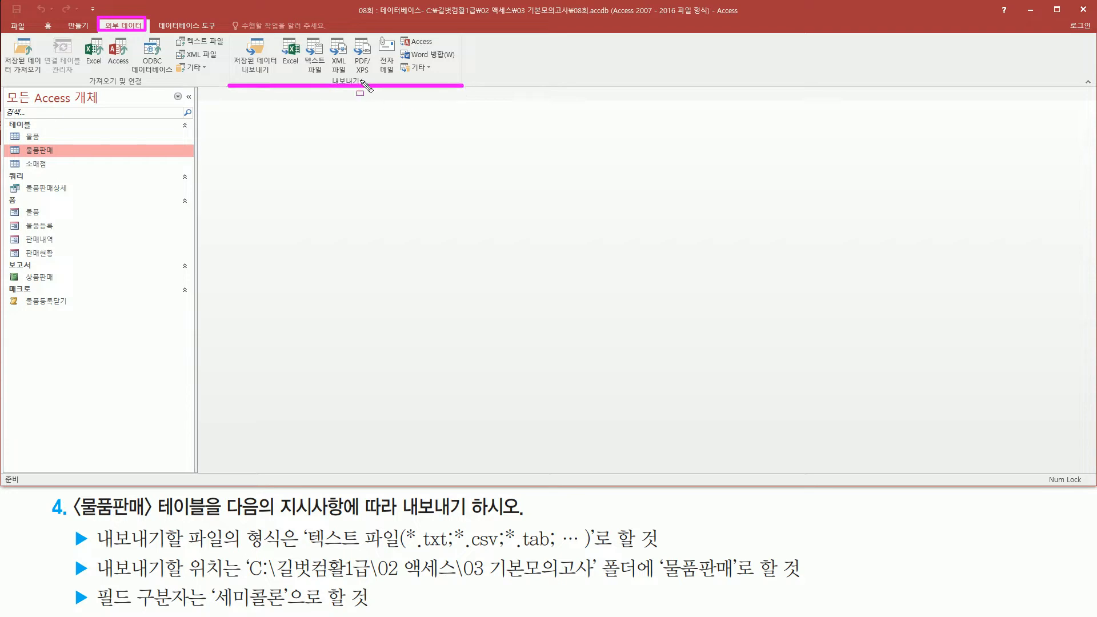
pyautogui.moveTo(301, 29); pyautogui.dragTo(329, 78)
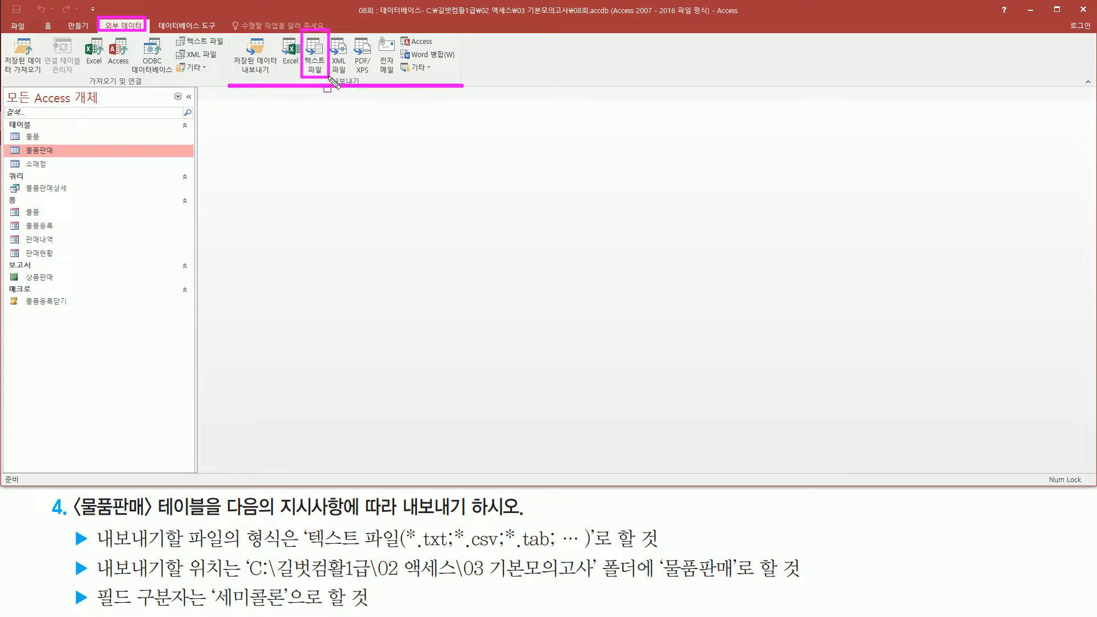
pyautogui.press('Escape')
pyautogui.click(314, 56)
pyautogui.moveTo(338, 86)
pyautogui.mouseDown()
pyautogui.moveTo(387, 115)
pyautogui.moveTo(622, 333)
pyautogui.moveTo(759, 397)
pyautogui.mouseUp()
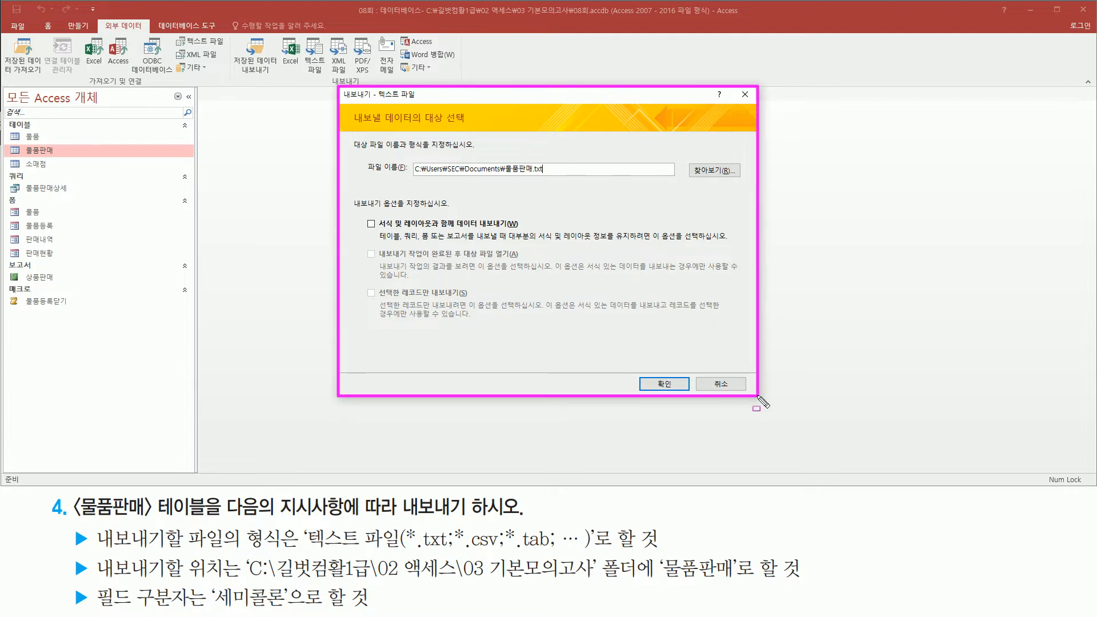
# - Browse for the export destination and go to the C:\길벗컴활1급\02 액세스\03 기본모의고사 folder
pyautogui.moveTo(363, 157); pyautogui.dragTo(409, 179)
pyautogui.moveTo(96, 580); pyautogui.dragTo(234, 586)
pyautogui.moveTo(243, 551); pyautogui.dragTo(602, 586)
pyautogui.moveTo(687, 161); pyautogui.dragTo(736, 178)
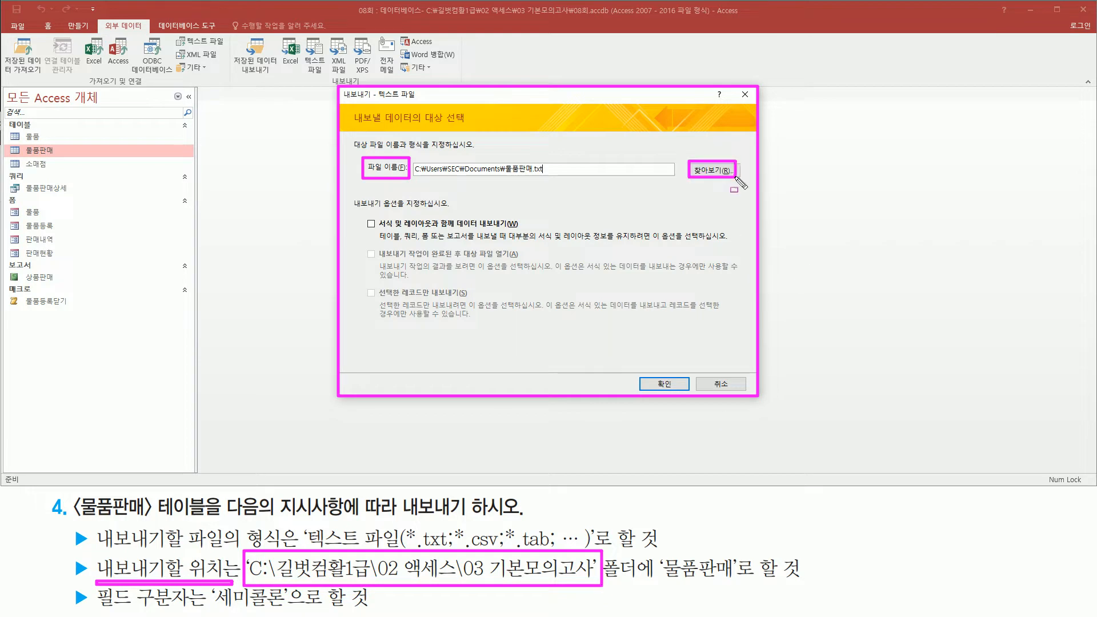
pyautogui.click(713, 170)
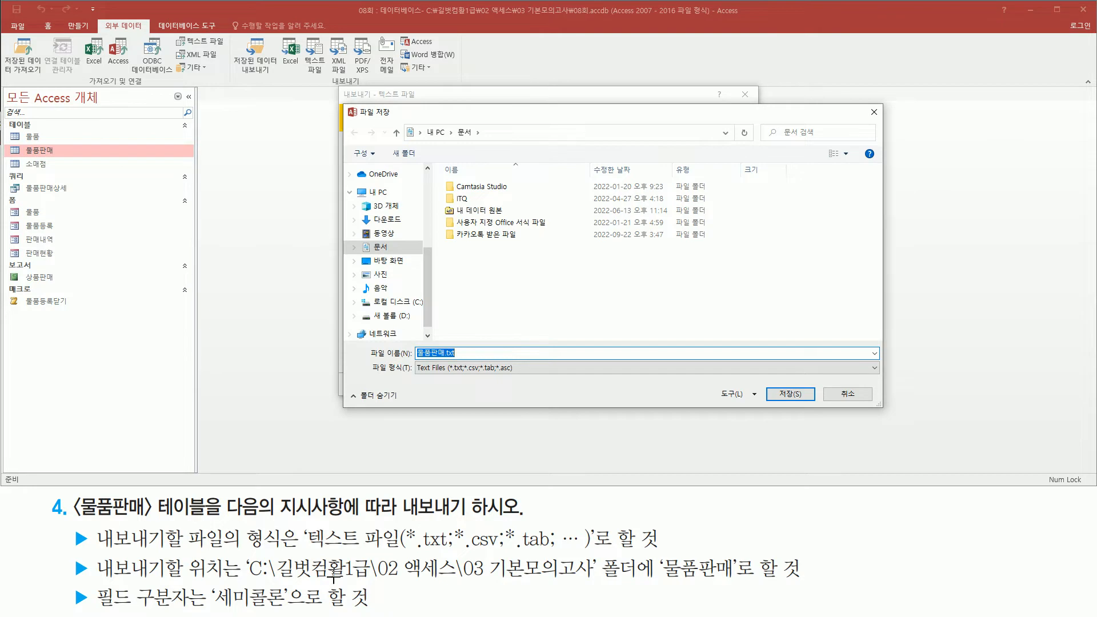
pyautogui.click(410, 307)
pyautogui.click(494, 331)
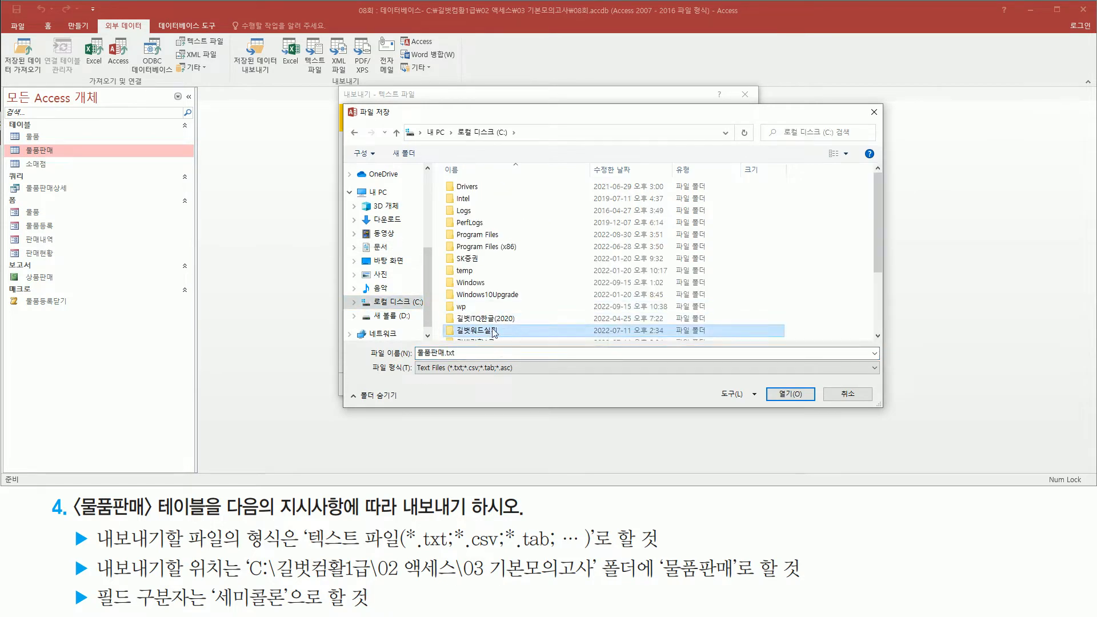
pyautogui.scroll(-3, 493, 331)
pyautogui.click(503, 250)
pyautogui.doubleClick(502, 250)
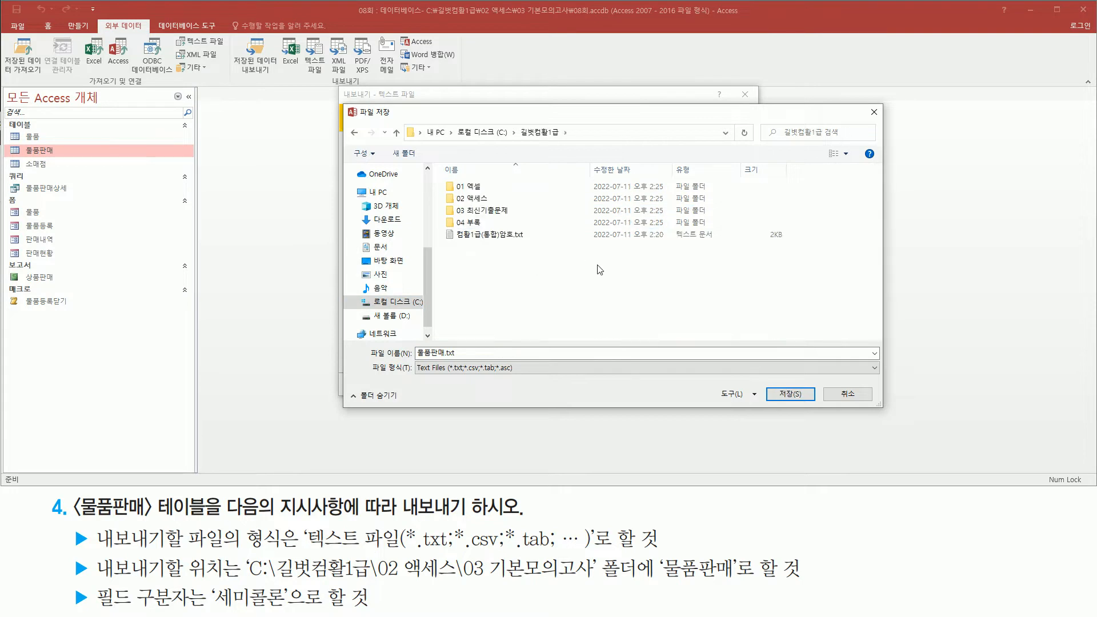
pyautogui.click(502, 199)
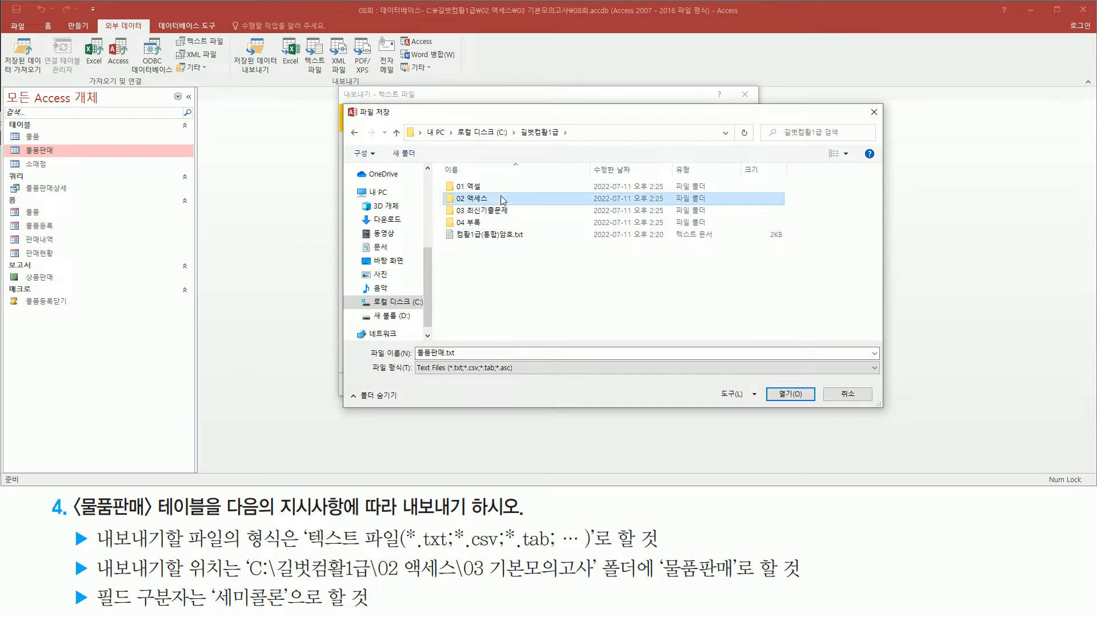
pyautogui.doubleClick(502, 198)
pyautogui.click(493, 215)
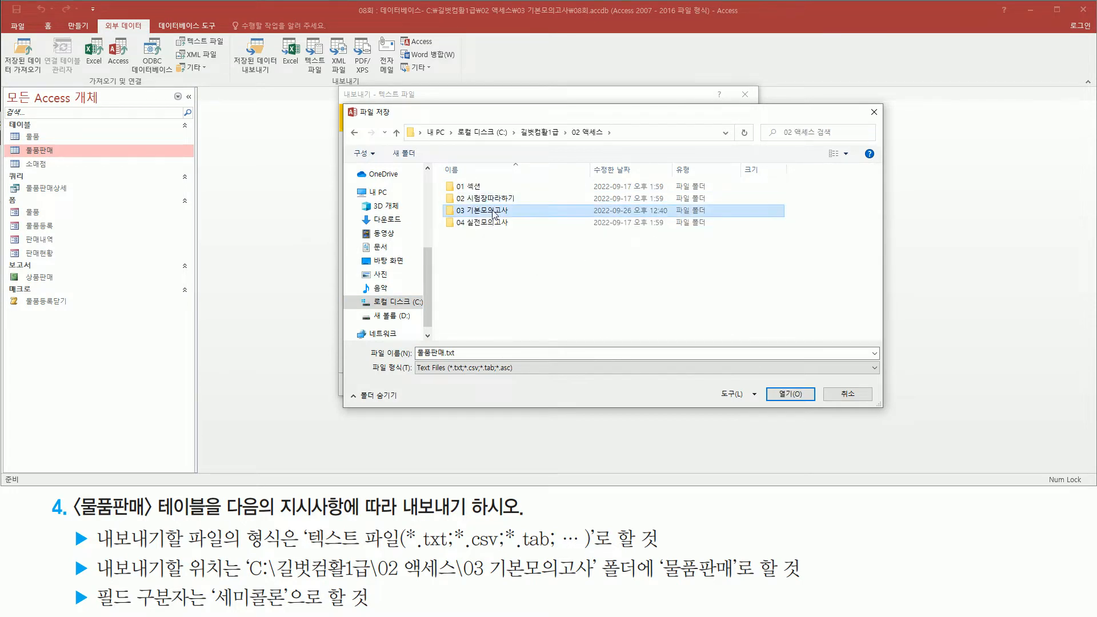
pyautogui.doubleClick(493, 215)
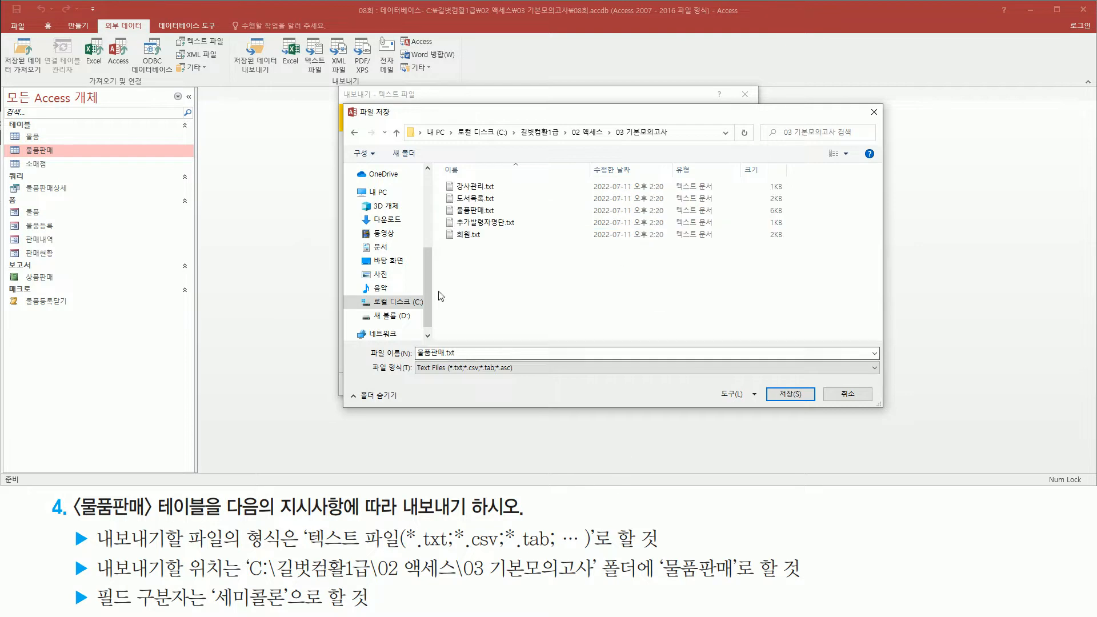
# - Save the export target as 물품판매.txt and proceed with 서식 및 레이아웃과 함께 데이터 내보내기 left disabled
pyautogui.click(484, 355)
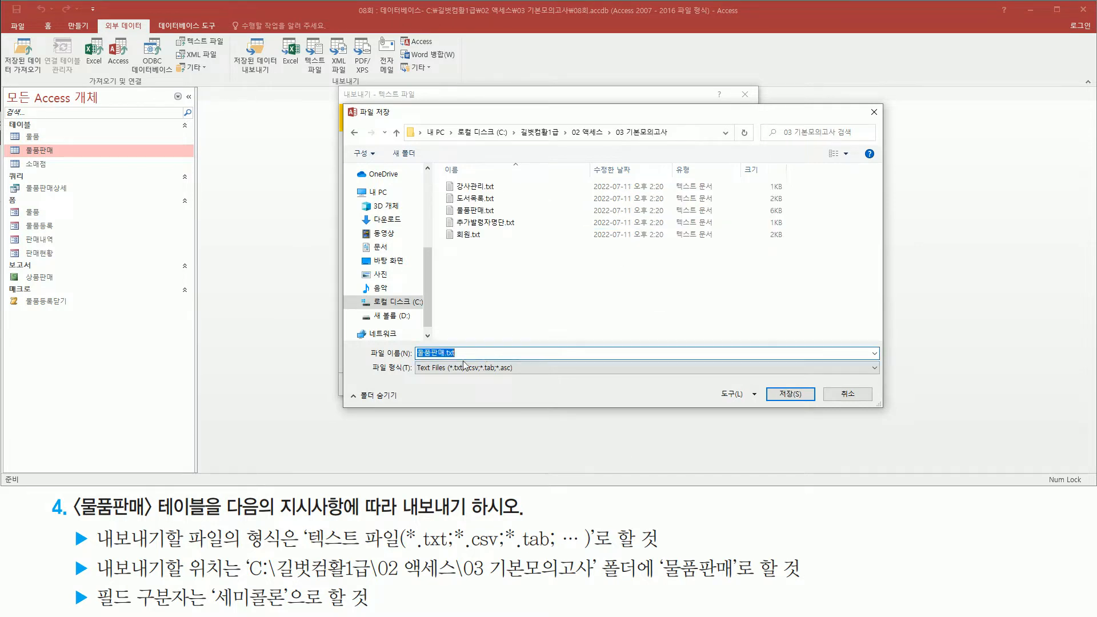
pyautogui.moveTo(656, 580); pyautogui.dragTo(736, 580)
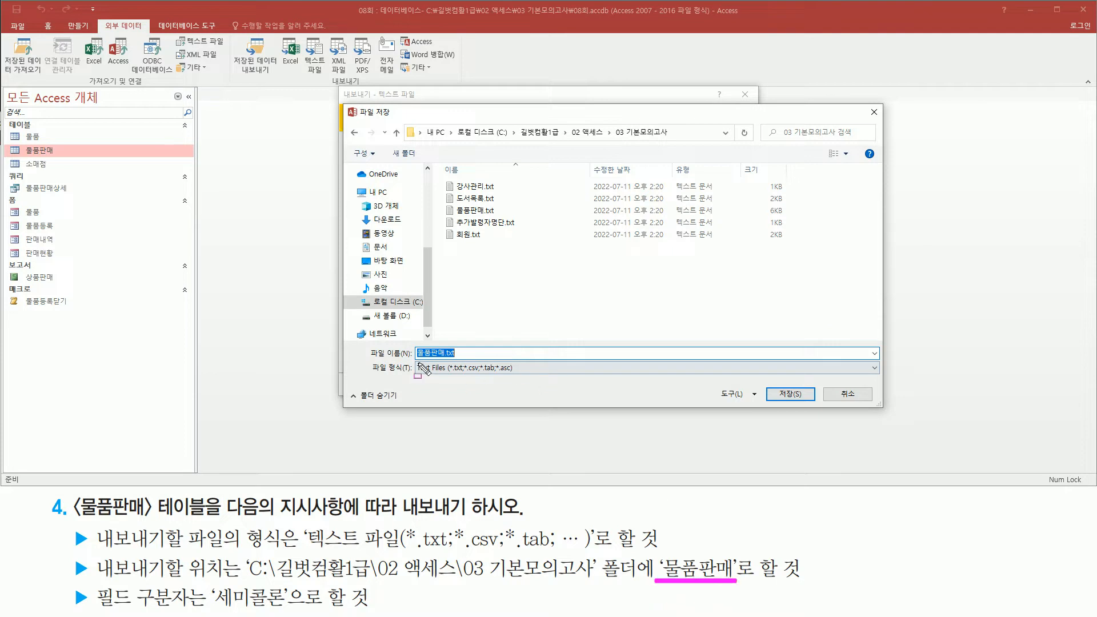
pyautogui.moveTo(413, 361); pyautogui.dragTo(462, 361)
pyautogui.moveTo(771, 383)
pyautogui.mouseDown()
pyautogui.moveTo(772, 404)
pyautogui.moveTo(812, 404)
pyautogui.mouseUp()
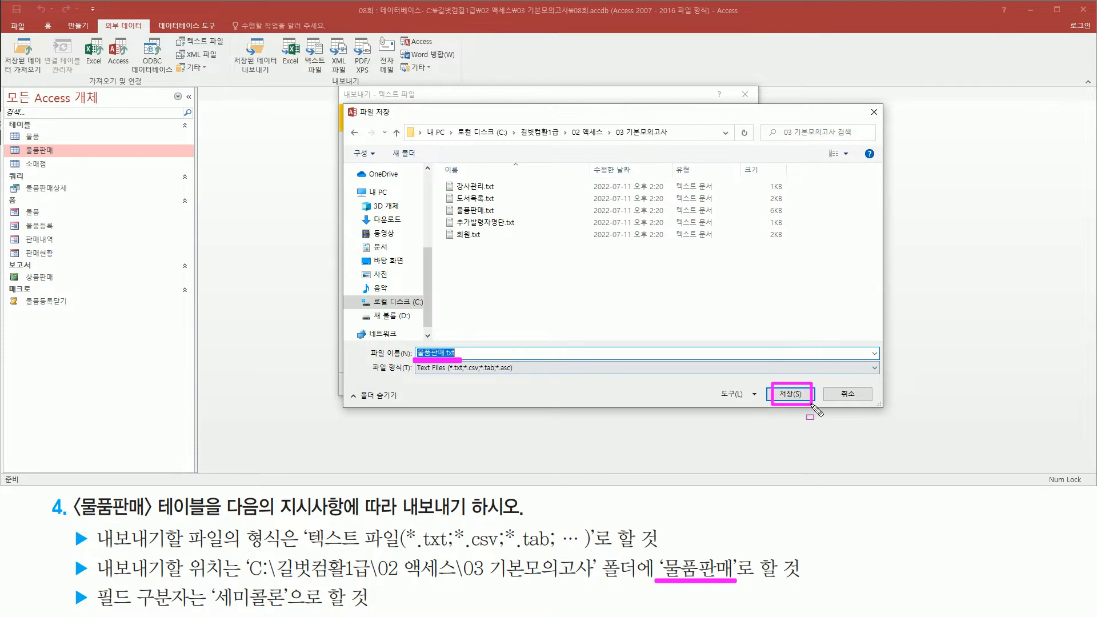
pyautogui.click(790, 393)
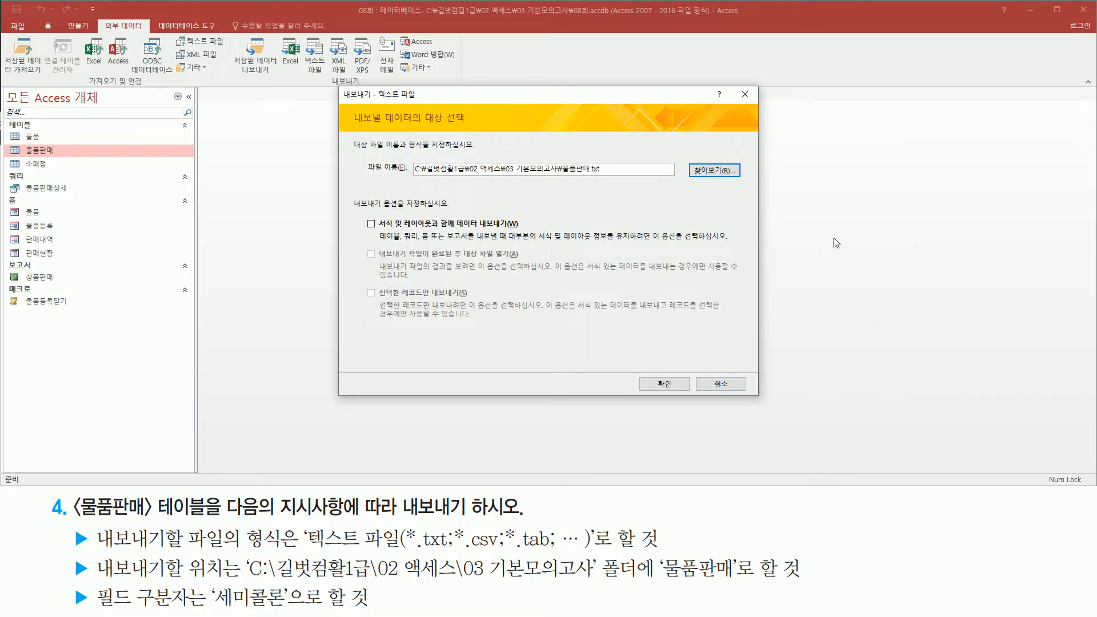
pyautogui.moveTo(349, 193); pyautogui.dragTo(461, 214)
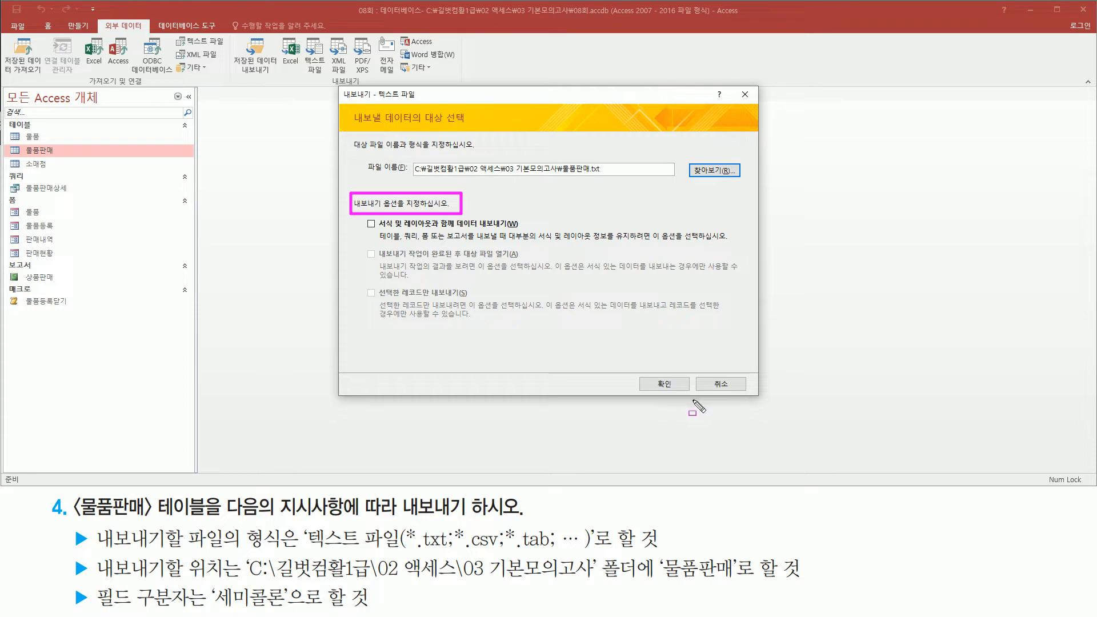
pyautogui.moveTo(642, 368); pyautogui.dragTo(686, 391)
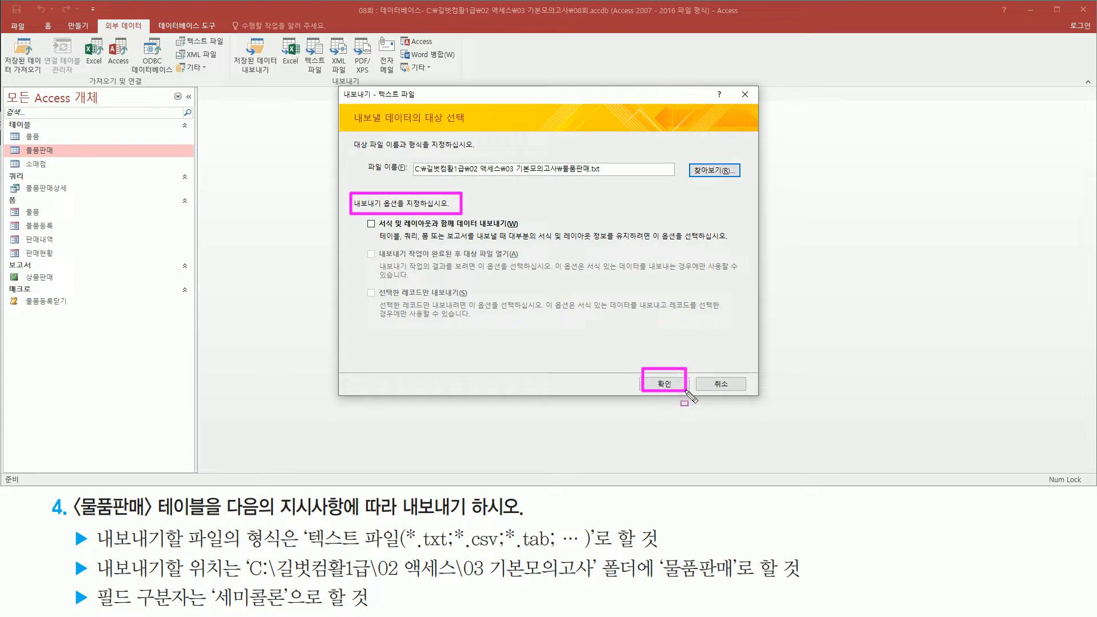
pyautogui.click(664, 383)
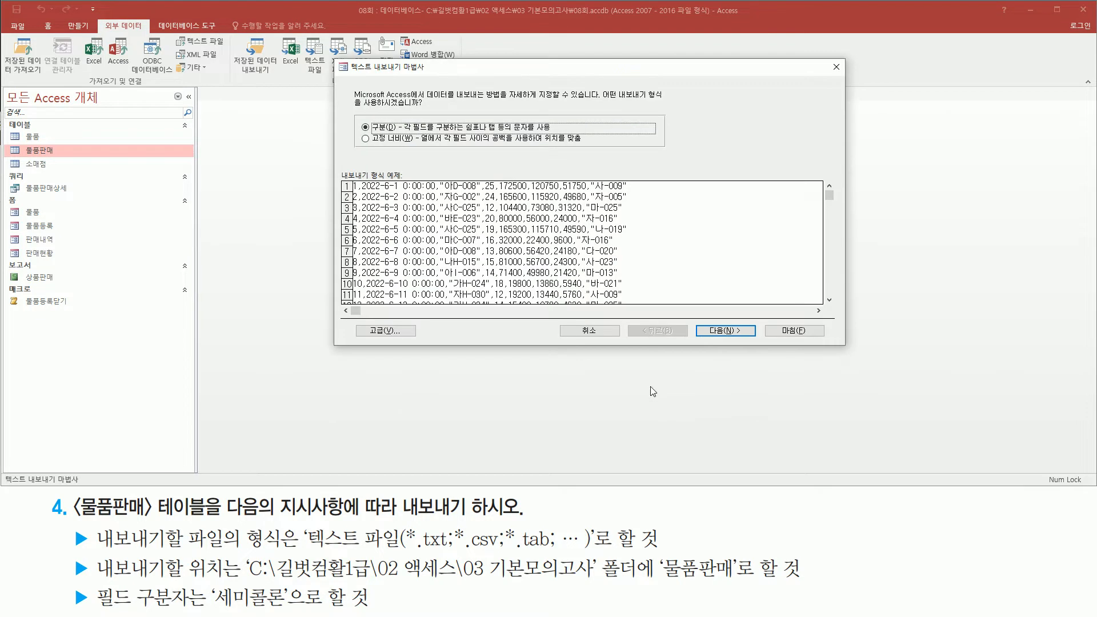
# - Choose the delimited format (구분) for the text export and proceed to the delimiter settings
pyautogui.moveTo(336, 59)
pyautogui.mouseDown()
pyautogui.moveTo(404, 288)
pyautogui.moveTo(753, 347)
pyautogui.moveTo(849, 347)
pyautogui.mouseUp()
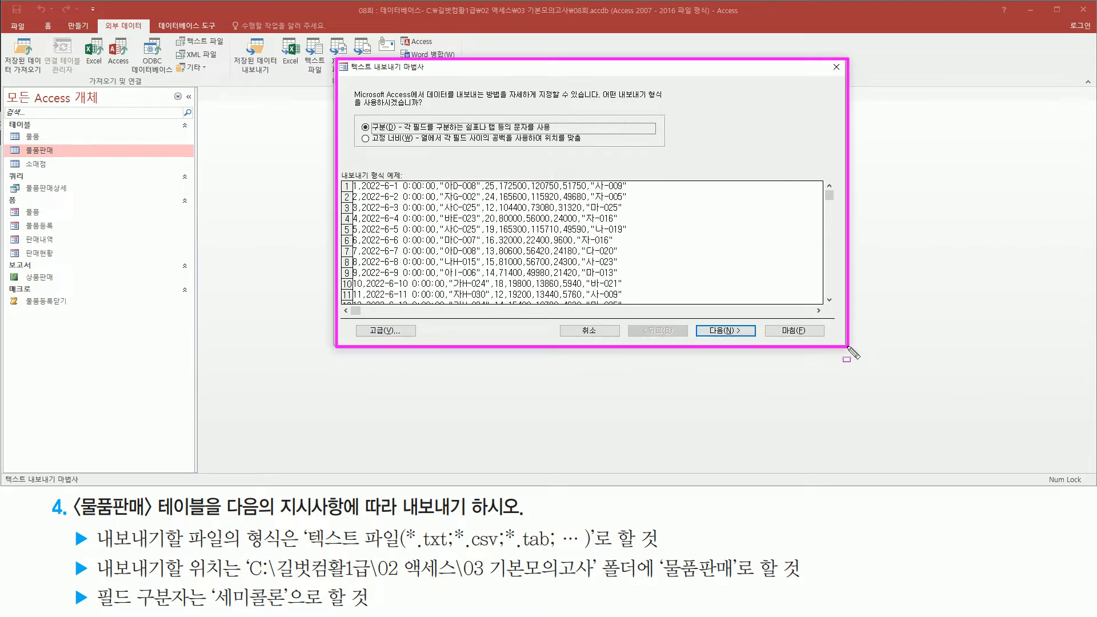
pyautogui.moveTo(599, 99); pyautogui.dragTo(663, 100)
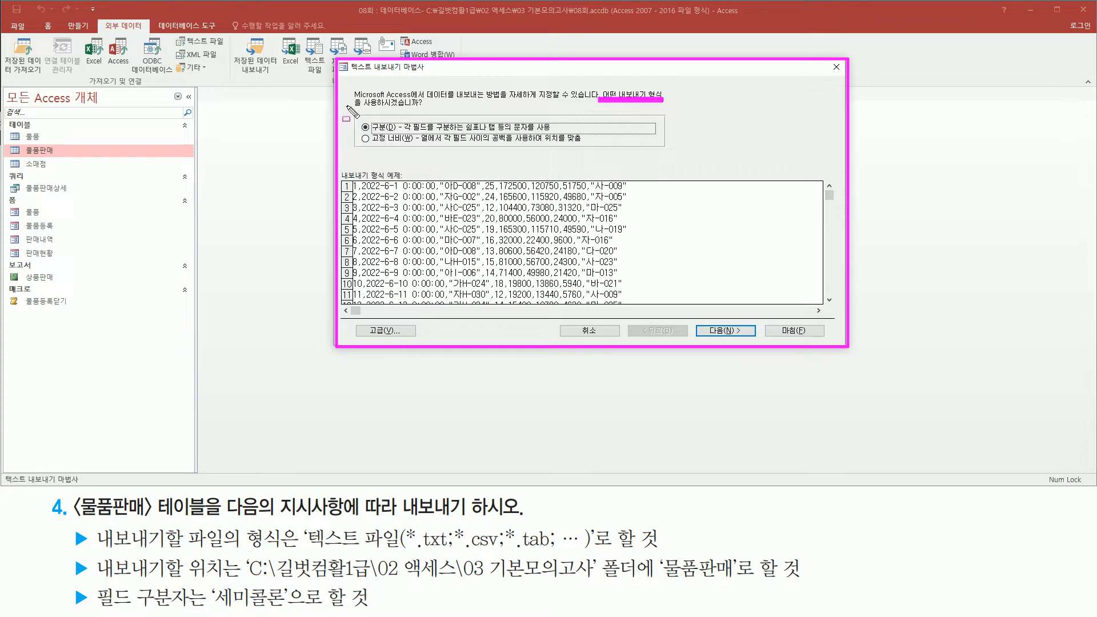
pyautogui.moveTo(348, 110); pyautogui.dragTo(423, 111)
pyautogui.moveTo(355, 116)
pyautogui.mouseDown()
pyautogui.moveTo(409, 141)
pyautogui.moveTo(398, 131)
pyautogui.moveTo(410, 148)
pyautogui.mouseUp()
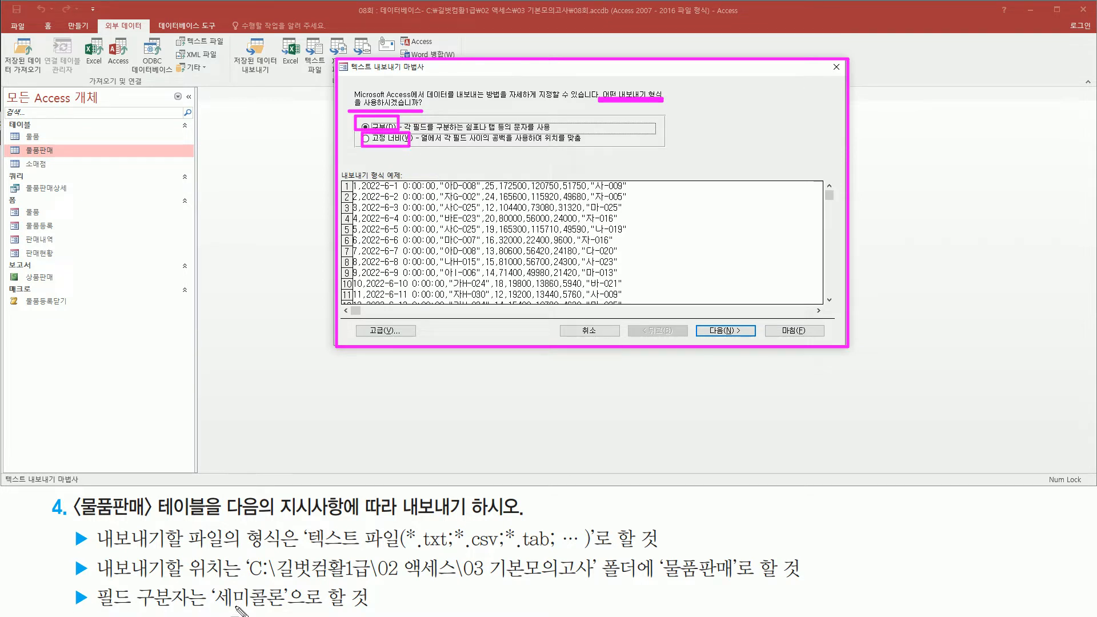
pyautogui.moveTo(210, 609); pyautogui.dragTo(284, 610)
pyautogui.press('Escape')
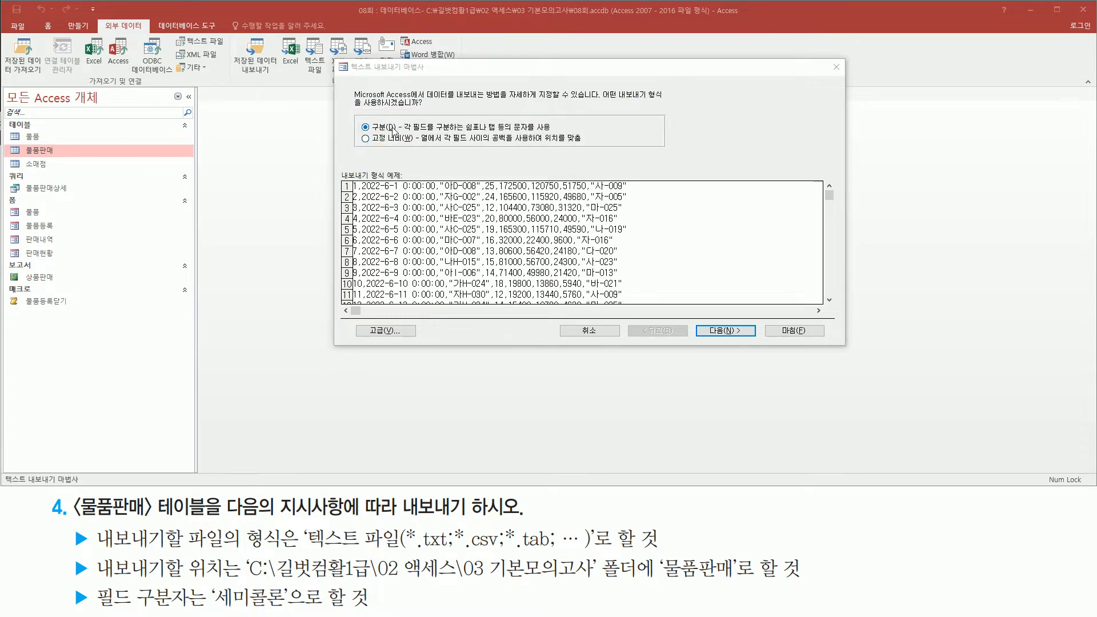
pyautogui.click(393, 130)
pyautogui.moveTo(356, 121); pyautogui.dragTo(402, 135)
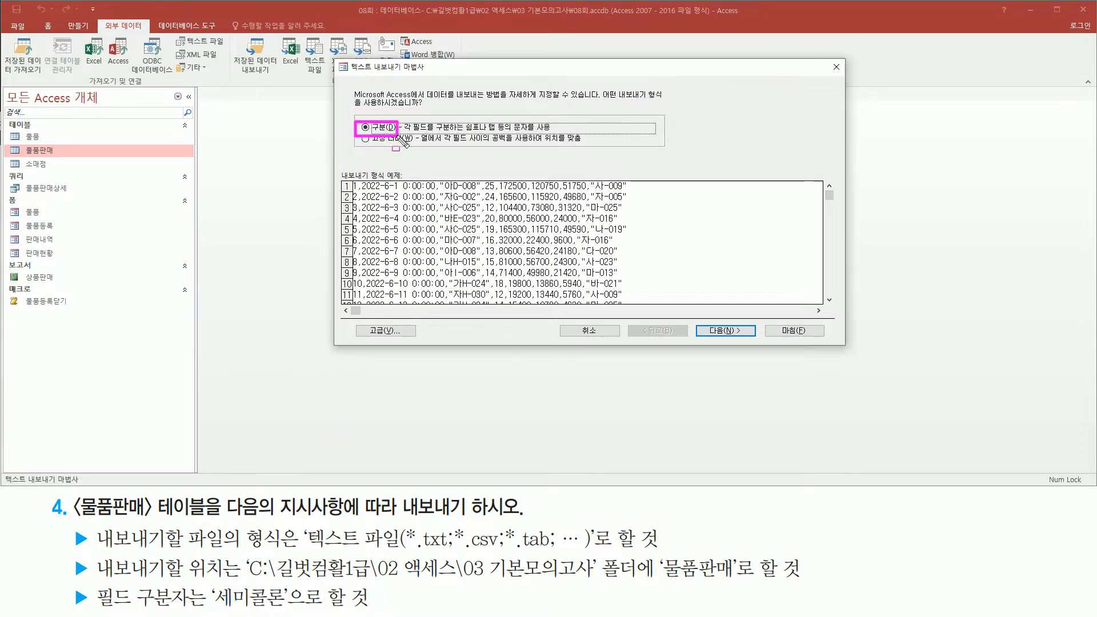
pyautogui.moveTo(706, 322); pyautogui.dragTo(756, 341)
pyautogui.press('Escape')
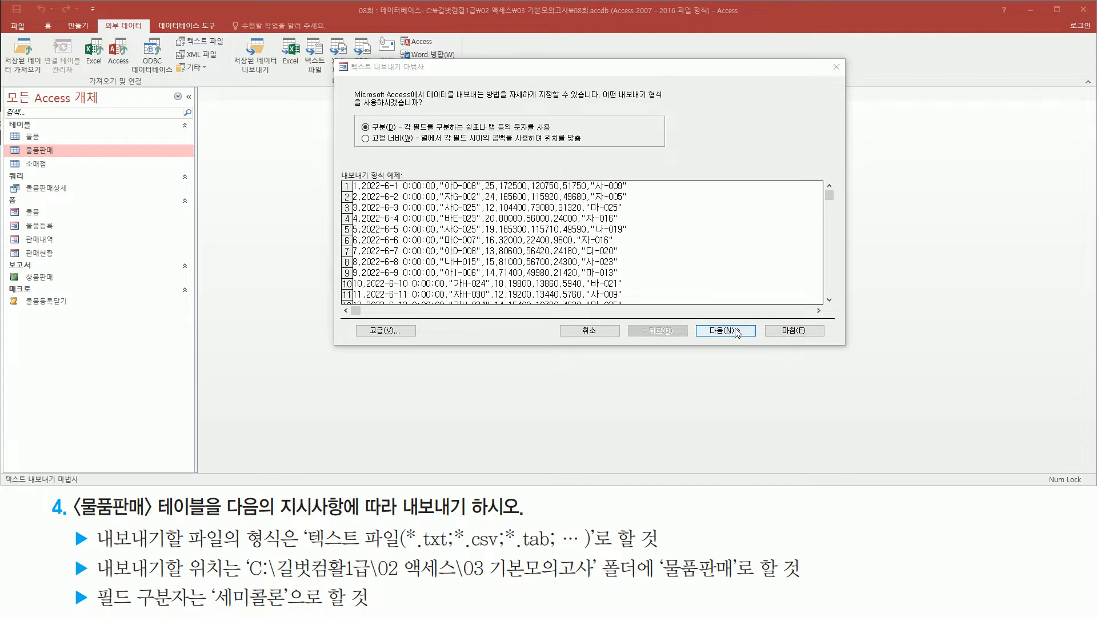
pyautogui.click(734, 333)
# - Set the field delimiter to 세미콜론 and proceed to the final stage of the export wizard
pyautogui.hotkey('ctrl', 'shift', 'd')
pyautogui.moveTo(359, 106)
pyautogui.mouseDown()
pyautogui.moveTo(380, 129)
pyautogui.moveTo(663, 147)
pyautogui.mouseUp()
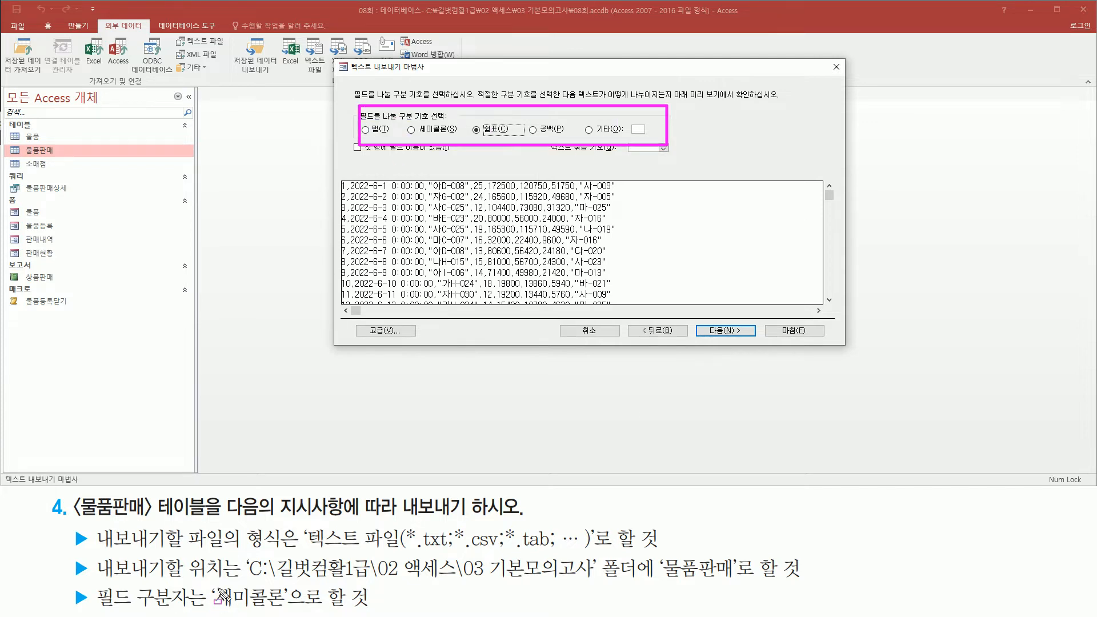
pyautogui.moveTo(211, 585); pyautogui.dragTo(290, 613)
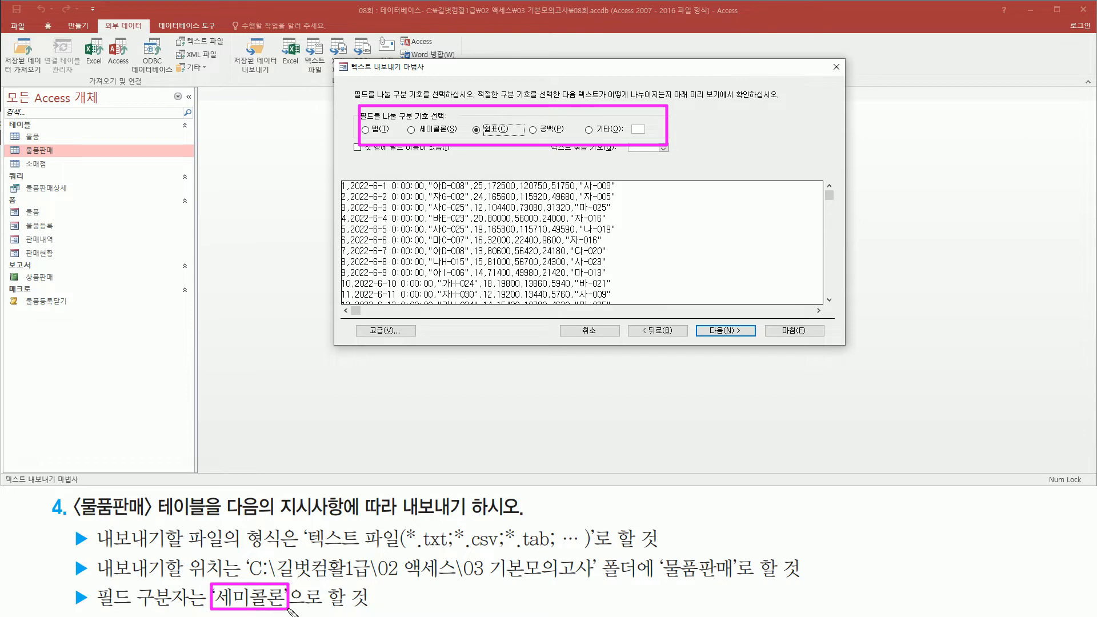
pyautogui.moveTo(407, 119)
pyautogui.mouseDown()
pyautogui.moveTo(412, 140)
pyautogui.moveTo(457, 139)
pyautogui.mouseUp()
pyautogui.press('Escape')
pyautogui.click(411, 129)
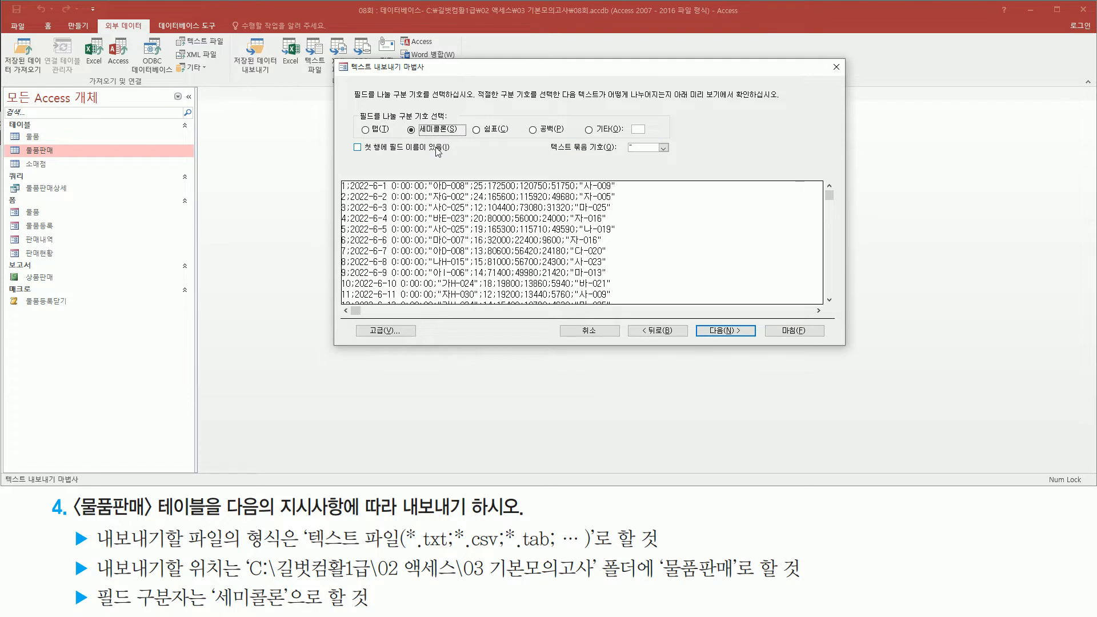
pyautogui.click(721, 331)
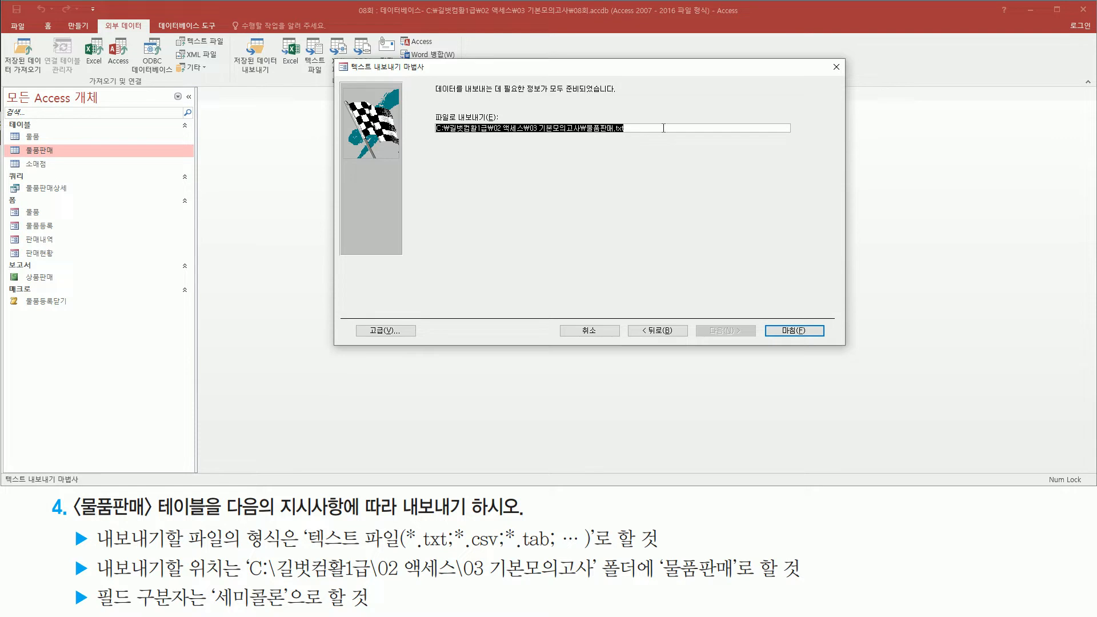
# - Check the destination path and file name, then finish exporting the 물품판매 table to 물품판매.txt
pyautogui.click(662, 128)
pyautogui.hotkey('ctrl', 'shift', 'd')
pyautogui.moveTo(435, 135)
pyautogui.mouseDown()
pyautogui.moveTo(595, 144)
pyautogui.moveTo(587, 137)
pyautogui.moveTo(651, 155)
pyautogui.moveTo(635, 136)
pyautogui.mouseUp()
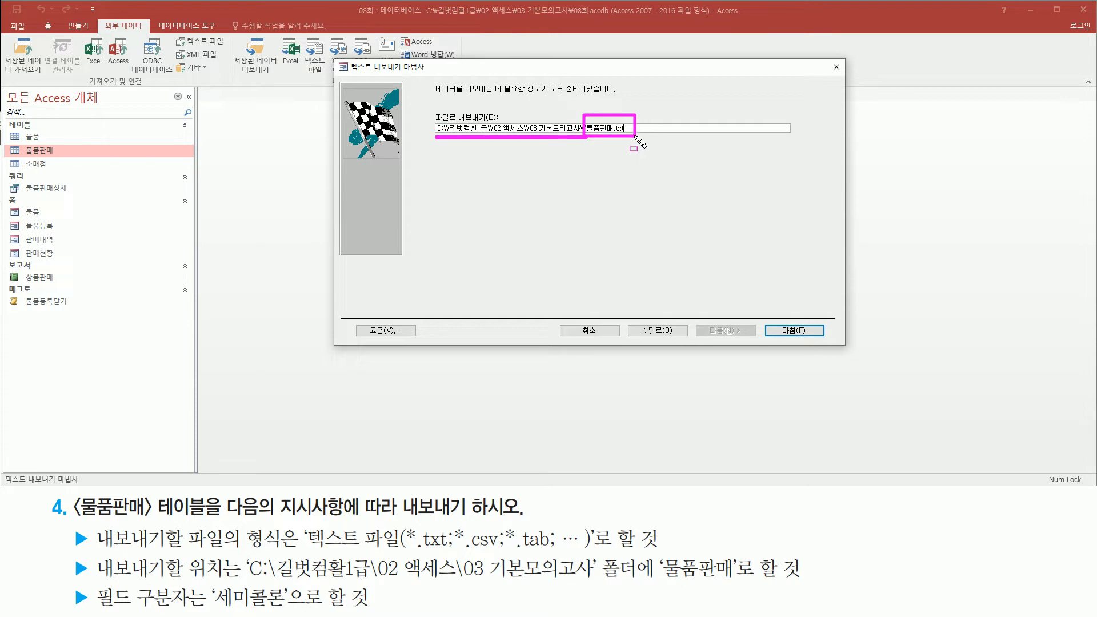
pyautogui.moveTo(766, 322); pyautogui.dragTo(835, 338)
pyautogui.press('Escape')
pyautogui.click(800, 332)
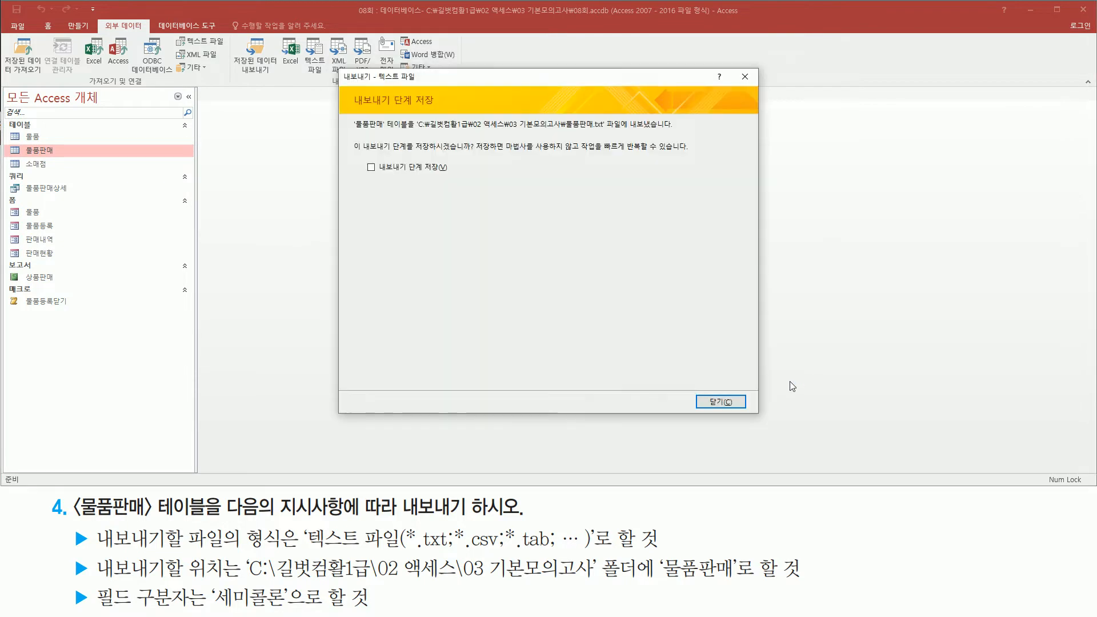
# - Close the export dialog without saving the export steps
pyautogui.moveTo(350, 90); pyautogui.dragTo(439, 110)
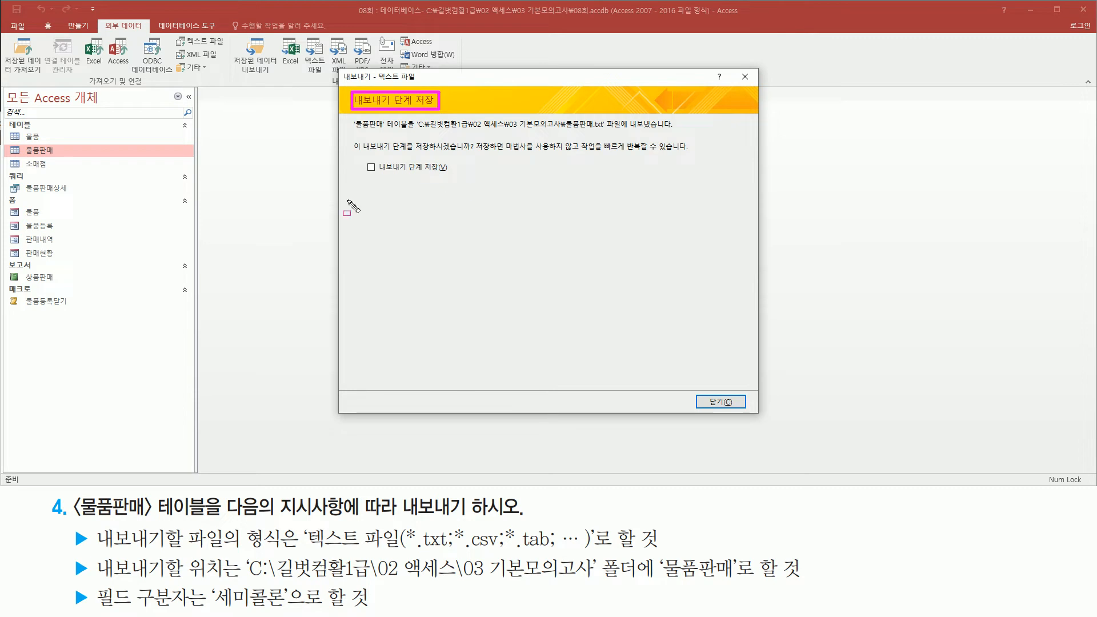
pyautogui.moveTo(700, 388); pyautogui.dragTo(746, 416)
pyautogui.press('Escape')
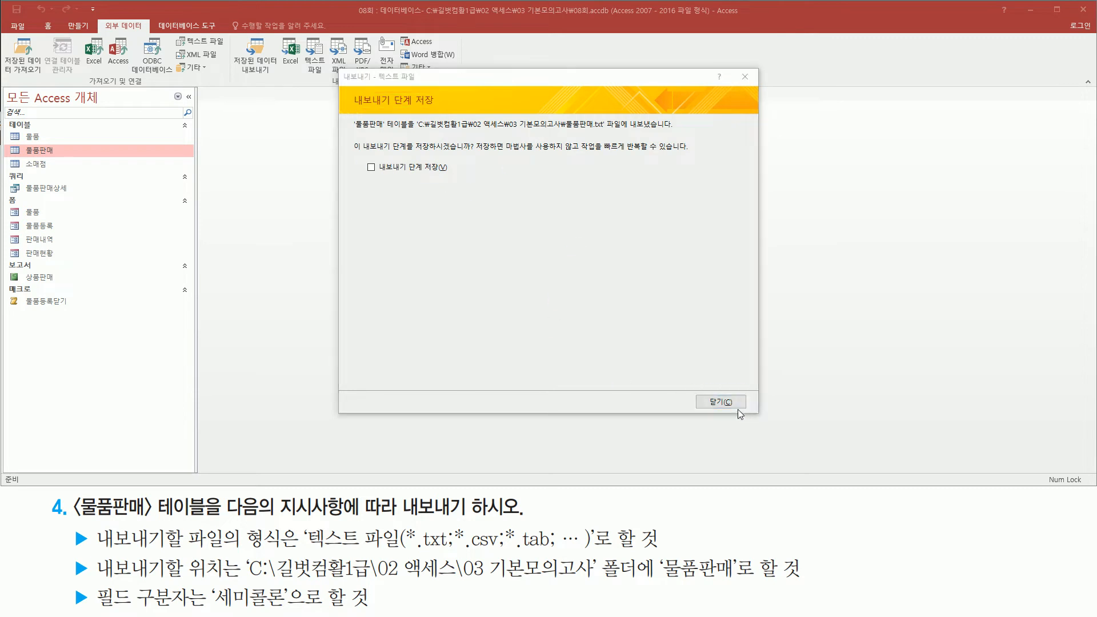
pyautogui.click(728, 404)
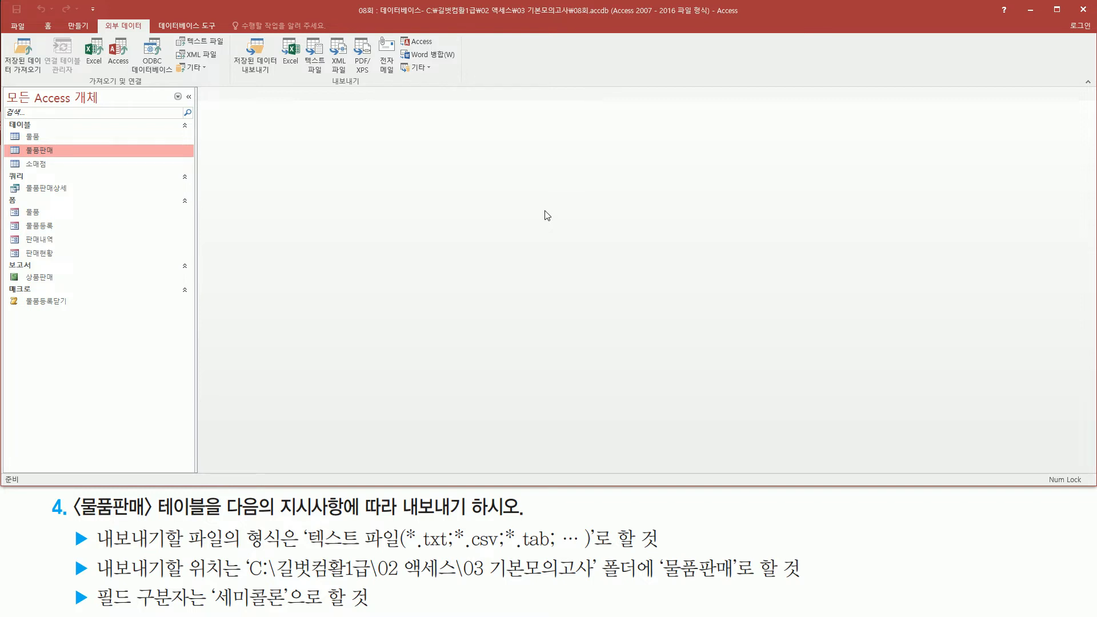
# - Switch to File Explorer and locate 물품판매.txt in the C:\길벗컴활1급\02 액세스\03 기본모의고사 folder
pyautogui.press('super+e')
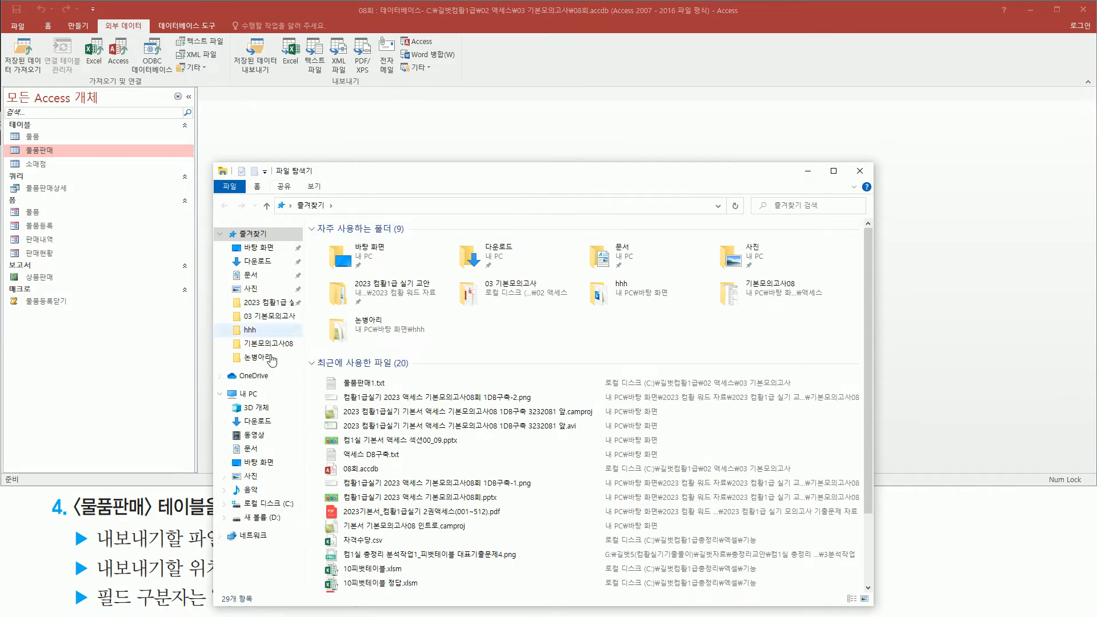
pyautogui.click(272, 507)
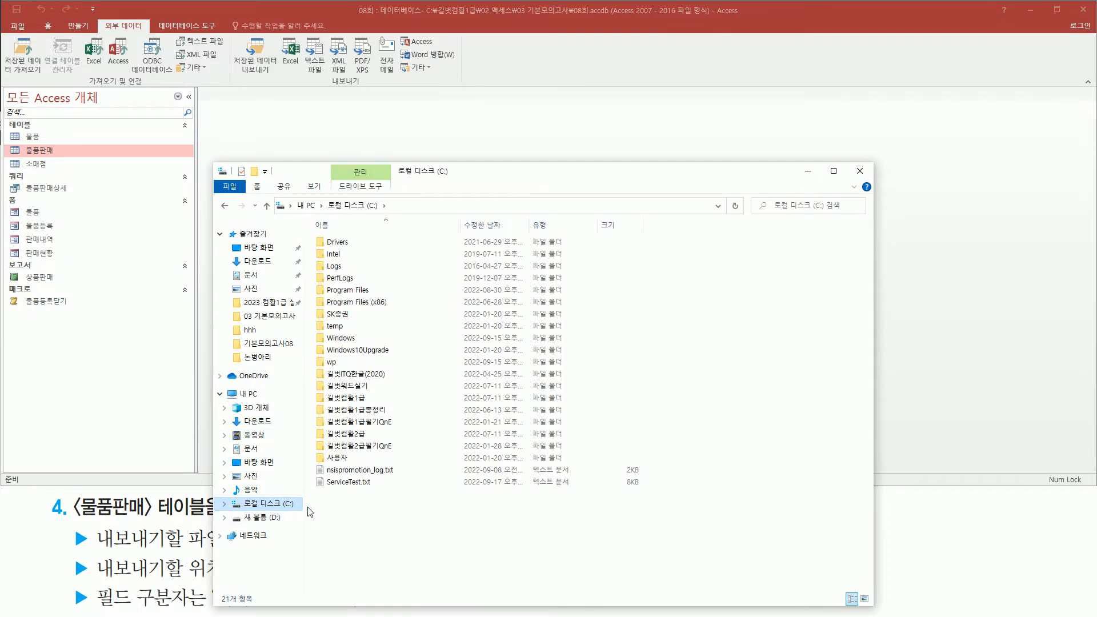
pyautogui.doubleClick(361, 398)
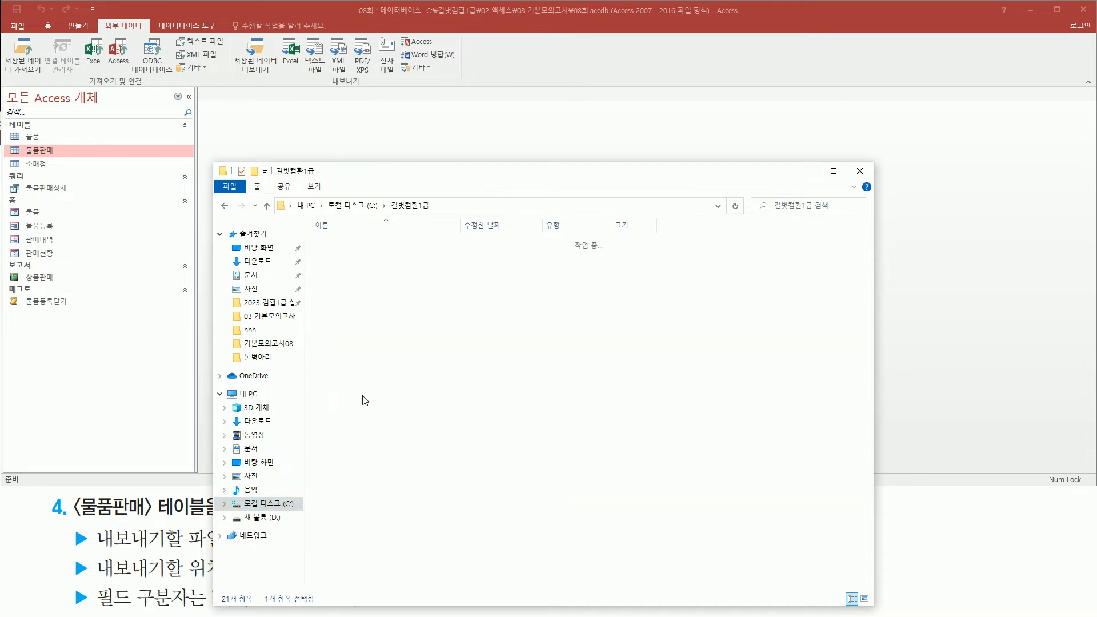
pyautogui.doubleClick(361, 252)
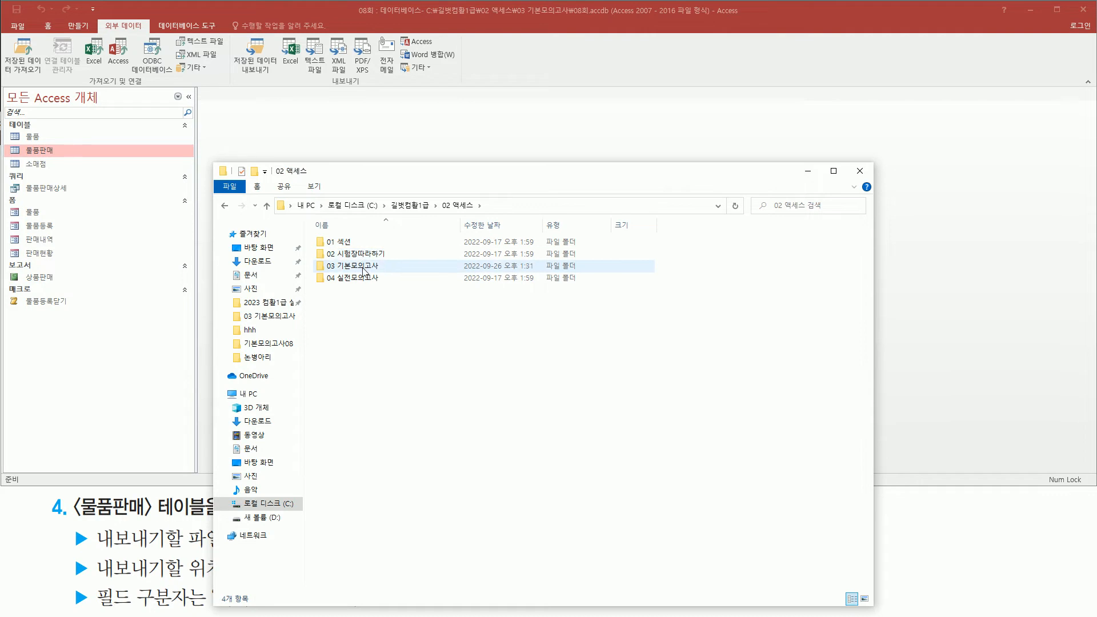
pyautogui.doubleClick(364, 267)
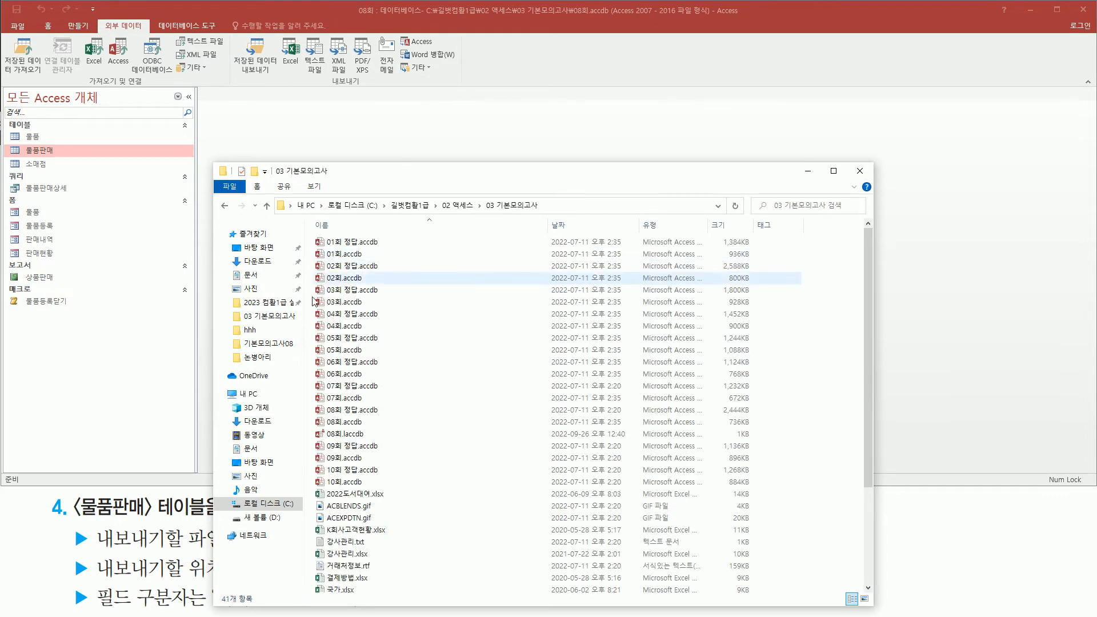
pyautogui.scroll(-4, 390, 352)
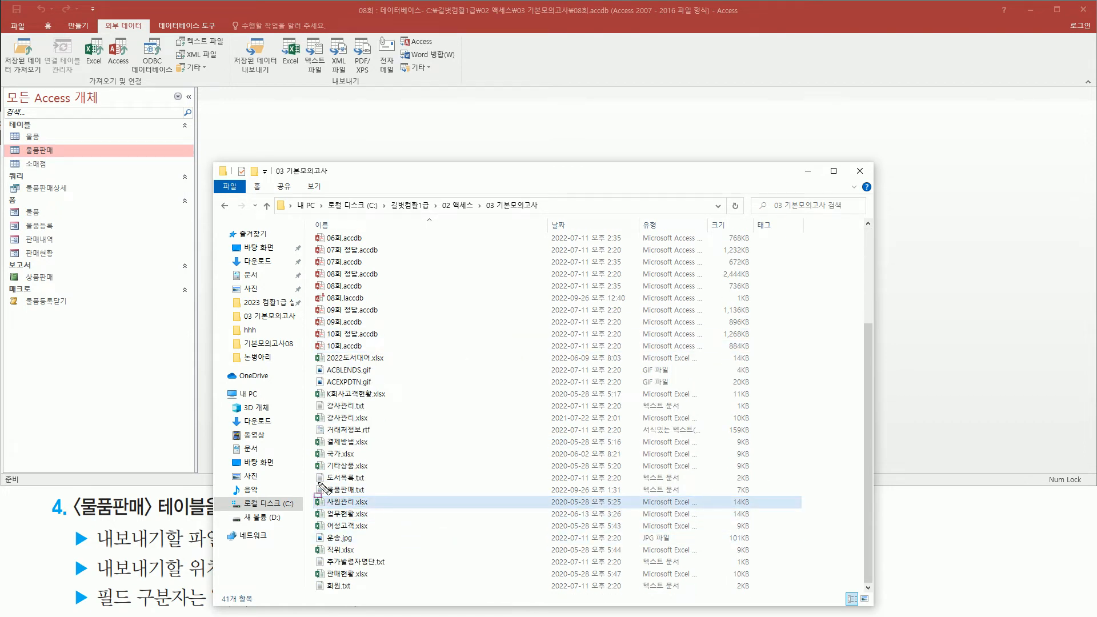
# - Open the exported 물품판매.txt in Notepad to check its records' field delimiters, and close both the file and the folder window
pyautogui.moveTo(313, 480); pyautogui.dragTo(386, 496)
pyautogui.moveTo(312, 479); pyautogui.dragTo(773, 499)
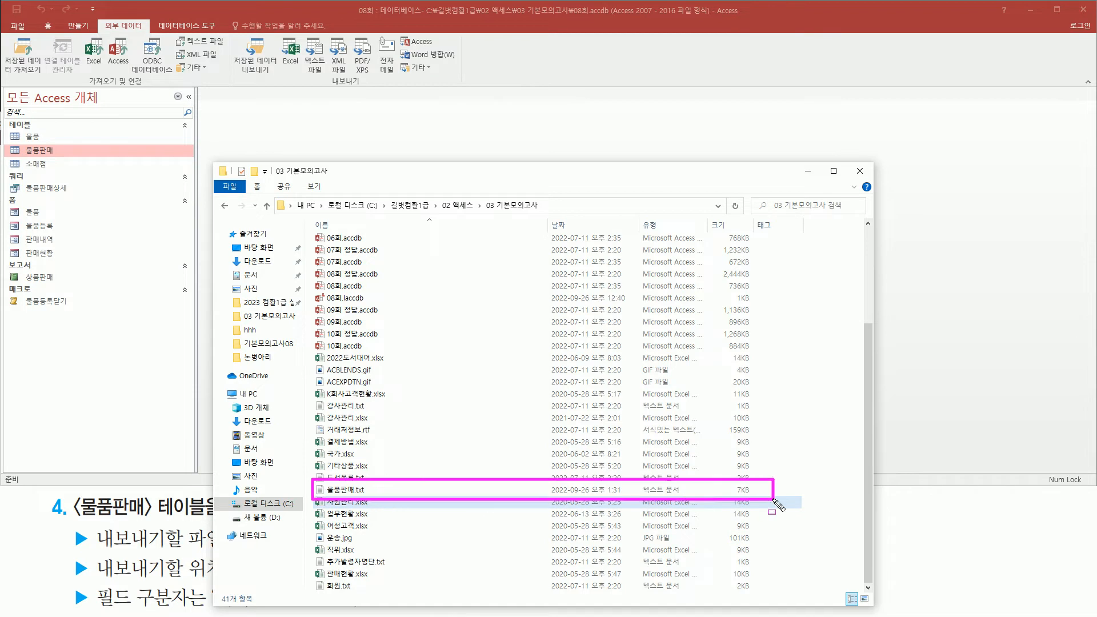
pyautogui.click(348, 492)
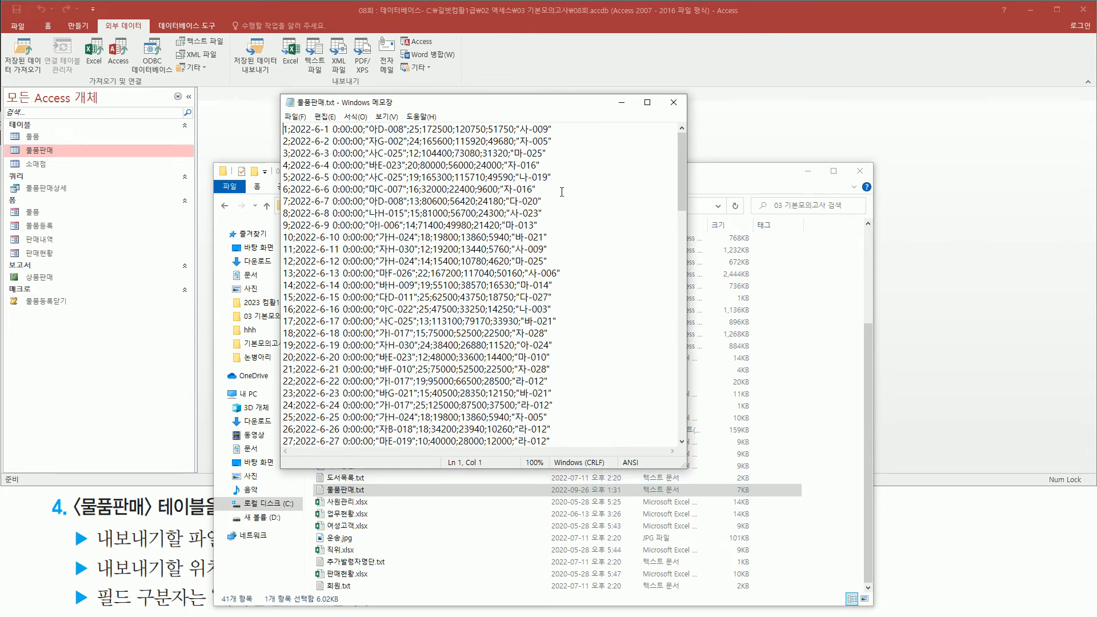
pyautogui.scroll(-5, 412, 291)
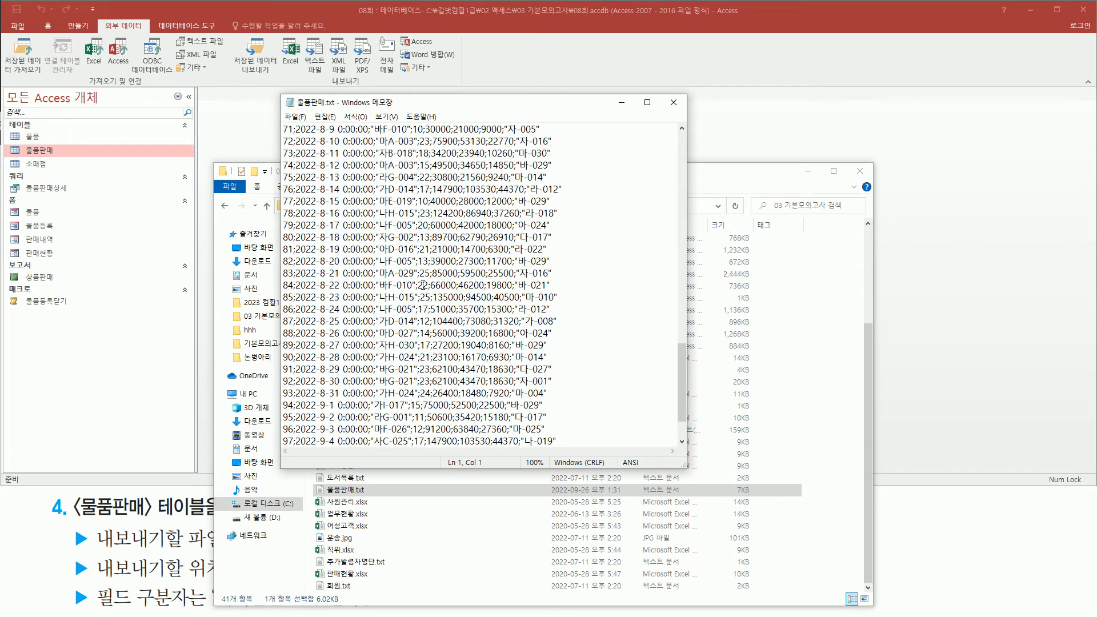
pyautogui.scroll(5, 423, 284)
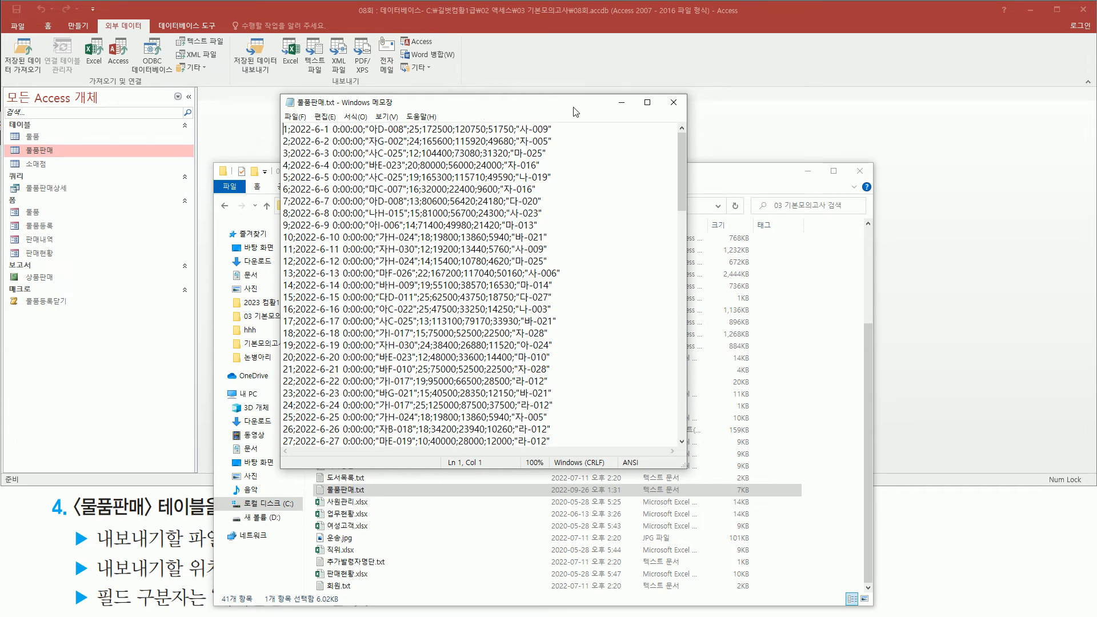
pyautogui.click(673, 102)
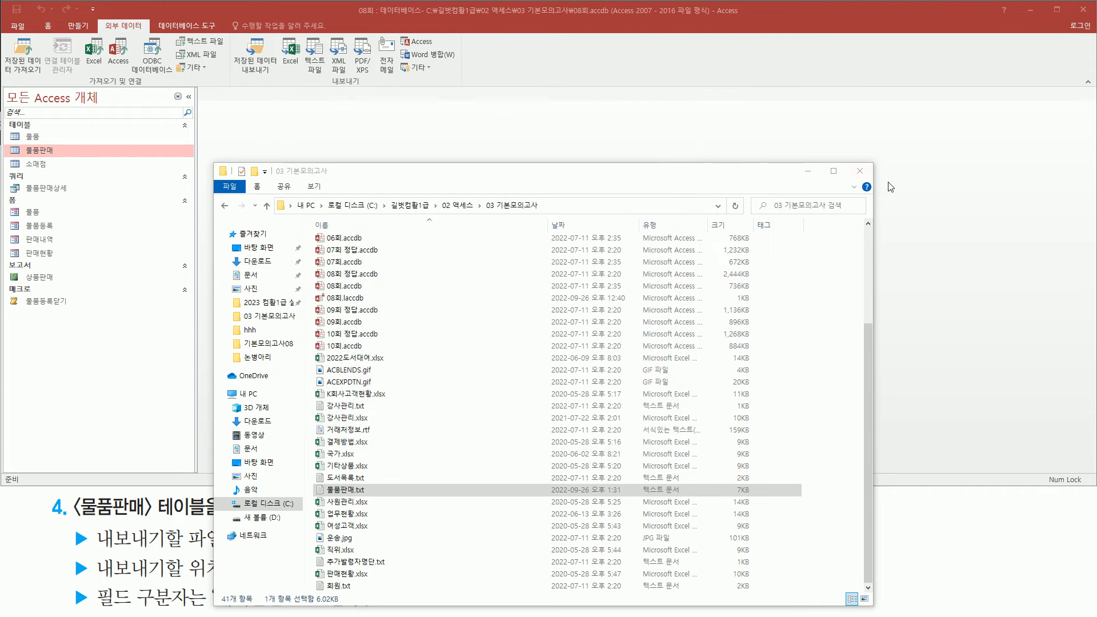
pyautogui.click(860, 171)
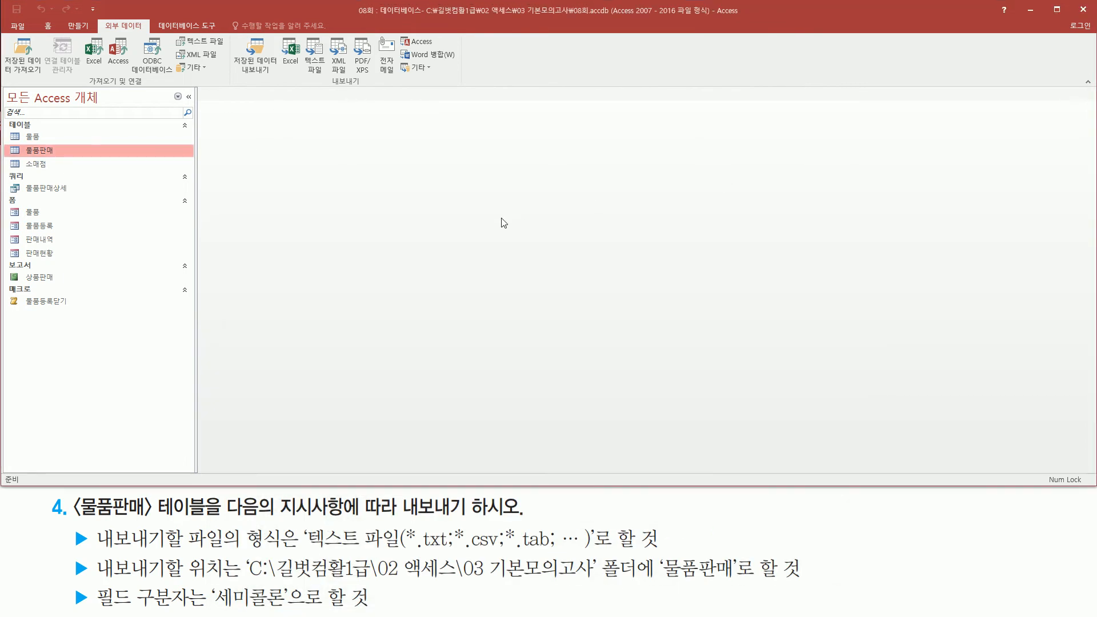